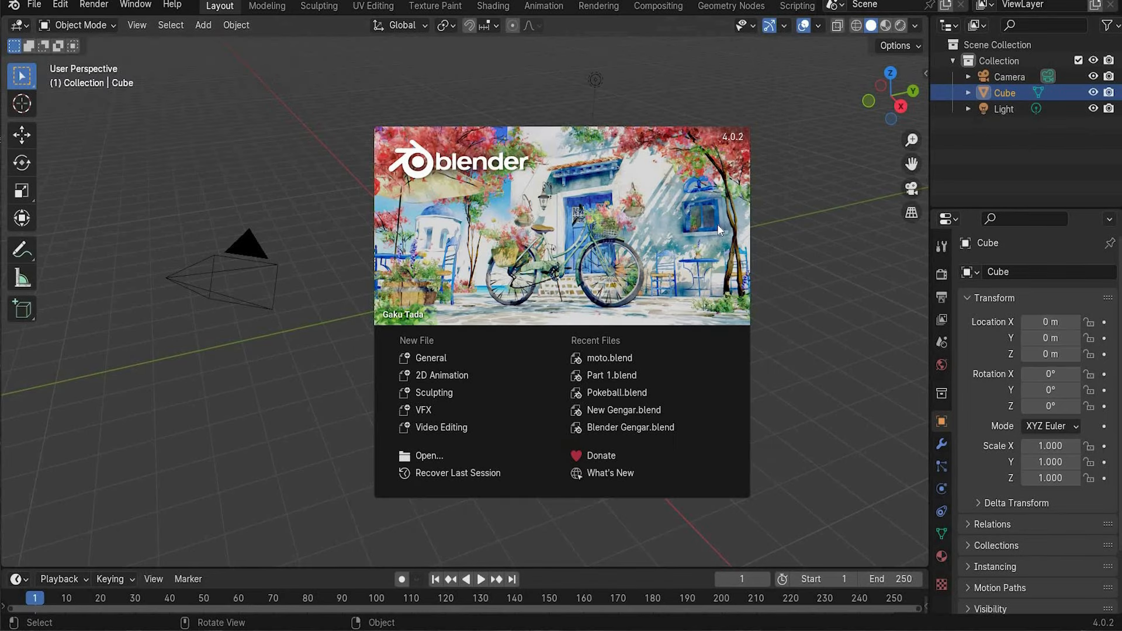
Close the start-up splash and delete the default light, cube and camera from the scene
{"action": "left_click", "coordinate": [1009, 108]}
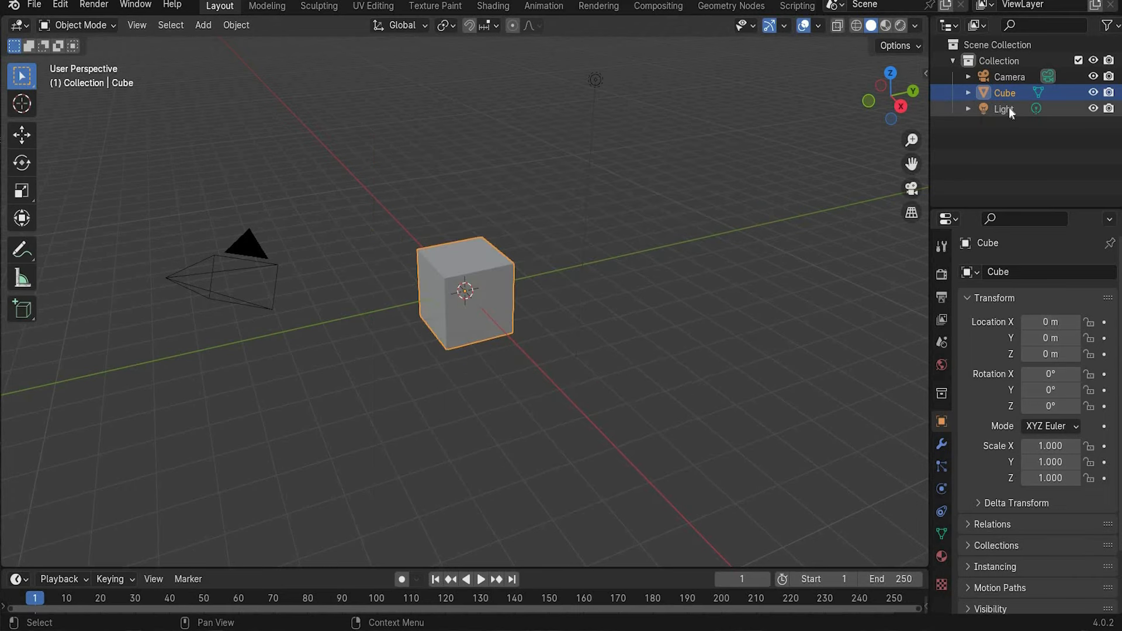
{"action": "left_click", "coordinate": [1009, 107]}
{"action": "key", "text": "Delete"}
{"action": "left_click", "coordinate": [1000, 89]}
{"action": "key", "text": "Delete"}
{"action": "left_click", "coordinate": [1006, 80]}
{"action": "key", "text": "Delete"}
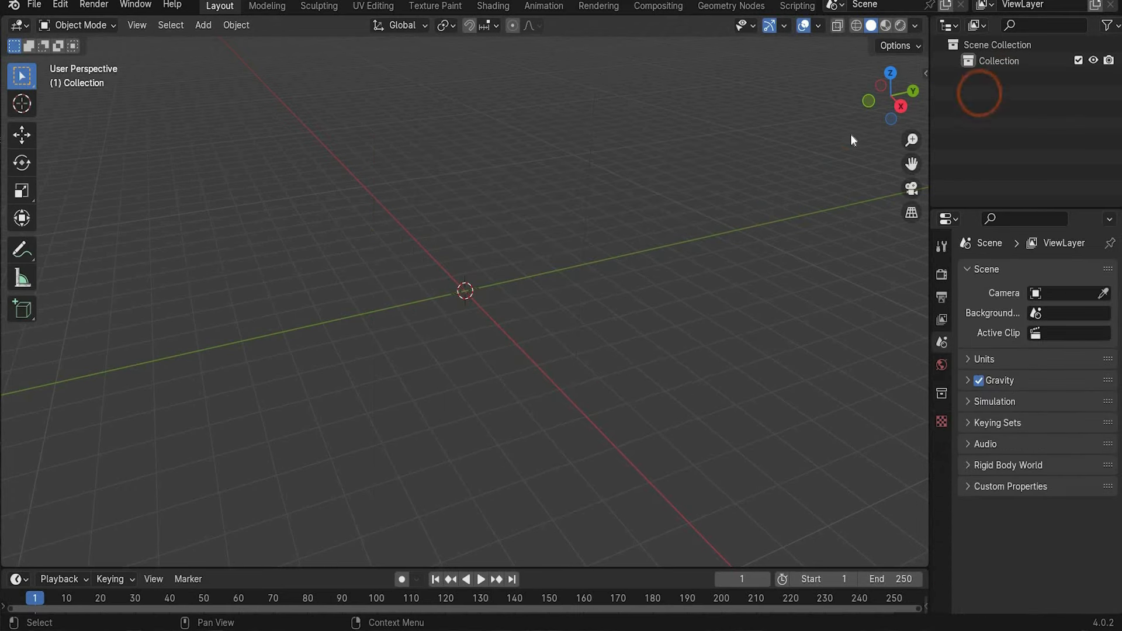
Switch to the right orthographic view and add the Motorola flip phone picture as a reference image
{"action": "left_click", "coordinate": [851, 133]}
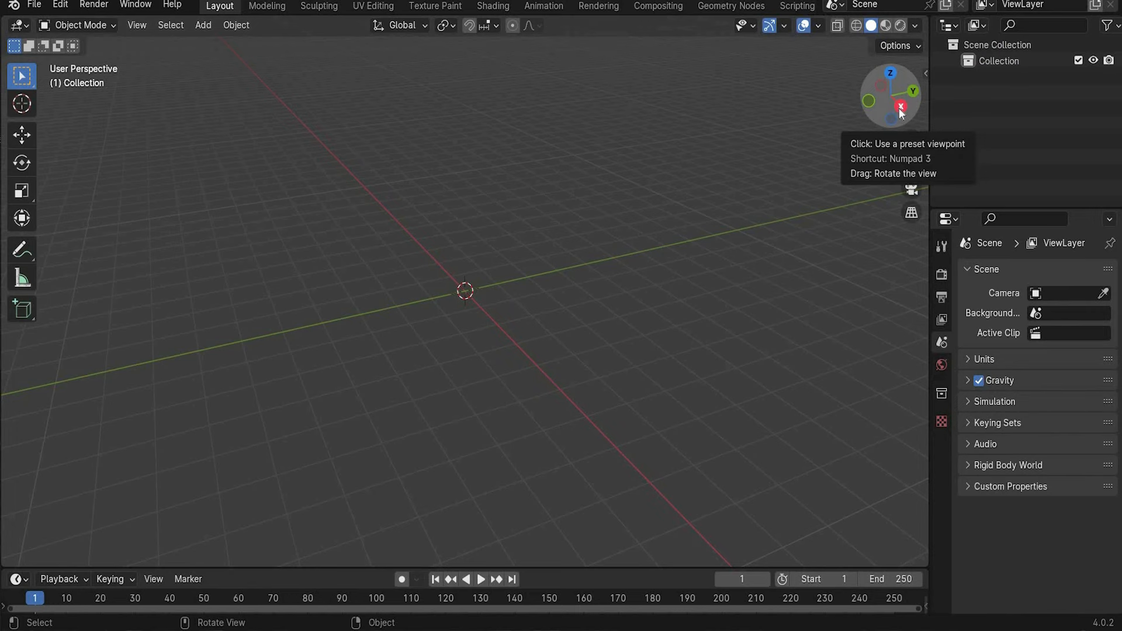
{"action": "left_click", "coordinate": [899, 107]}
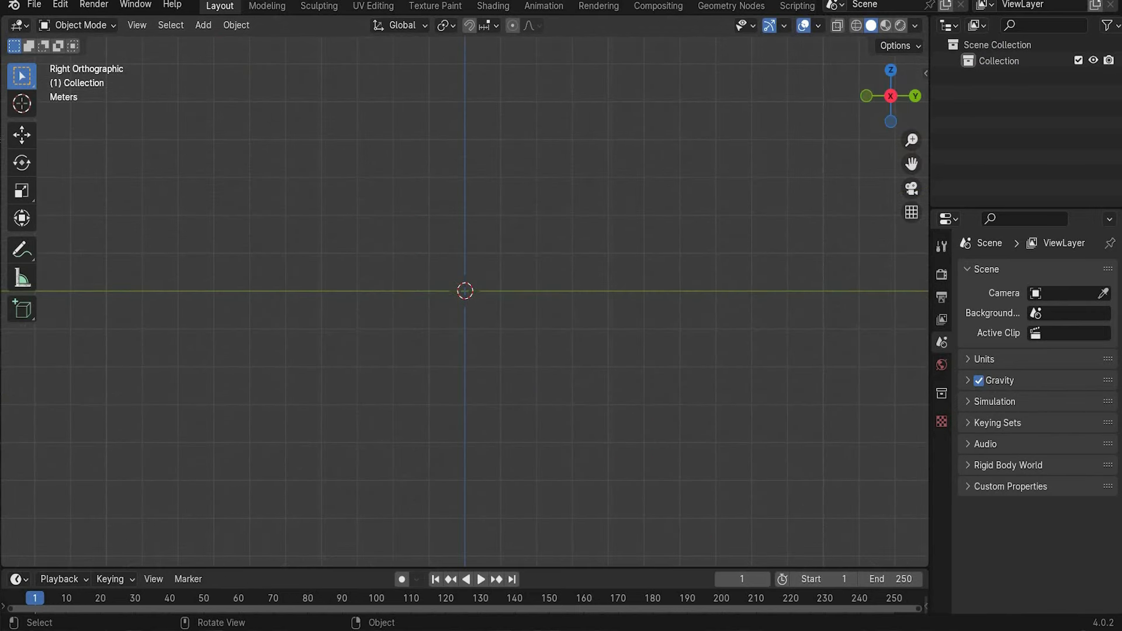
{"action": "left_click_drag", "start_coordinate": [373, 314], "coordinate": [441, 310]}
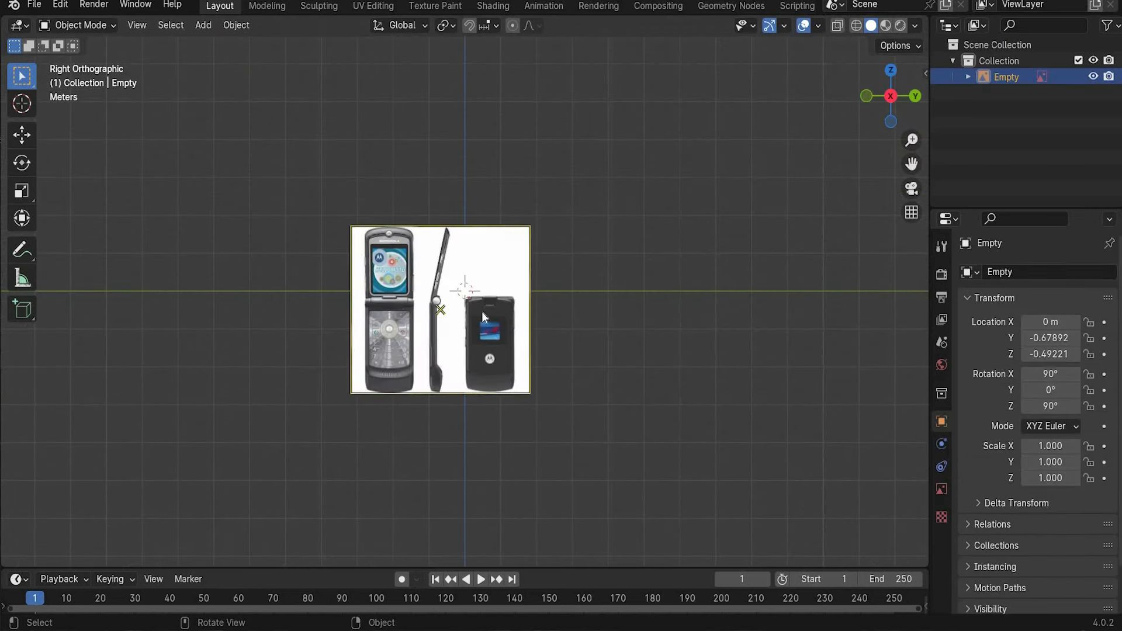
Centre the reference image by setting its Y and Z location to 0 m
{"action": "scroll", "coordinate": [464, 299], "scroll_direction": "up", "scroll_amount": 1}
{"action": "left_click", "coordinate": [926, 73]}
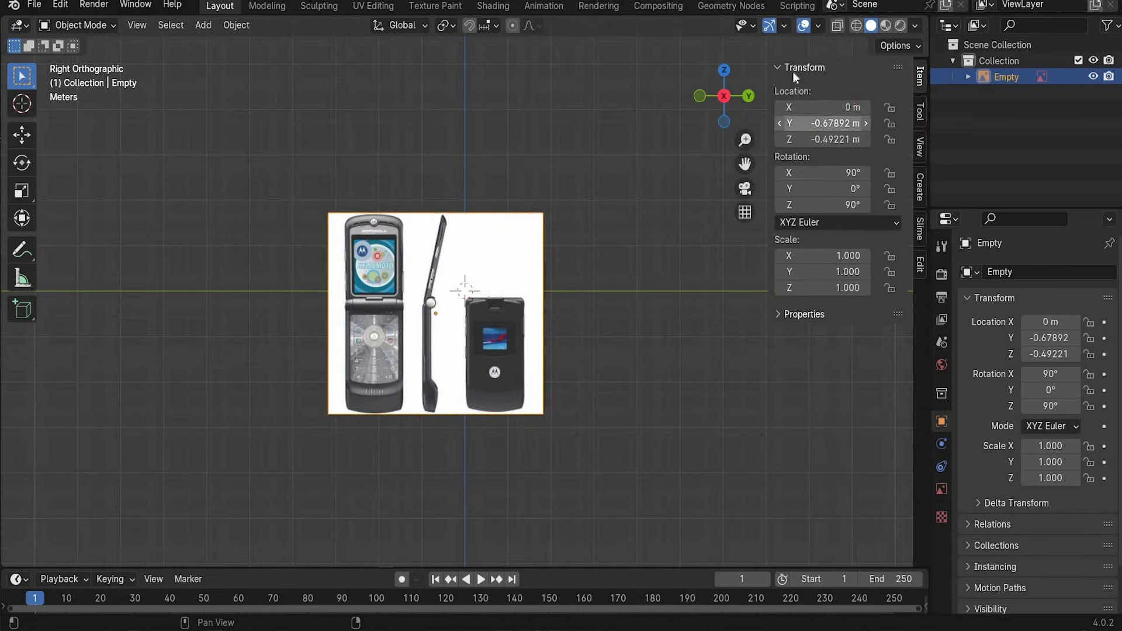
{"action": "left_click", "coordinate": [833, 123]}
{"action": "type", "text": "0"}
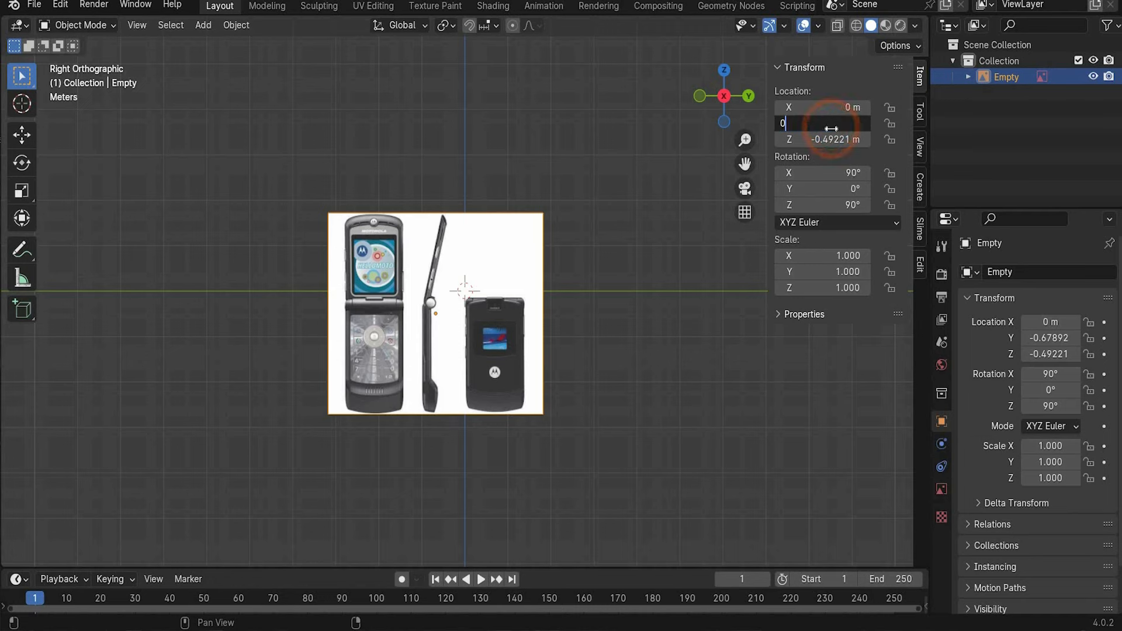
{"action": "key", "text": "Return"}
{"action": "left_click", "coordinate": [830, 139]}
{"action": "type", "text": "0"}
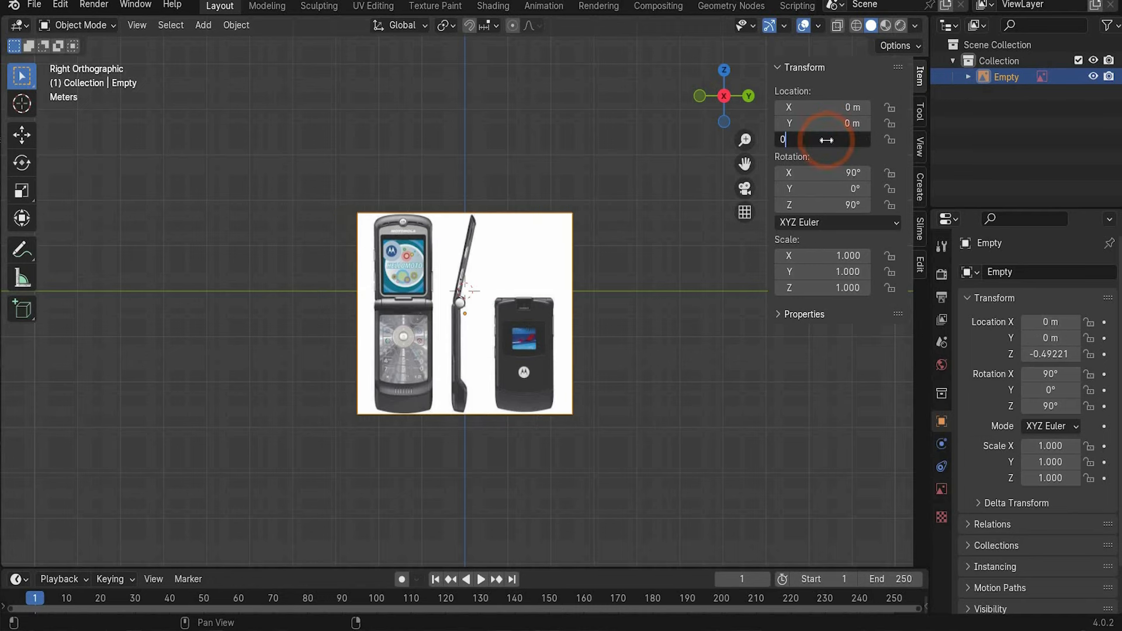
{"action": "key", "text": "Return"}
{"action": "scroll", "coordinate": [467, 228], "scroll_direction": "up", "scroll_amount": 3}
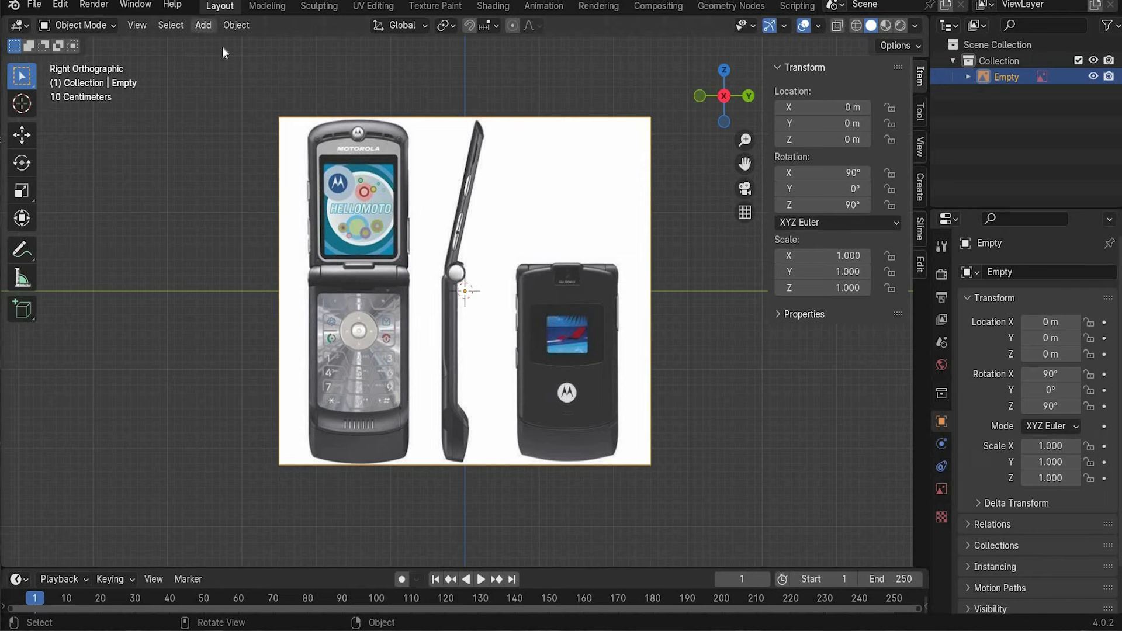
Add a cube mesh and rename it Main Body
{"action": "left_click", "coordinate": [202, 25]}
{"action": "mouse_move", "coordinate": [234, 42]}
{"action": "left_click", "coordinate": [409, 58]}
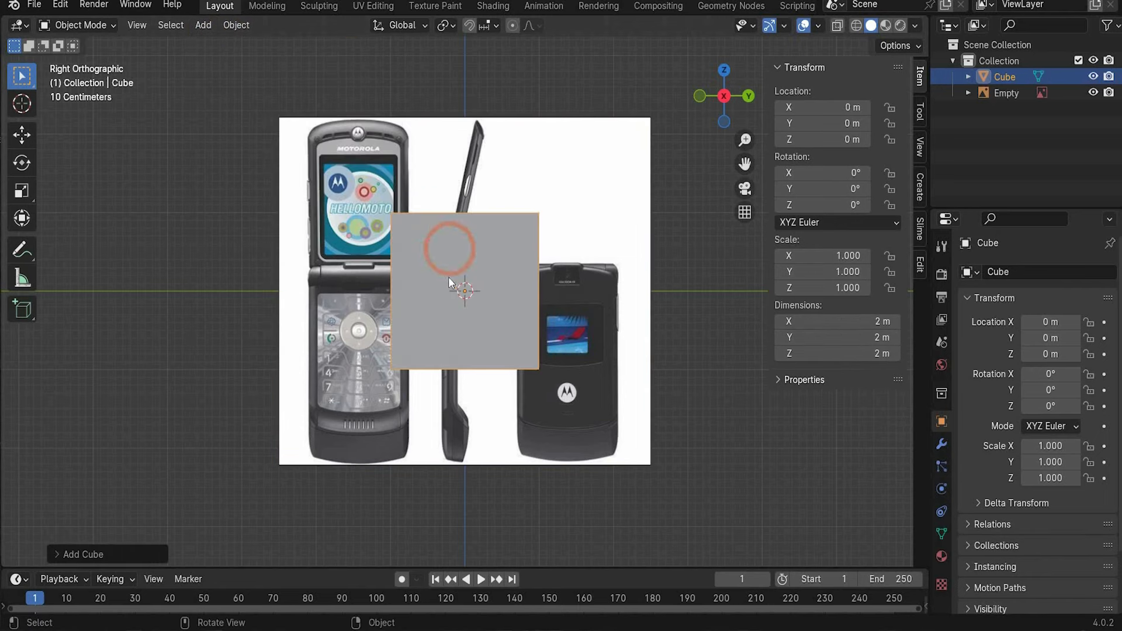
{"action": "double_click", "coordinate": [1002, 76]}
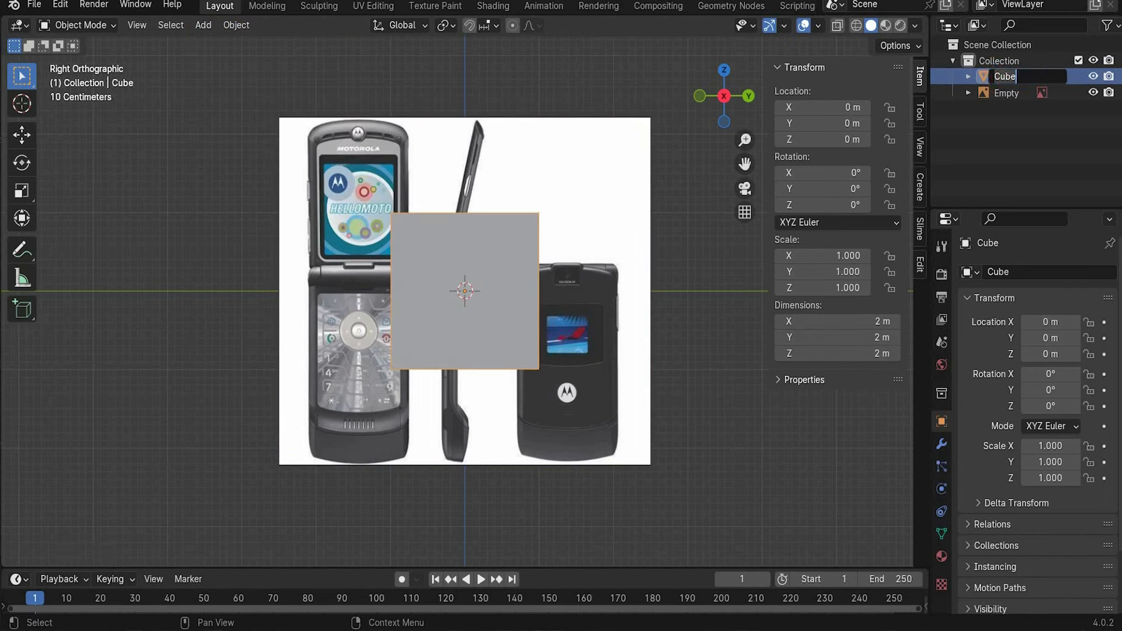
{"action": "type", "text": "Main Body"}
{"action": "key", "text": "Return"}
Scale Main Body to 0.190 × 0.662 × 1.110 and place it over the open phone's keypad half at Y -1.4324 m, Z -0.90038 m
{"action": "left_click", "coordinate": [832, 256]}
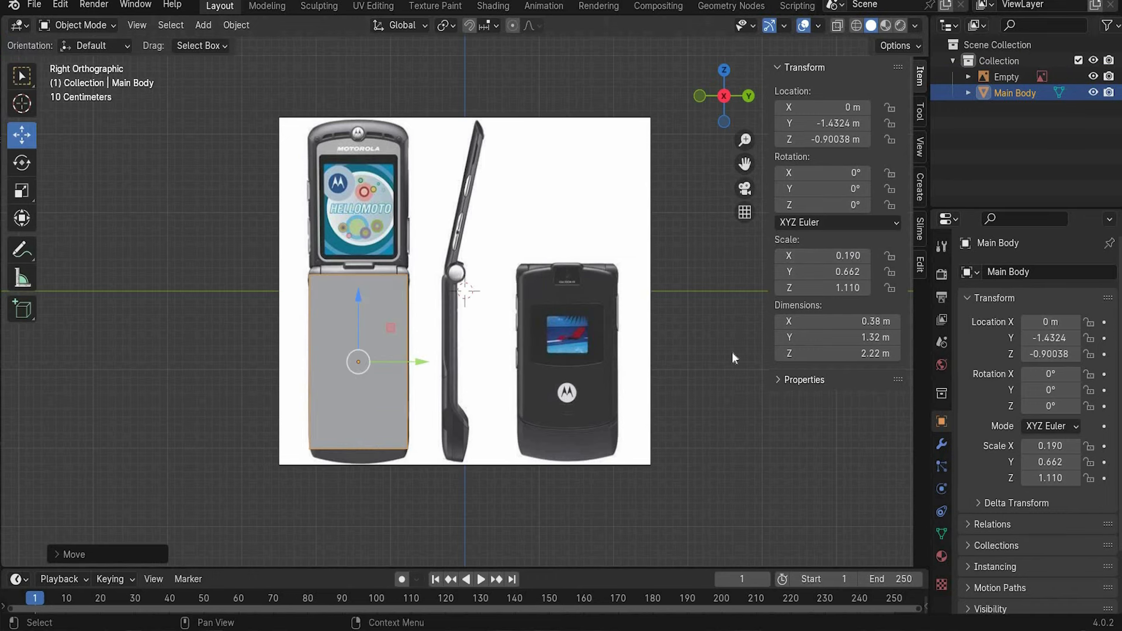
{"action": "scroll", "coordinate": [326, 370], "scroll_direction": "up", "scroll_amount": 1}
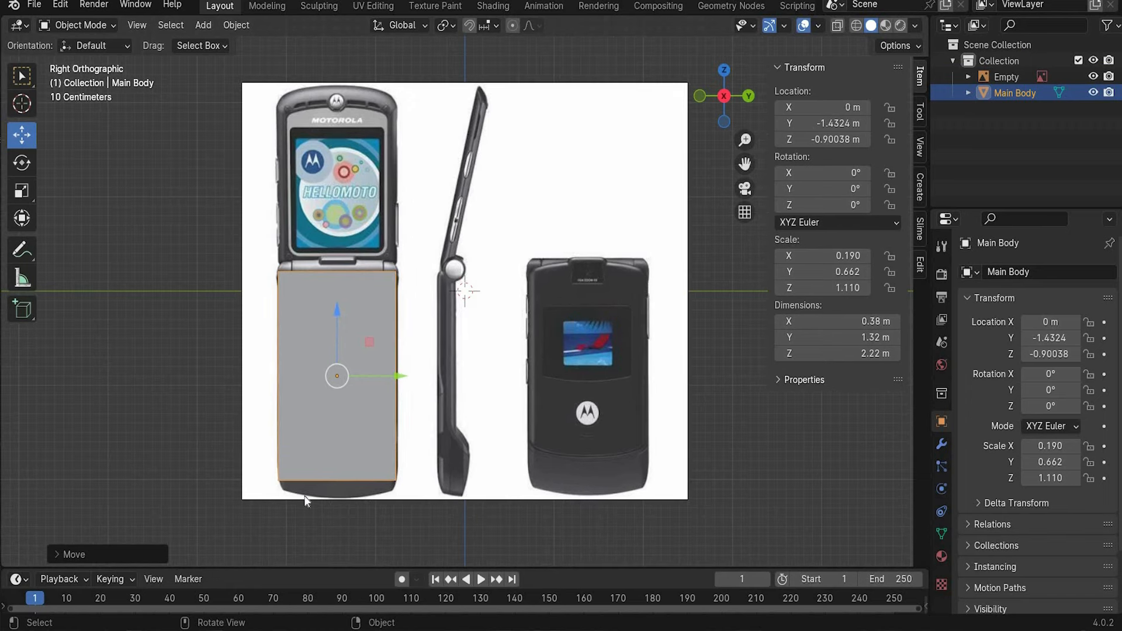
In Edit Mode, add three evenly spaced vertical loop cuts to Main Body
{"action": "left_click", "coordinate": [94, 26]}
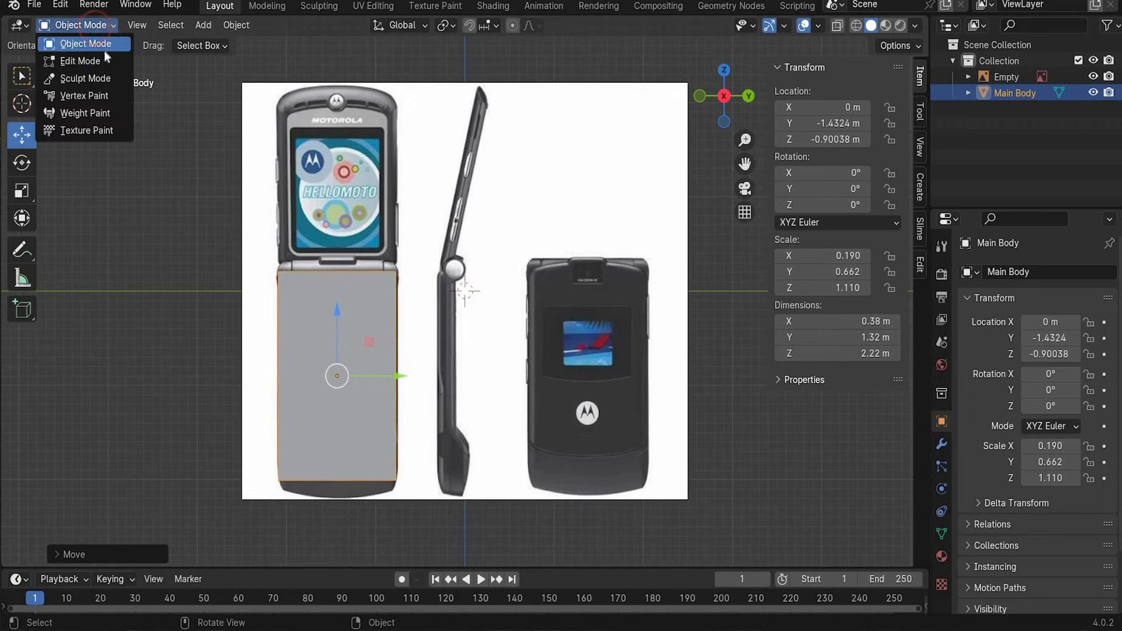
{"action": "left_click", "coordinate": [100, 60]}
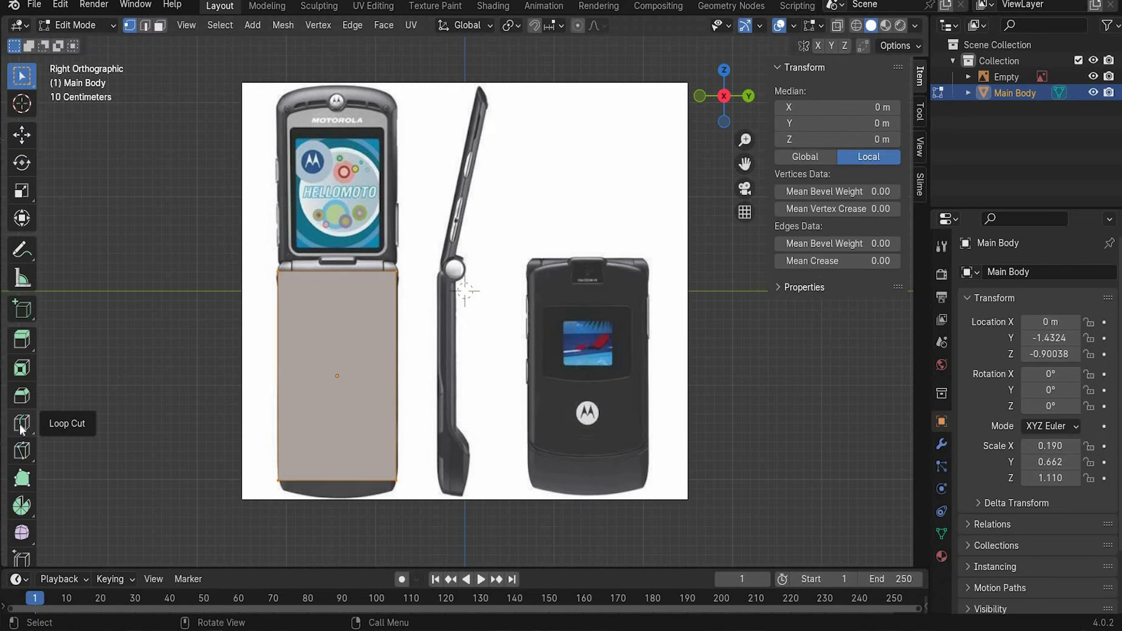
{"action": "left_click", "coordinate": [20, 429]}
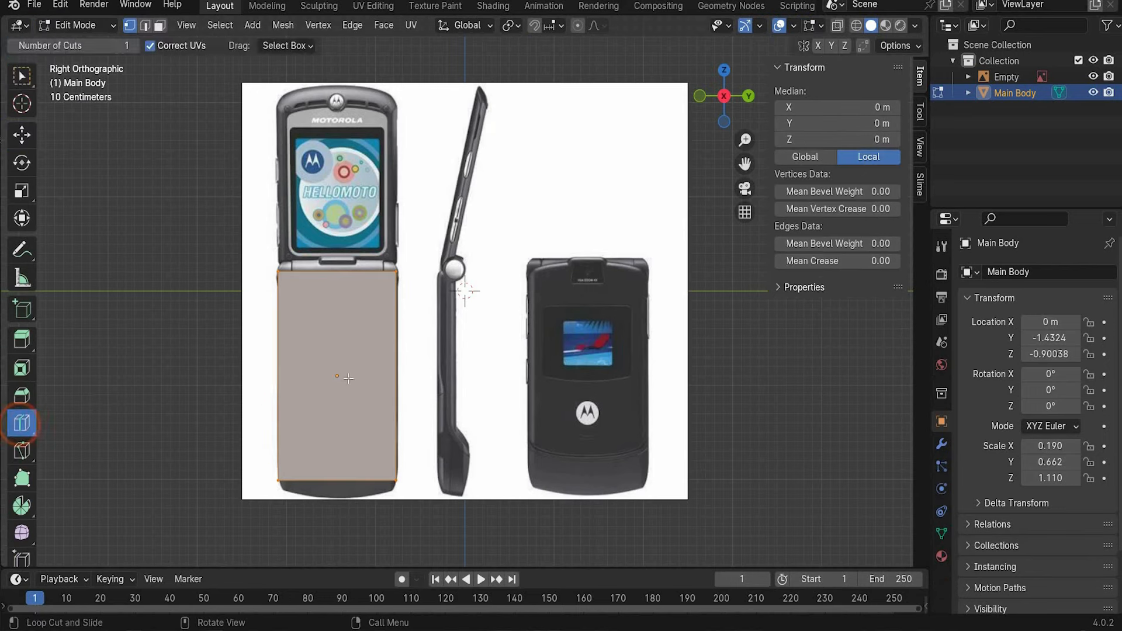
{"action": "left_click", "coordinate": [337, 278]}
{"action": "left_click", "coordinate": [91, 546]}
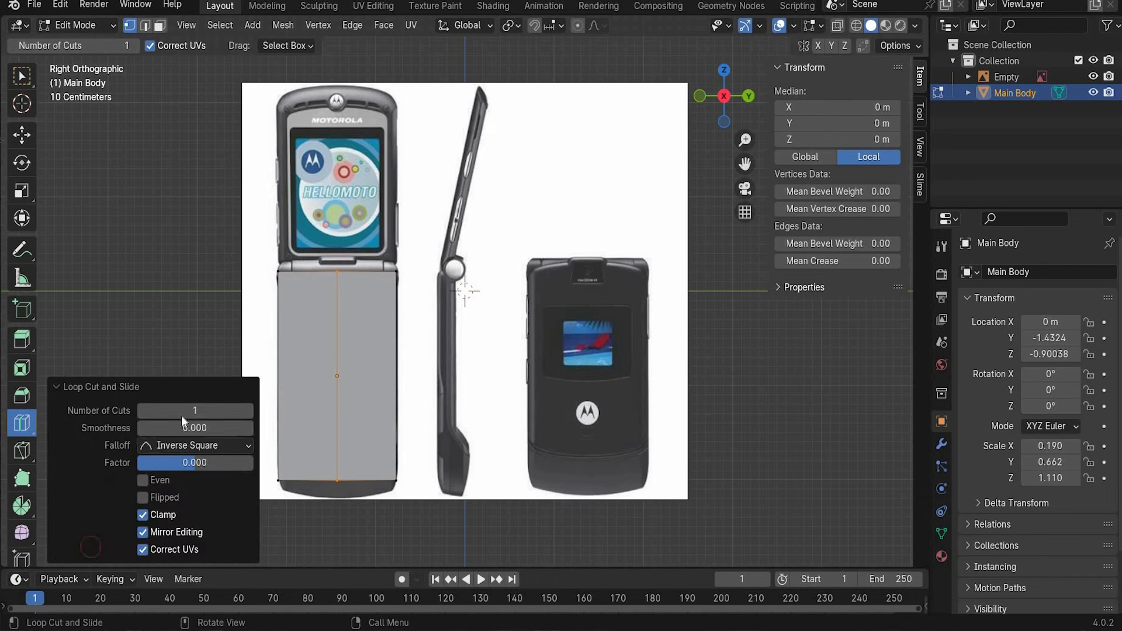
{"action": "left_click", "coordinate": [198, 410]}
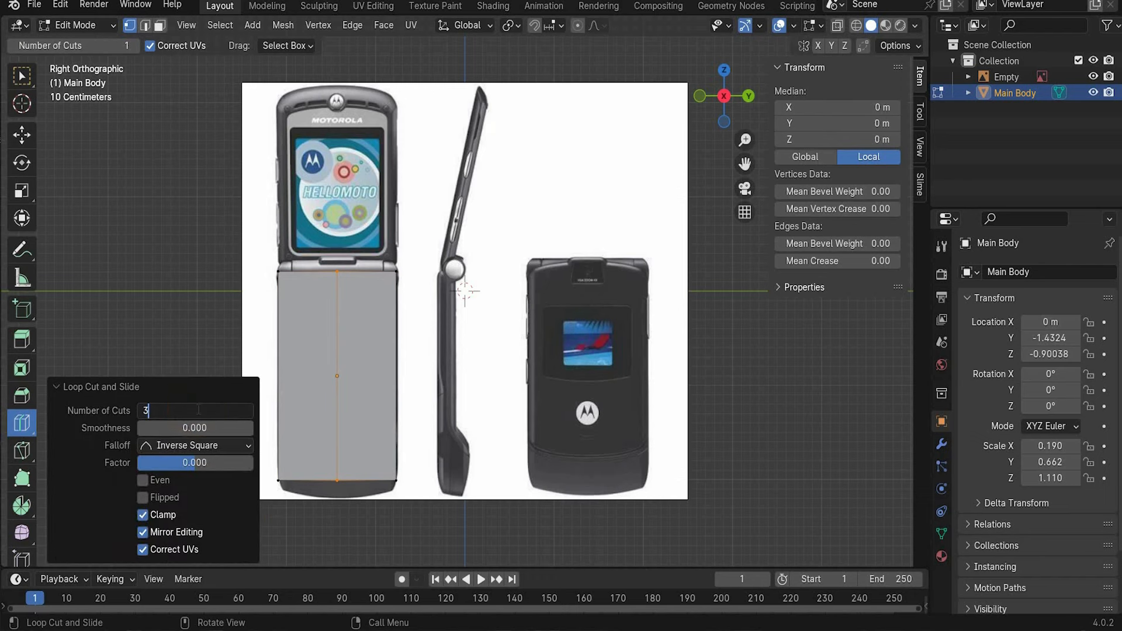
{"action": "key", "text": "Return"}
Lower Main Body's bottom vertices to follow the phone's curved end, inner ones about 0.18 m and outer corners about 0.1 m
{"action": "left_click", "coordinate": [21, 135]}
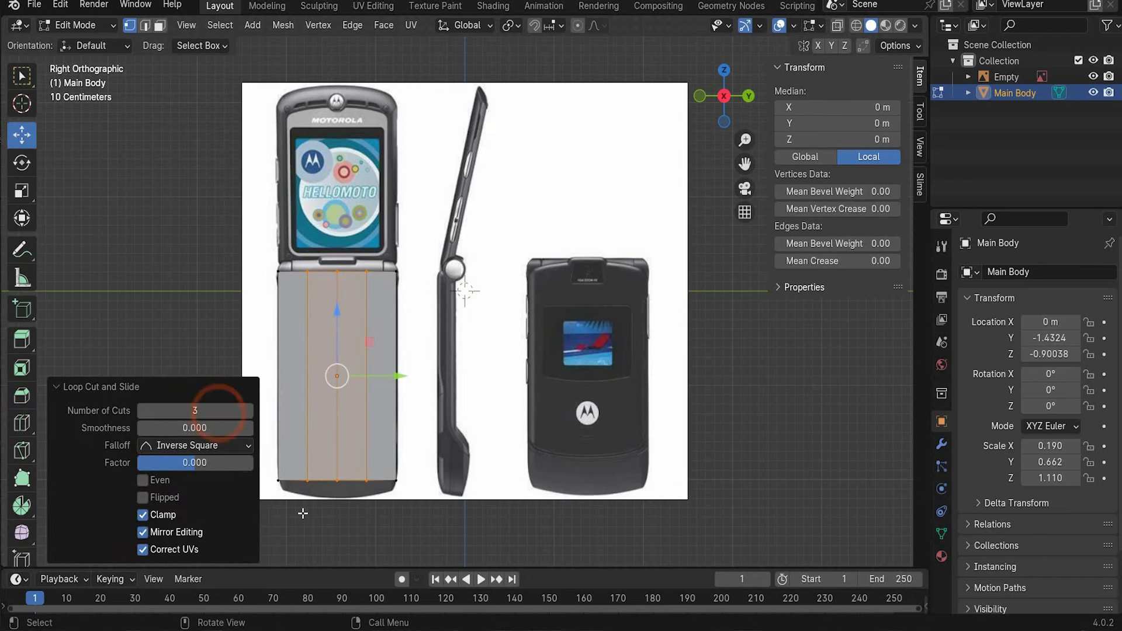
{"action": "scroll", "coordinate": [715, 149], "scroll_direction": "up", "scroll_amount": 1}
{"action": "left_click_drag", "start_coordinate": [745, 166], "coordinate": [818, 104]}
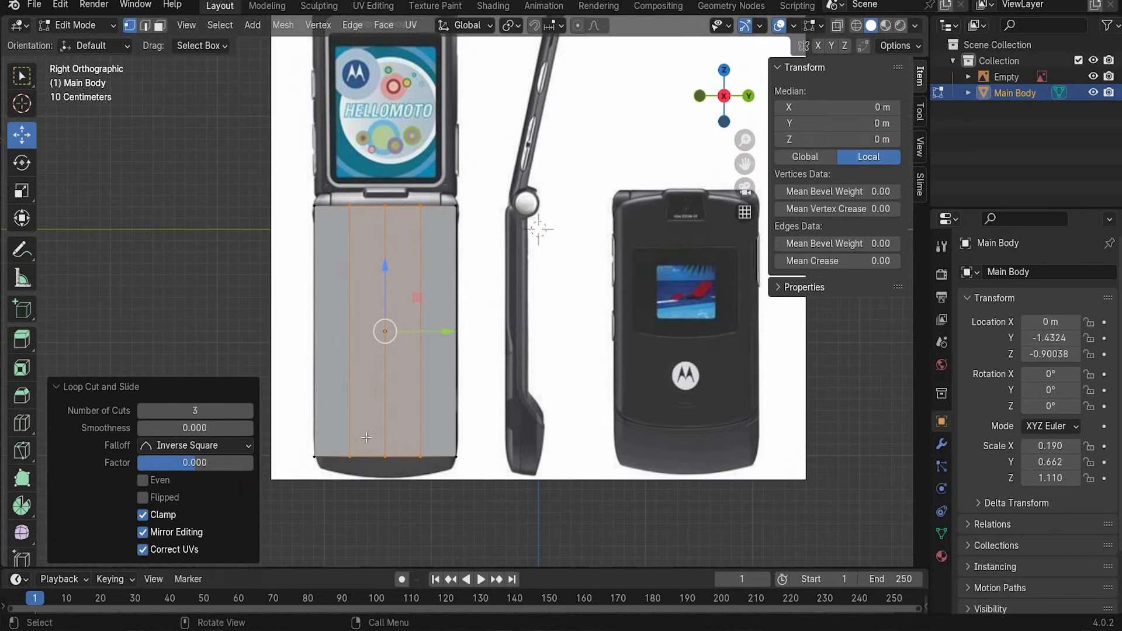
{"action": "left_click", "coordinate": [340, 461]}
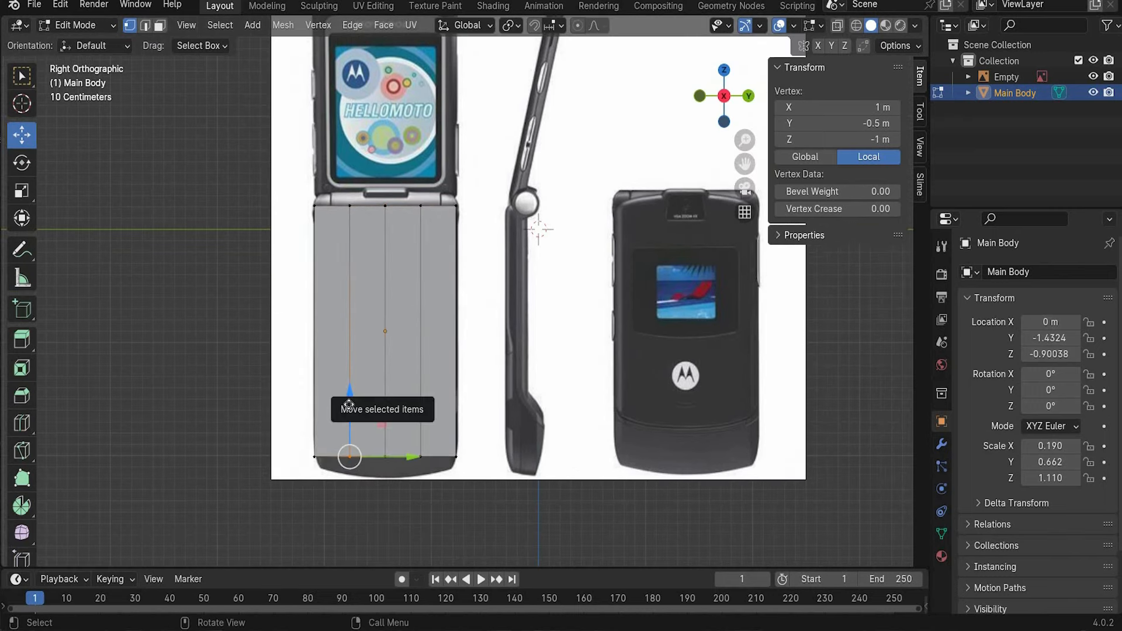
{"action": "left_click_drag", "start_coordinate": [348, 402], "coordinate": [351, 430]}
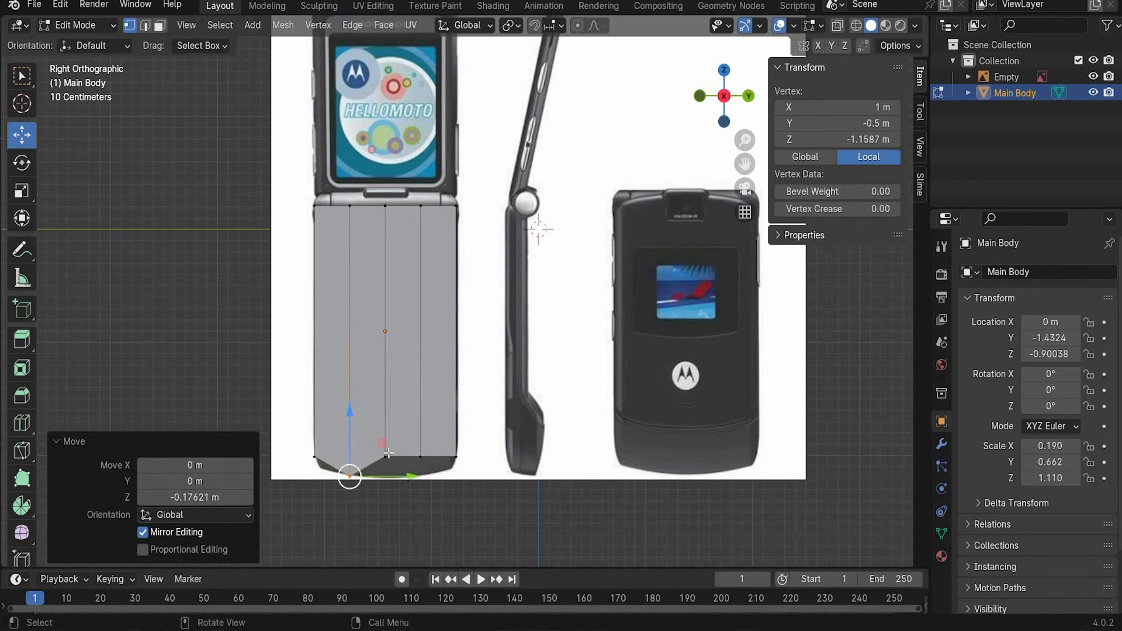
{"action": "left_click", "coordinate": [314, 457]}
{"action": "left_click_drag", "start_coordinate": [314, 393], "coordinate": [315, 404]}
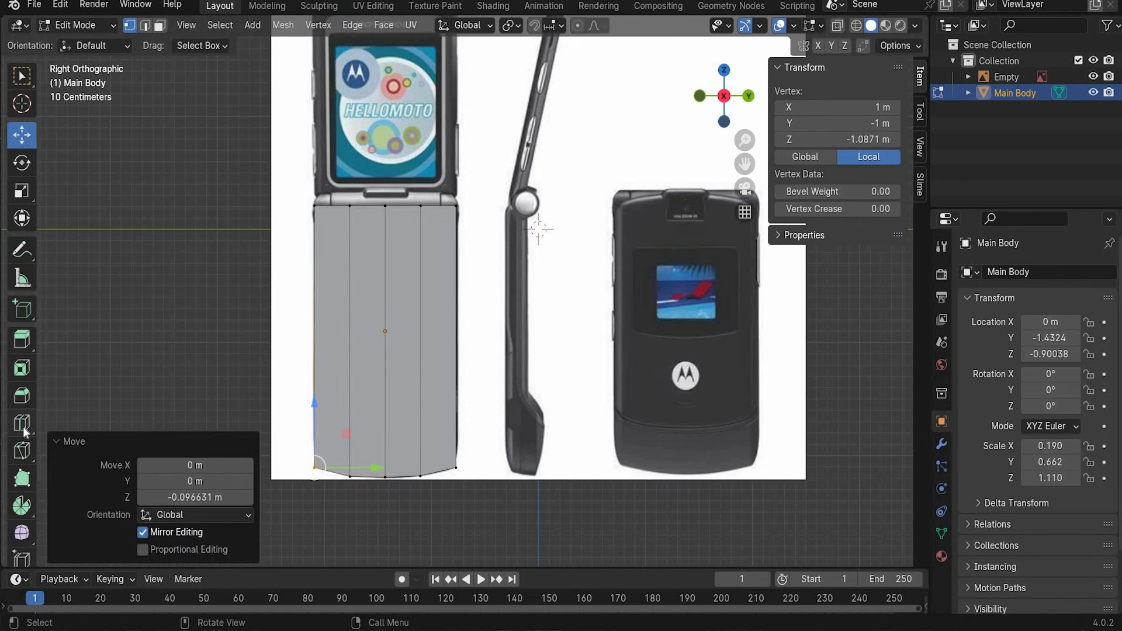
Add three evenly spaced horizontal loop cuts across Main Body
{"action": "left_click", "coordinate": [24, 421]}
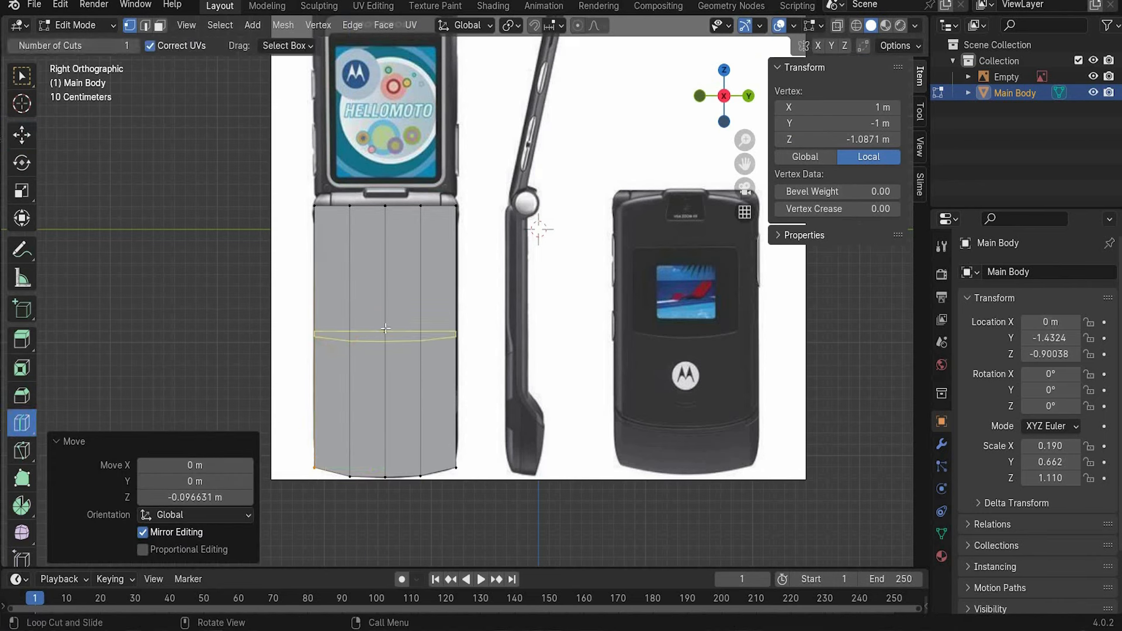
{"action": "left_click", "coordinate": [385, 336]}
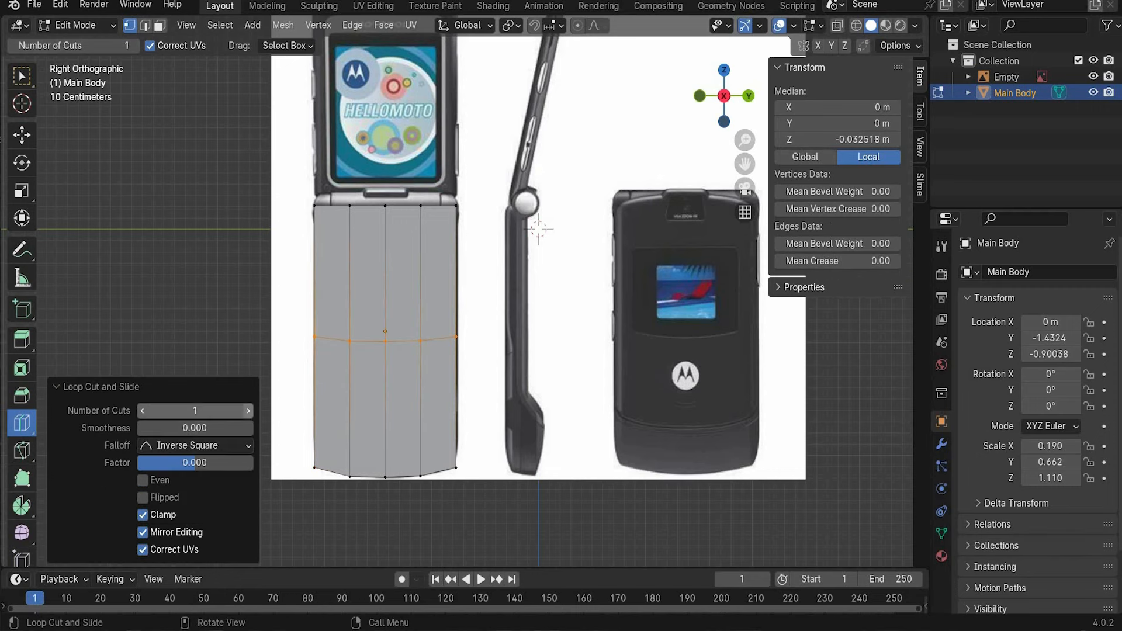
{"action": "left_click", "coordinate": [247, 410]}
{"action": "left_click", "coordinate": [247, 411]}
In Object Mode, add a Subdivision Surface modifier to Main Body with viewport and render levels set to 4
{"action": "left_click", "coordinate": [76, 25]}
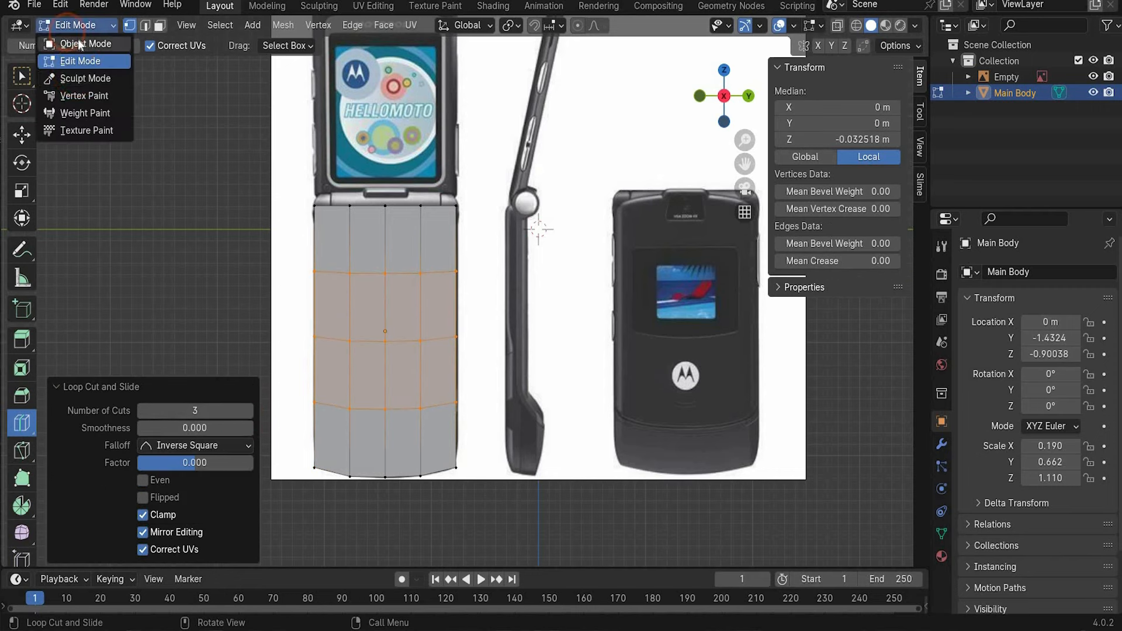
{"action": "left_click", "coordinate": [82, 44]}
{"action": "left_click", "coordinate": [942, 444]}
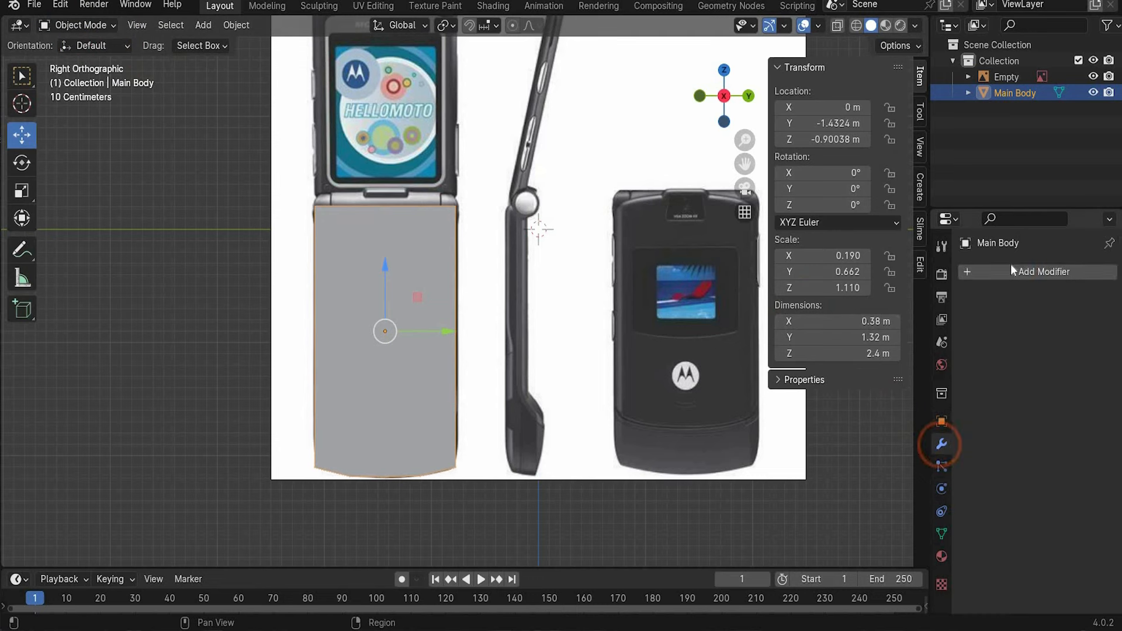
{"action": "left_click", "coordinate": [1012, 277]}
{"action": "mouse_move", "coordinate": [959, 319]}
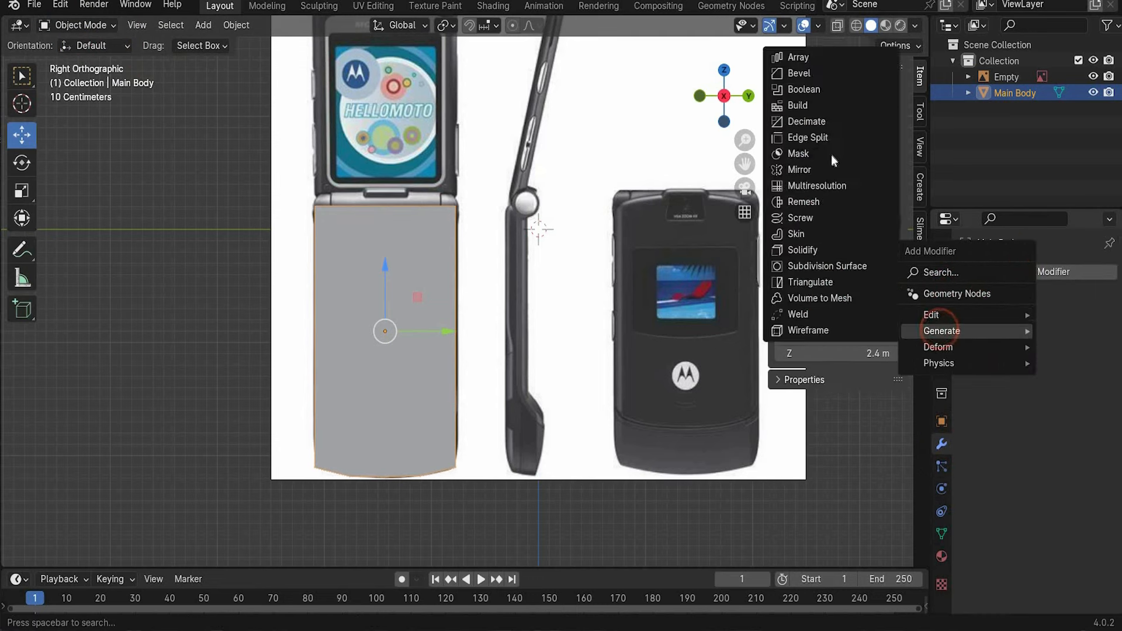
{"action": "left_click", "coordinate": [818, 383]}
{"action": "left_click", "coordinate": [1071, 342]}
{"action": "type", "text": "4"}
{"action": "key", "text": "Return"}
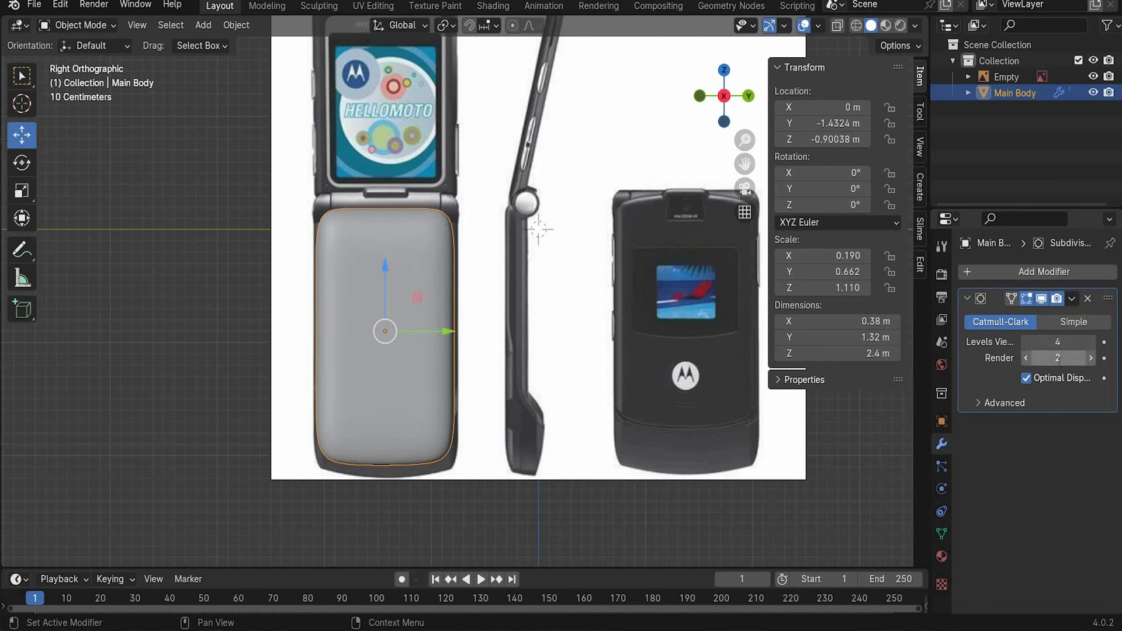
{"action": "left_click", "coordinate": [1058, 357]}
{"action": "type", "text": "4"}
{"action": "key", "text": "Return"}
In Edit Mode, move Main Body's lowest horizontal loop down about 0.3 m, and shift the bottom two vertex rows slightly down to match the phone outline
{"action": "left_click", "coordinate": [76, 25]}
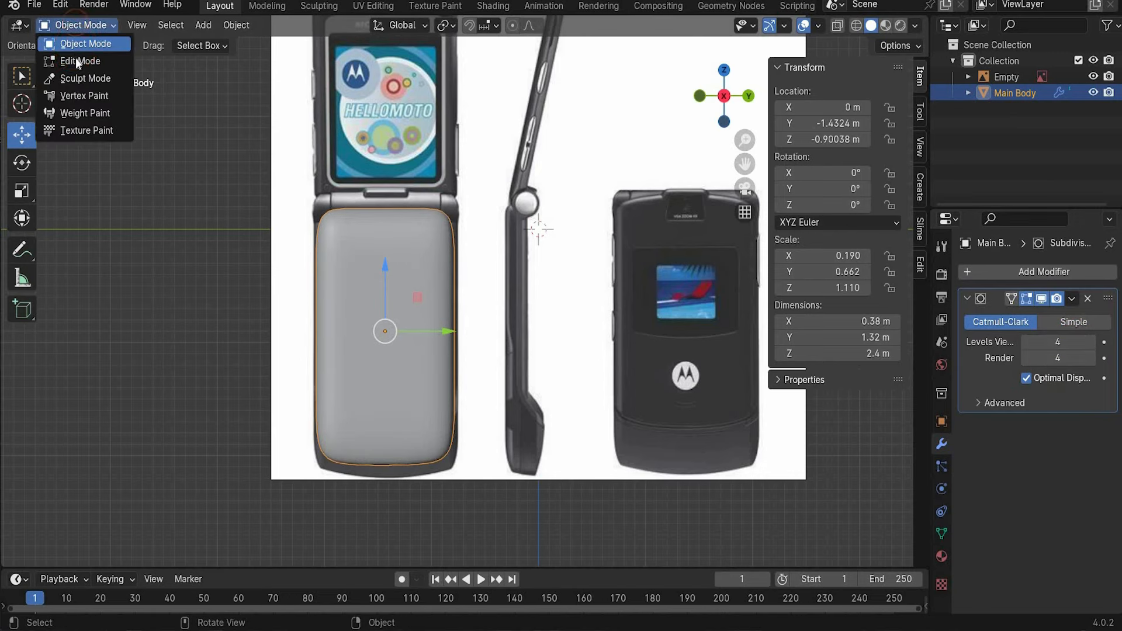
{"action": "left_click", "coordinate": [88, 60]}
{"action": "scroll", "coordinate": [451, 496], "scroll_direction": "up", "scroll_amount": 1}
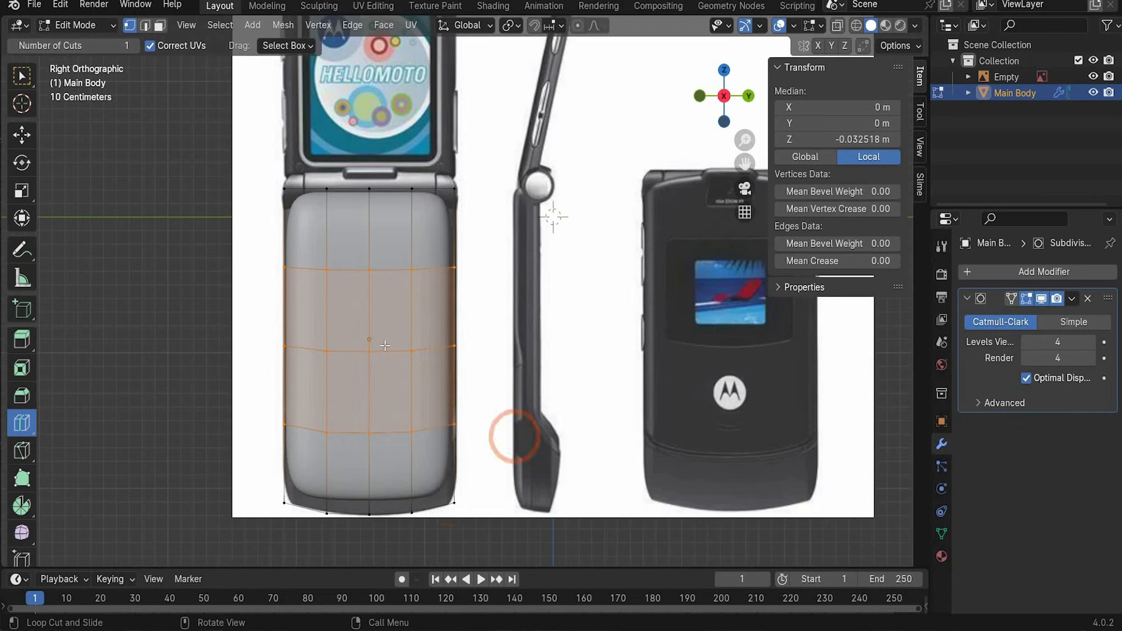
{"action": "left_click", "coordinate": [22, 134]}
{"action": "left_click_drag", "start_coordinate": [491, 409], "coordinate": [265, 438]}
{"action": "left_click_drag", "start_coordinate": [369, 378], "coordinate": [358, 424]}
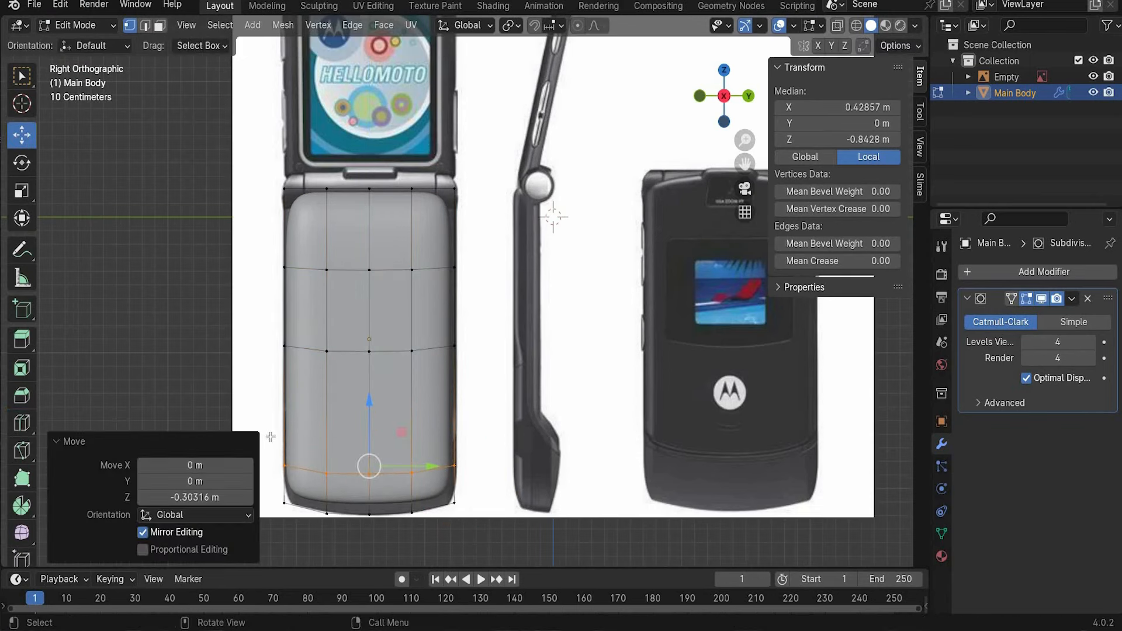
{"action": "left_click_drag", "start_coordinate": [270, 436], "coordinate": [503, 532]}
{"action": "left_click_drag", "start_coordinate": [369, 426], "coordinate": [372, 438]}
Move Main Body's uppermost inner row of vertices up about 0.42 m toward the hinge to sharpen the top edge
{"action": "left_click_drag", "start_coordinate": [476, 249], "coordinate": [309, 247]}
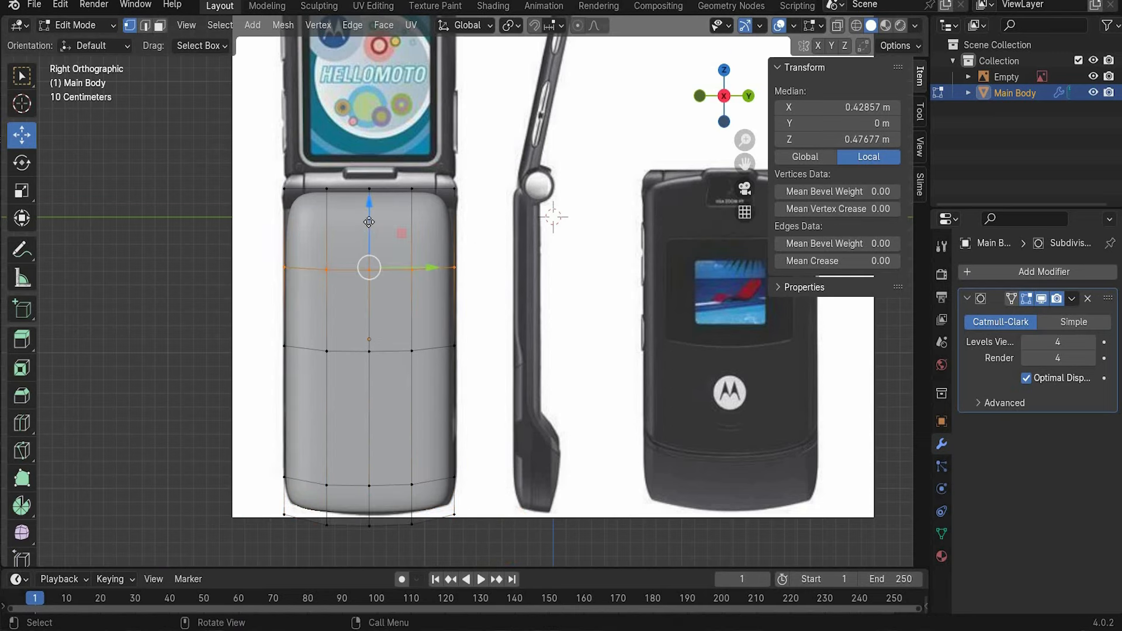
{"action": "left_click_drag", "start_coordinate": [369, 223], "coordinate": [368, 164]}
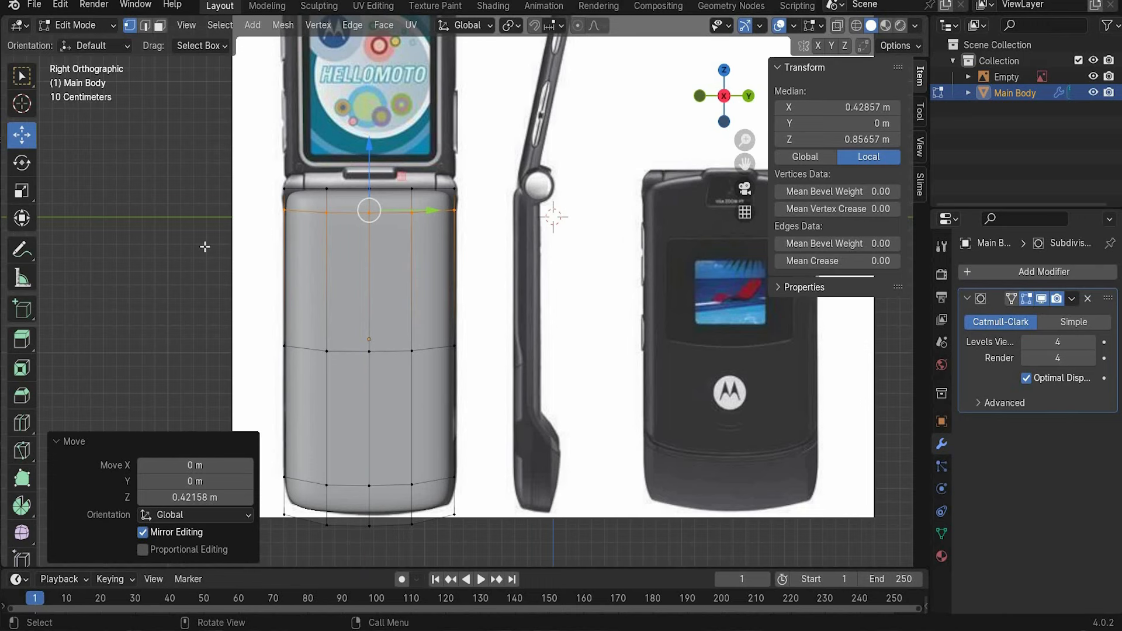
{"action": "left_click", "coordinate": [102, 24]}
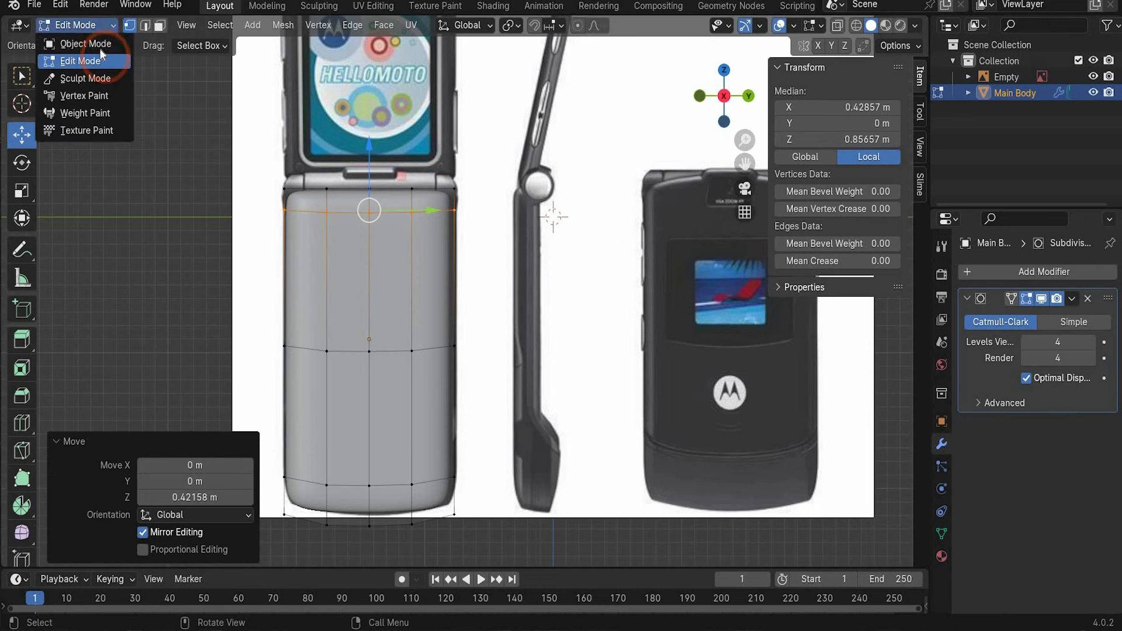
In Object Mode, duplicate Main Body and name the copy Main Body Boole
{"action": "left_click", "coordinate": [88, 42]}
{"action": "left_click", "coordinate": [1004, 94]}
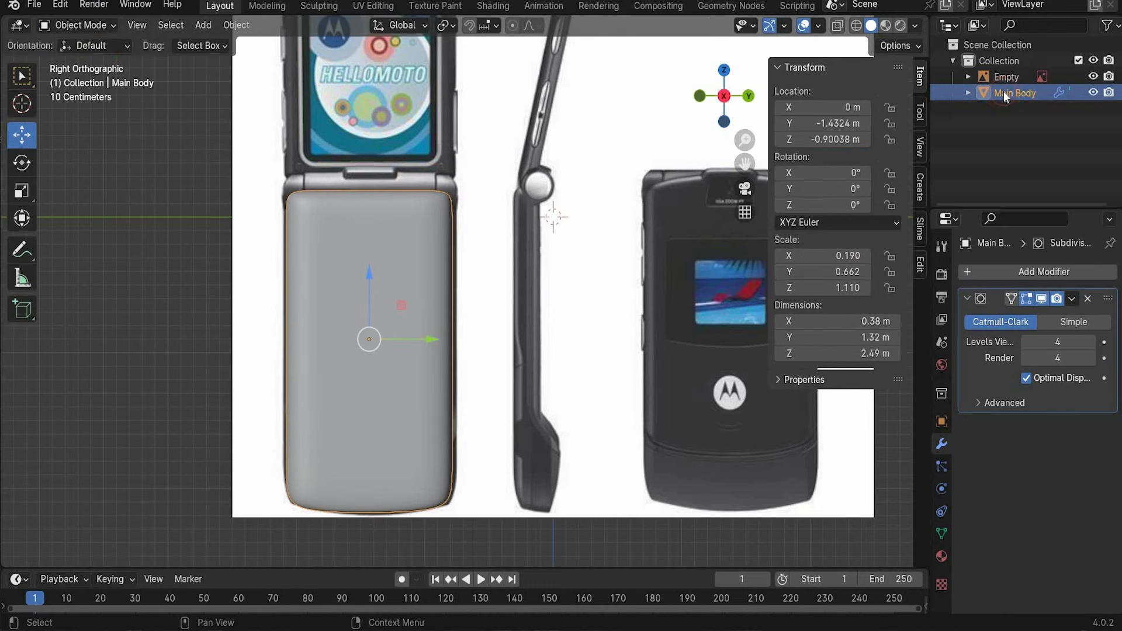
{"action": "key", "text": "ctrl+c"}
{"action": "key", "text": "ctrl+v"}
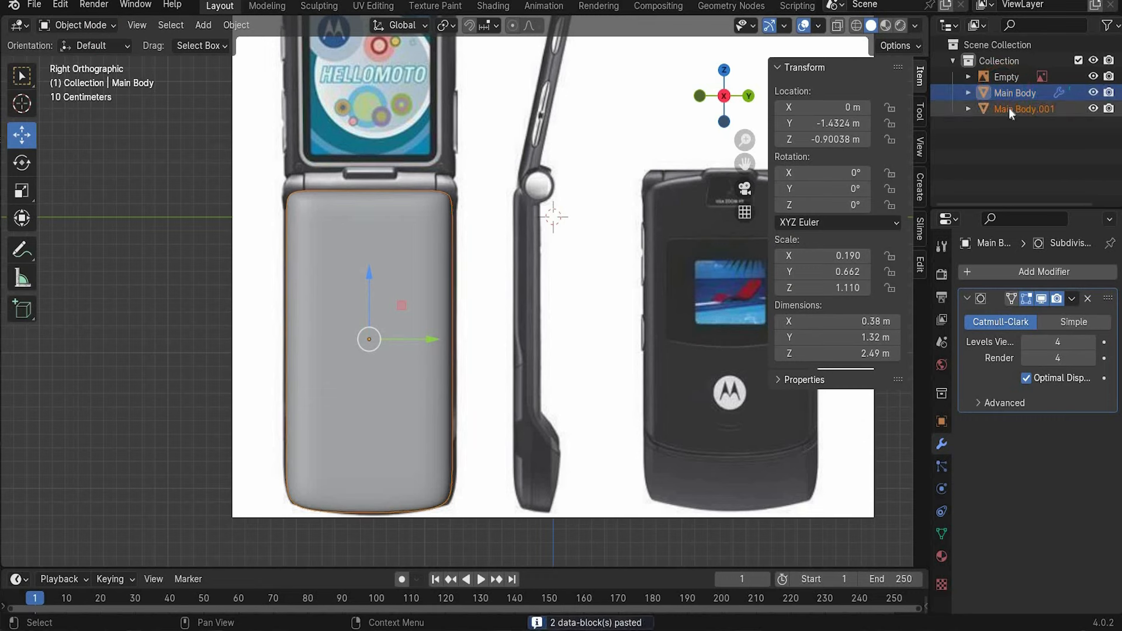
{"action": "double_click", "coordinate": [1033, 110]}
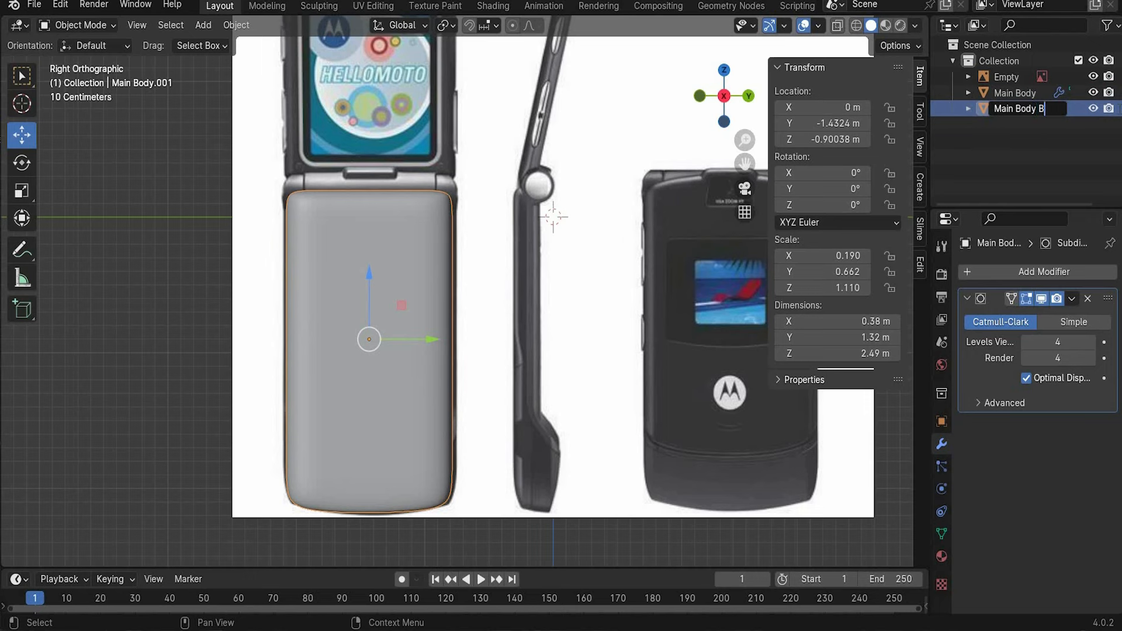
{"action": "type", "text": "Boole"}
{"action": "key", "text": "Return"}
Move Main Body Boole up to about Z -0.46 m and forward to about X 0.16 m so it overlaps Main Body's front
{"action": "left_click_drag", "start_coordinate": [370, 273], "coordinate": [371, 216]}
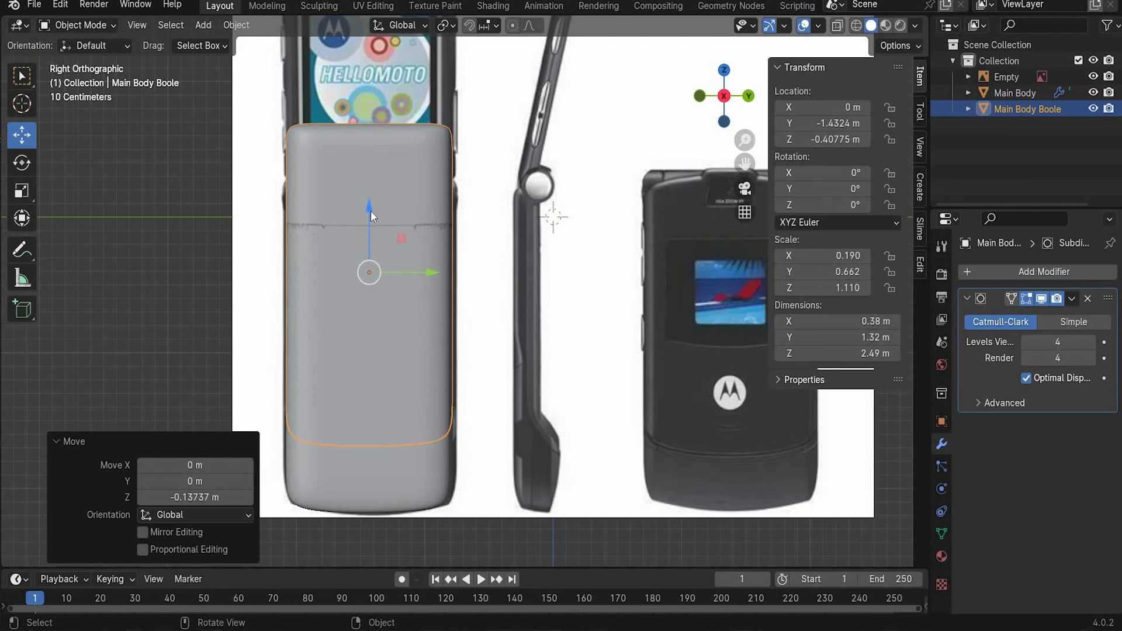
{"action": "left_click_drag", "start_coordinate": [370, 211], "coordinate": [371, 218]}
{"action": "left_click", "coordinate": [699, 96]}
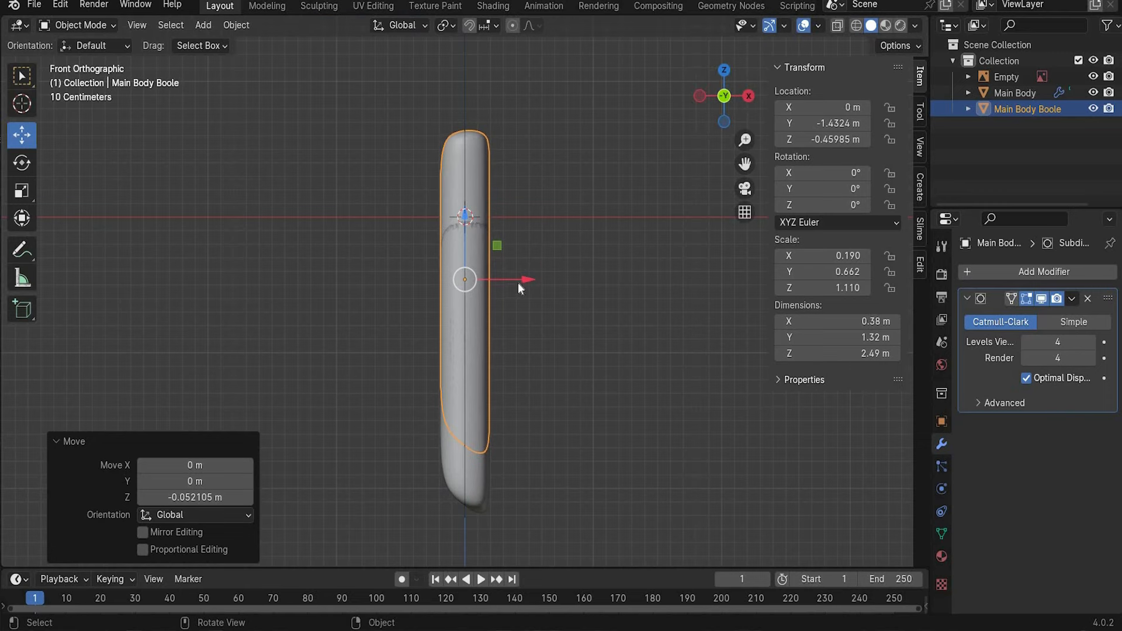
{"action": "left_click_drag", "start_coordinate": [519, 281], "coordinate": [542, 278]}
In the right side view with wireframe shading, add a cube mesh
{"action": "left_click", "coordinate": [749, 95]}
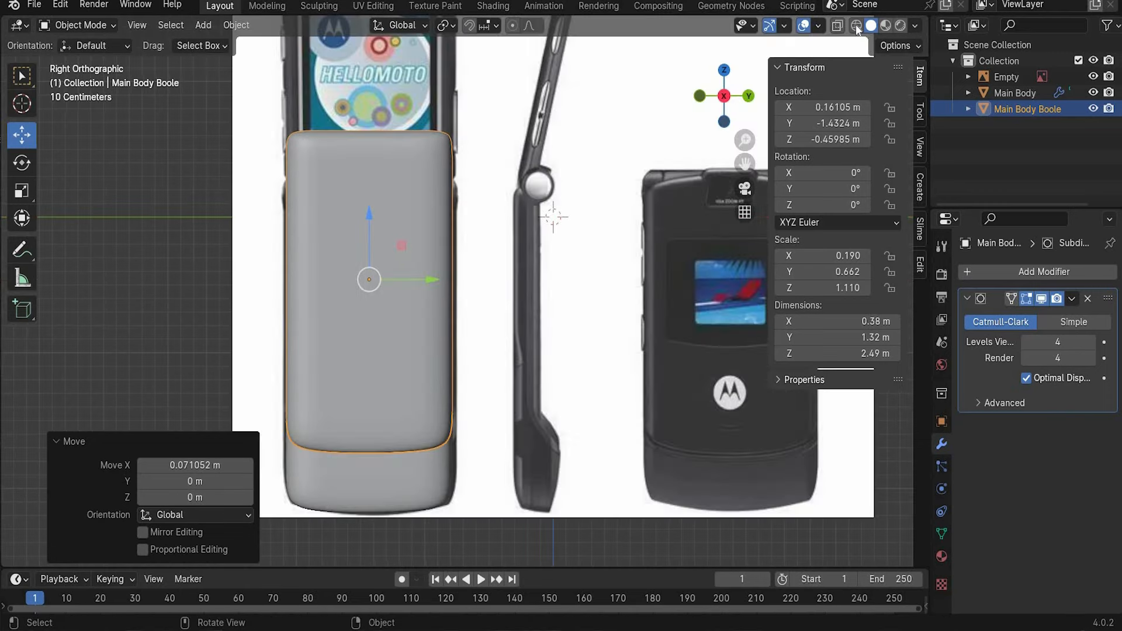
{"action": "left_click", "coordinate": [857, 26]}
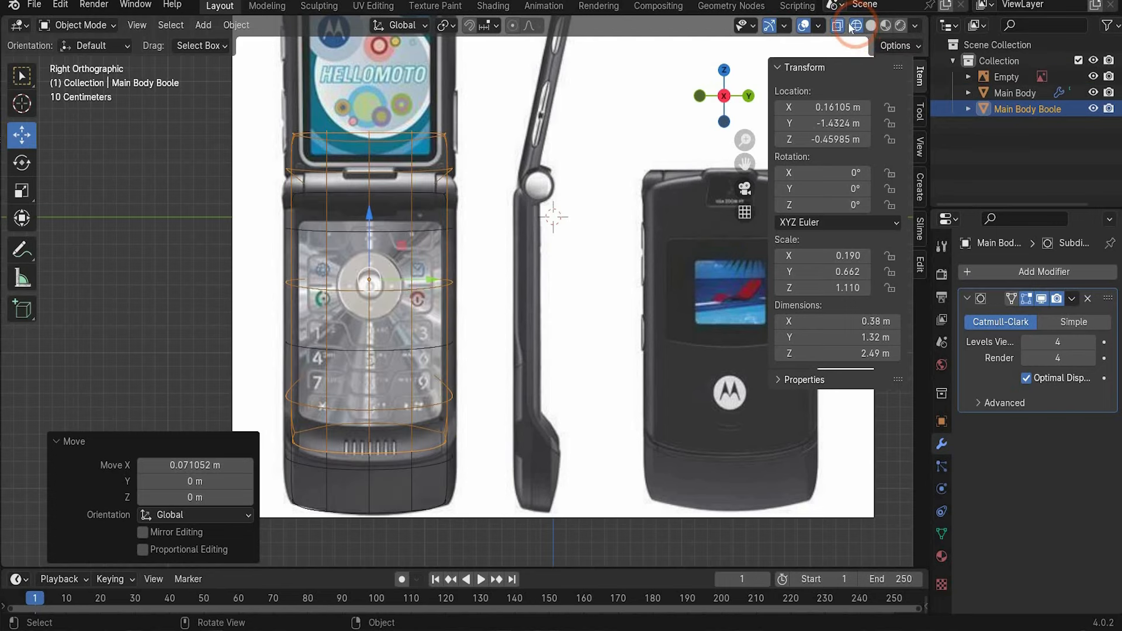
{"action": "scroll", "coordinate": [233, 129], "scroll_direction": "up", "scroll_amount": 4}
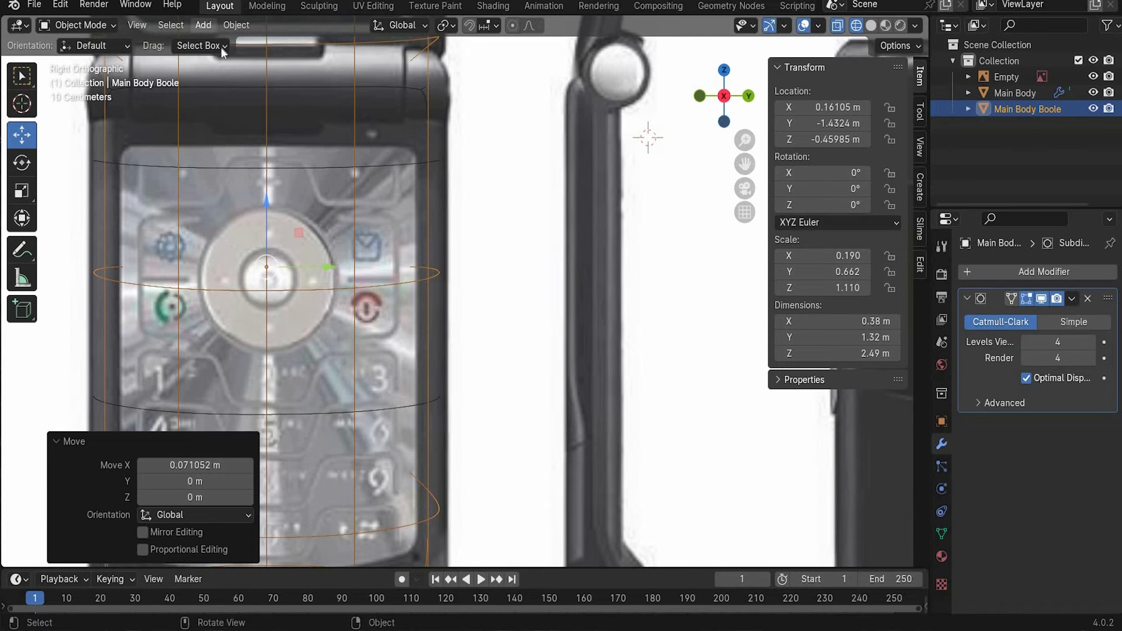
{"action": "left_click", "coordinate": [203, 24]}
{"action": "mouse_move", "coordinate": [257, 44]}
{"action": "left_click", "coordinate": [356, 57]}
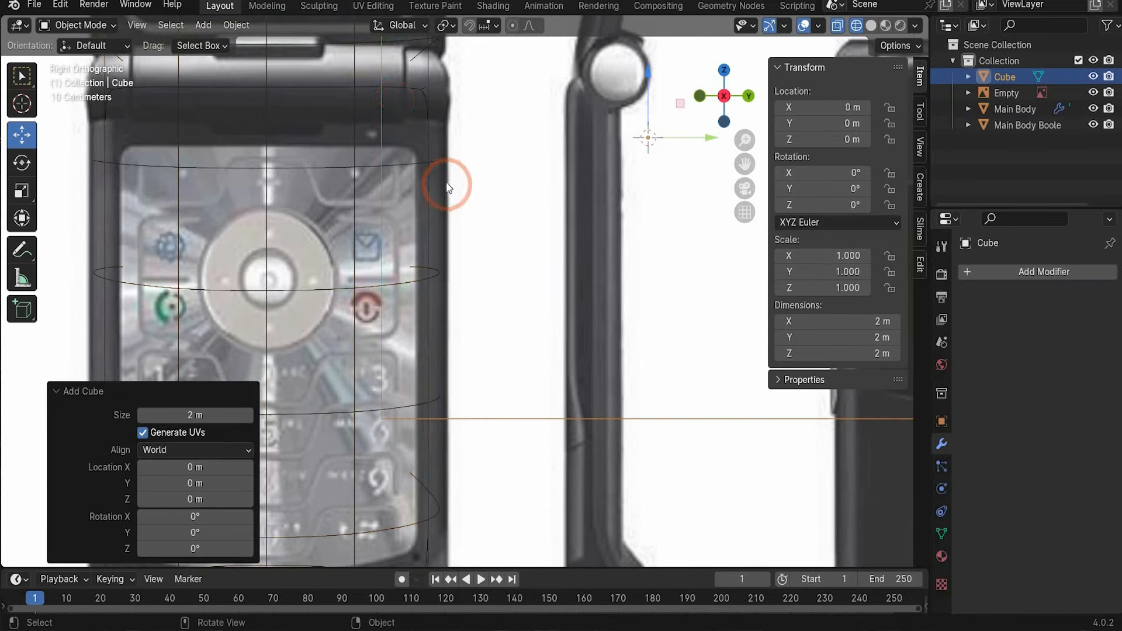
Scale the cube to about 0.2 × 0.4 × 0.076 m and place it at about Y -1.46 m, Z 0.047 m, just above the keypad
{"action": "key", "text": "Home"}
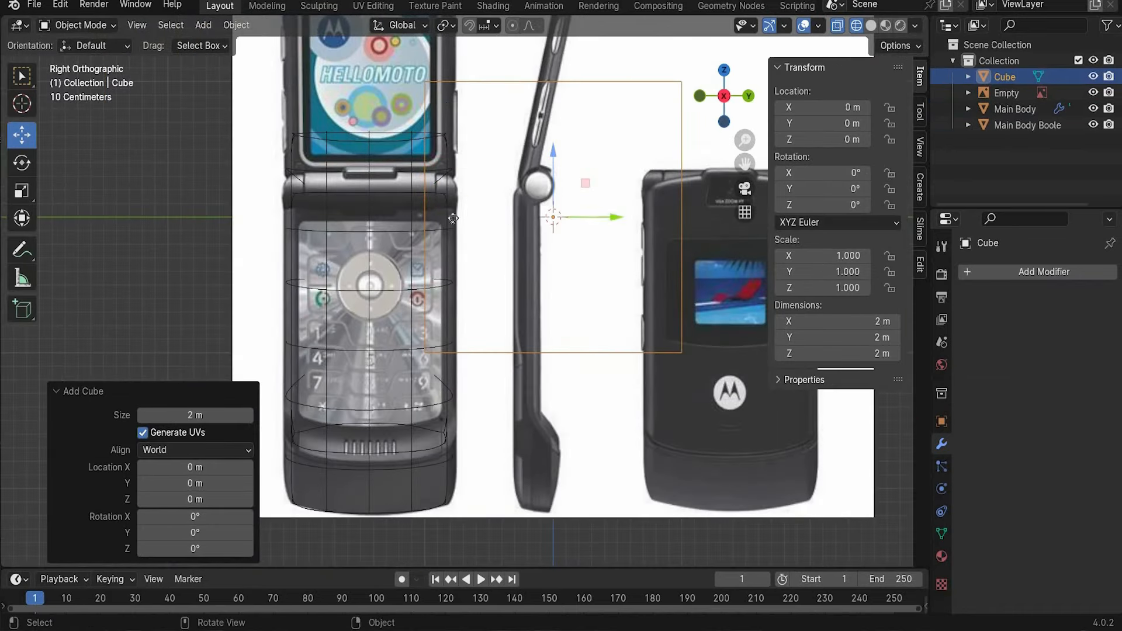
{"action": "left_click_drag", "start_coordinate": [616, 217], "coordinate": [428, 221]}
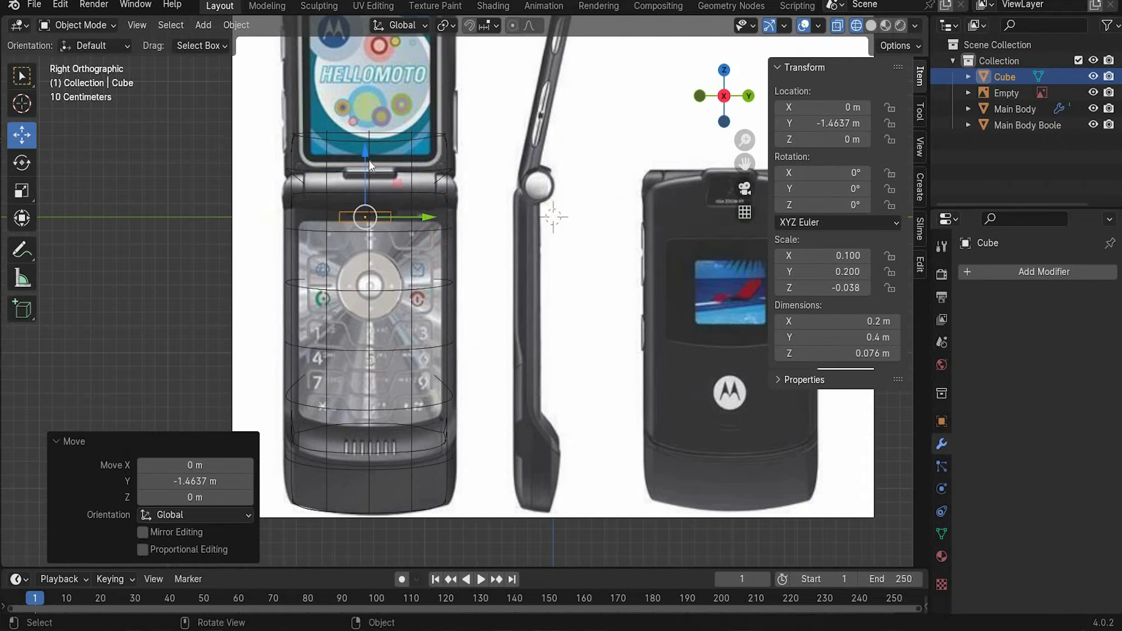
{"action": "scroll", "coordinate": [351, 155], "scroll_direction": "up", "scroll_amount": 3}
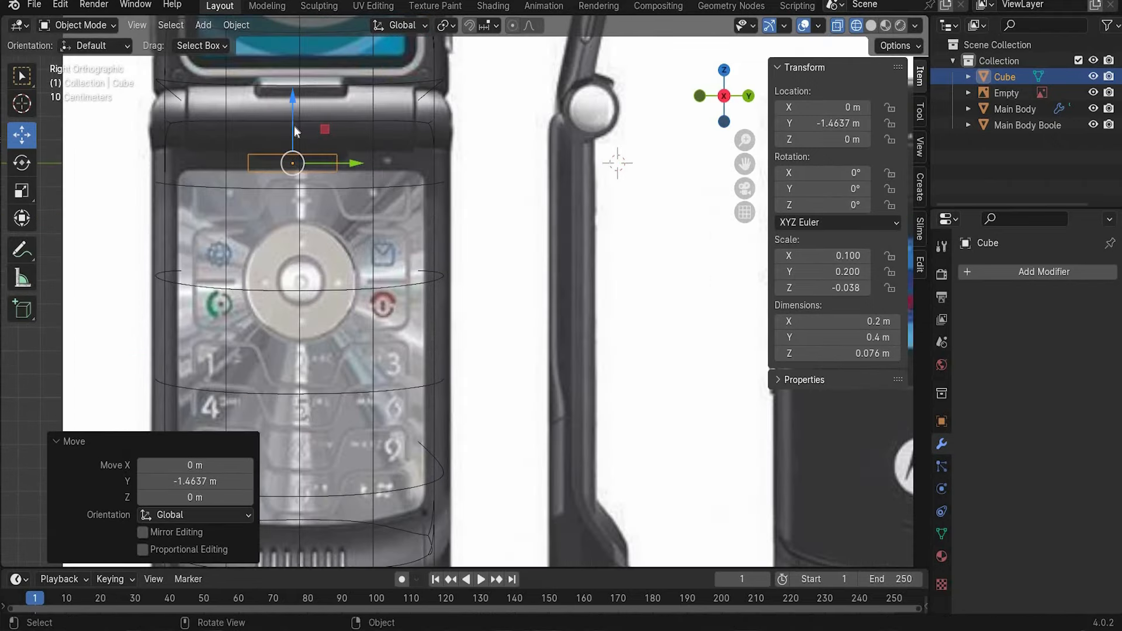
{"action": "left_click_drag", "start_coordinate": [300, 92], "coordinate": [301, 91]}
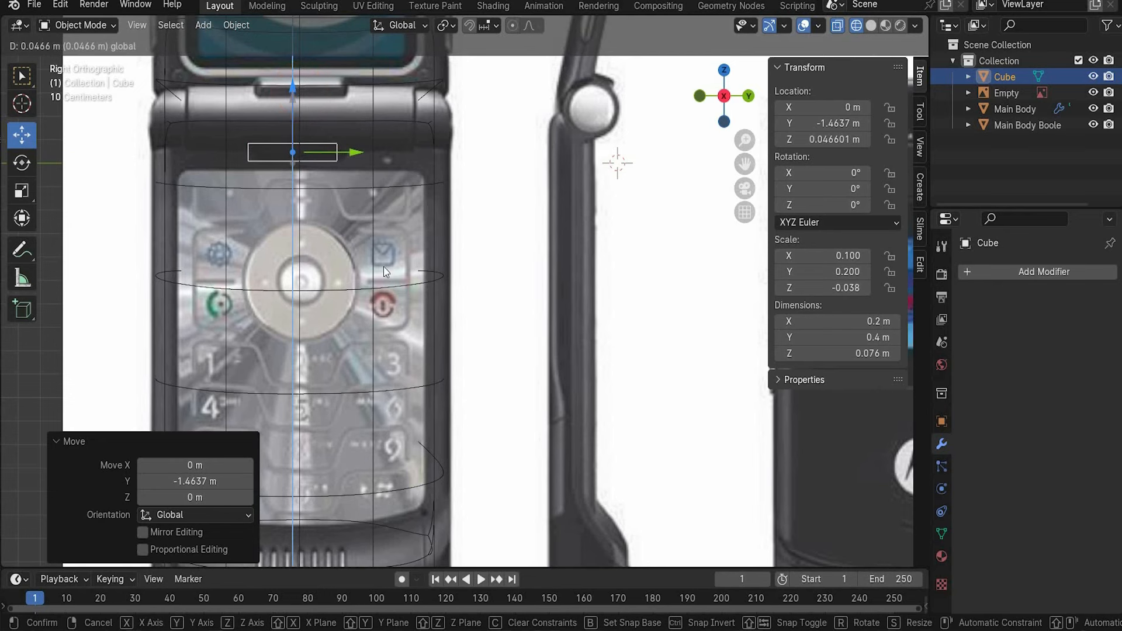
{"action": "left_click_drag", "start_coordinate": [386, 272], "coordinate": [386, 271]}
Add a Bevel modifier with 10 segments to the cube and rename the object Detail
{"action": "left_click", "coordinate": [996, 276]}
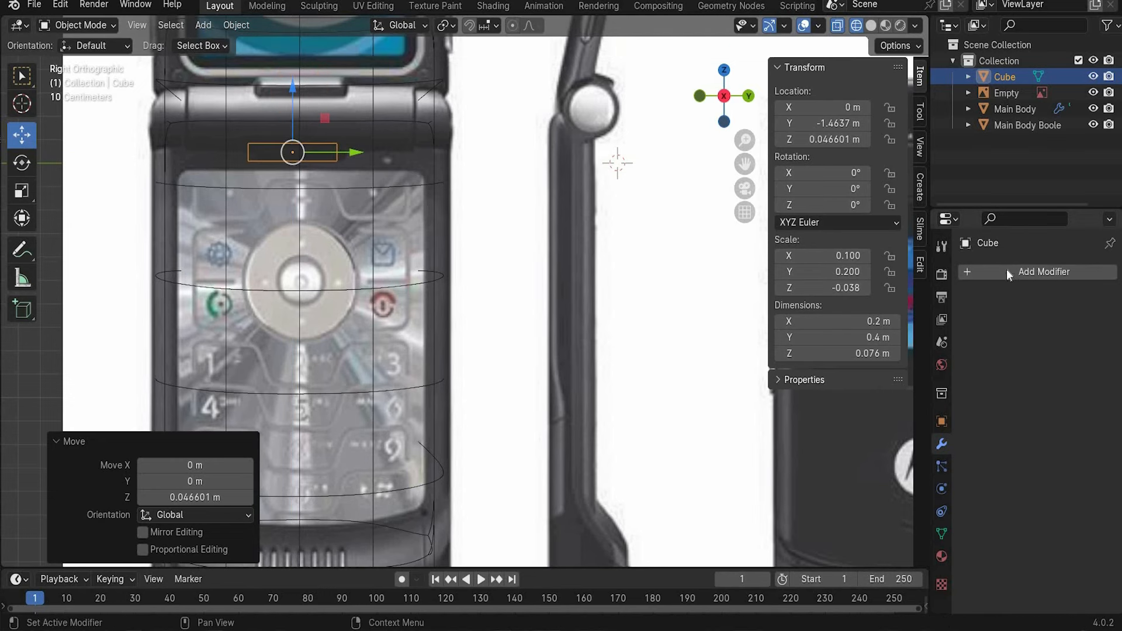
{"action": "left_click", "coordinate": [992, 276]}
{"action": "mouse_move", "coordinate": [989, 275]}
{"action": "left_click", "coordinate": [798, 291]}
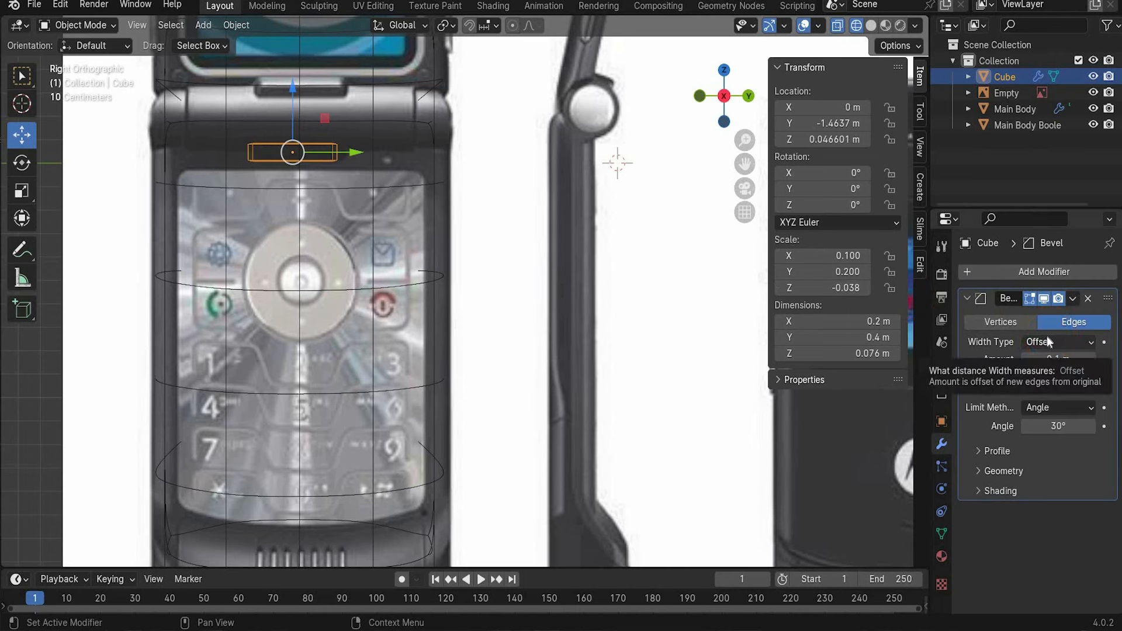
{"action": "left_click", "coordinate": [1058, 381]}
{"action": "type", "text": "10"}
{"action": "key", "text": "Return"}
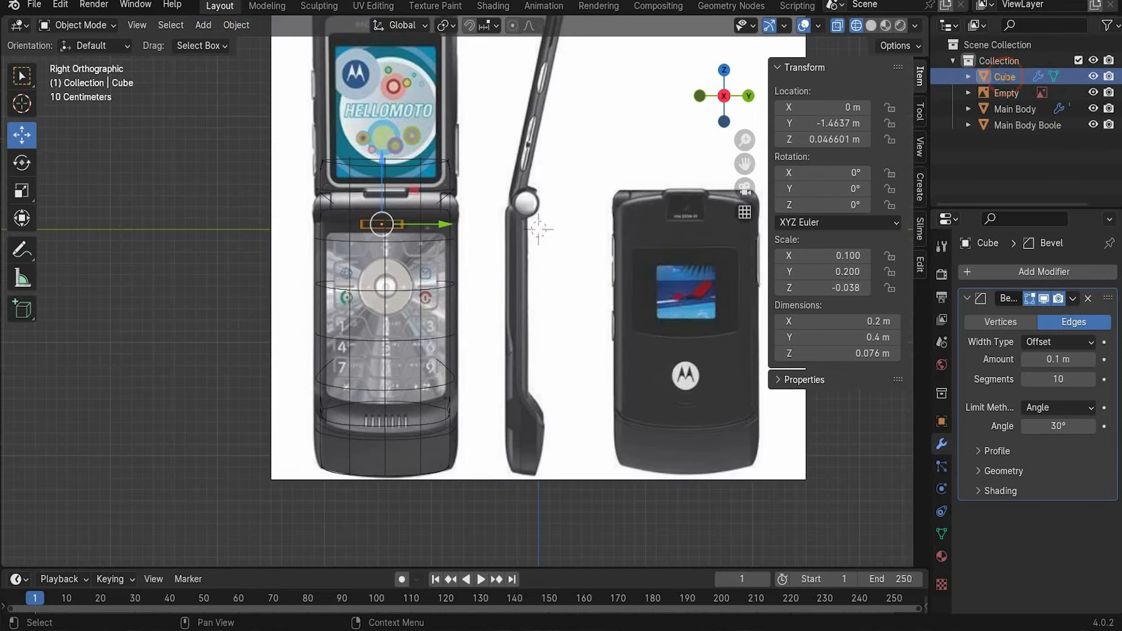
{"action": "double_click", "coordinate": [1005, 77]}
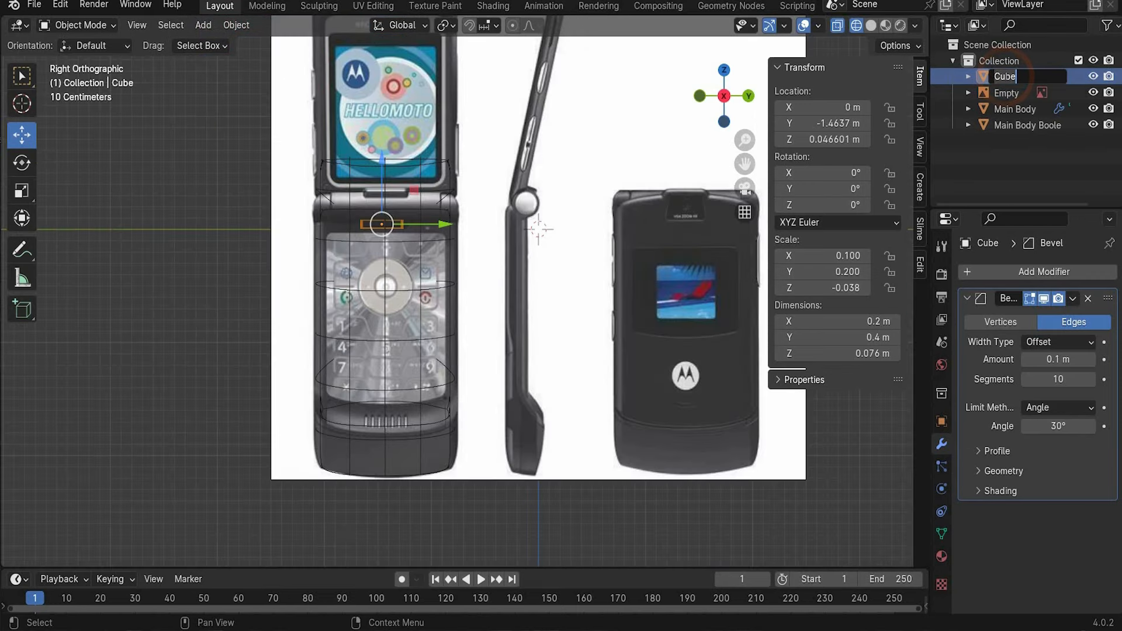
{"action": "key", "text": "Return"}
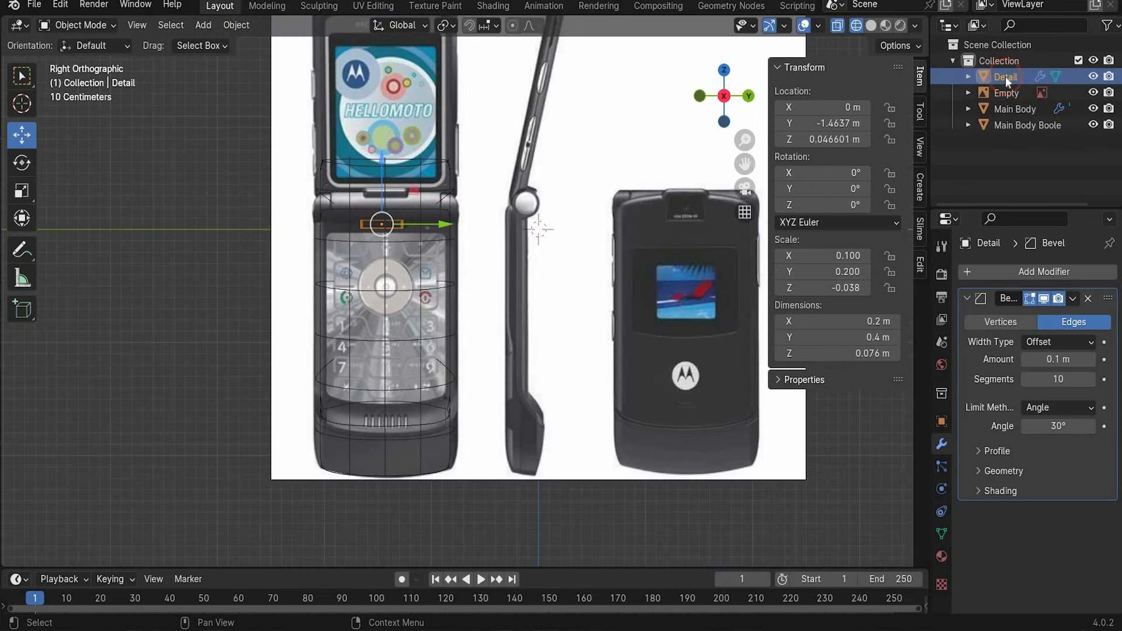
Duplicate Detail, name the copy Detail. Boole, and move the original Detail up about 0.29 m to the hinge
{"action": "key", "text": "ctrl+c"}
{"action": "key", "text": "ctrl+v"}
{"action": "double_click", "coordinate": [1014, 93]}
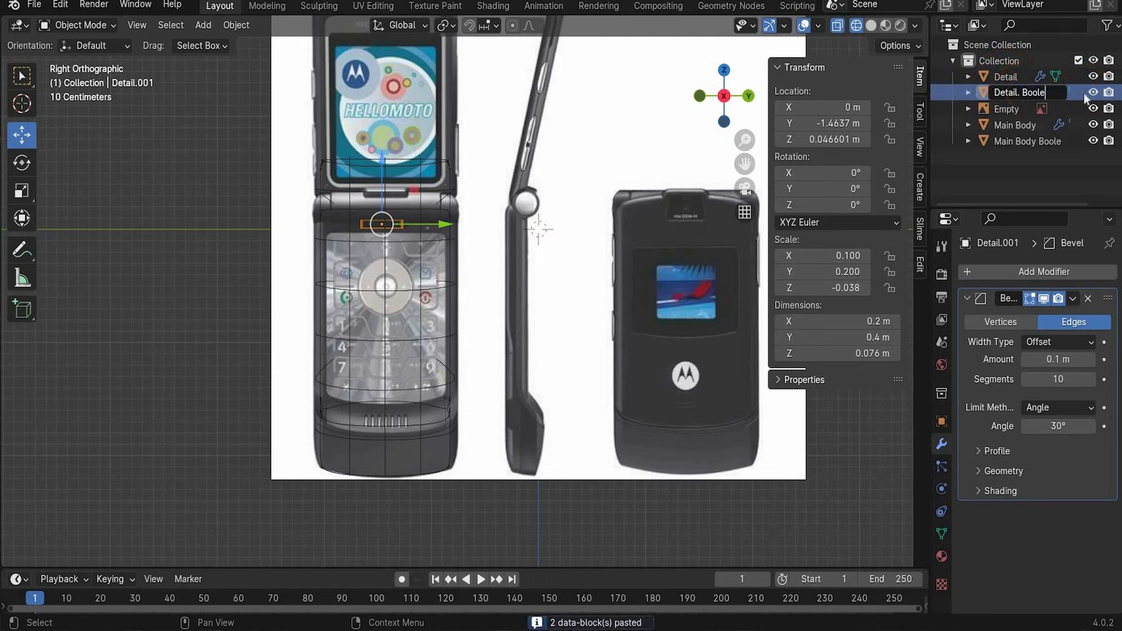
{"action": "key", "text": "Return"}
{"action": "left_click", "coordinate": [1006, 80]}
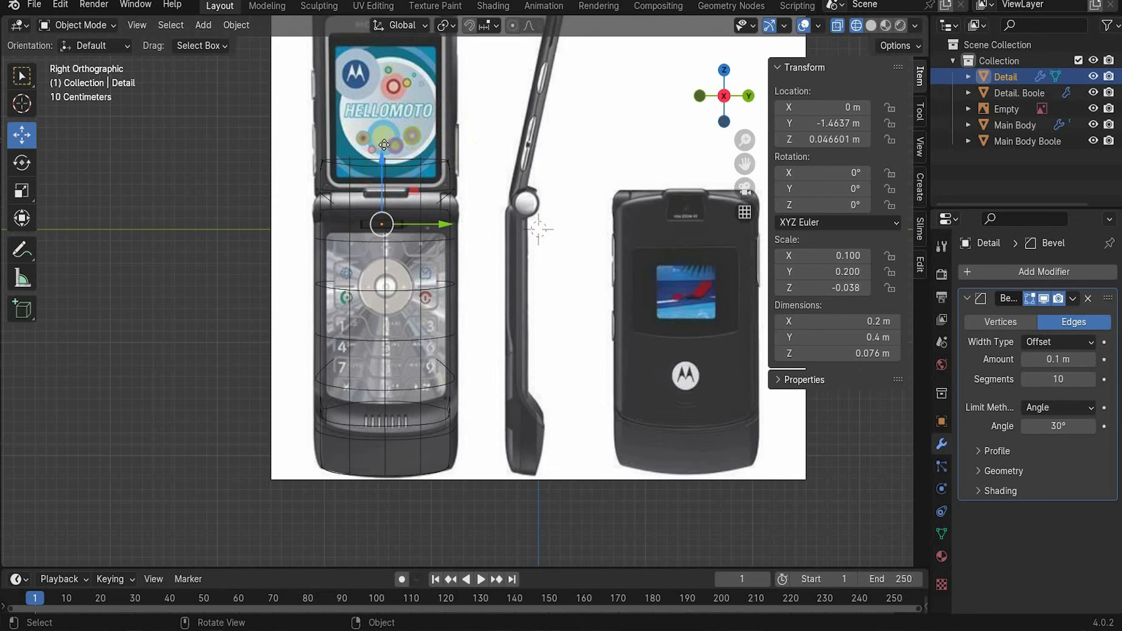
{"action": "left_click_drag", "start_coordinate": [384, 145], "coordinate": [384, 112]}
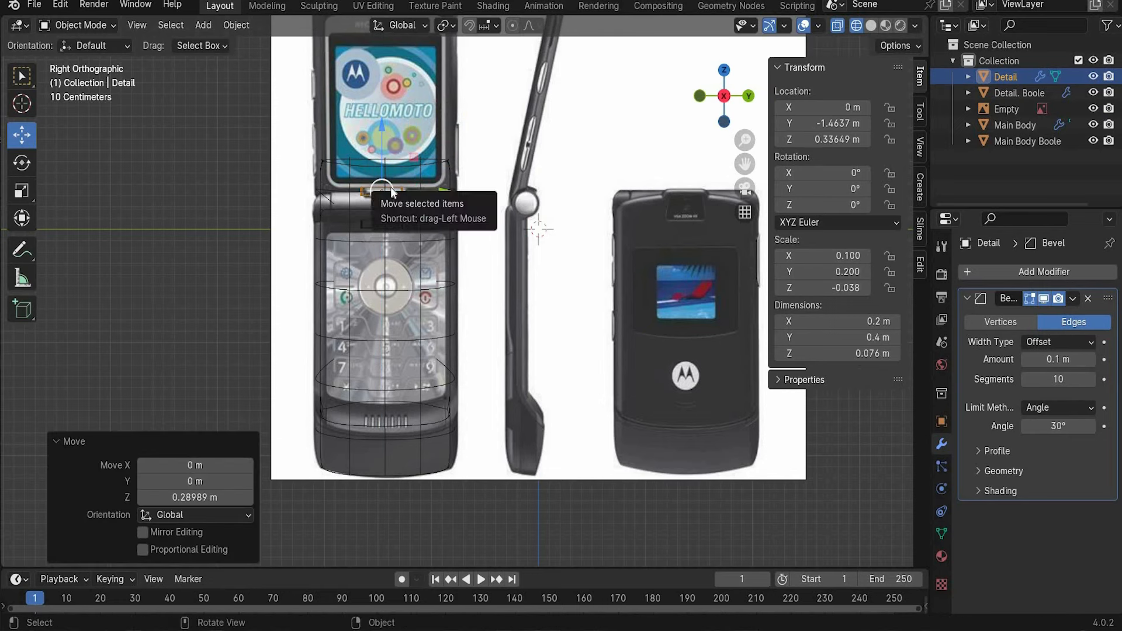
Add a Boolean modifier to Main Body
{"action": "left_click", "coordinate": [1005, 125]}
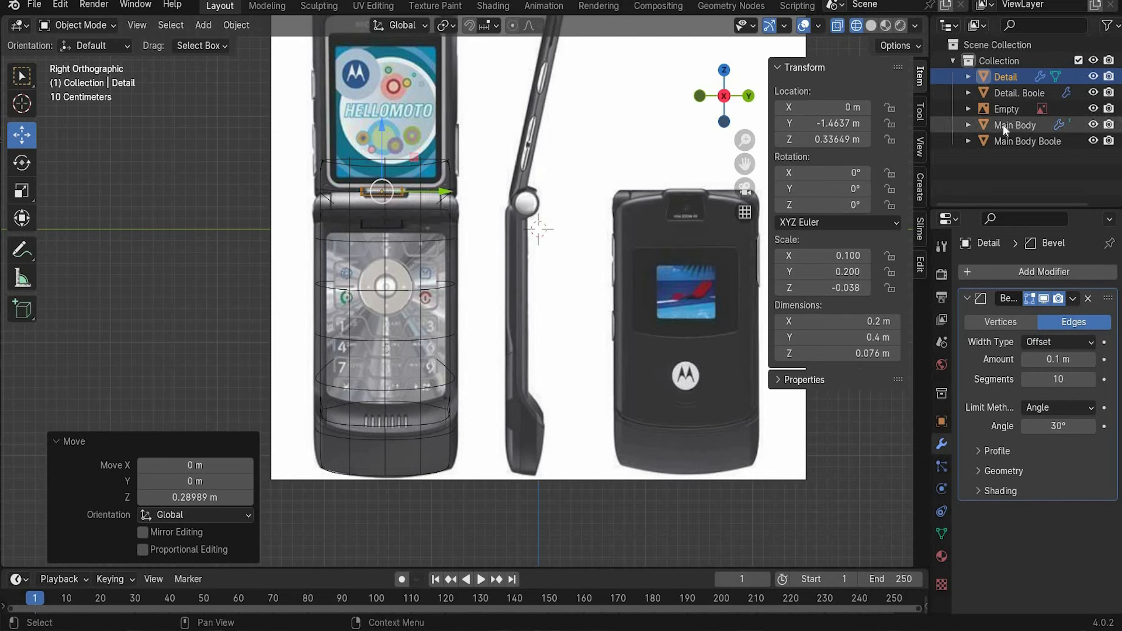
{"action": "left_click", "coordinate": [980, 272]}
{"action": "mouse_move", "coordinate": [914, 272]}
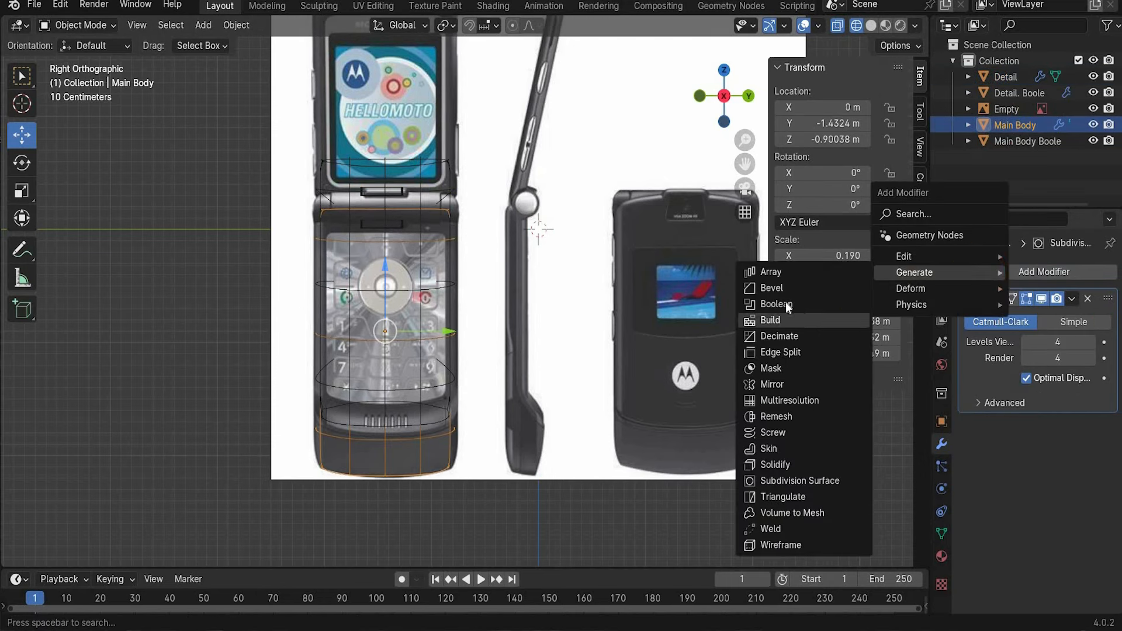
{"action": "left_click", "coordinate": [778, 304]}
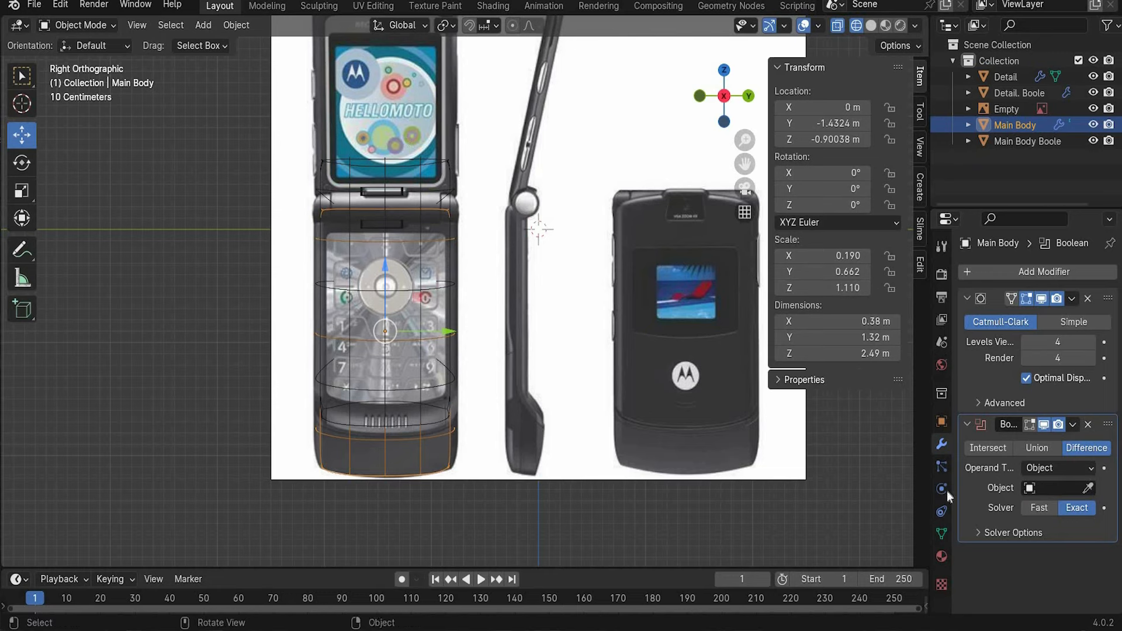
Search the add-ons in Preferences for "boo" to check whether Bool Tool is enabled
{"action": "left_click", "coordinate": [60, 6]}
{"action": "left_click", "coordinate": [115, 208]}
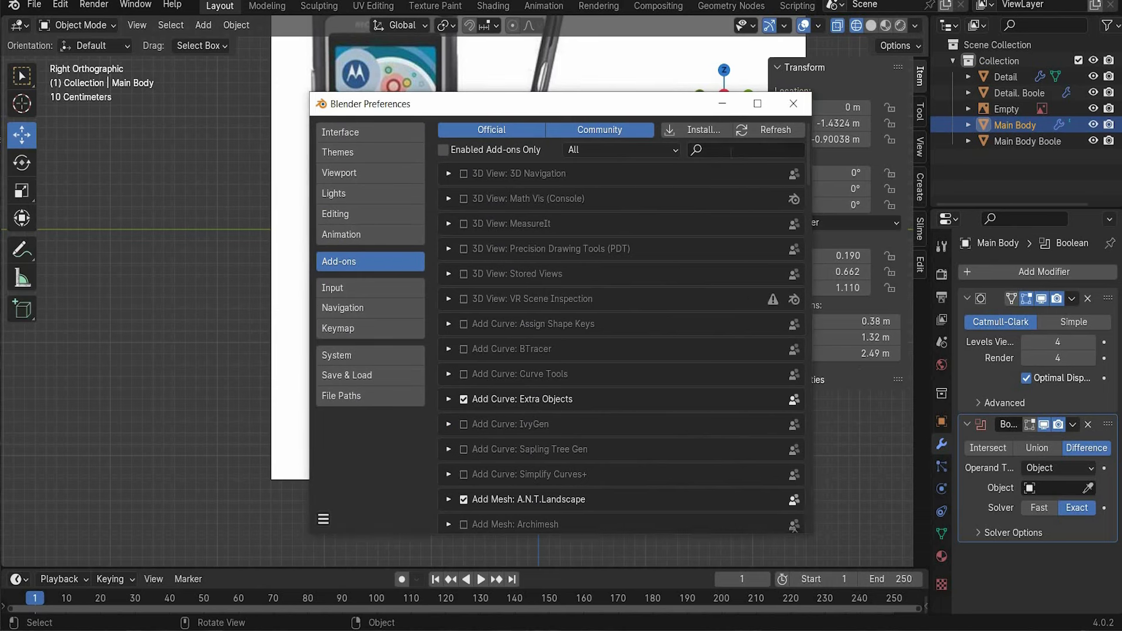
{"action": "left_click", "coordinate": [731, 152]}
{"action": "type", "text": "boo"}
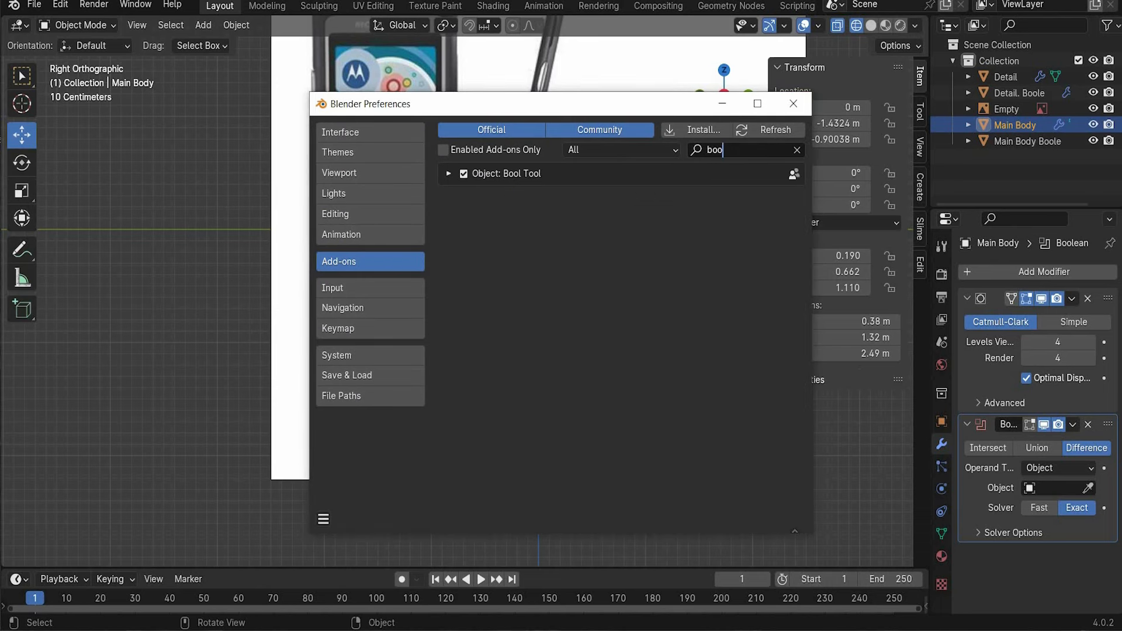
Set Main Body Boole as the cutting object of Main Body's Difference Boolean and hide the cutter
{"action": "left_click", "coordinate": [885, 269]}
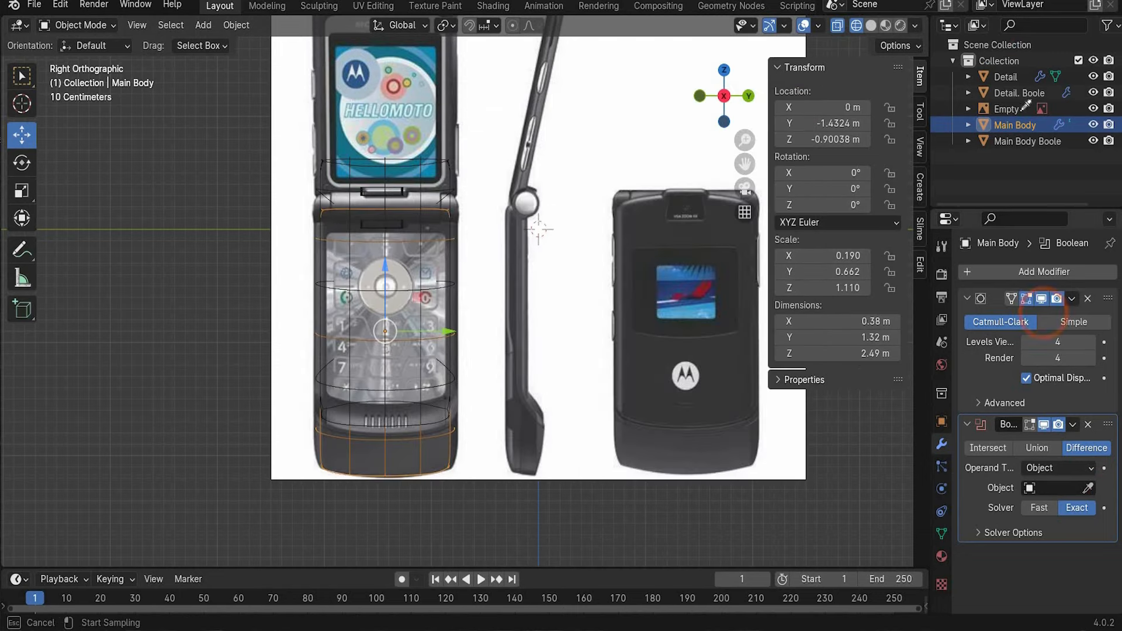
{"action": "left_click", "coordinate": [1027, 141]}
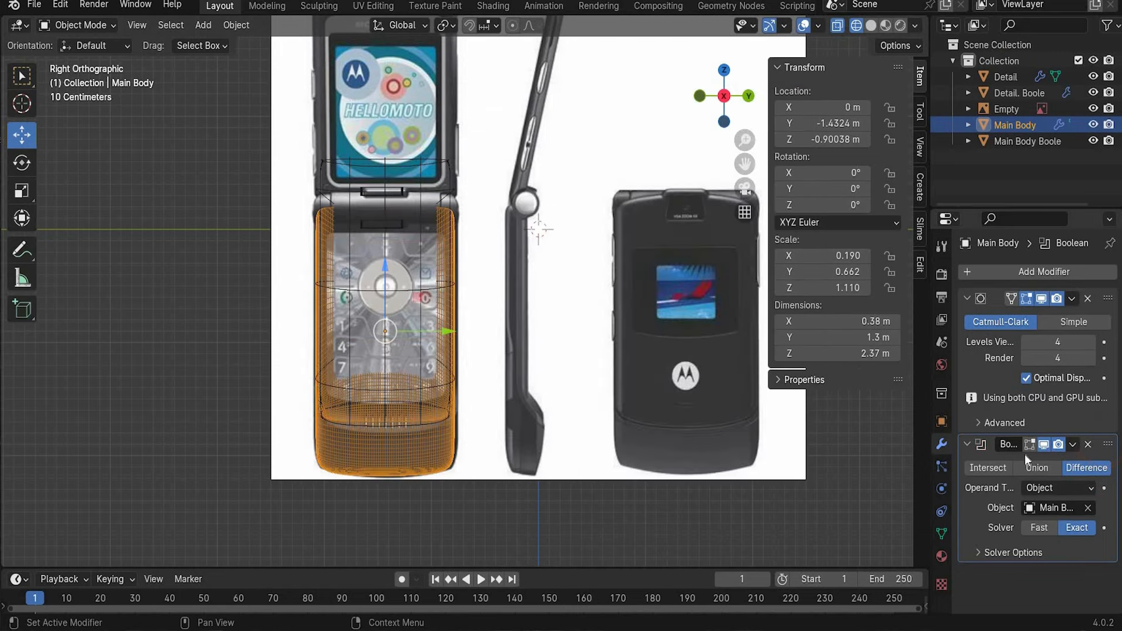
{"action": "left_click", "coordinate": [1093, 141]}
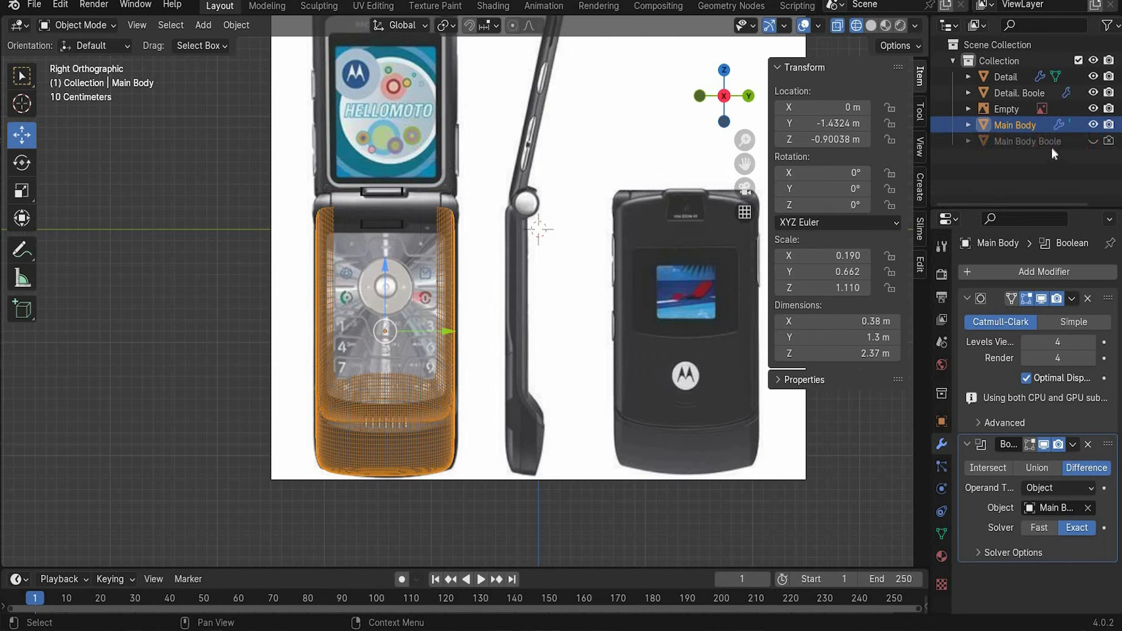
Switch the viewport to solid shading and hide the reference image Empty to inspect the cut in Main Body
{"action": "left_click", "coordinate": [871, 25]}
{"action": "left_click", "coordinate": [1092, 109]}
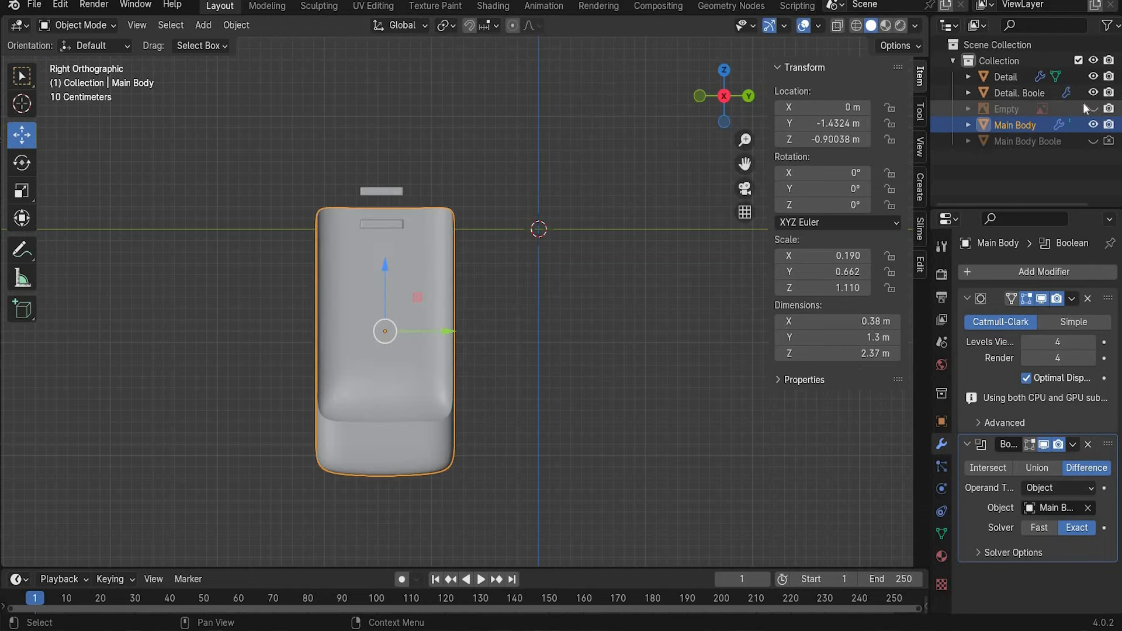
{"action": "scroll", "coordinate": [293, 426], "scroll_direction": "up", "scroll_amount": 3}
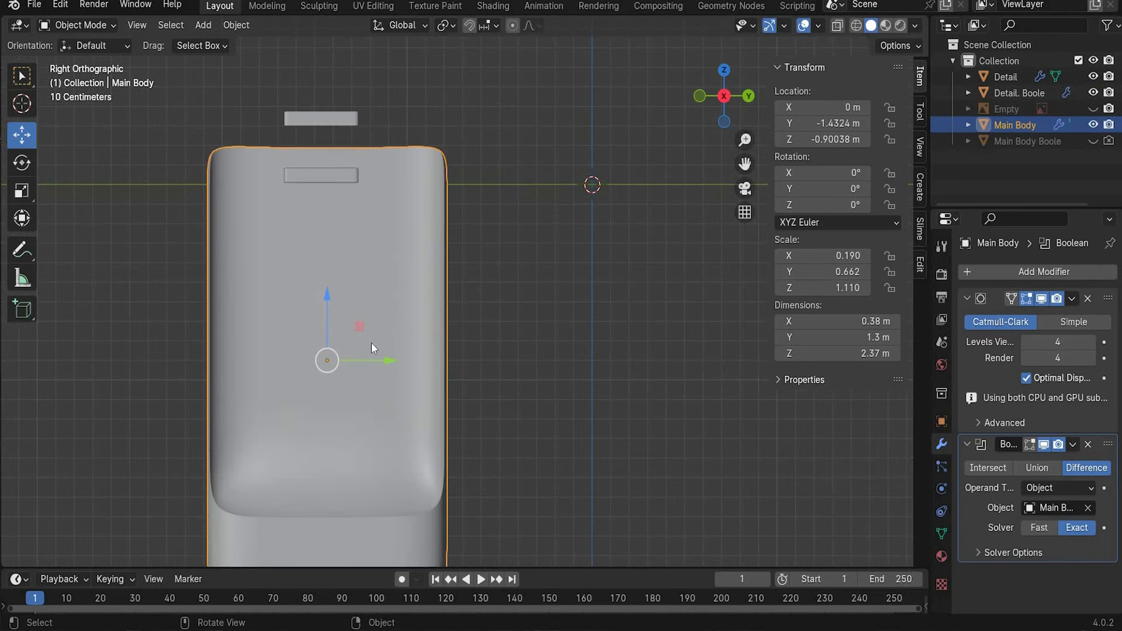
{"action": "scroll", "coordinate": [370, 343], "scroll_direction": "down", "scroll_amount": 1}
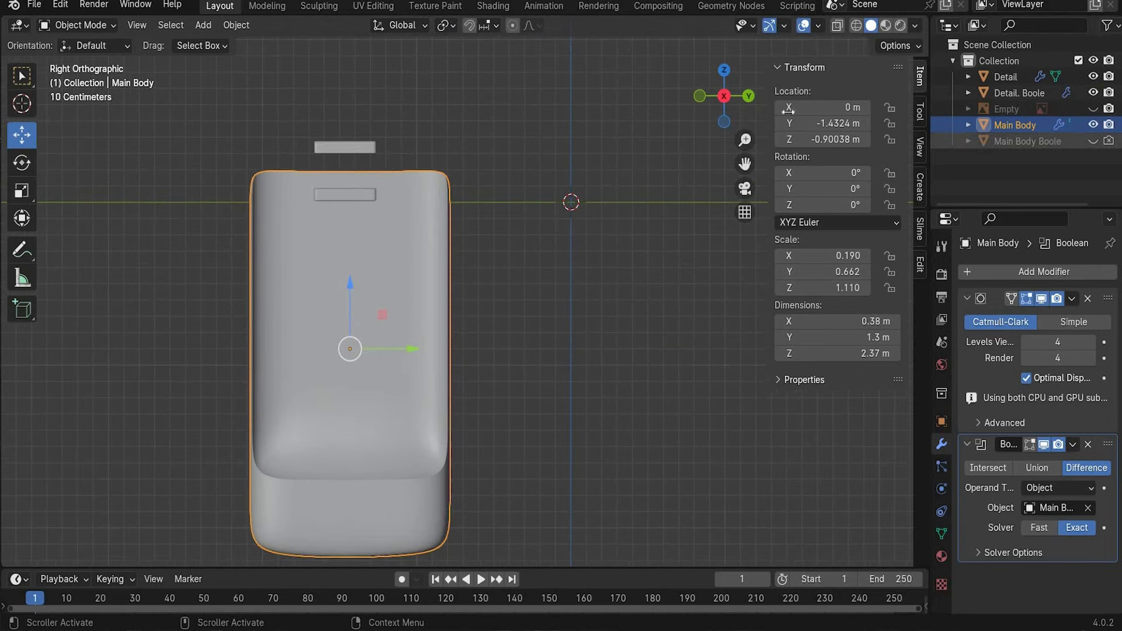
Add a second Difference Boolean modifier to Main Body with Detail. Boole as the cutting object and hide that cutter
{"action": "scroll", "coordinate": [702, 350], "scroll_direction": "up", "scroll_amount": 1}
{"action": "left_click", "coordinate": [967, 444]}
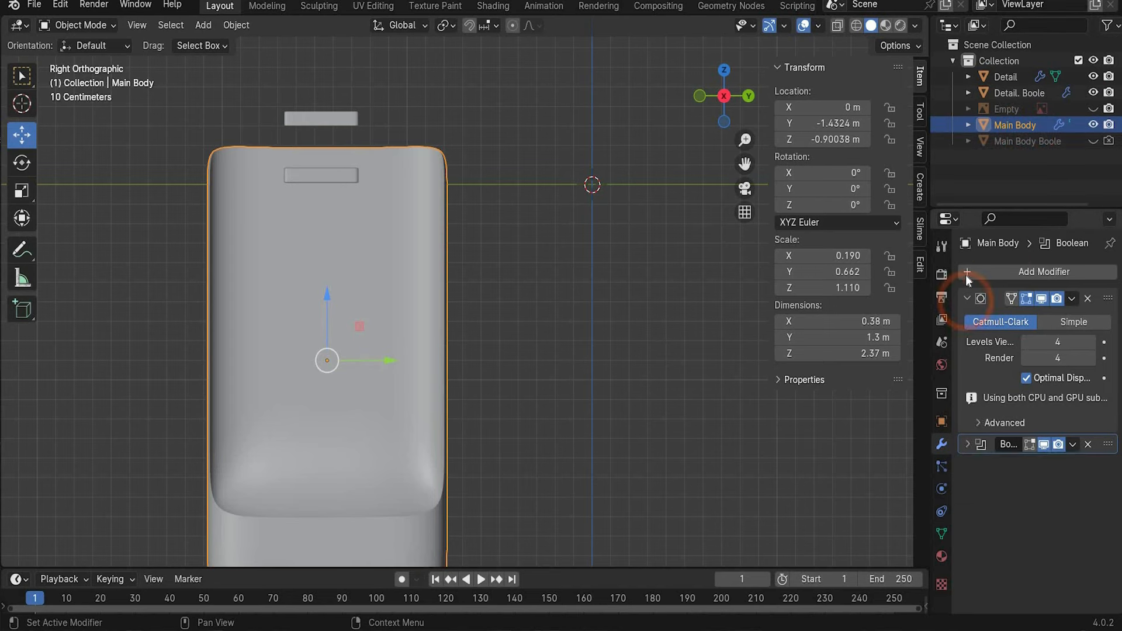
{"action": "left_click", "coordinate": [967, 298]}
{"action": "left_click", "coordinate": [966, 275]}
{"action": "left_click", "coordinate": [657, 336]}
{"action": "left_click", "coordinate": [1088, 404]}
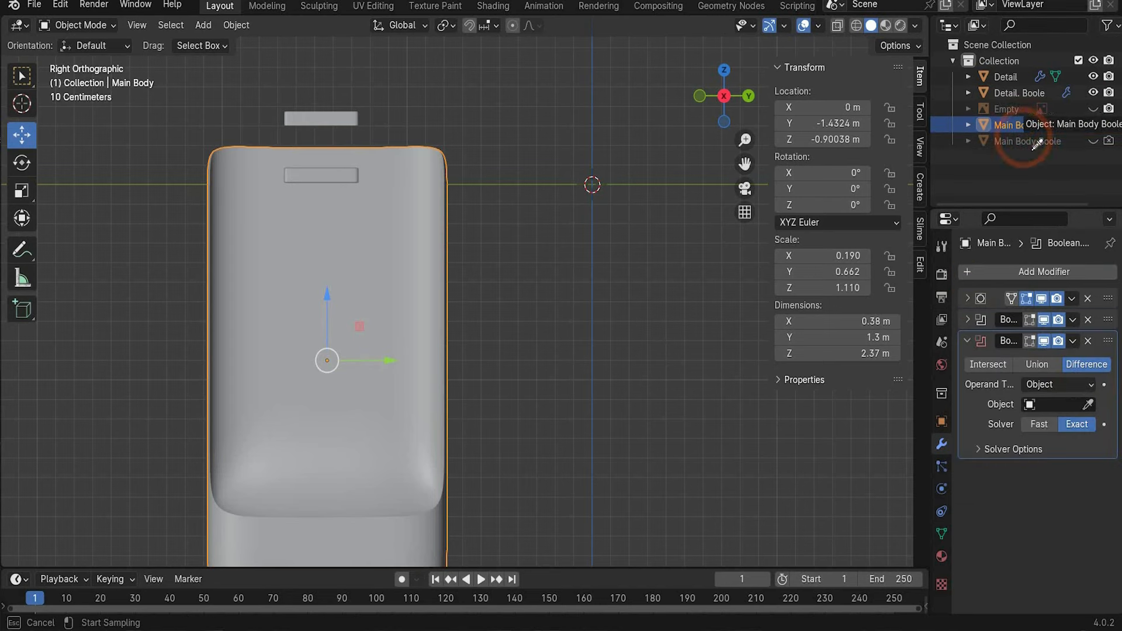
{"action": "left_click", "coordinate": [1093, 97]}
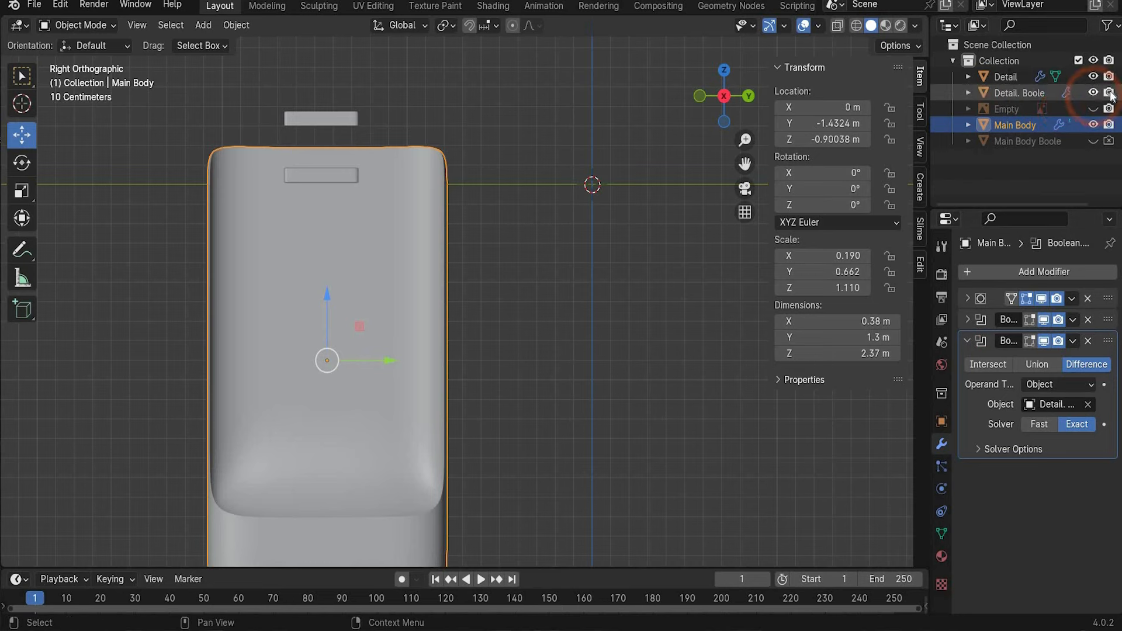
{"action": "left_click", "coordinate": [360, 197]}
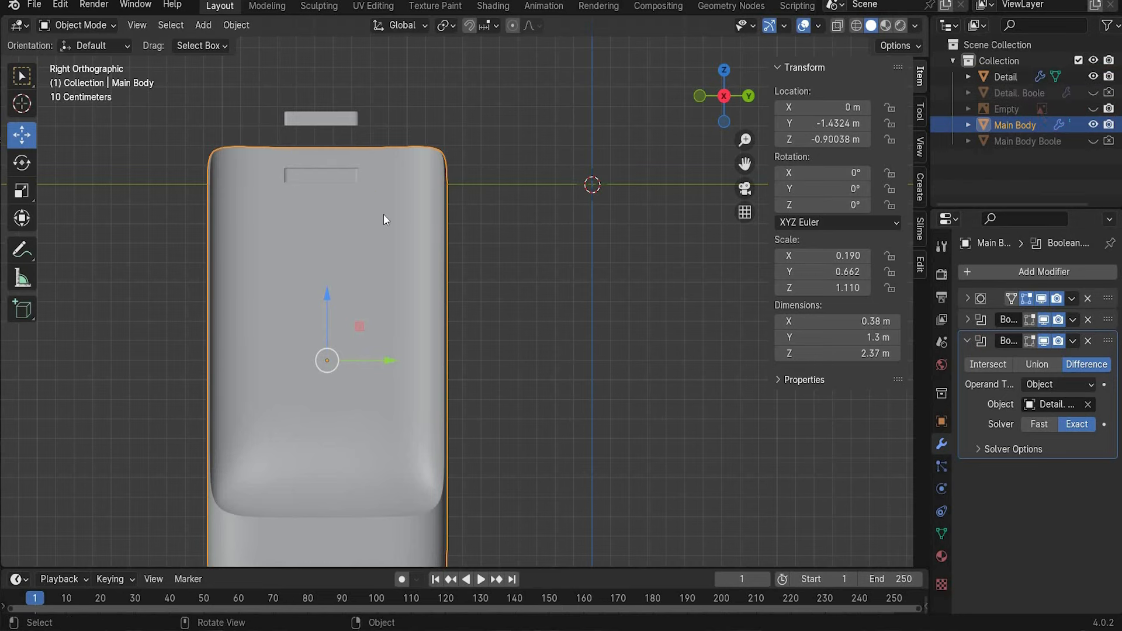
Convert Main Body to a mesh so that both Boolean cuts are applied
{"action": "scroll", "coordinate": [383, 214], "scroll_direction": "down", "scroll_amount": 2}
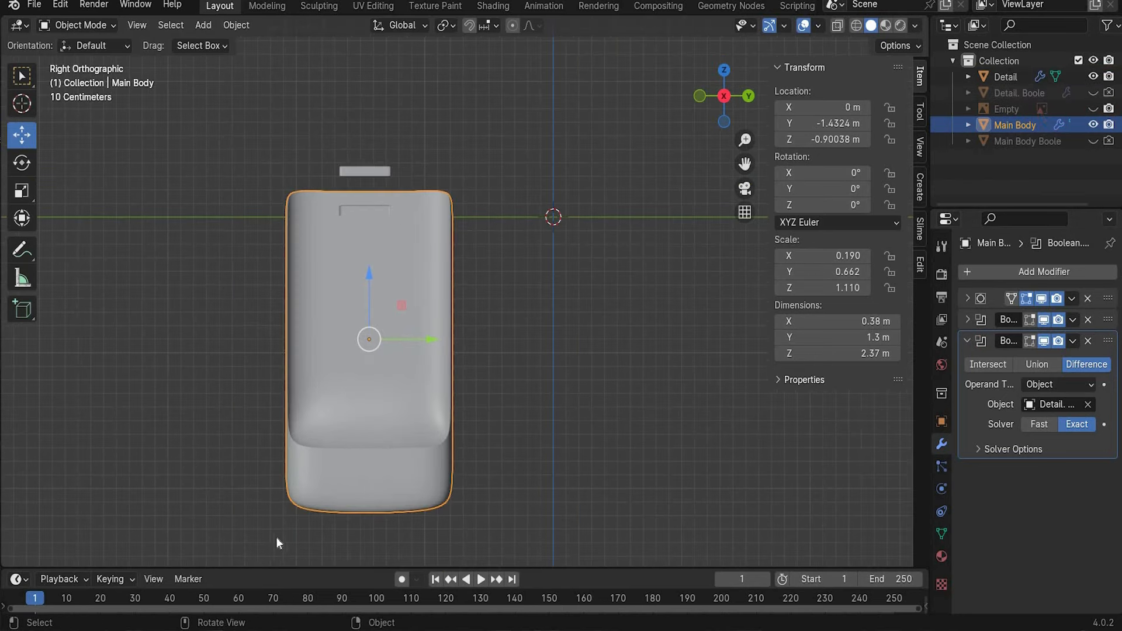
{"action": "right_click", "coordinate": [356, 274]}
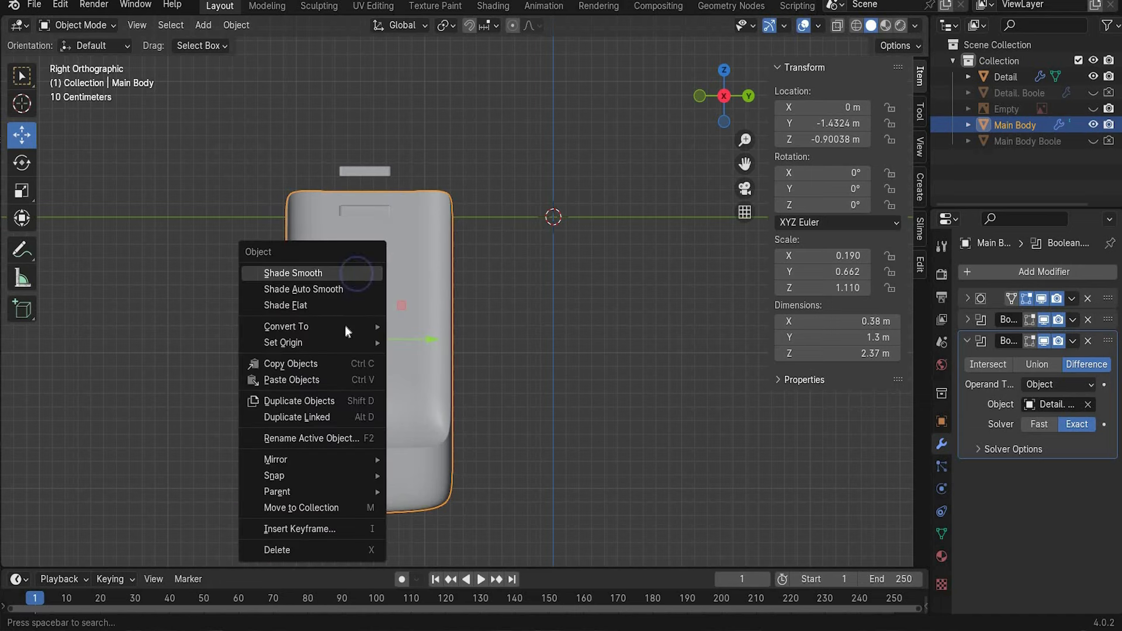
{"action": "mouse_move", "coordinate": [355, 329]}
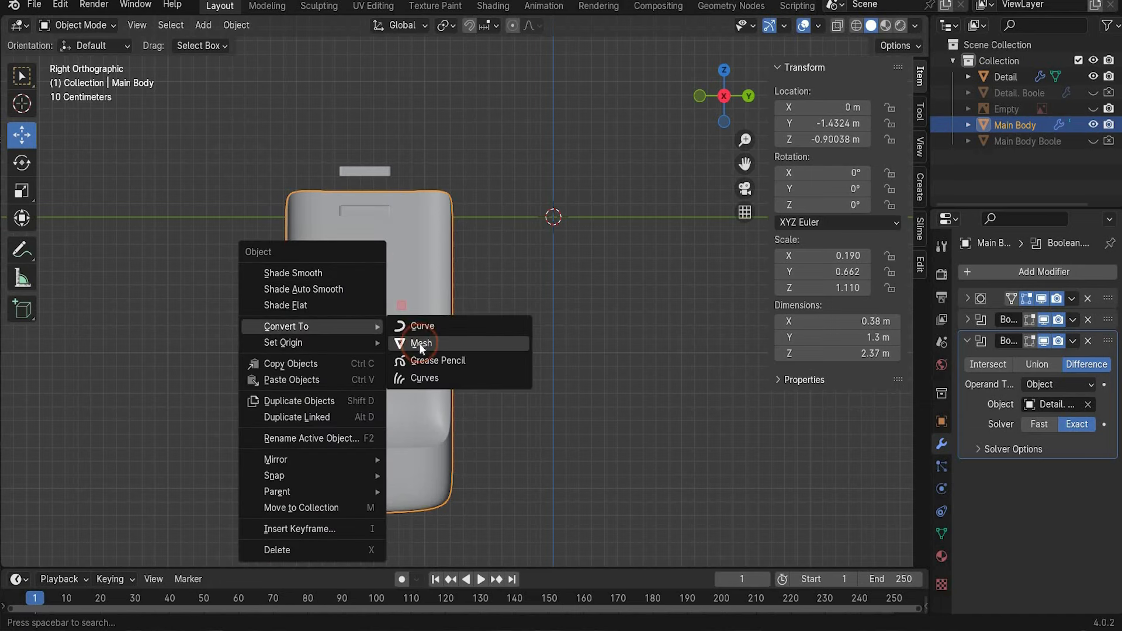
{"action": "left_click", "coordinate": [419, 343]}
Delete the Main Body Boole and Detail. Boole cutters and unhide the reference image
{"action": "left_click", "coordinate": [1022, 148]}
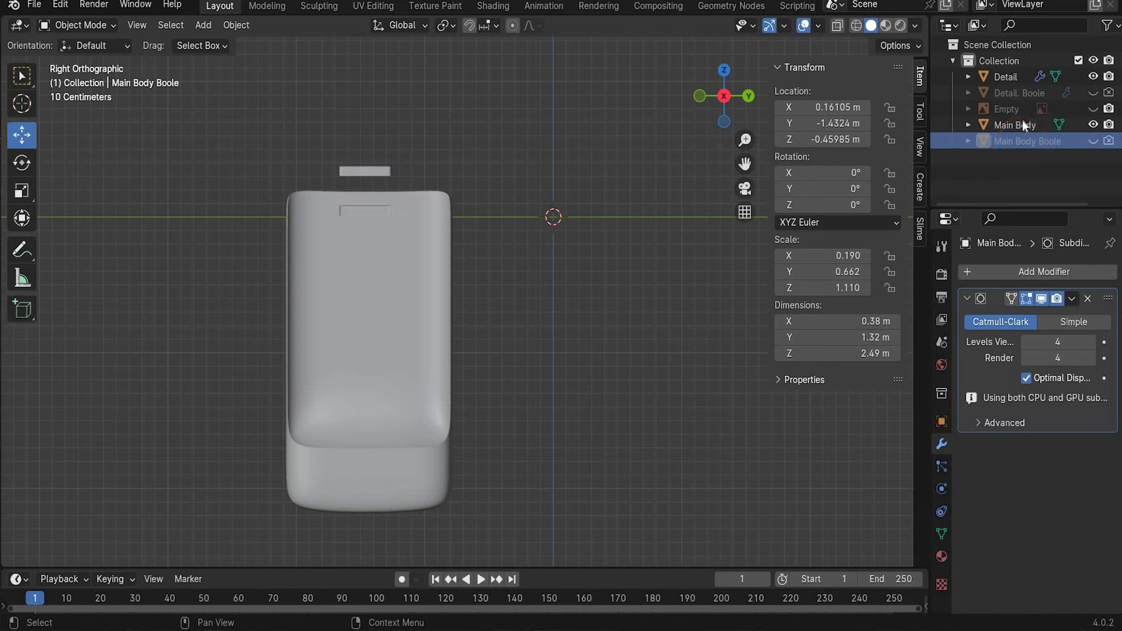
{"action": "key", "text": "x"}
{"action": "left_click", "coordinate": [1019, 93]}
{"action": "key", "text": "x"}
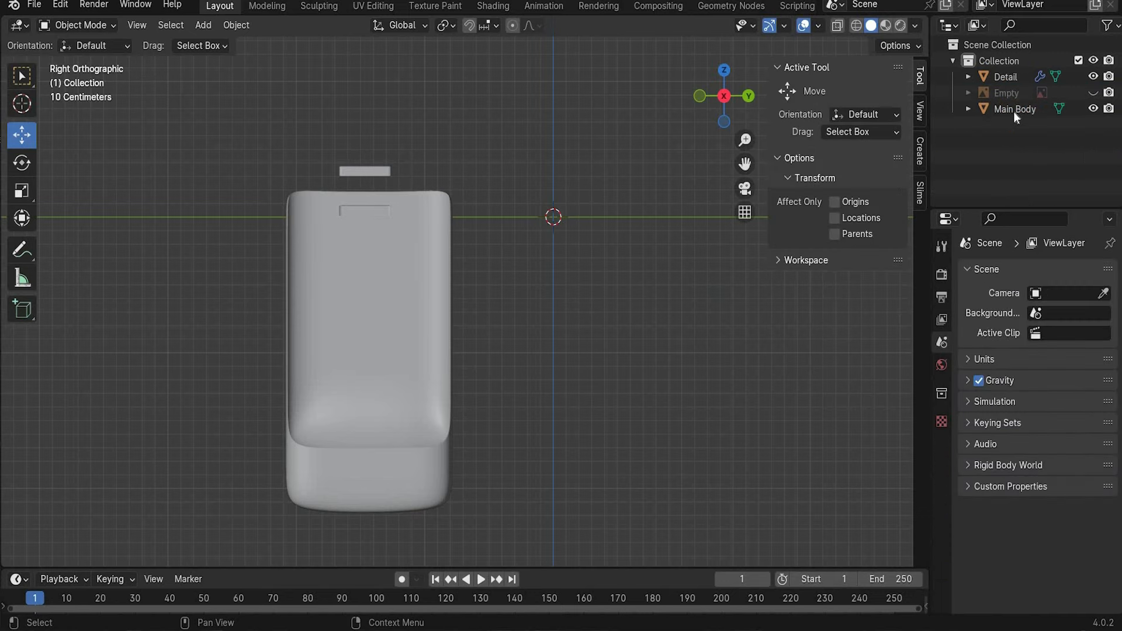
{"action": "left_click", "coordinate": [1014, 111]}
{"action": "key", "text": "alt+h"}
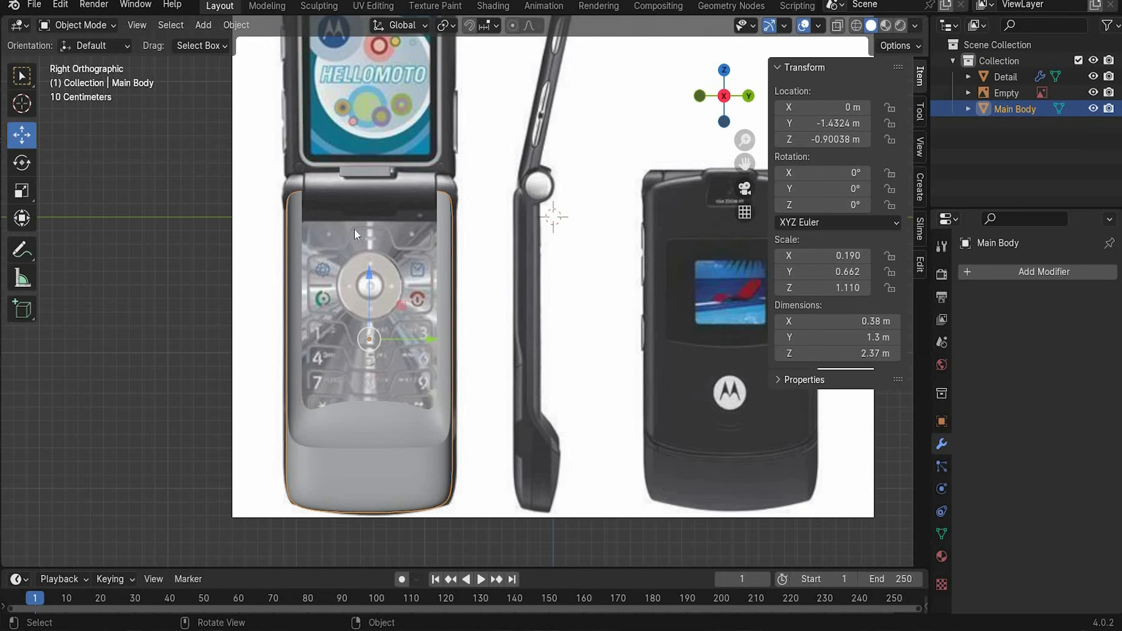
Add a cylinder mesh rotated 90° about X
{"action": "left_click", "coordinate": [204, 25]}
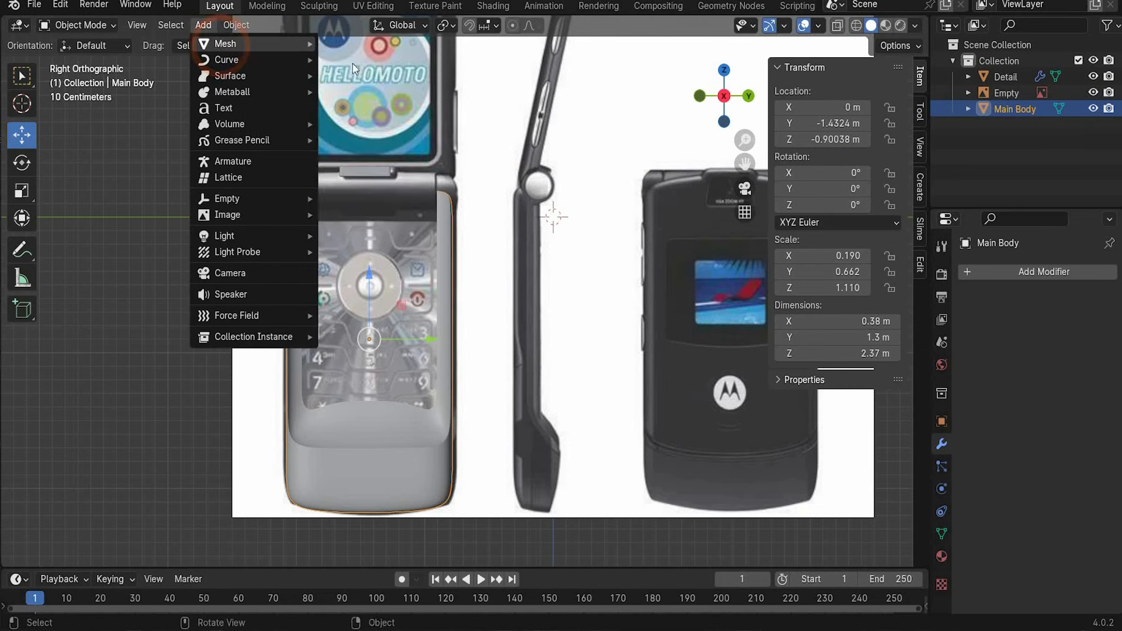
{"action": "mouse_move", "coordinate": [257, 44]}
{"action": "left_click", "coordinate": [375, 124]}
{"action": "left_click", "coordinate": [193, 516]}
{"action": "type", "text": "90"}
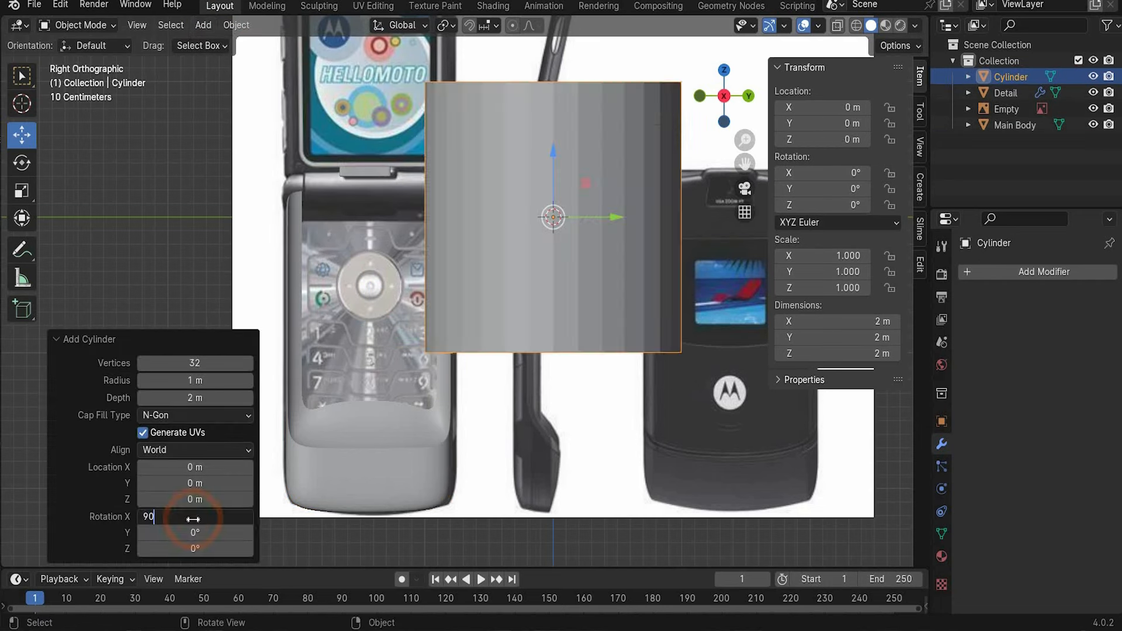
{"action": "key", "text": "Return"}
Give the cylinder 80 vertices, 0.12 m radius and 1.34 m depth, and move it onto the phone's hinge at about Y -1.44 m, Z 0.20 m
{"action": "double_click", "coordinate": [197, 363]}
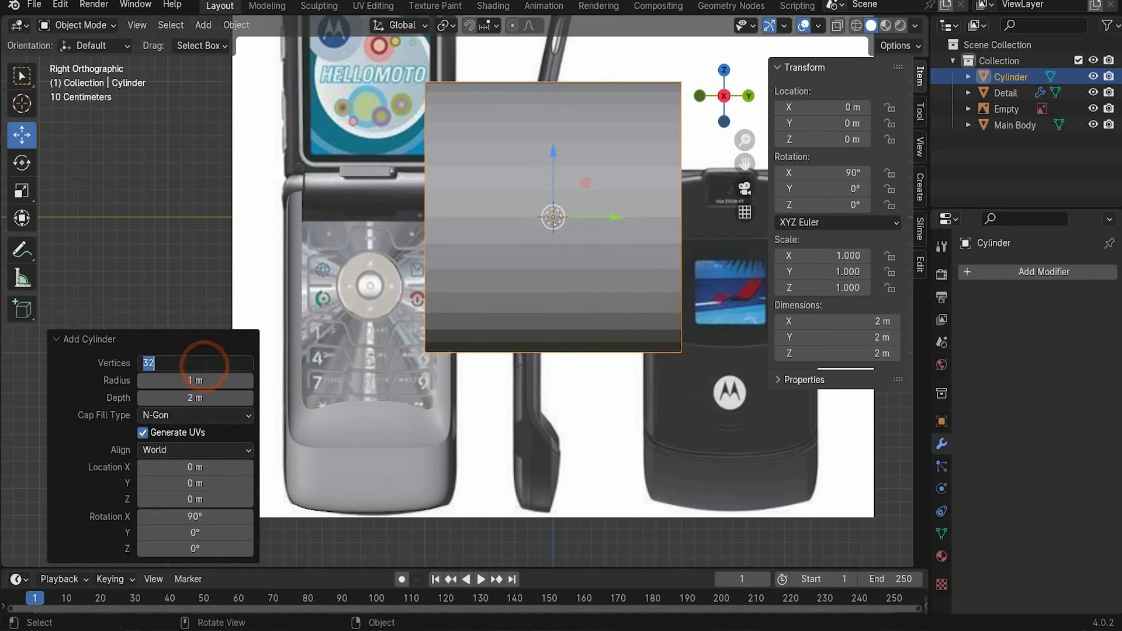
{"action": "type", "text": "80"}
{"action": "key", "text": "Return"}
{"action": "double_click", "coordinate": [194, 379]}
{"action": "type", "text": "0"}
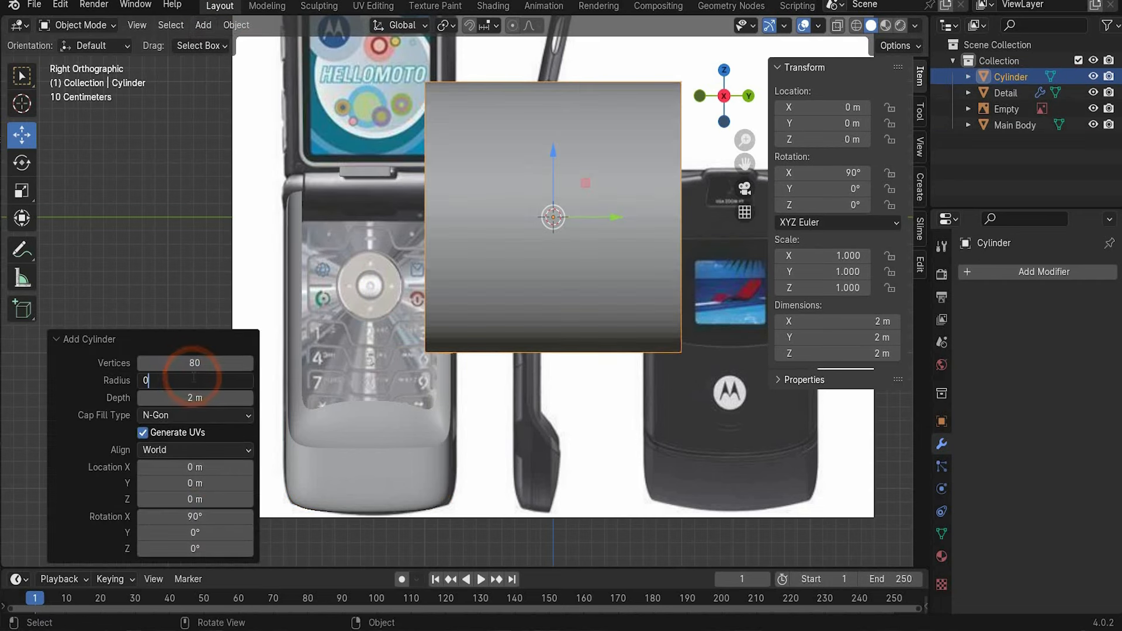
{"action": "type", "text": ".12"}
{"action": "key", "text": "Return"}
{"action": "double_click", "coordinate": [196, 398]}
{"action": "type", "text": "1.3"}
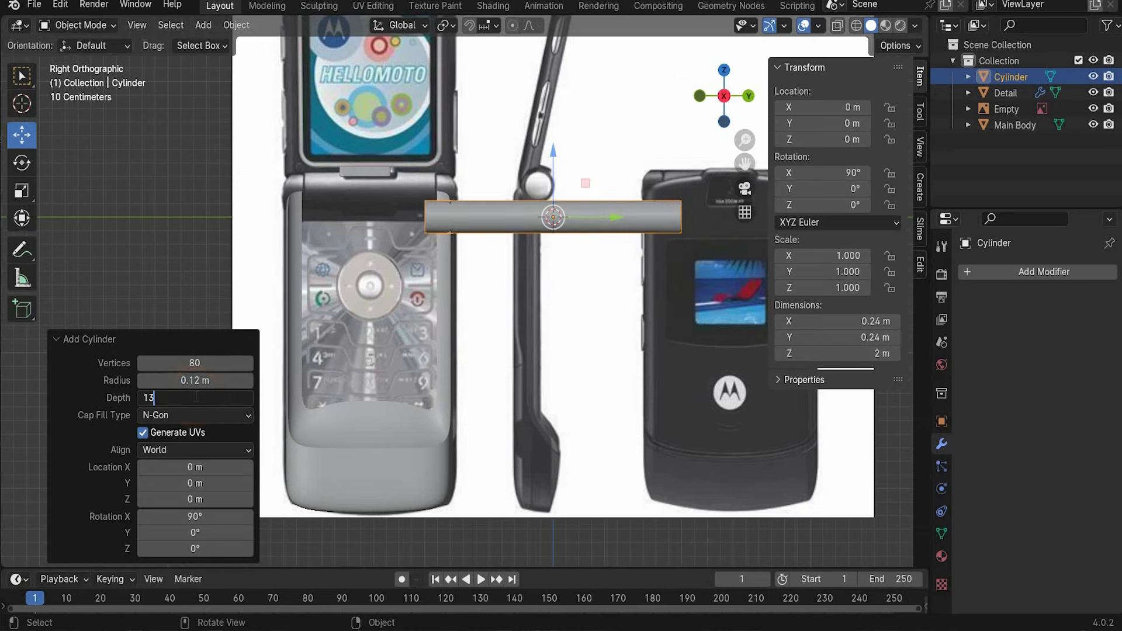
{"action": "type", "text": "4"}
{"action": "key", "text": "Return"}
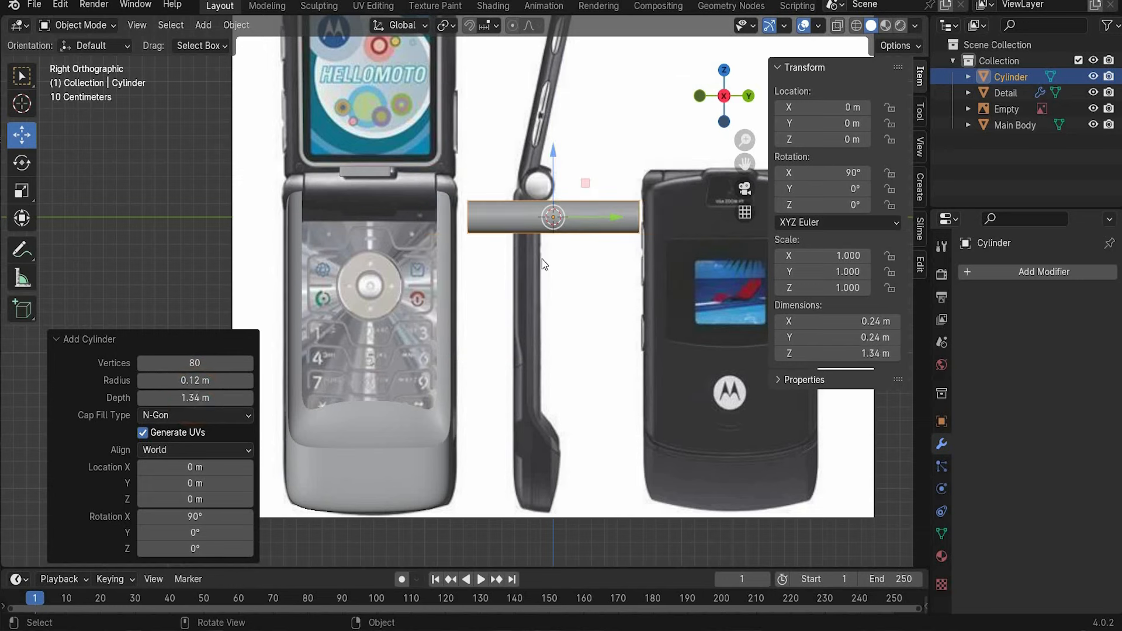
{"action": "left_click_drag", "start_coordinate": [590, 237], "coordinate": [407, 208]}
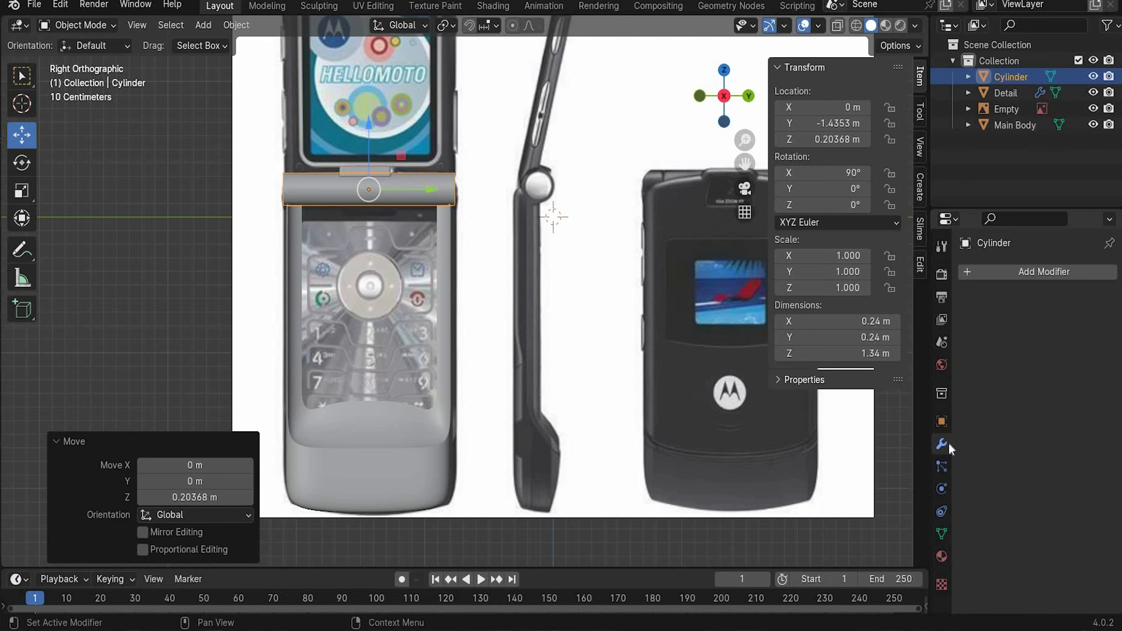
Add a Bevel modifier to the hinge cylinder with an amount of 0.04 m and 10 segments
{"action": "left_click", "coordinate": [1005, 269]}
{"action": "mouse_move", "coordinate": [1005, 268]}
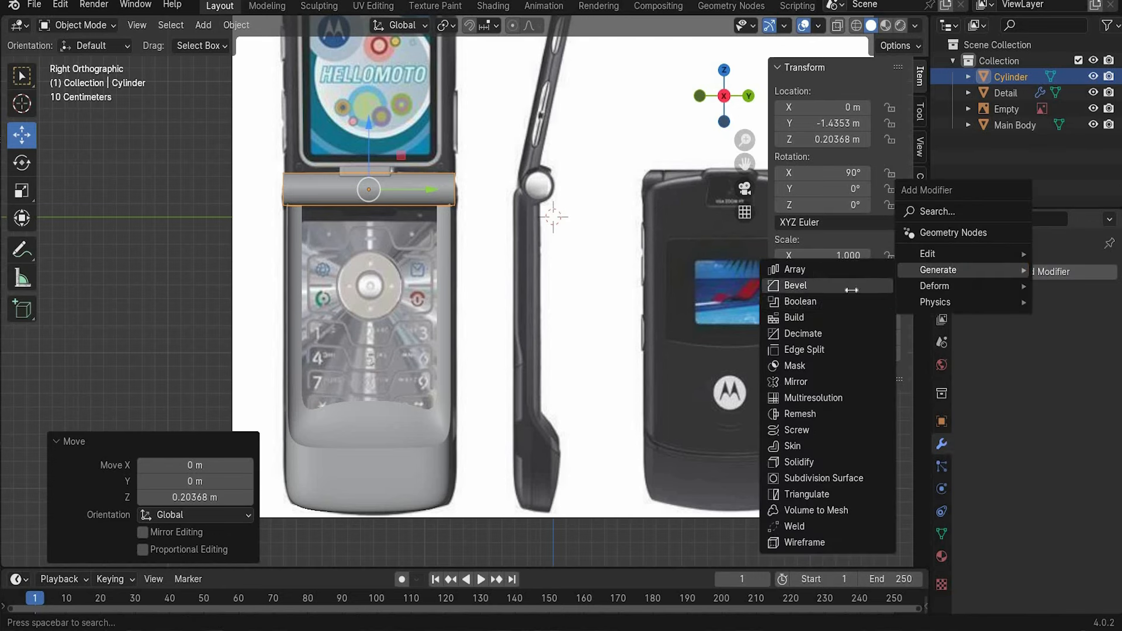
{"action": "left_click", "coordinate": [851, 290]}
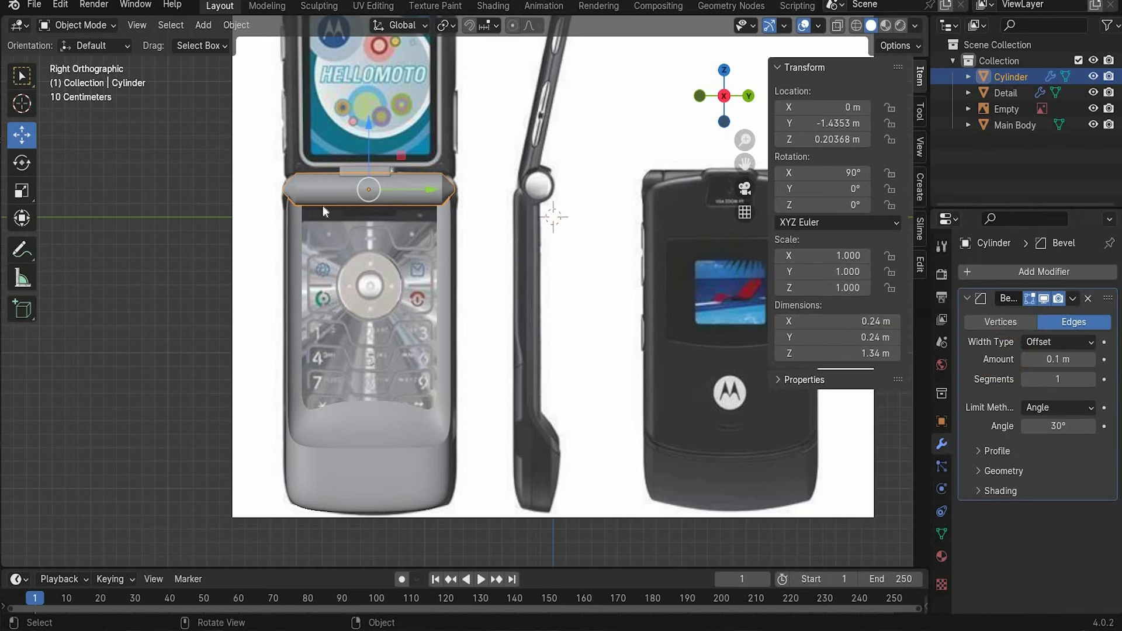
{"action": "left_click", "coordinate": [1049, 359]}
{"action": "type", "text": "0"}
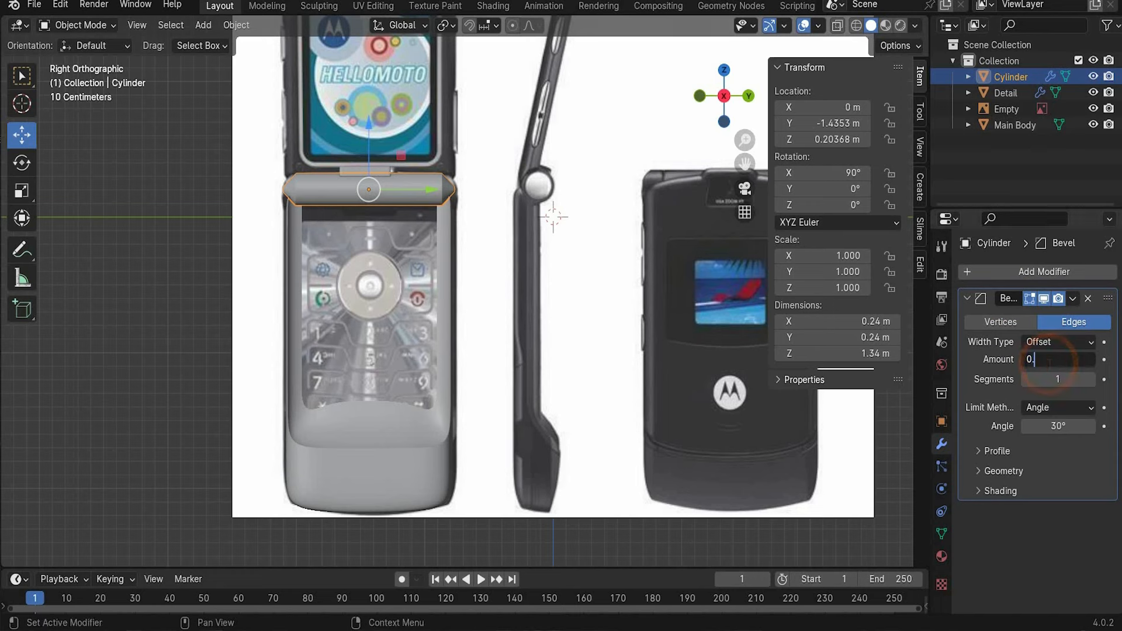
{"action": "type", "text": ".04"}
{"action": "key", "text": "Return"}
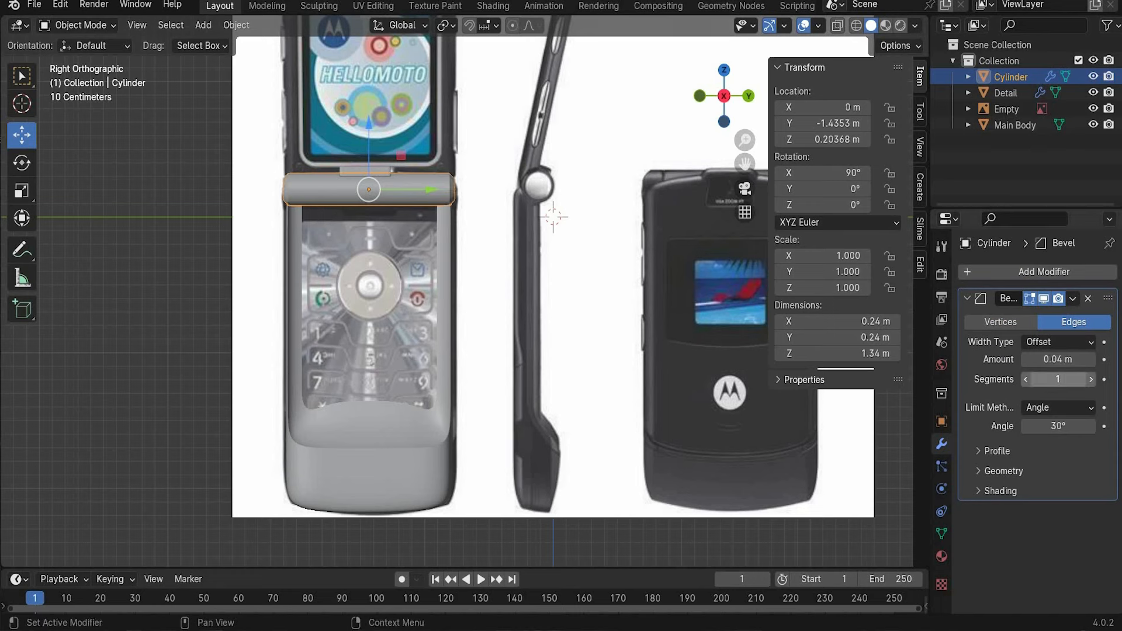
{"action": "left_click", "coordinate": [1064, 380]}
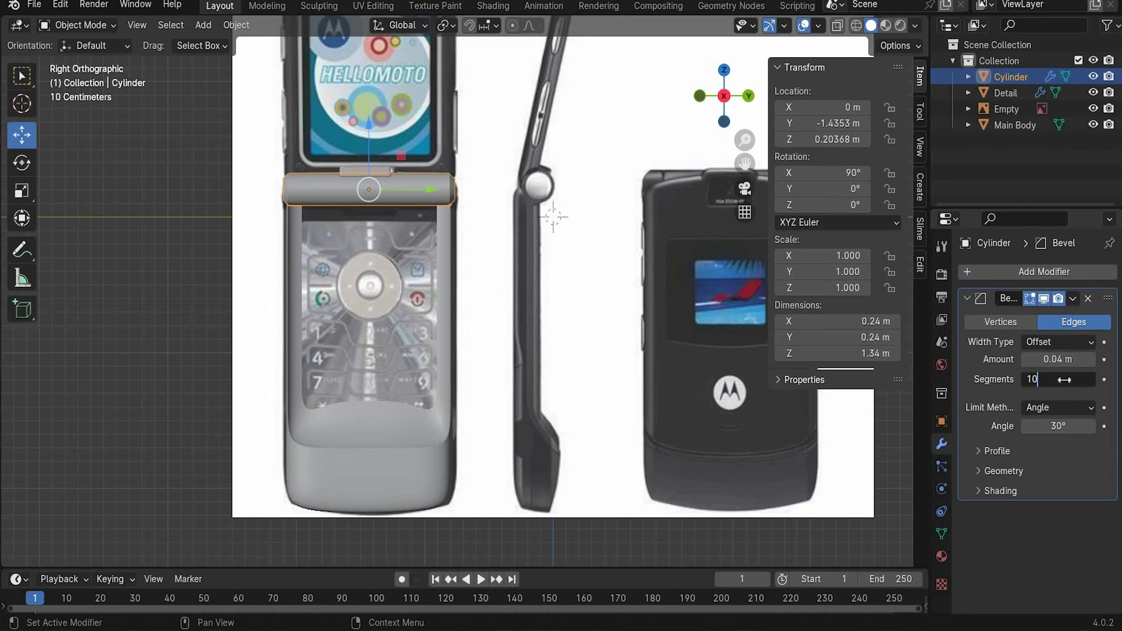
{"action": "key", "text": "Return"}
Rename the hinge cylinder as link
{"action": "double_click", "coordinate": [1011, 76]}
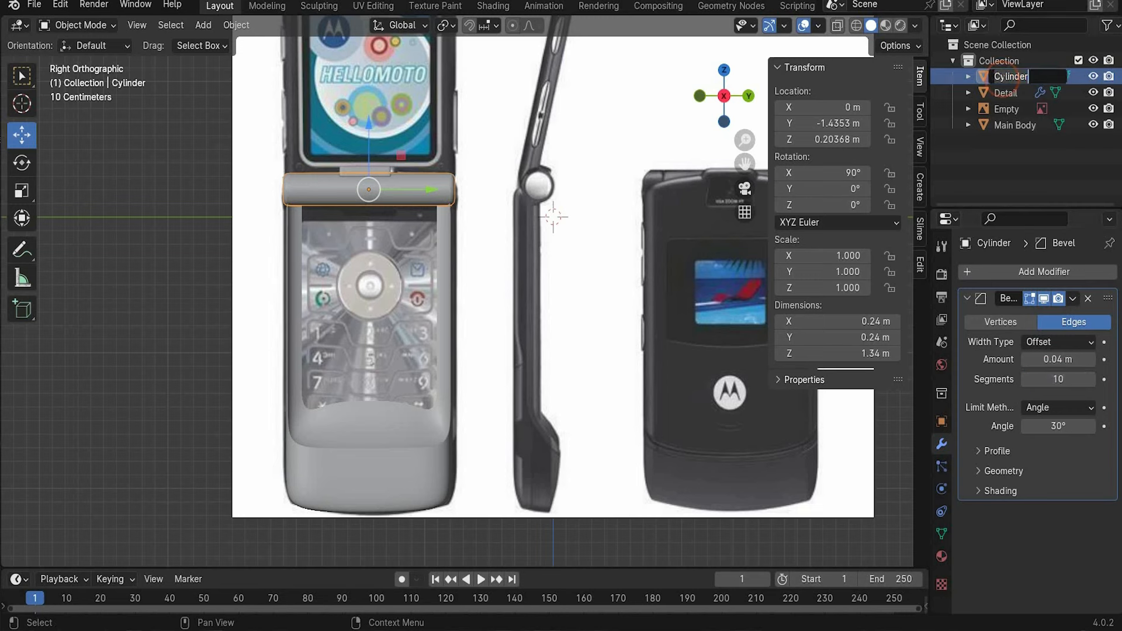
{"action": "type", "text": "link"}
{"action": "key", "text": "Return"}
Duplicate the link cylinder in place and name the copy Link inside
{"action": "key", "text": "ctrl+c"}
{"action": "key", "text": "ctrl+v"}
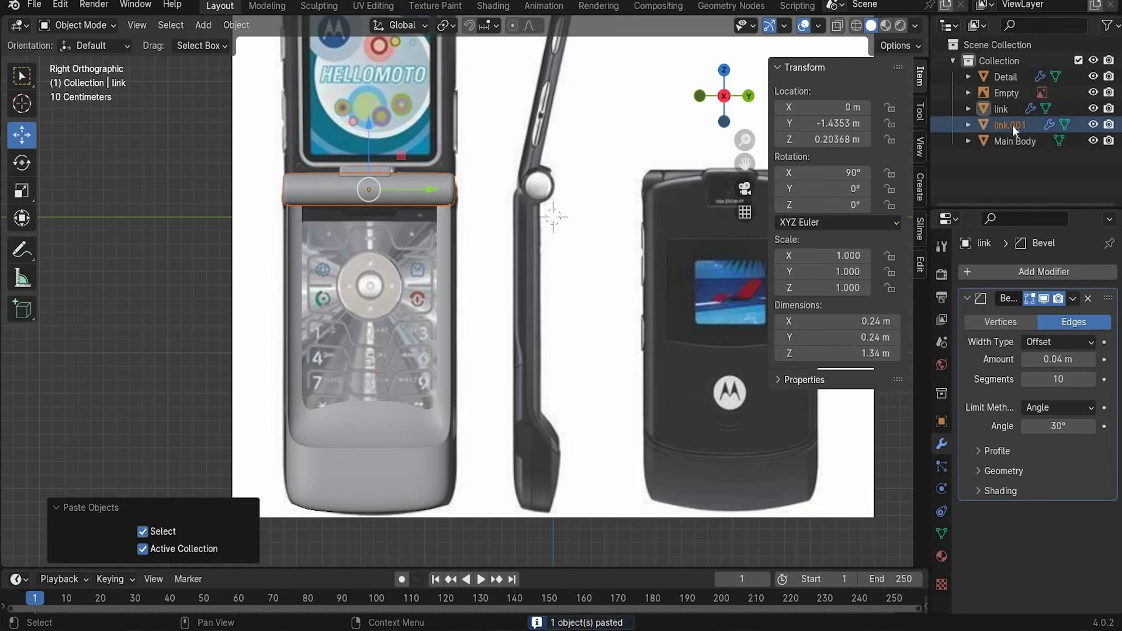
{"action": "double_click", "coordinate": [1011, 125]}
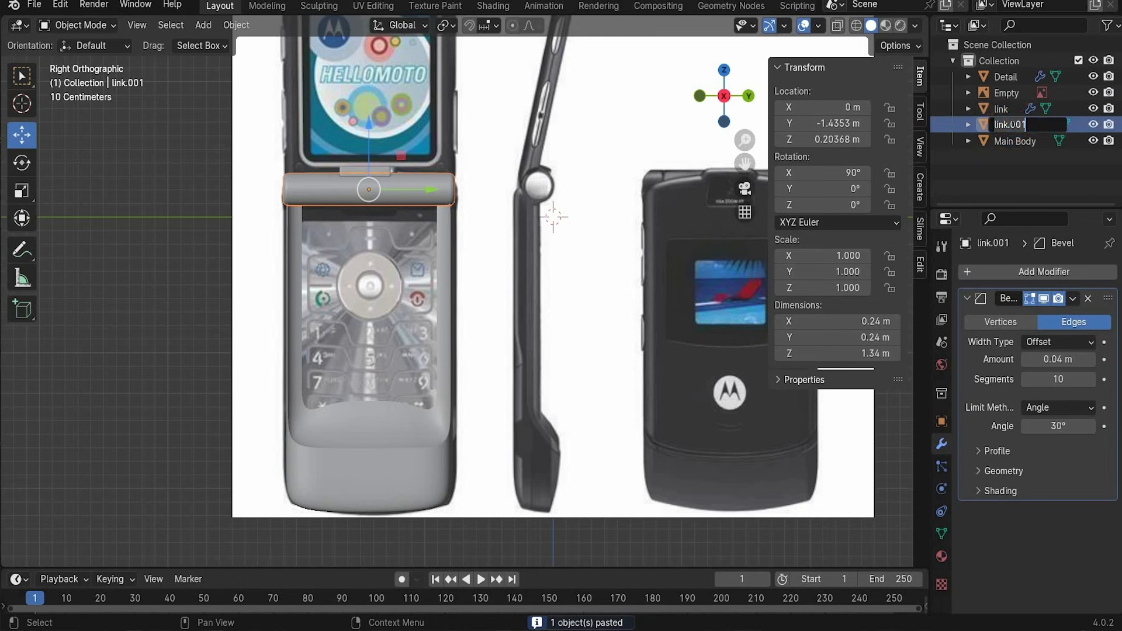
{"action": "type", "text": "Link inside"}
Set the scale of Link inside to 0.9 in X, 0.9 in Y and 1.02 in Z
{"action": "left_click", "coordinate": [835, 257]}
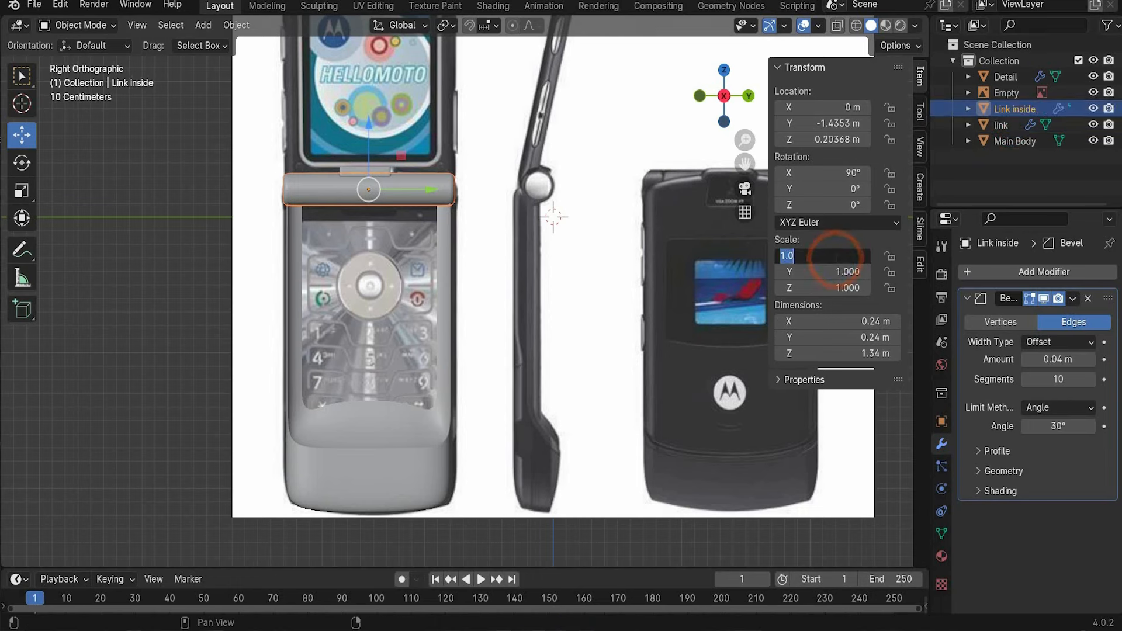
{"action": "type", "text": "0.9"}
{"action": "left_click", "coordinate": [846, 272]}
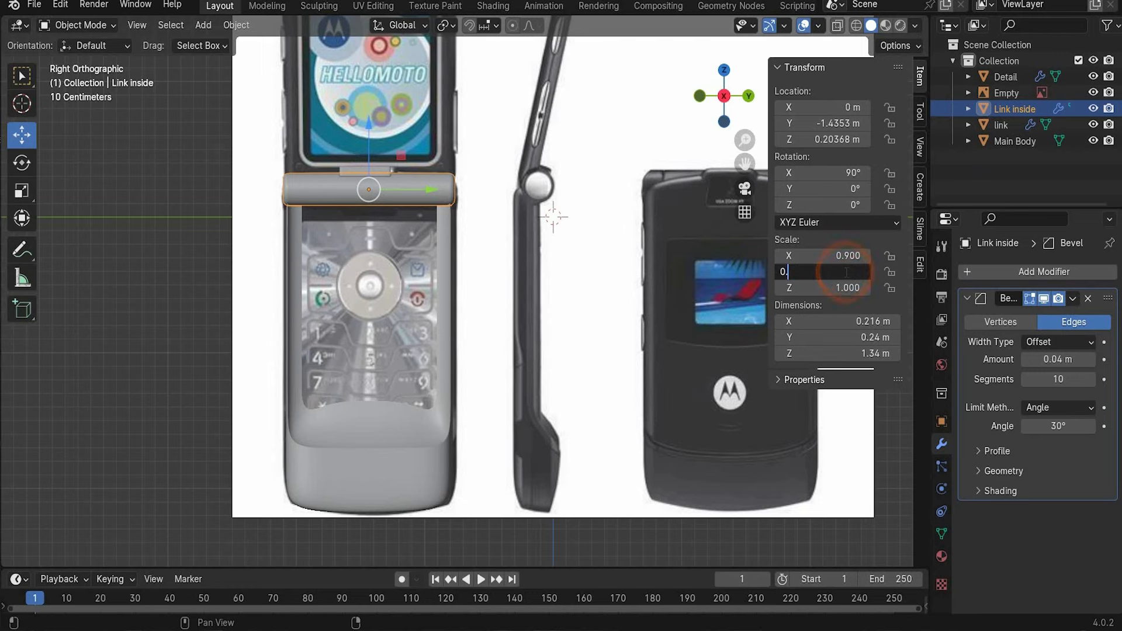
{"action": "type", "text": "0.9"}
{"action": "key", "text": "Return"}
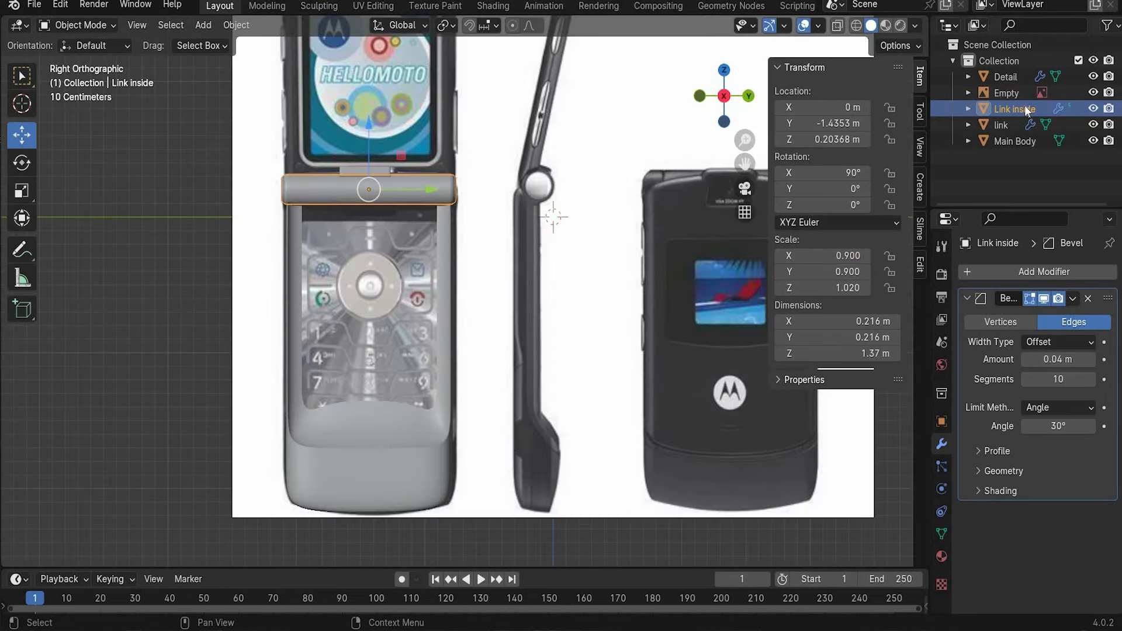
Duplicate the original link cylinder in place and name the copy link. Small
{"action": "left_click", "coordinate": [1000, 124]}
{"action": "key", "text": "ctrl+c"}
{"action": "key", "text": "ctrl+v"}
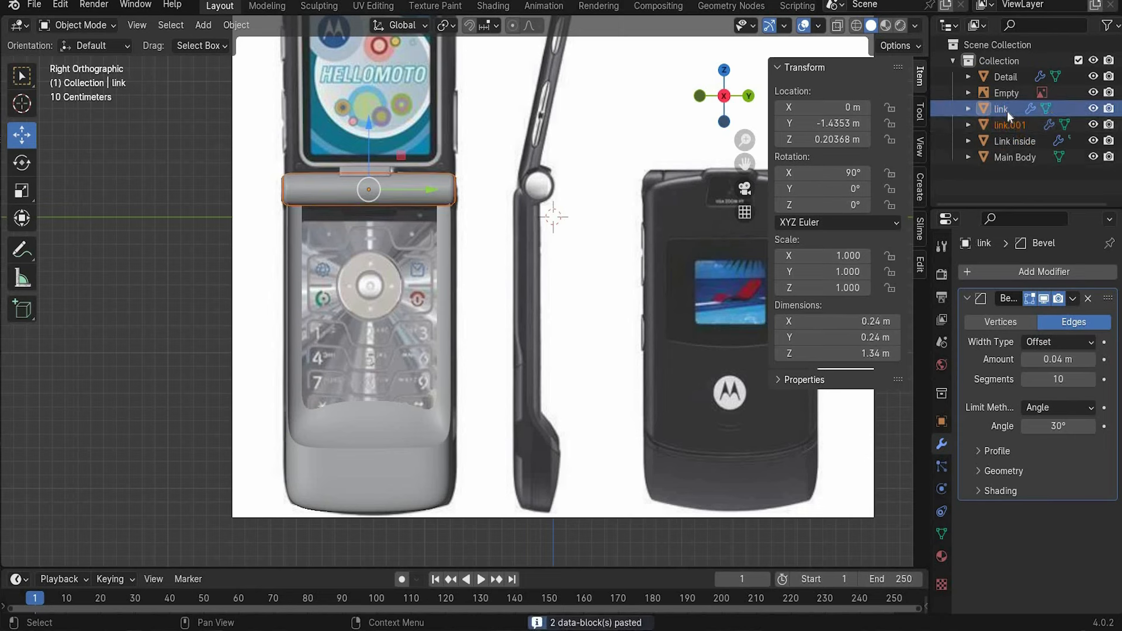
{"action": "double_click", "coordinate": [1039, 123]}
{"action": "key", "text": "BackSpace"}
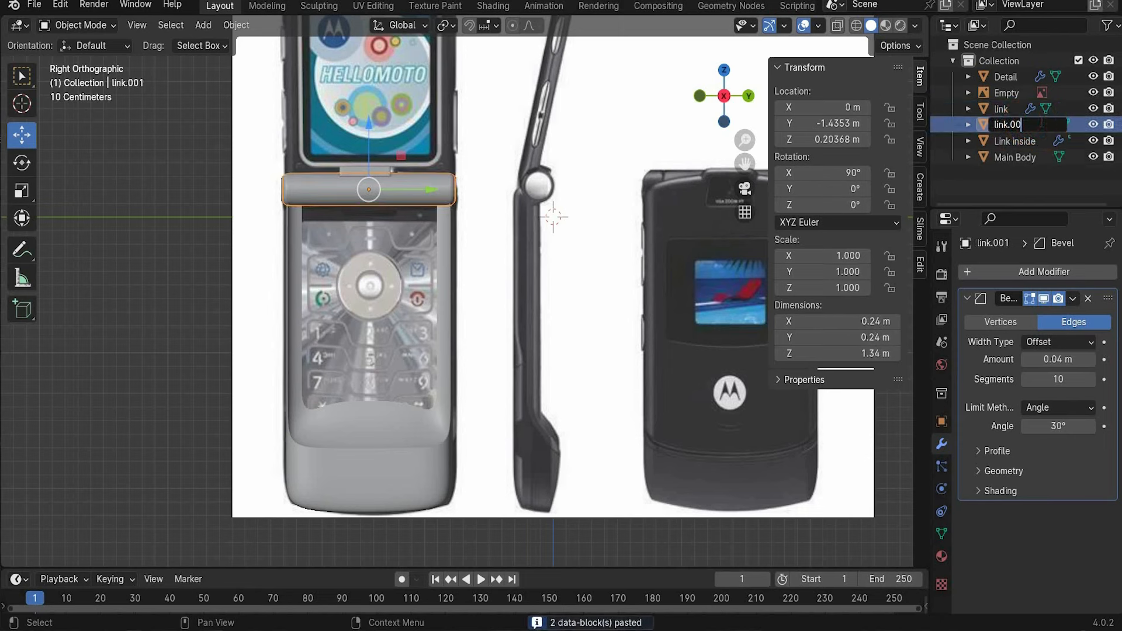
{"action": "type", "text": "Small"}
{"action": "key", "text": "Return"}
Set the scale of link. Small to 1.1 in X, 1.1 in Y and 0.81 in Z
{"action": "key", "text": "shift+z"}
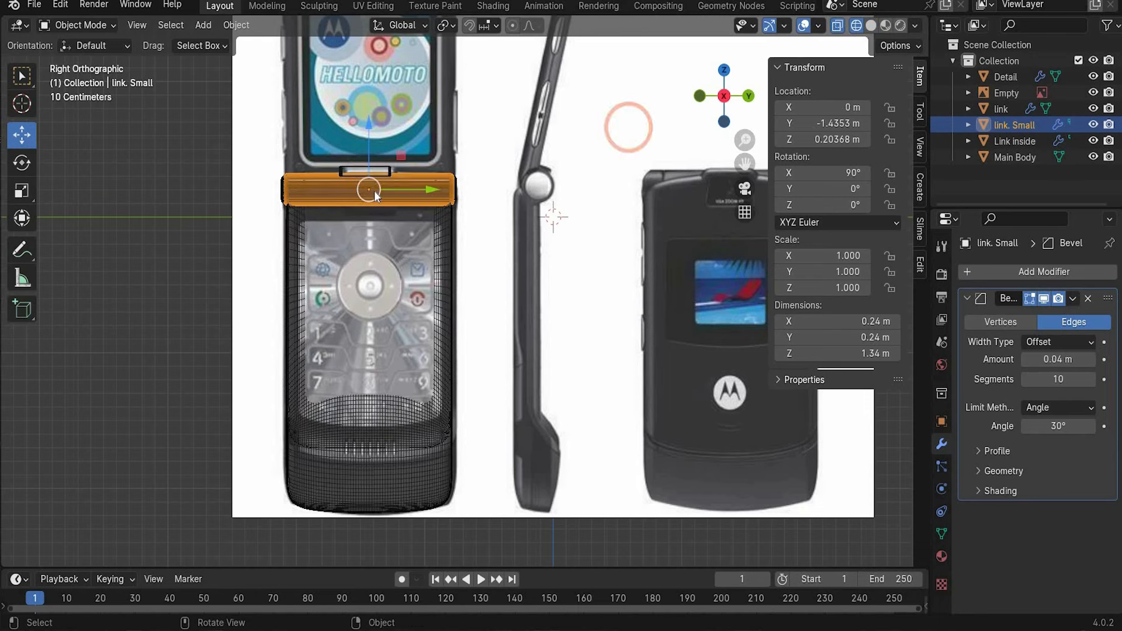
{"action": "left_click", "coordinate": [842, 257]}
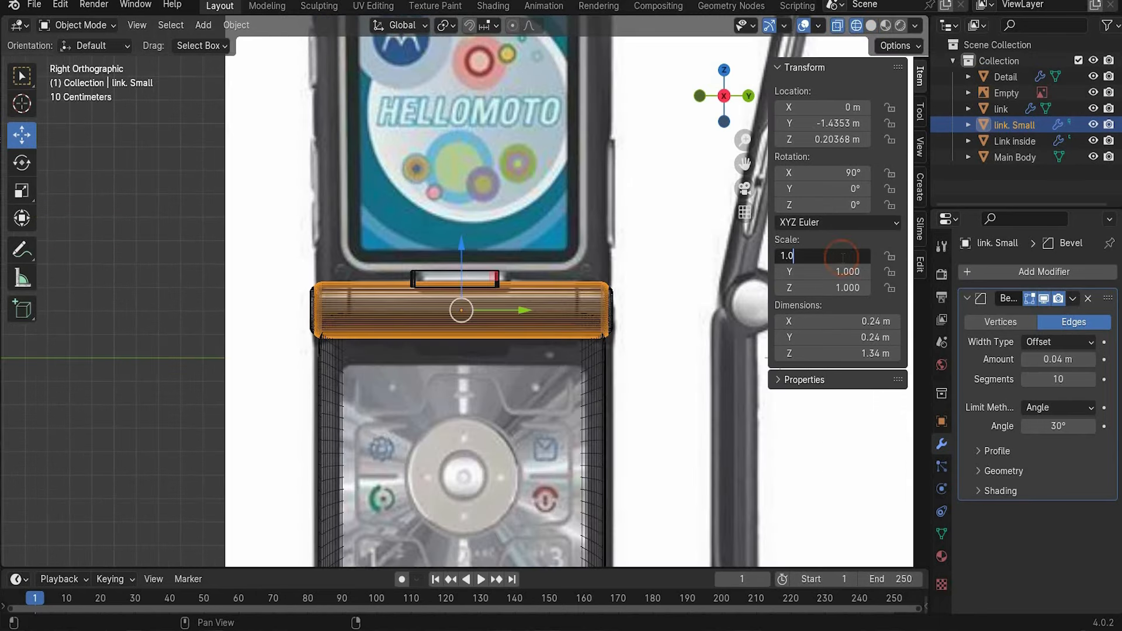
{"action": "key", "text": "BackSpace"}
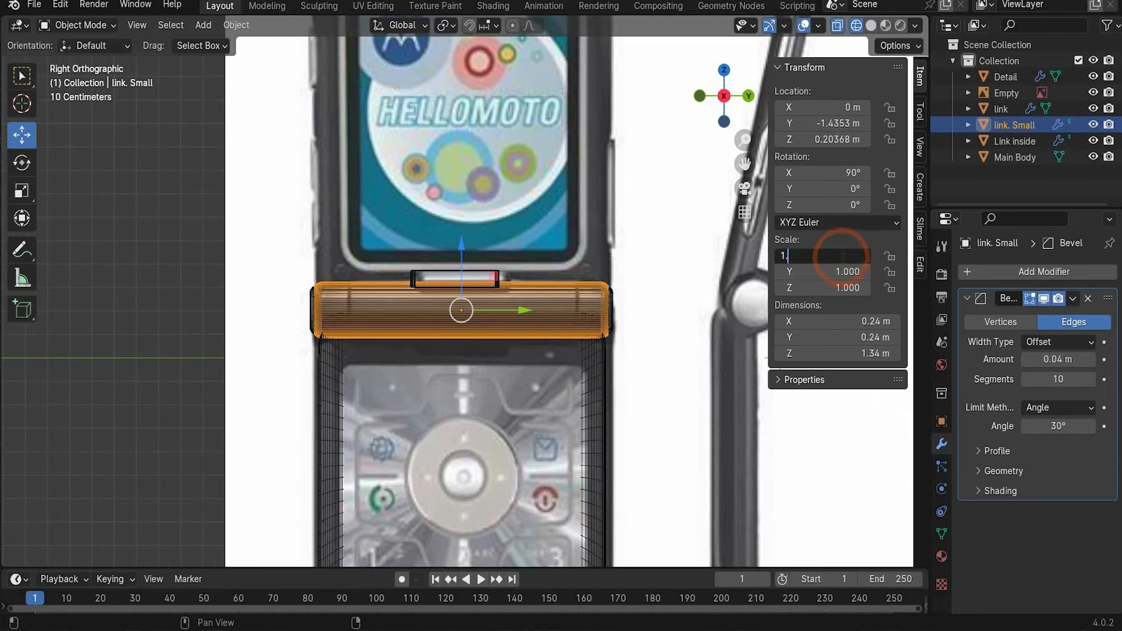
{"action": "type", "text": "1"}
{"action": "key", "text": "Return"}
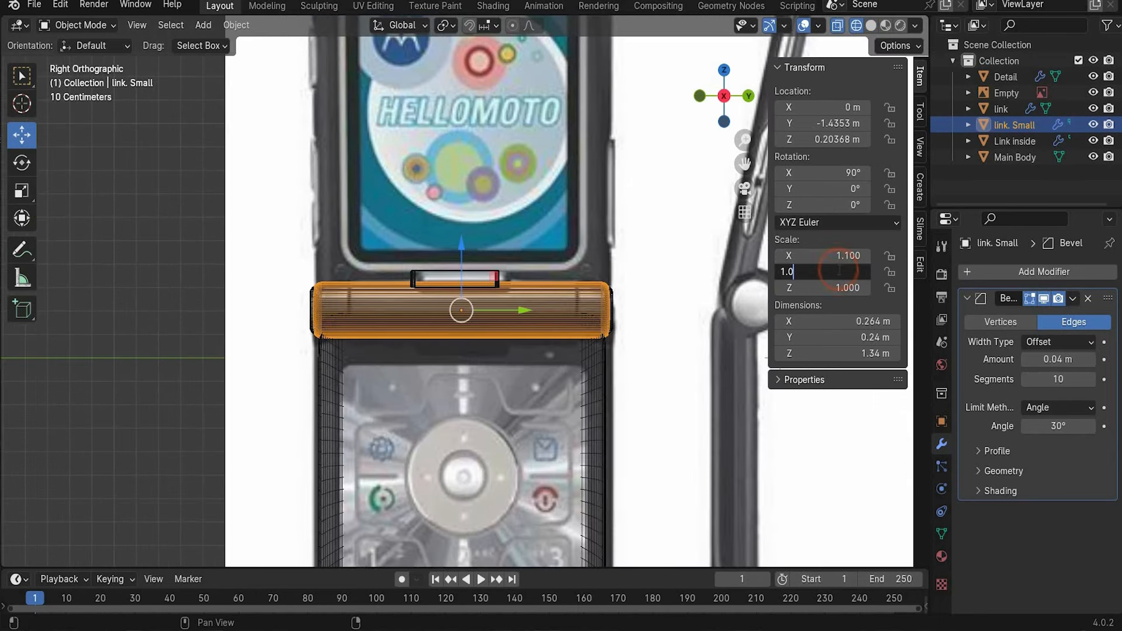
{"action": "key", "text": "Return"}
{"action": "left_click", "coordinate": [814, 286]}
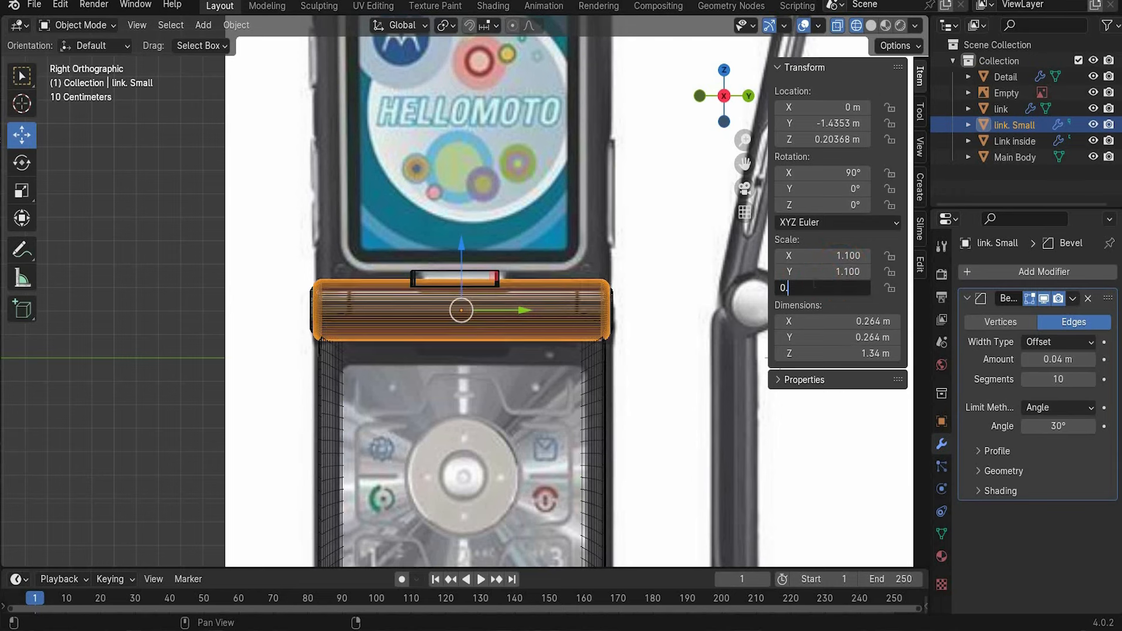
{"action": "key", "text": "Return"}
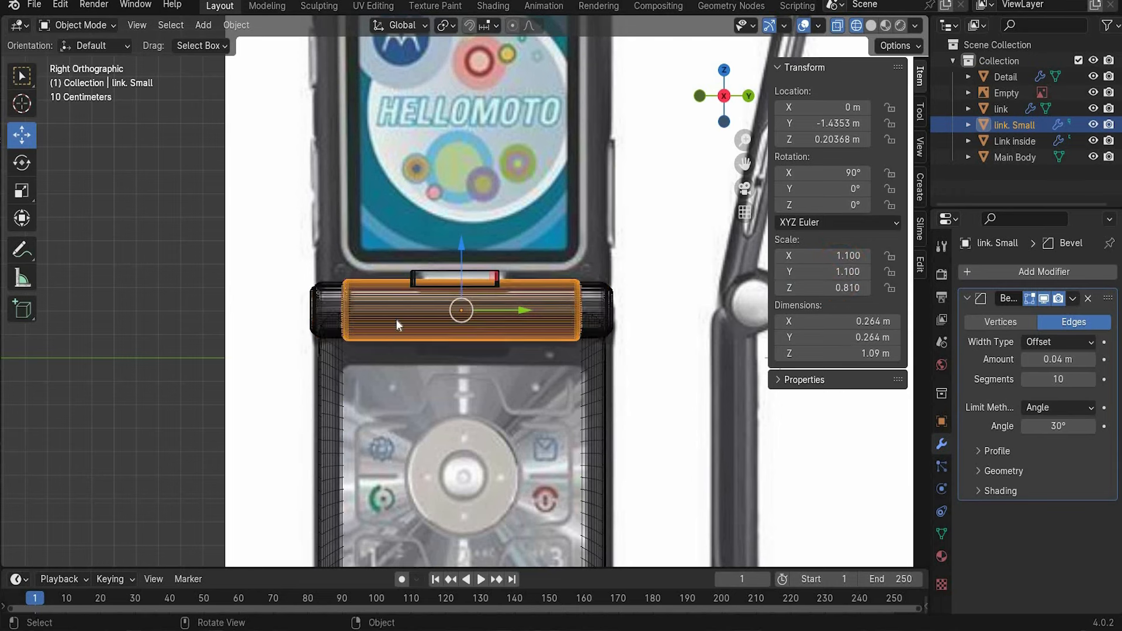
Hide the reference image and display the hinge parts with solid shading
{"action": "left_click", "coordinate": [1093, 93]}
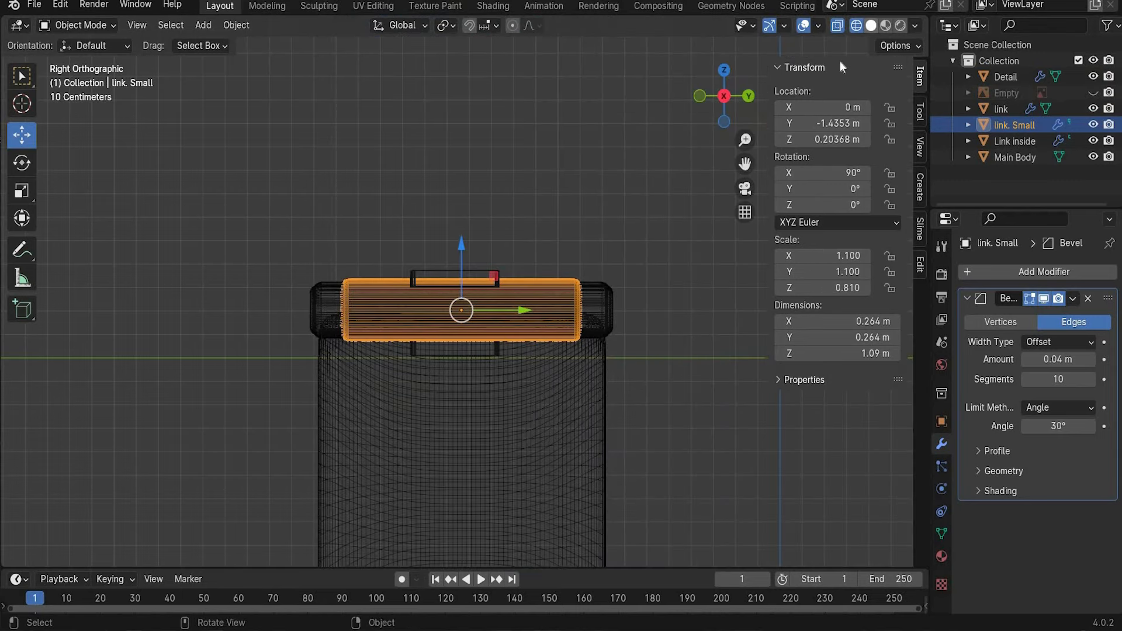
{"action": "left_click", "coordinate": [872, 25]}
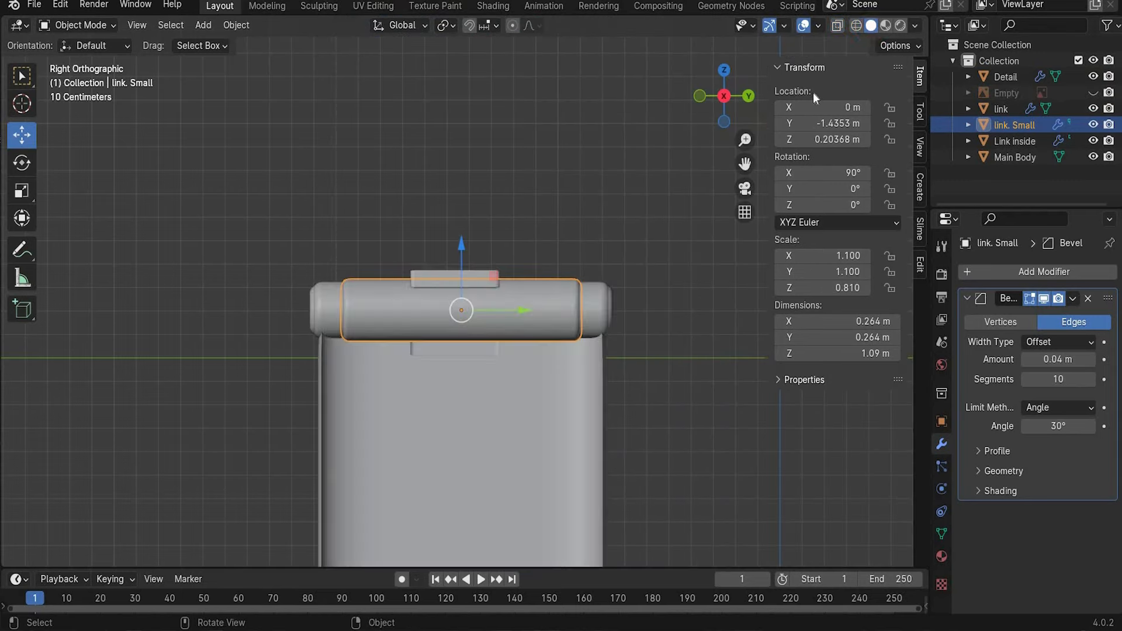
{"action": "left_click_drag", "start_coordinate": [701, 113], "coordinate": [680, 128]}
{"action": "scroll", "coordinate": [445, 266], "scroll_direction": "up", "scroll_amount": 4}
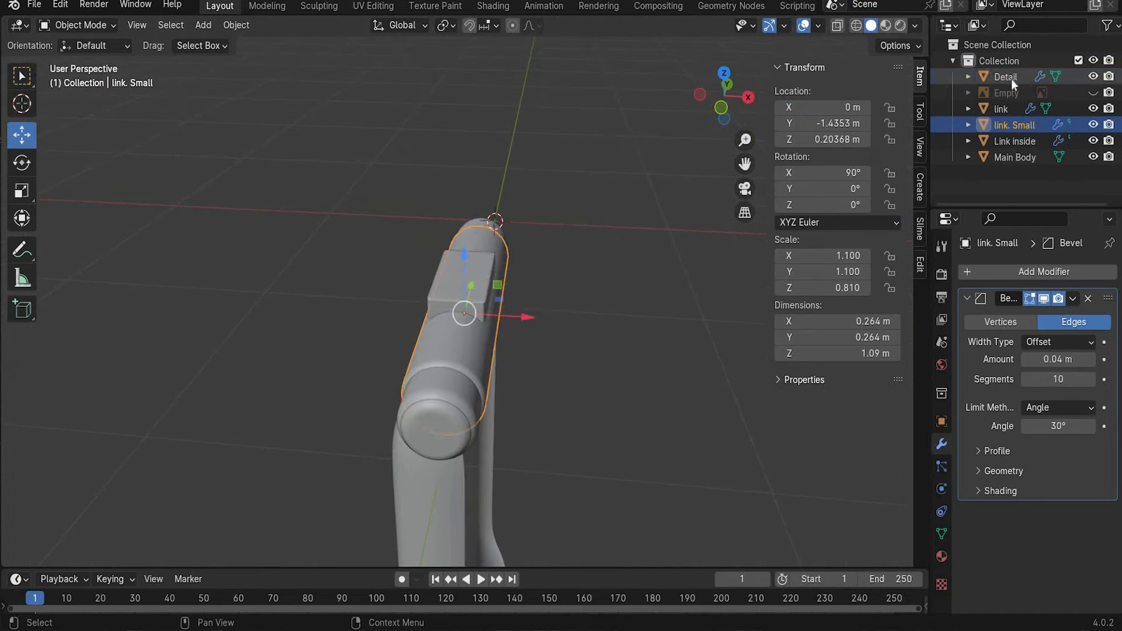
Set the X scale of the Detail block above the hinge to 0.03
{"action": "left_click", "coordinate": [1007, 79]}
{"action": "left_click", "coordinate": [824, 272]}
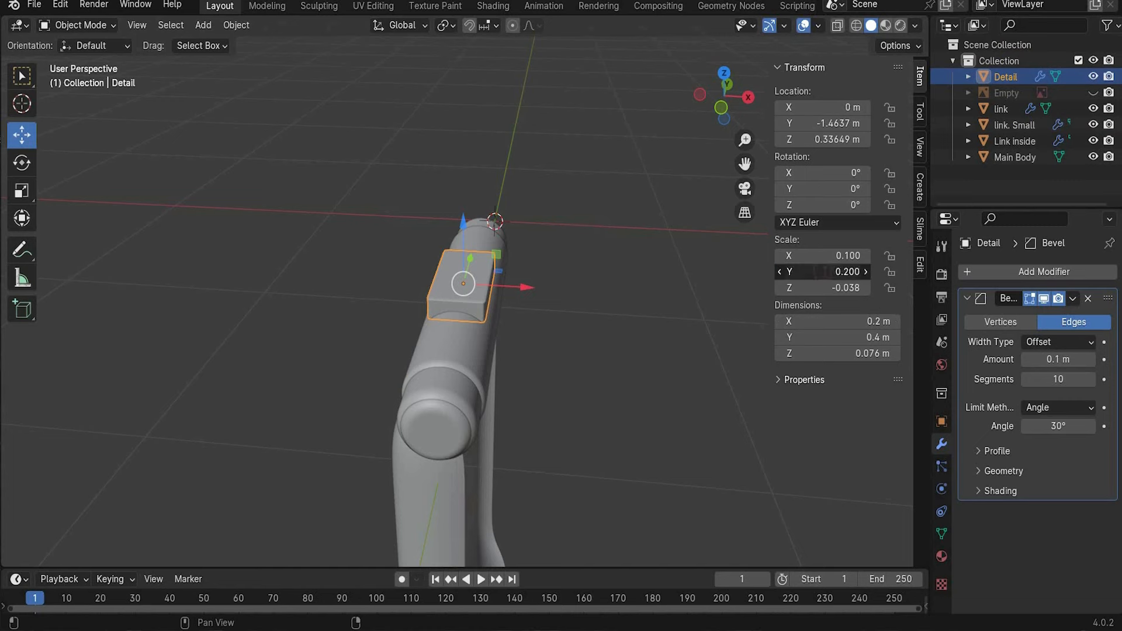
{"action": "key", "text": "Return"}
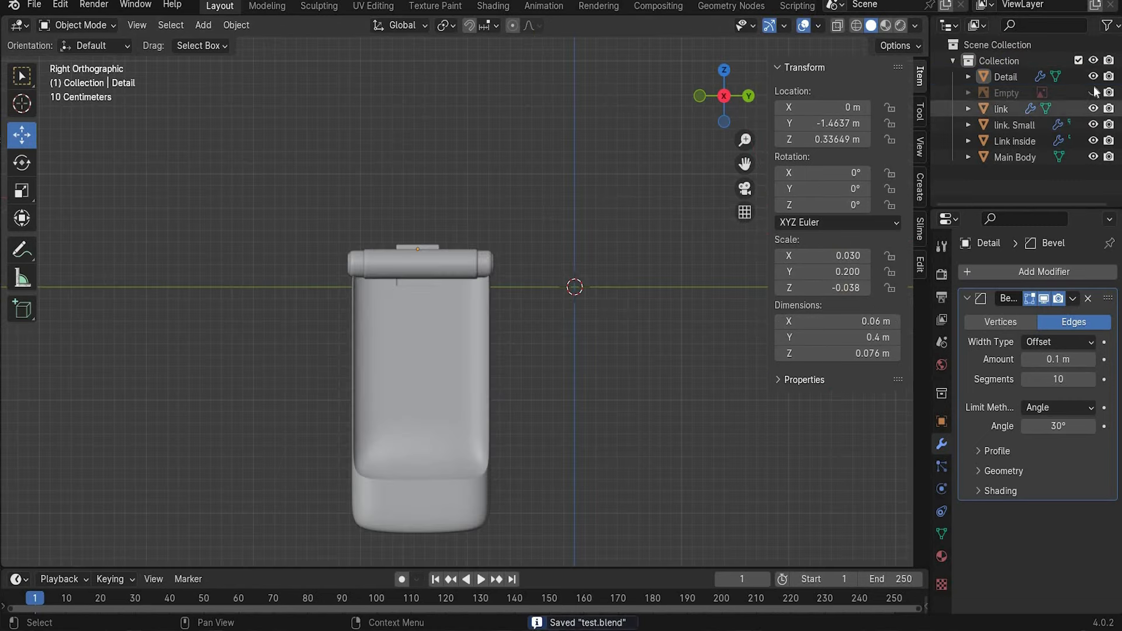
Show the reference image again and hide Main Body to expose the pictured keypad
{"action": "left_click", "coordinate": [1093, 93]}
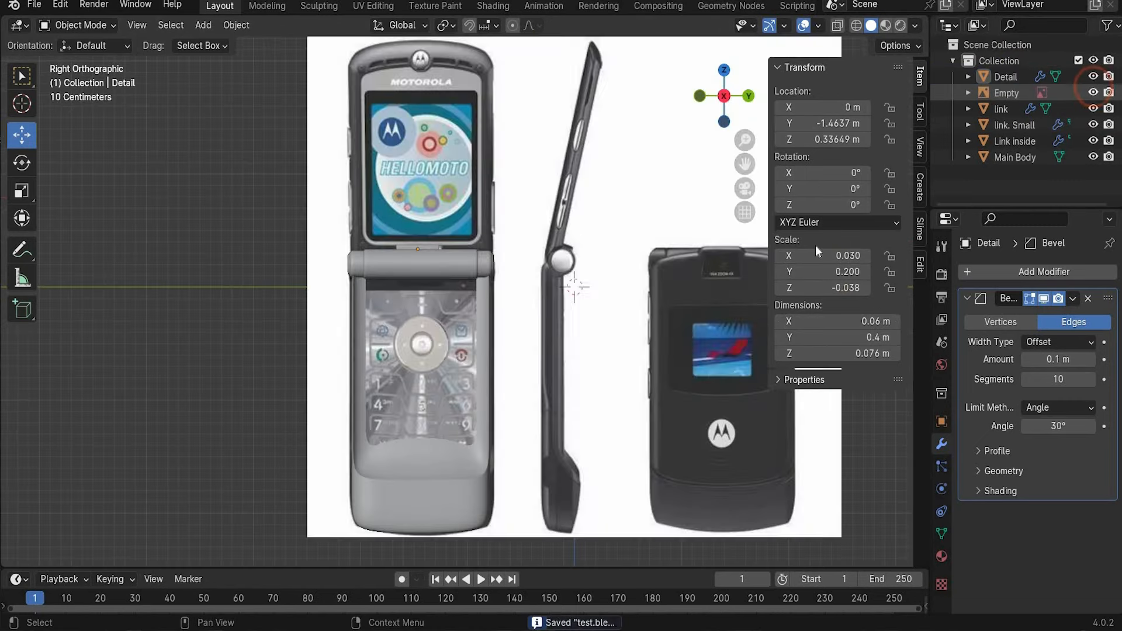
{"action": "left_click", "coordinate": [1093, 156]}
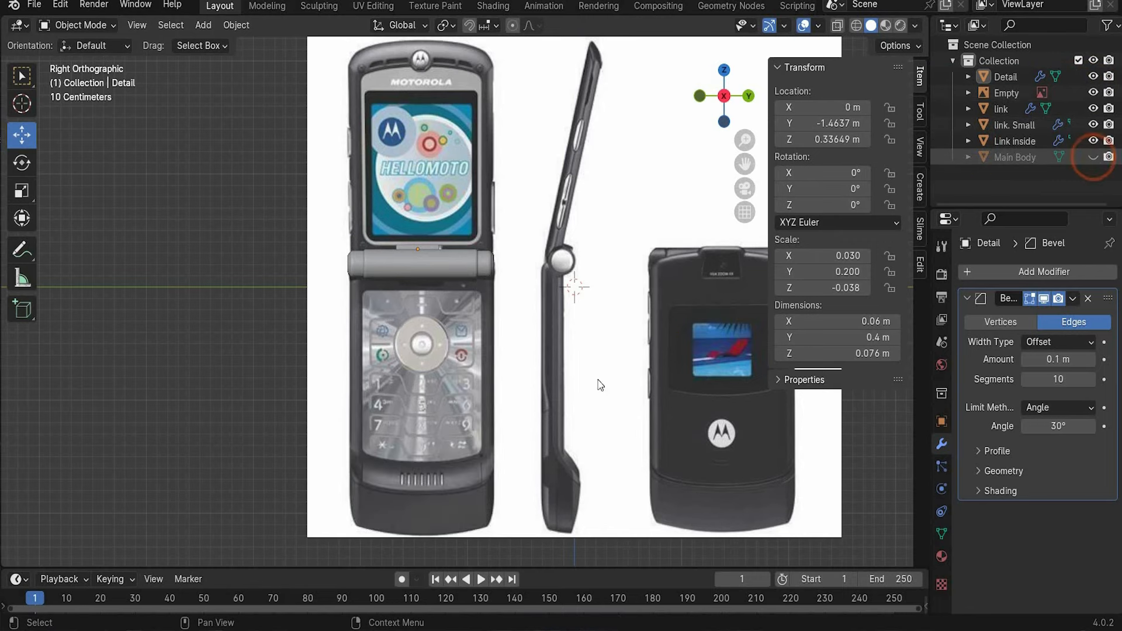
{"action": "scroll", "coordinate": [619, 377], "scroll_direction": "up", "scroll_amount": 1}
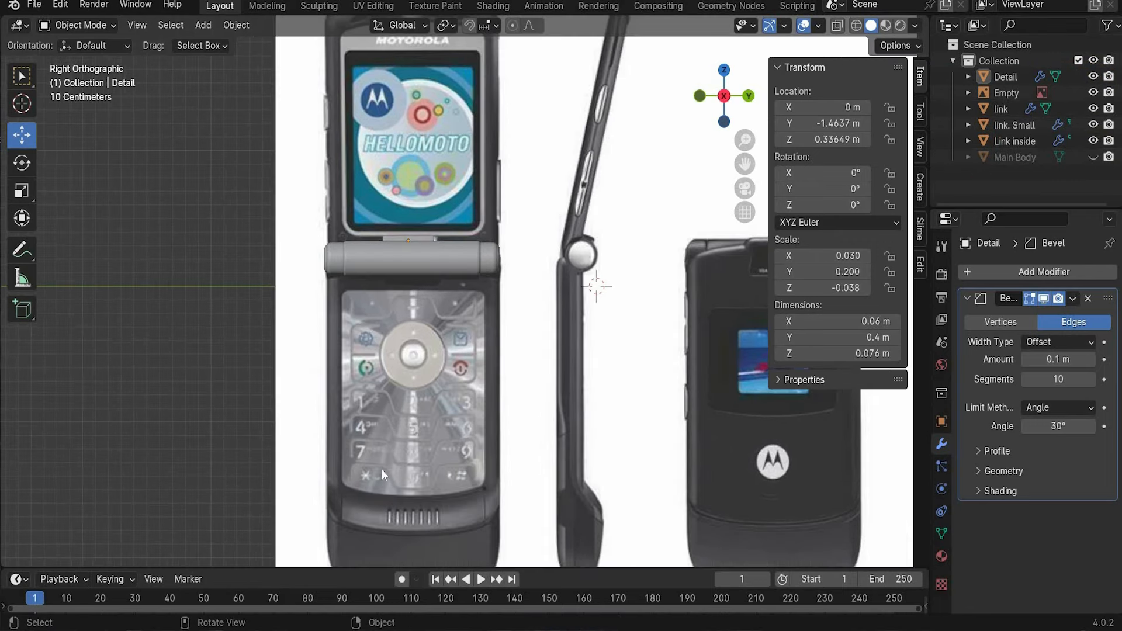
Add a cube scaled to 0.2 in X, 0.54 in Y and 0.7 in Z, and place it over the pictured keypad
{"action": "left_click", "coordinate": [203, 24]}
{"action": "mouse_move", "coordinate": [257, 43]}
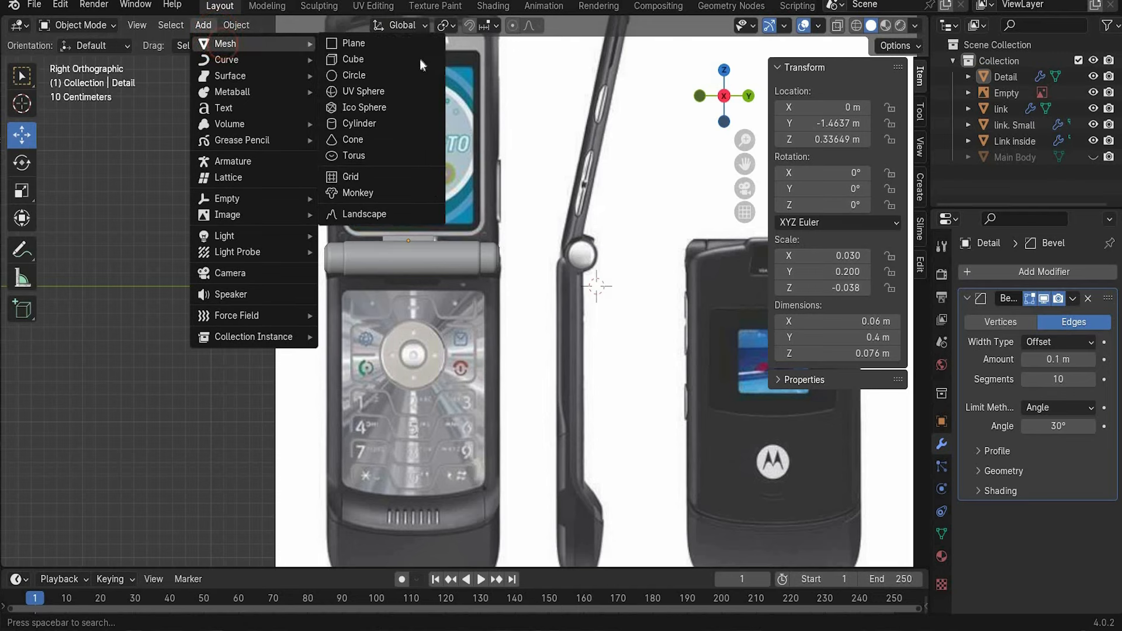
{"action": "left_click", "coordinate": [422, 60]}
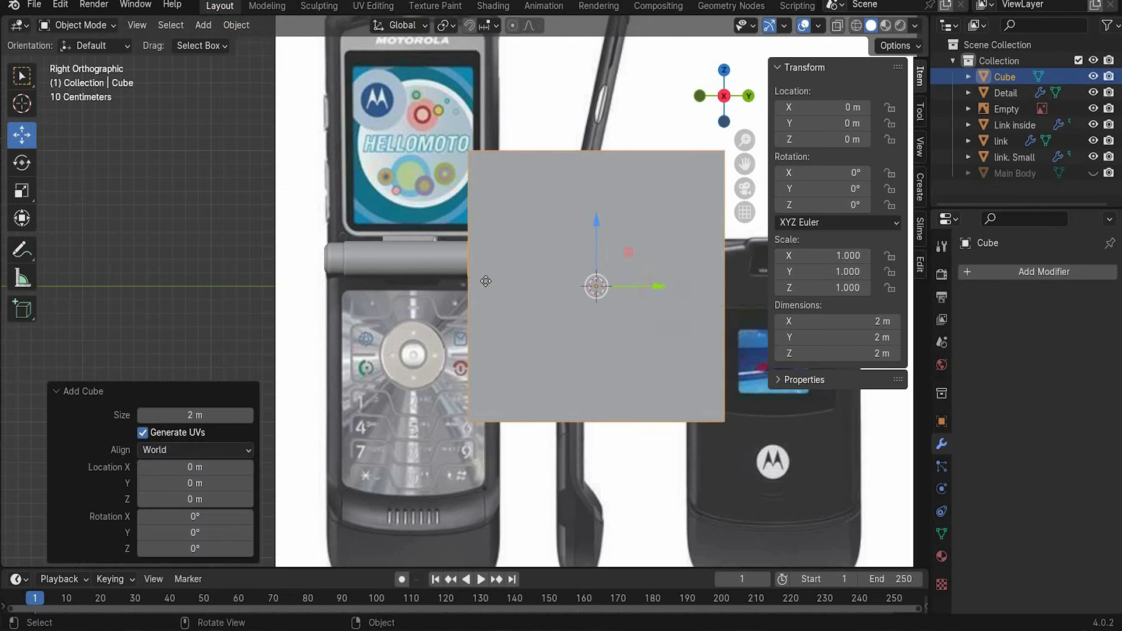
{"action": "left_click_drag", "start_coordinate": [648, 285], "coordinate": [470, 282]}
{"action": "left_click_drag", "start_coordinate": [419, 233], "coordinate": [421, 303]}
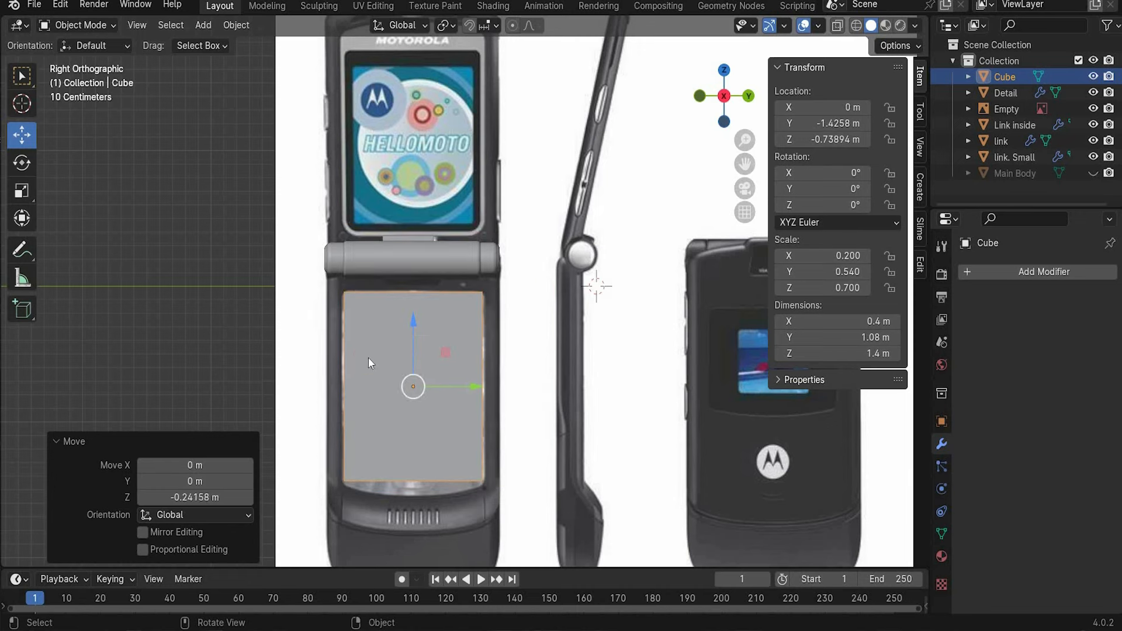
Enter Edit Mode on the keypad cube and cut three evenly spaced horizontal edge loops across it
{"action": "left_click", "coordinate": [93, 175]}
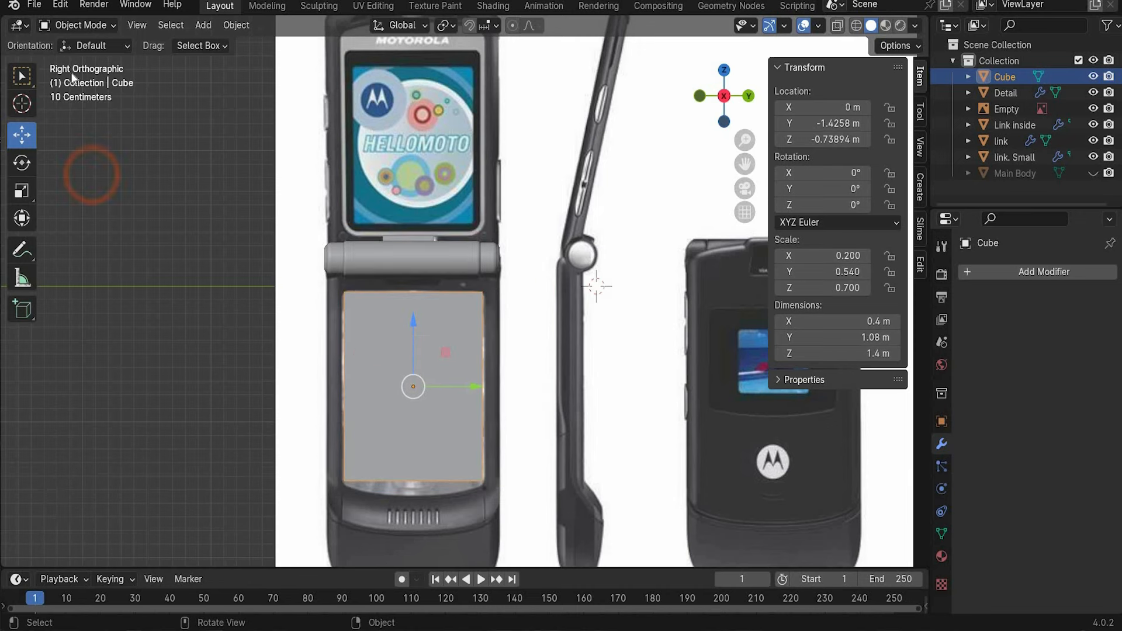
{"action": "left_click", "coordinate": [67, 25]}
{"action": "left_click", "coordinate": [61, 63]}
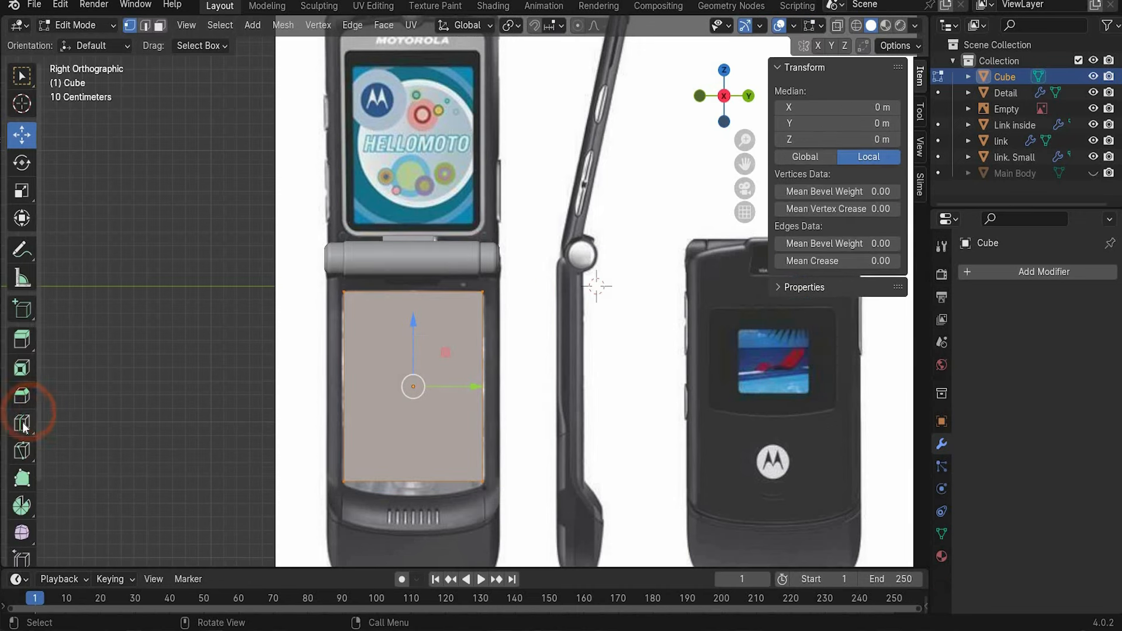
{"action": "left_click", "coordinate": [22, 422]}
{"action": "left_click", "coordinate": [365, 380]}
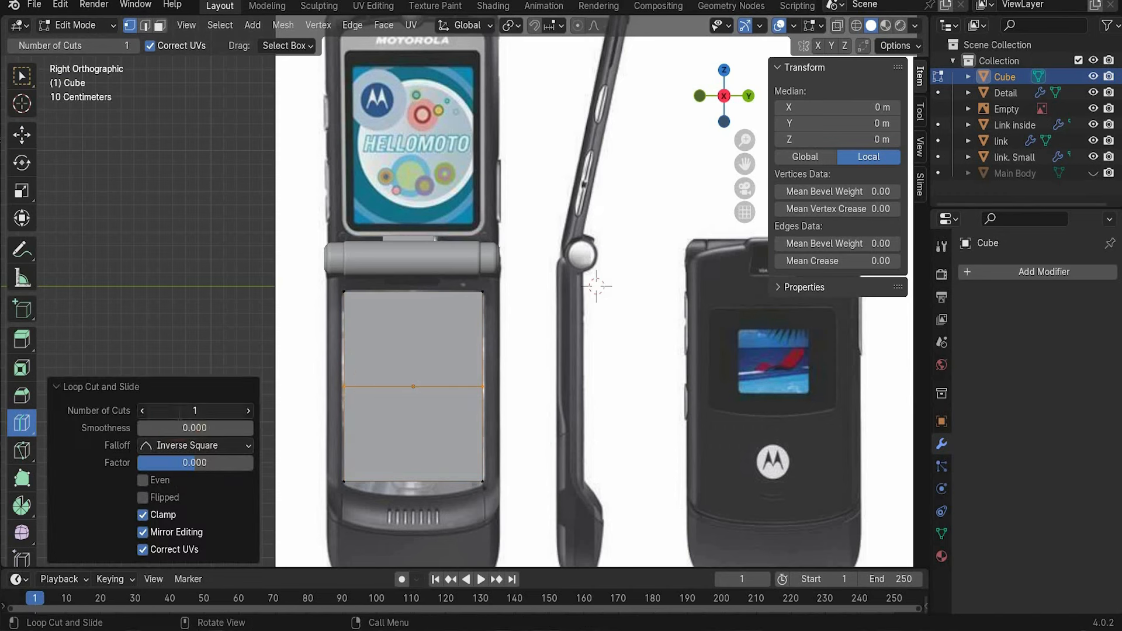
{"action": "left_click", "coordinate": [179, 412]}
{"action": "type", "text": "3"}
{"action": "key", "text": "Return"}
Cut three evenly spaced vertical edge loops through the keypad cube
{"action": "left_click", "coordinate": [453, 317]}
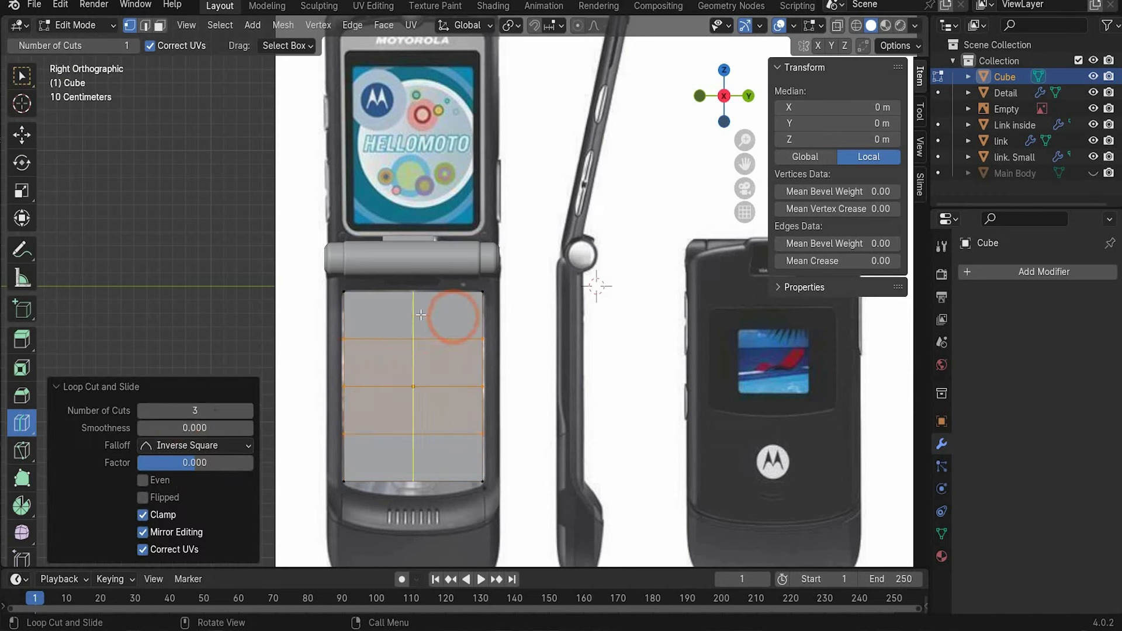
{"action": "left_click", "coordinate": [195, 411]}
{"action": "type", "text": "3"}
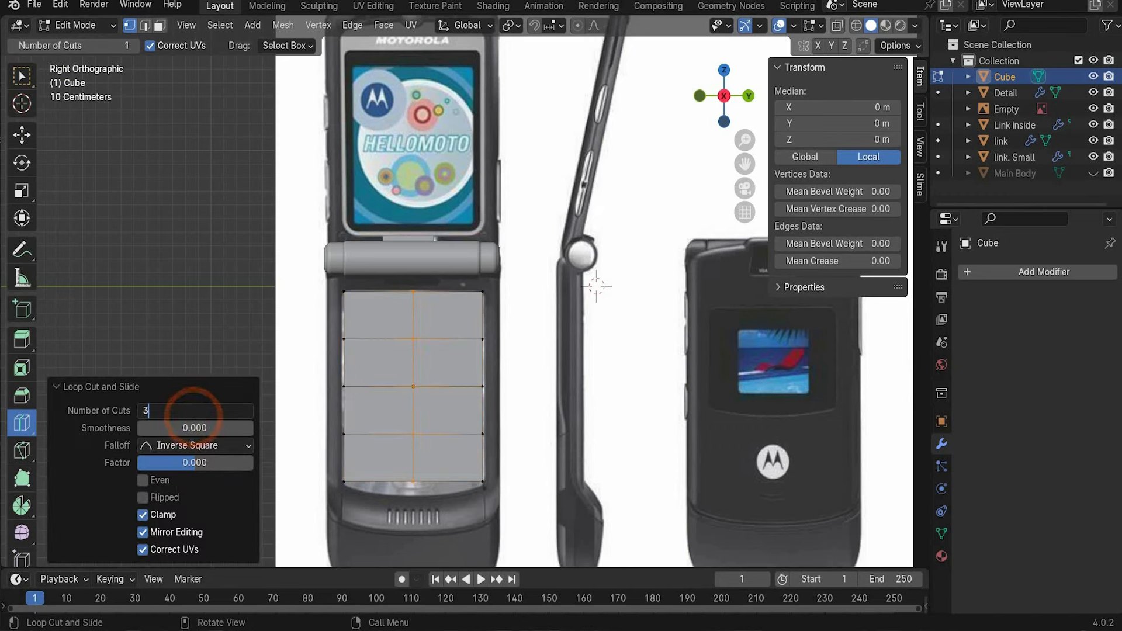
{"action": "key", "text": "Return"}
Lower the three inner vertices of the keypad cube's bottom edge by about 0.09 m to follow the keypad's curved outline
{"action": "left_click", "coordinate": [22, 134]}
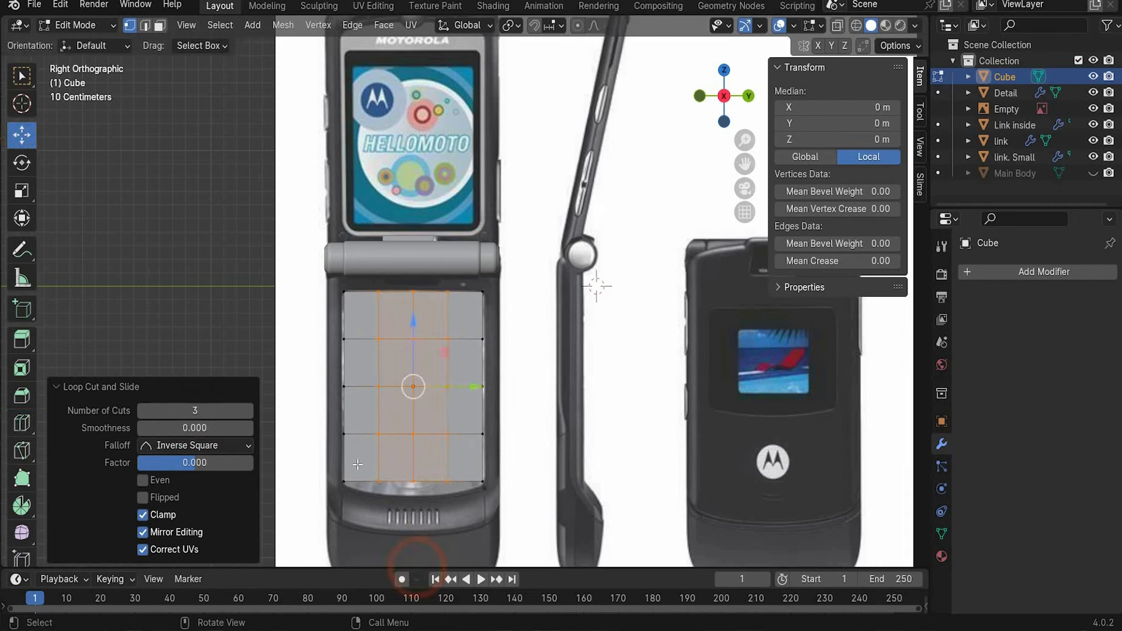
{"action": "left_click", "coordinate": [380, 484]}
{"action": "left_click_drag", "start_coordinate": [382, 417], "coordinate": [383, 429]}
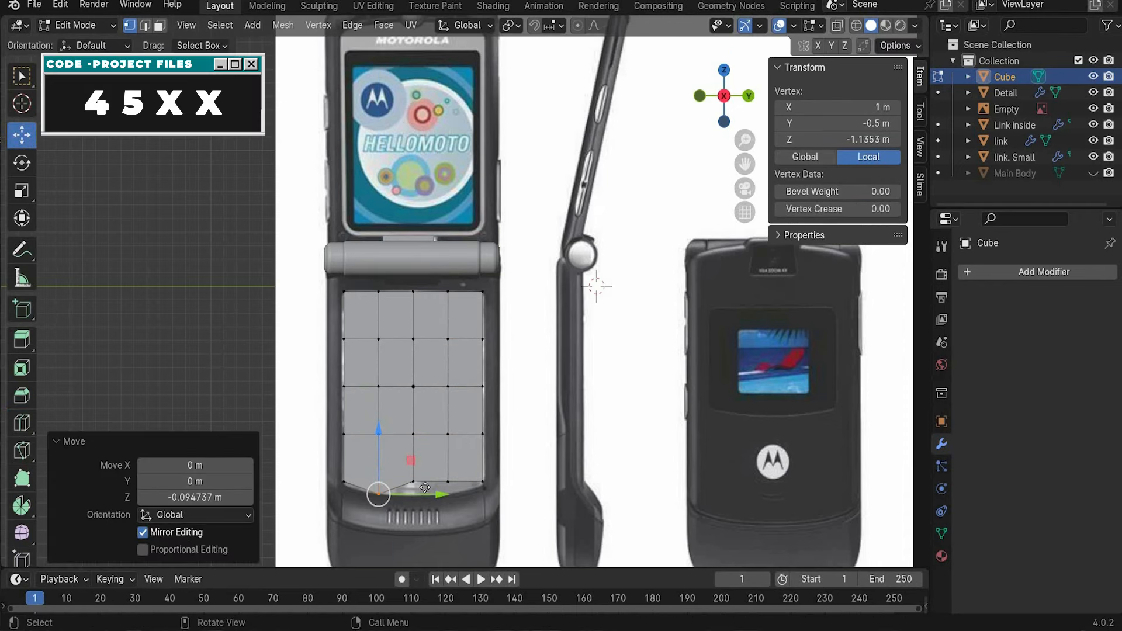
{"action": "left_click_drag", "start_coordinate": [410, 469], "coordinate": [445, 492]}
{"action": "key", "text": "ctrl+z"}
{"action": "left_click", "coordinate": [414, 481]}
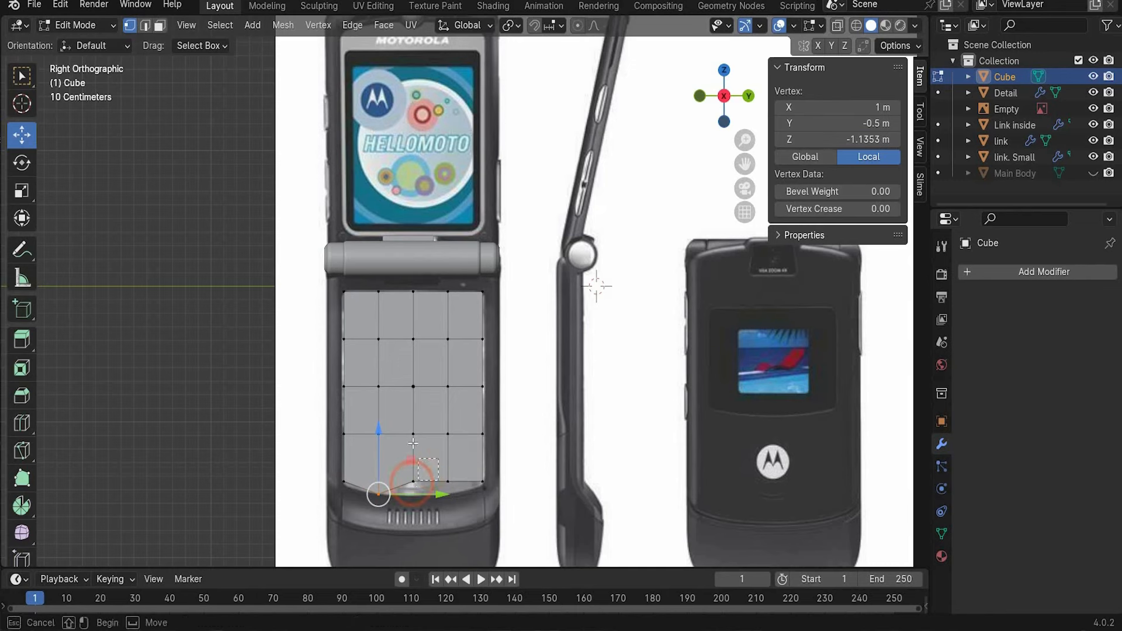
{"action": "left_click_drag", "start_coordinate": [414, 421], "coordinate": [414, 435]}
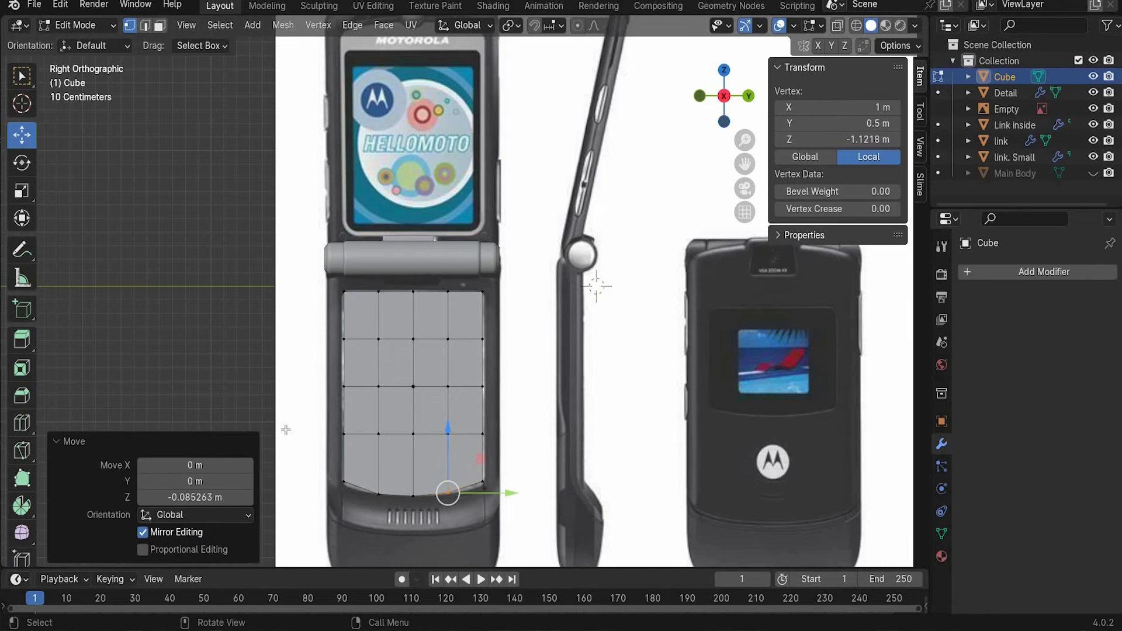
Return to Object Mode and add a Subdivision Surface modifier to the keypad cube
{"action": "left_click", "coordinate": [70, 25]}
{"action": "left_click", "coordinate": [71, 43]}
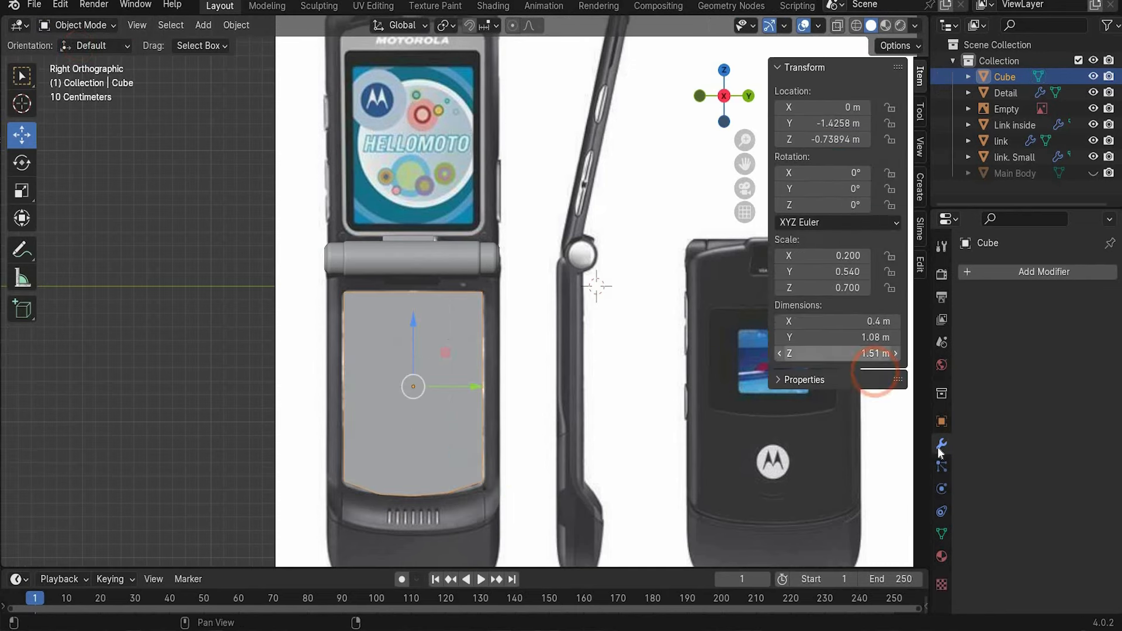
{"action": "left_click", "coordinate": [941, 444]}
{"action": "left_click", "coordinate": [991, 275]}
{"action": "left_click", "coordinate": [991, 275]}
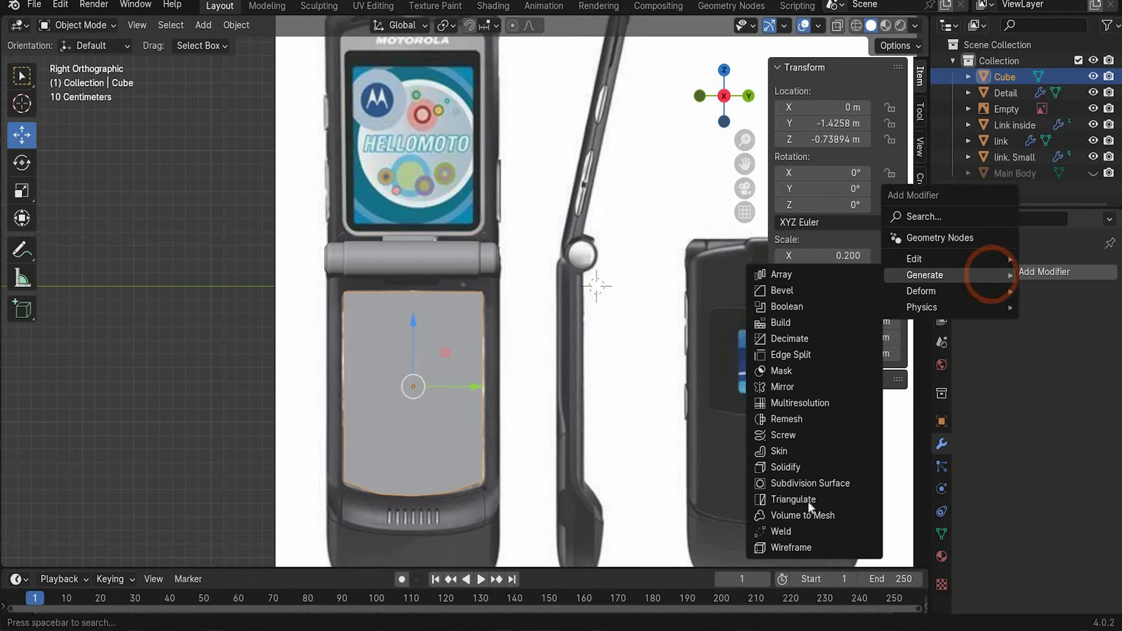
{"action": "left_click", "coordinate": [812, 484]}
{"action": "left_click", "coordinate": [432, 432]}
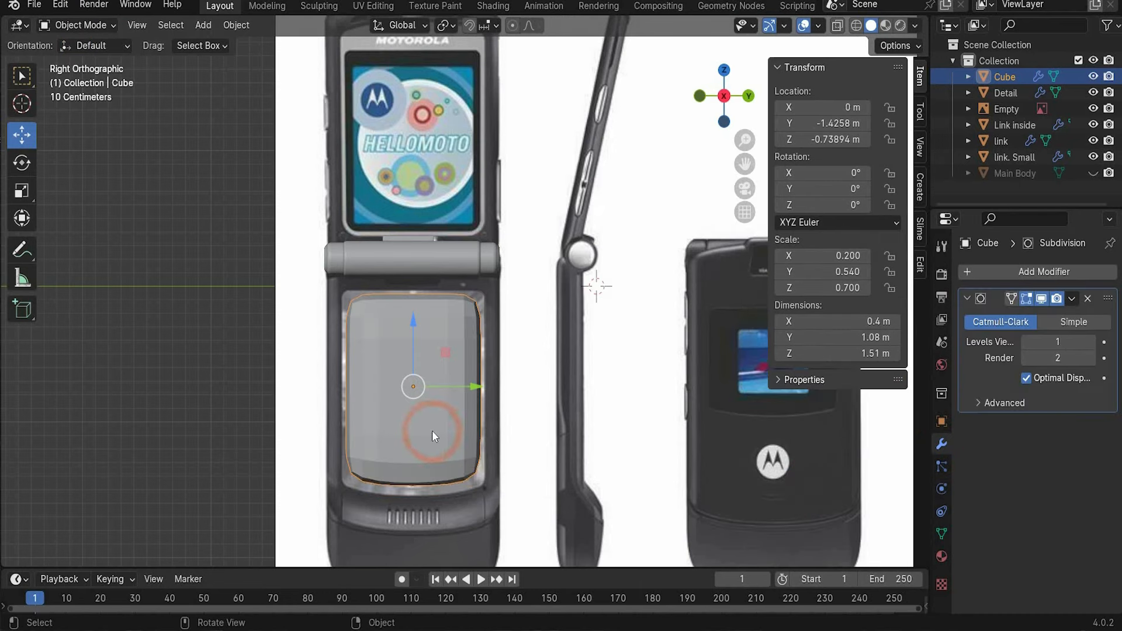
Set the keypad cube's subdivision levels to 4 for both viewport and render
{"action": "left_click", "coordinate": [1045, 342]}
{"action": "type", "text": "4"}
{"action": "key", "text": "Return"}
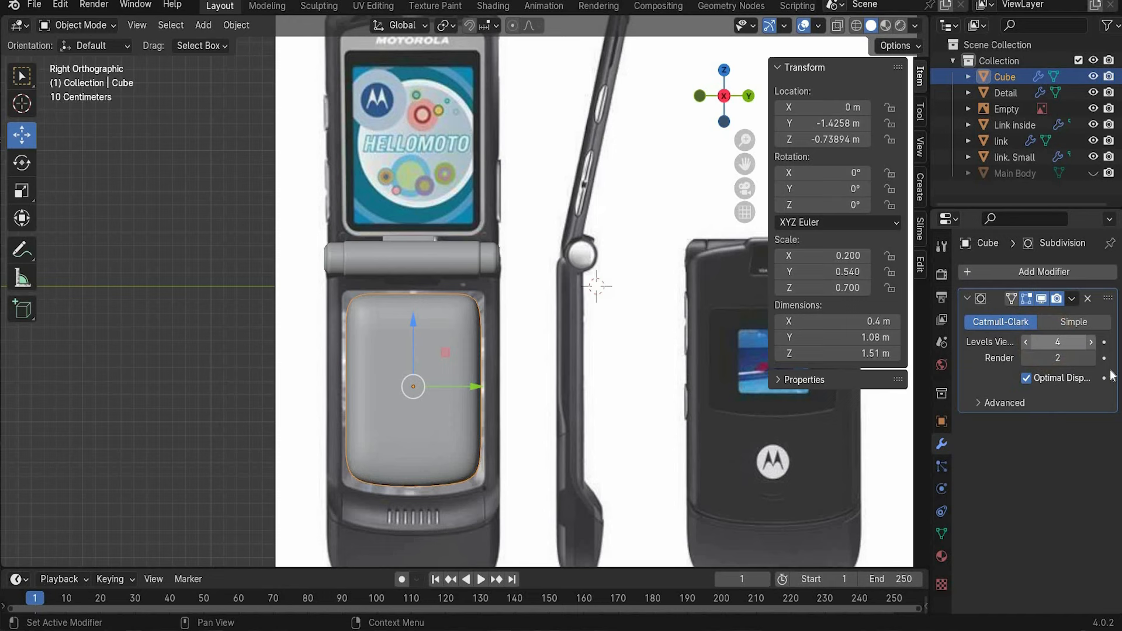
{"action": "left_click", "coordinate": [1059, 358]}
{"action": "type", "text": "4"}
{"action": "key", "text": "Return"}
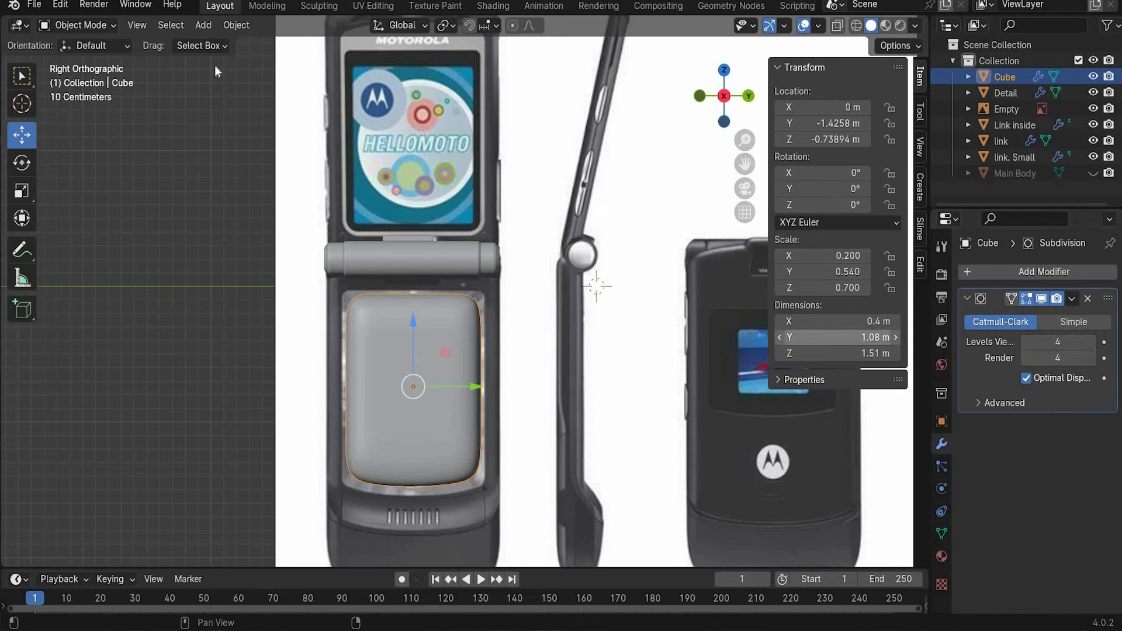
In Edit Mode, shift the keypad cube's upper rows upward and its lower rows downward to sharpen both ends and fit the pictured outline
{"action": "left_click", "coordinate": [112, 25]}
{"action": "left_click", "coordinate": [76, 60]}
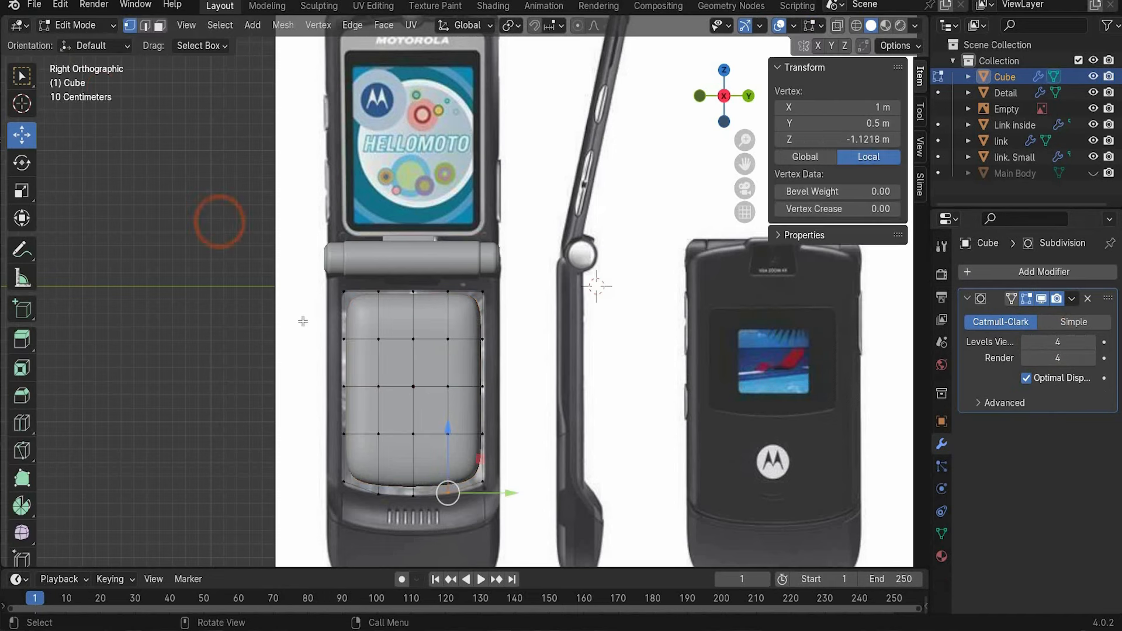
{"action": "left_click_drag", "start_coordinate": [415, 280], "coordinate": [415, 238]}
{"action": "left_click", "coordinate": [363, 433], "text": "alt"}
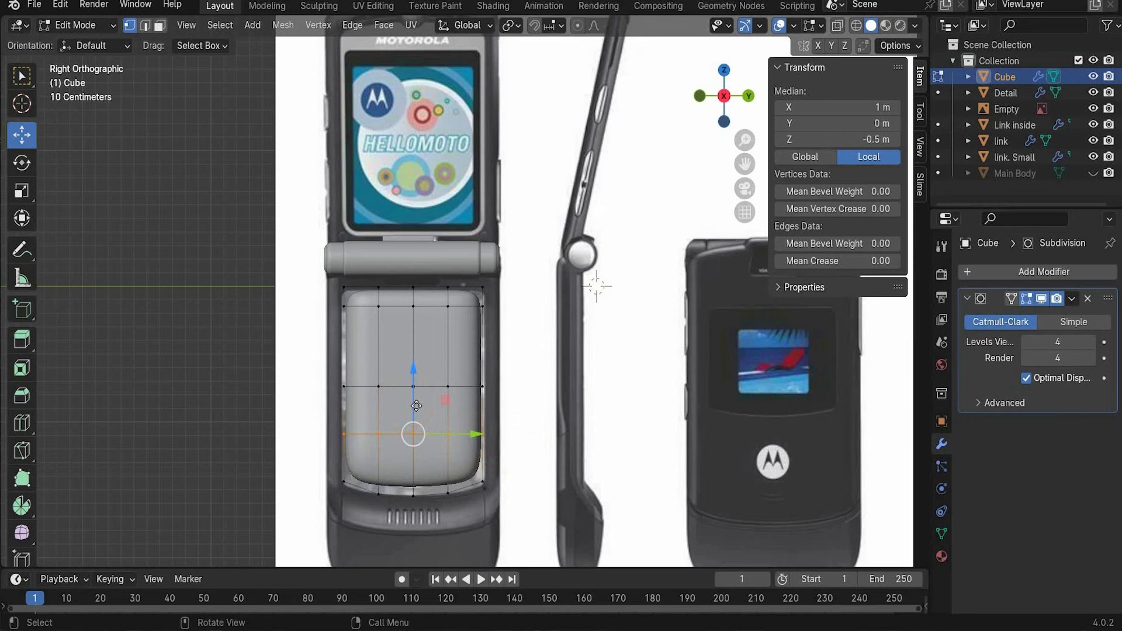
{"action": "left_click_drag", "start_coordinate": [416, 406], "coordinate": [367, 468]}
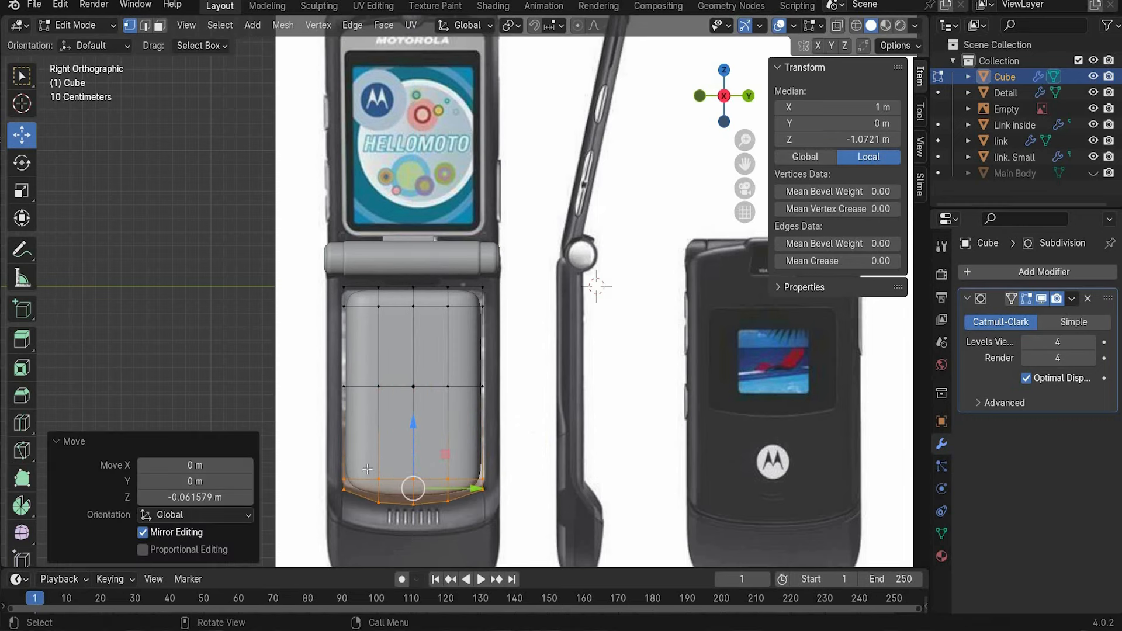
Move the two outer side columns of vertices outward along Y by about 0.04 m to match the pictured keypad's width
{"action": "left_click_drag", "start_coordinate": [328, 279], "coordinate": [359, 512]}
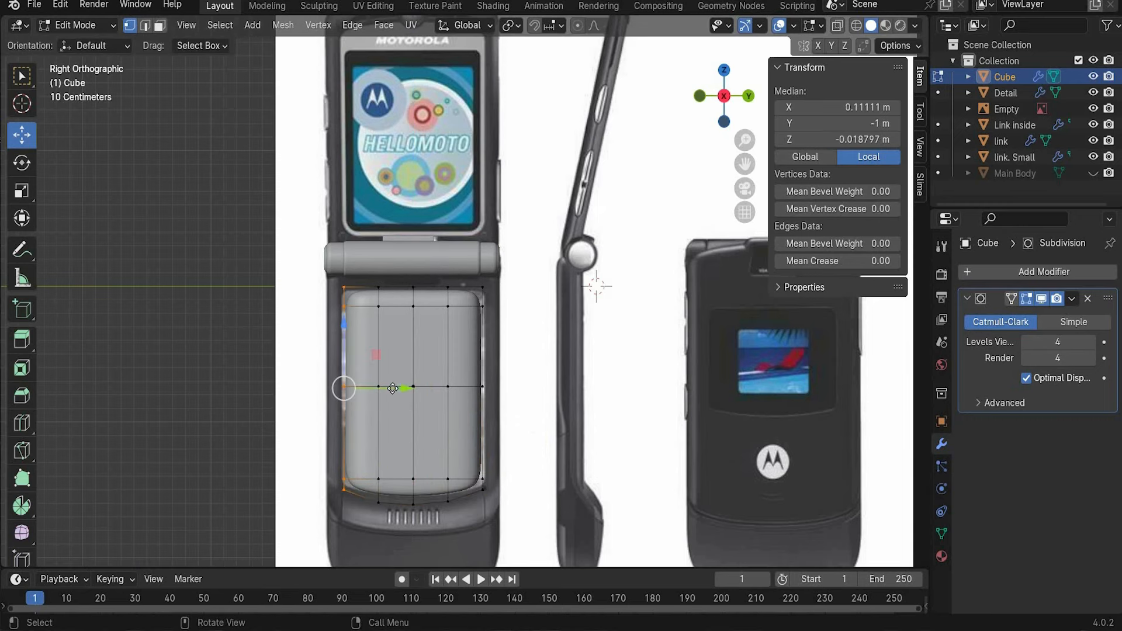
{"action": "left_click_drag", "start_coordinate": [393, 388], "coordinate": [515, 398]}
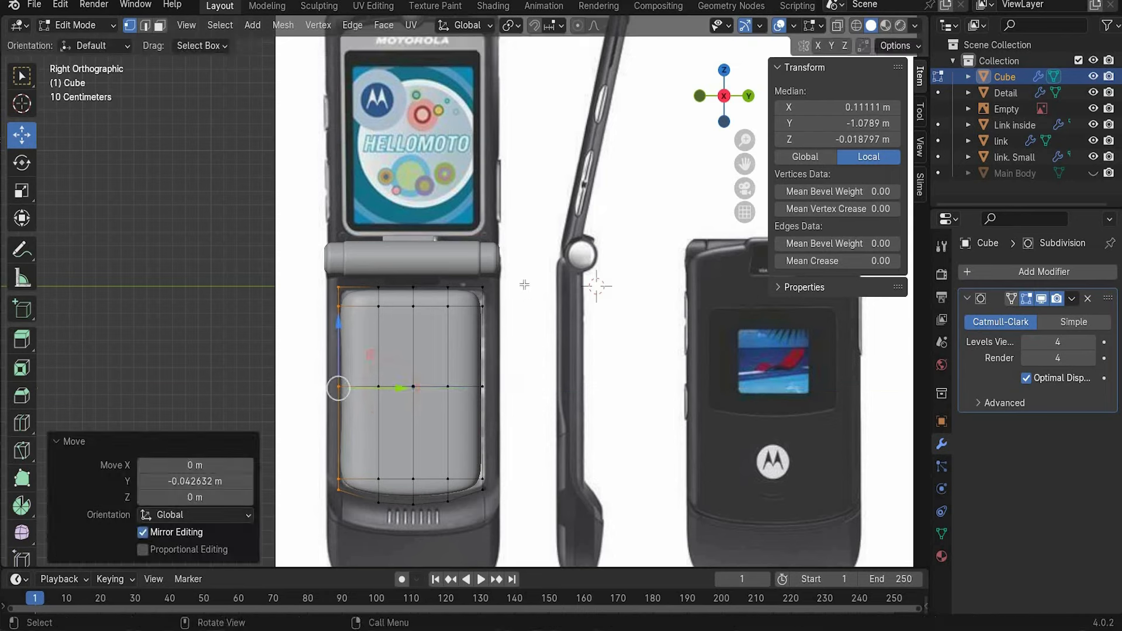
Rename the keypad cube to Keybord and return to Object Mode
{"action": "double_click", "coordinate": [1014, 76]}
{"action": "type", "text": "K"}
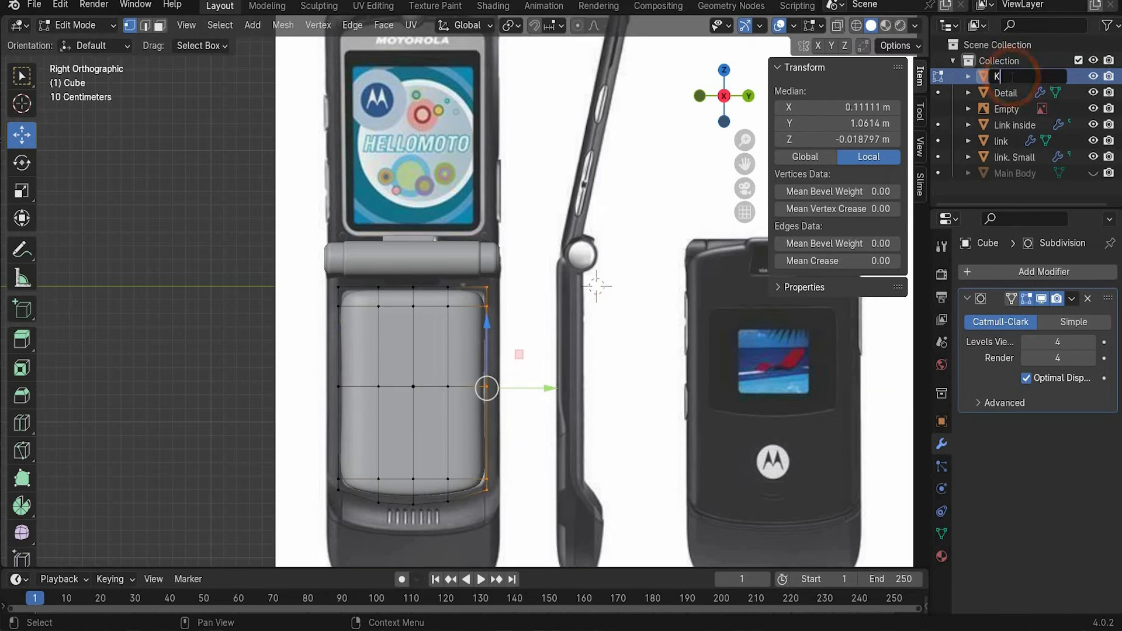
{"action": "type", "text": "eybord"}
{"action": "key", "text": "Return"}
{"action": "left_click", "coordinate": [76, 25]}
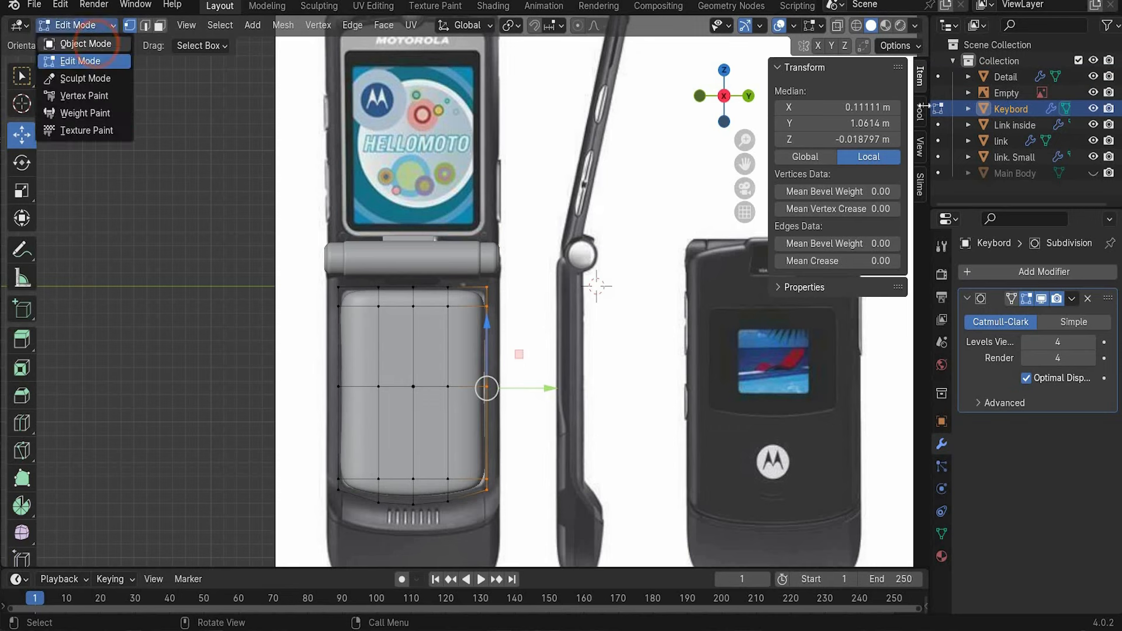
{"action": "left_click", "coordinate": [88, 42]}
Rename the existing collection Down Part and create a second collection named Up Part
{"action": "double_click", "coordinate": [999, 60]}
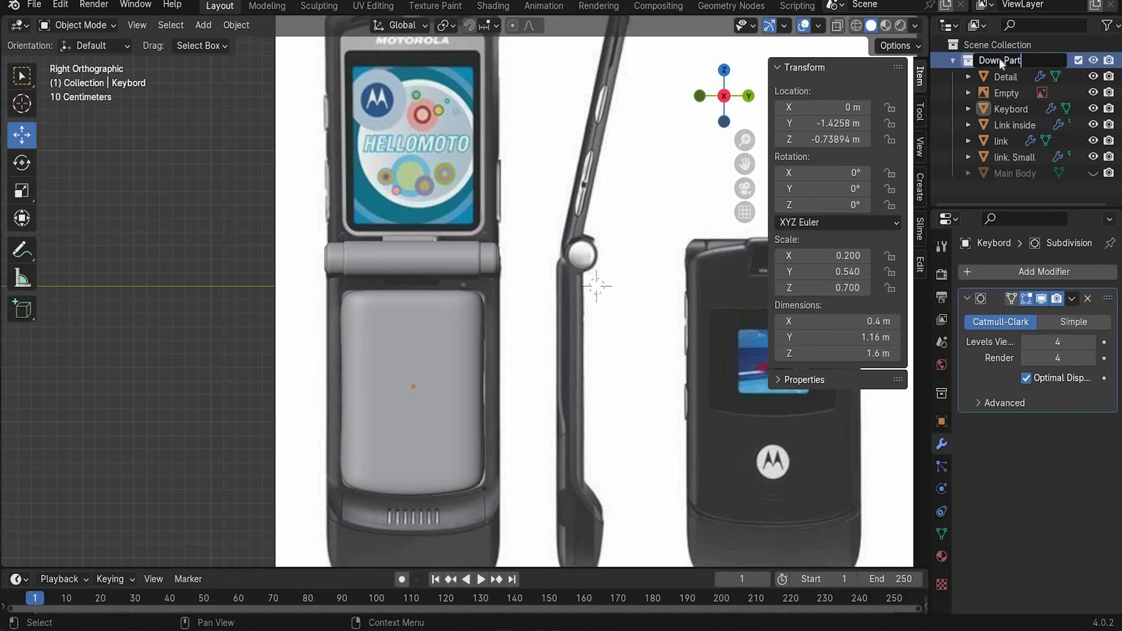
{"action": "type", "text": "Down Part"}
{"action": "key", "text": "Return"}
{"action": "right_click", "coordinate": [972, 190]}
{"action": "left_click", "coordinate": [971, 190]}
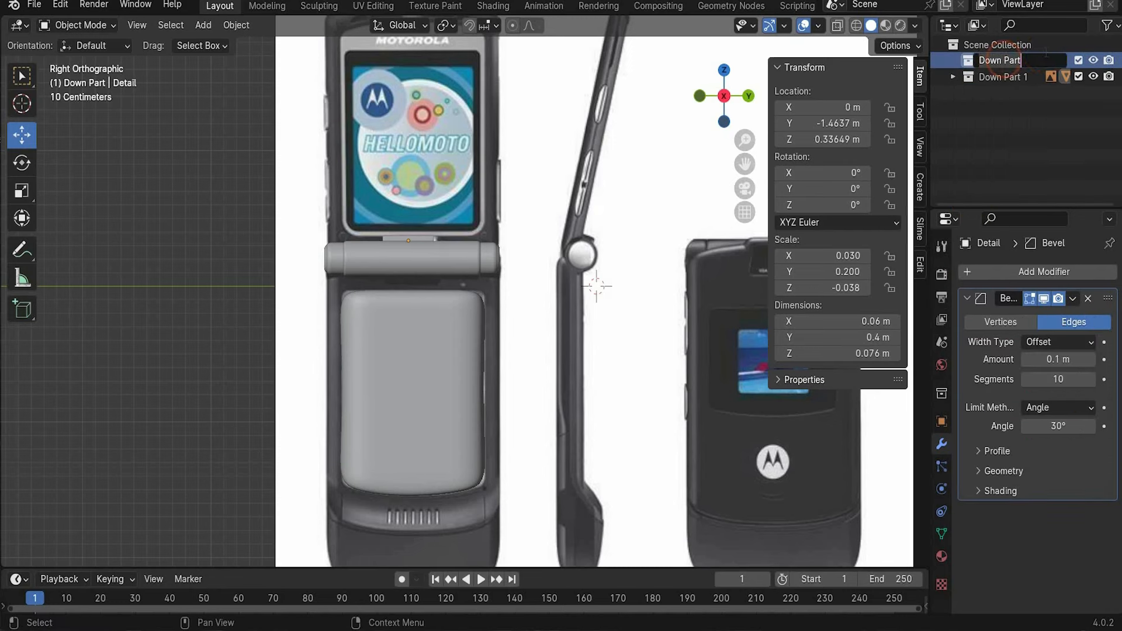
{"action": "double_click", "coordinate": [1046, 58]}
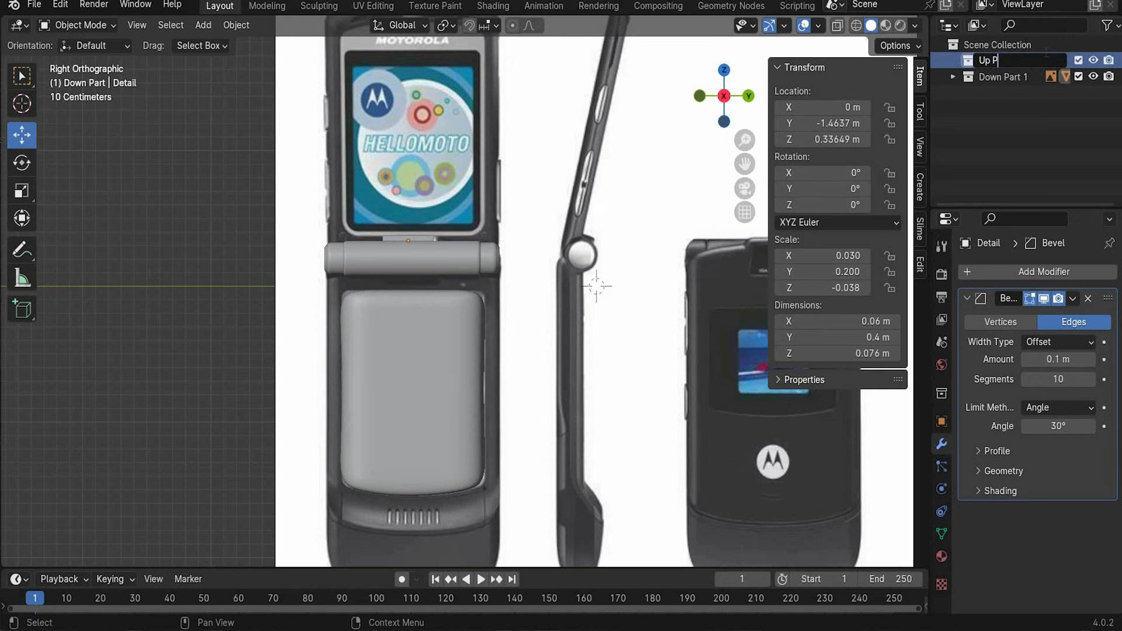
{"action": "key", "text": "Return"}
Copy the Keybord object and paste the duplicate into the Up Part collection
{"action": "left_click", "coordinate": [413, 398]}
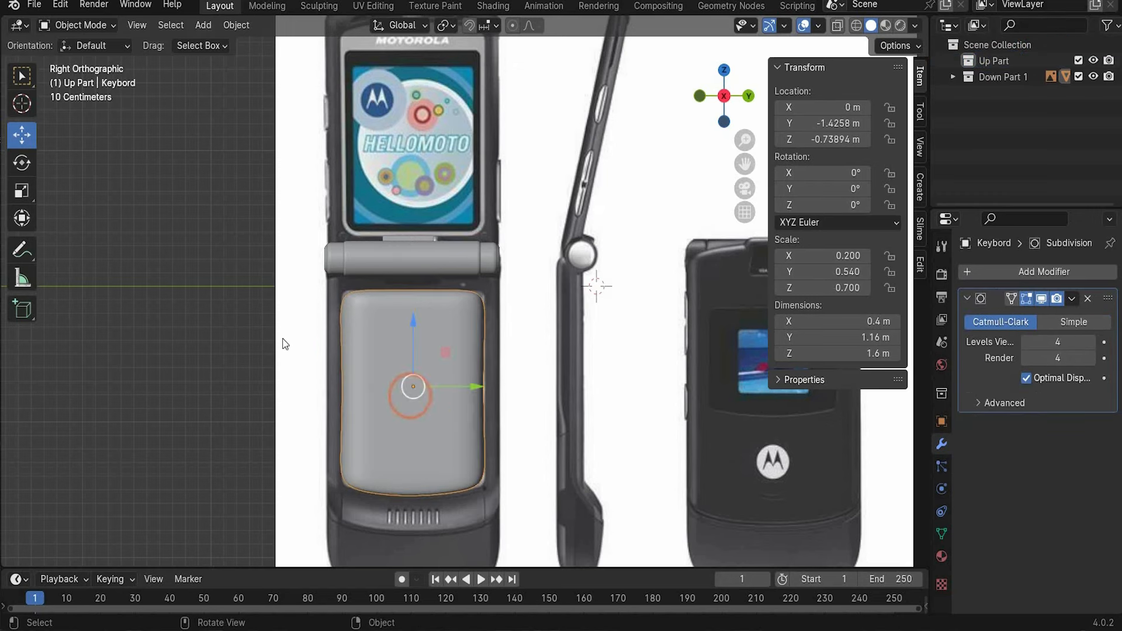
{"action": "scroll", "coordinate": [381, 358], "scroll_direction": "down", "scroll_amount": 1}
{"action": "scroll", "coordinate": [381, 357], "scroll_direction": "down", "scroll_amount": 1}
{"action": "key", "text": "ctrl+c"}
{"action": "key", "text": "ctrl+v"}
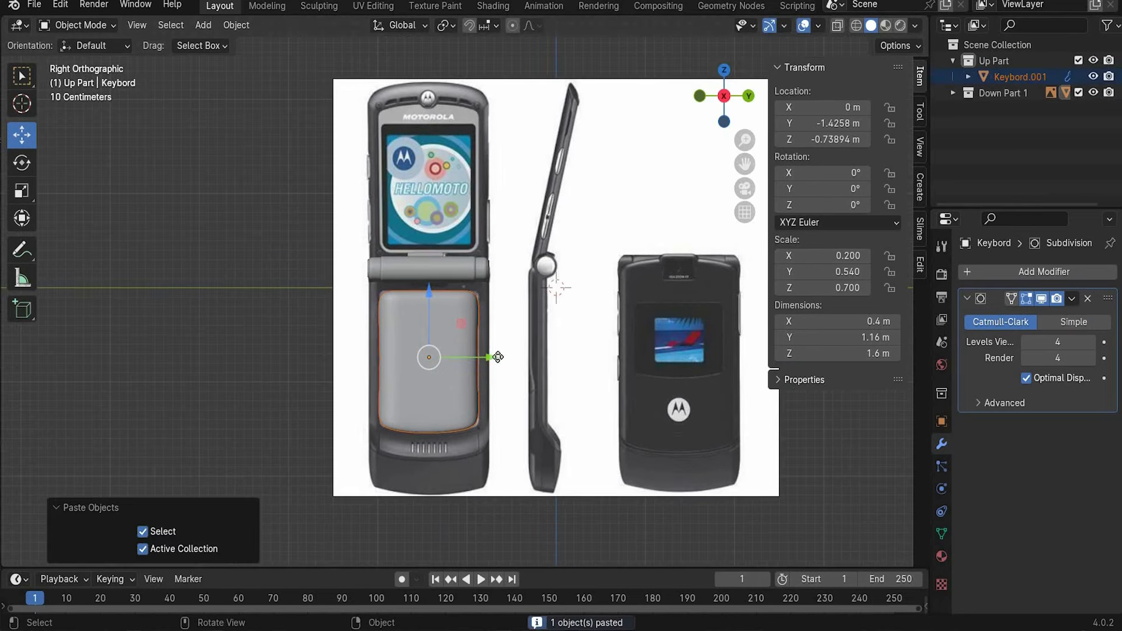
Move the copy over the closed phone picture at about Y 1.38 m, Z -0.68 m, and scale it to Y 0.65 and Z 0.92
{"action": "key", "text": "g"}
{"action": "key", "text": "y"}
{"action": "left_click_drag", "start_coordinate": [509, 357], "coordinate": [748, 383]}
{"action": "left_click_drag", "start_coordinate": [746, 165], "coordinate": [678, 153]}
{"action": "left_click", "coordinate": [847, 255]}
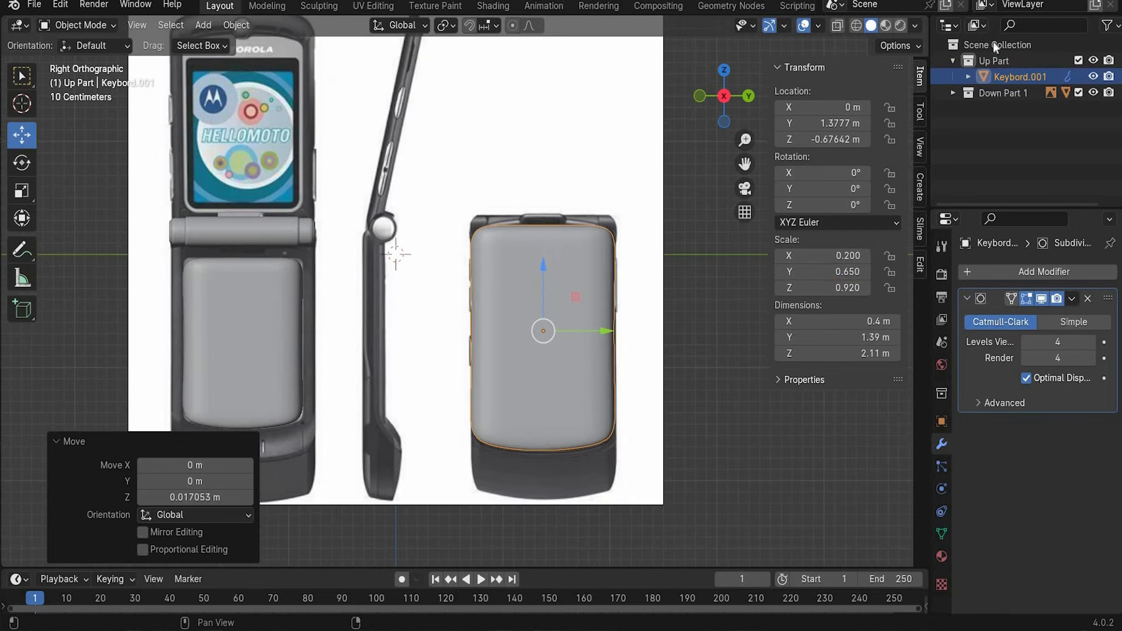
Rename the enlarged copy in the Up Part collection to Main
{"action": "double_click", "coordinate": [1011, 78]}
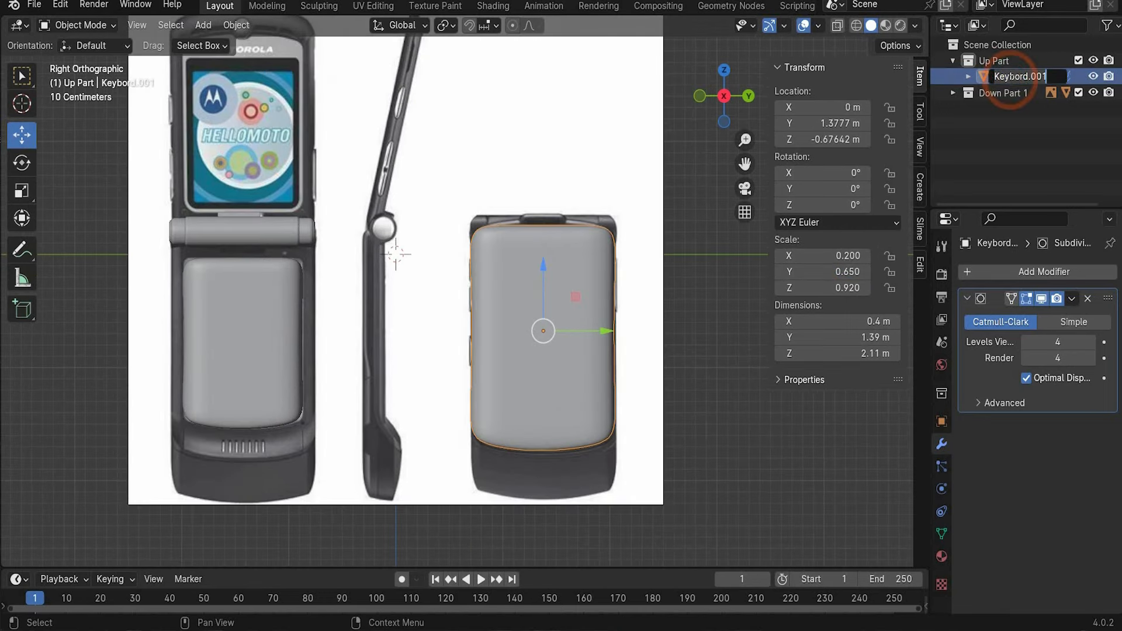
{"action": "type", "text": "Main"}
{"action": "key", "text": "Return"}
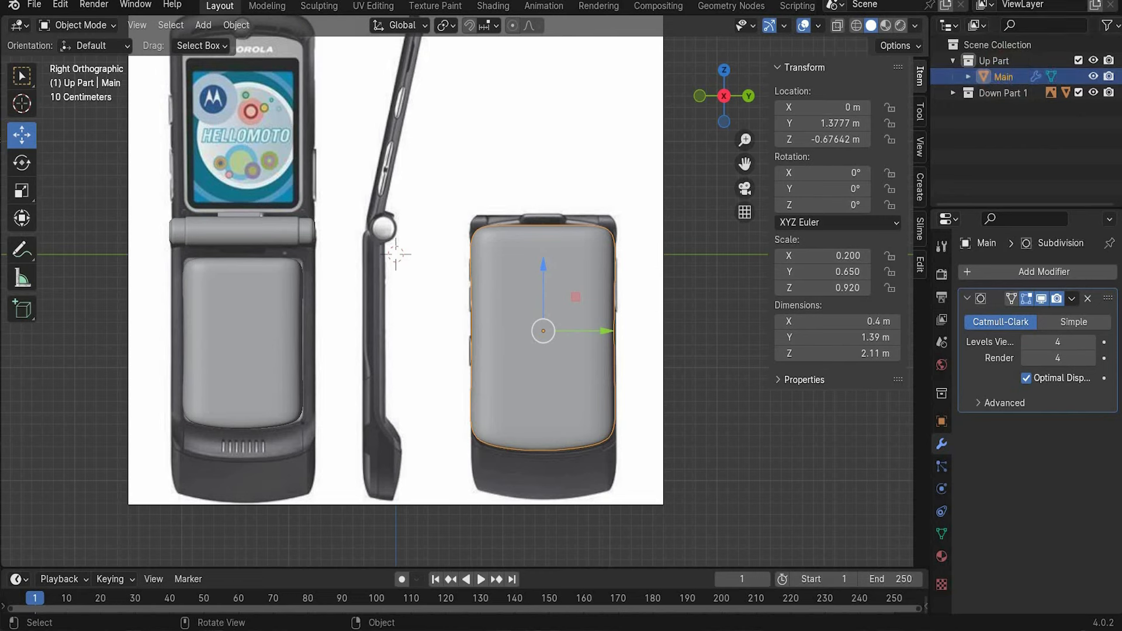
In Edit Mode, add one vertical loop cut midway in each section beside the centre line of Main
{"action": "left_click", "coordinate": [78, 25]}
{"action": "left_click", "coordinate": [73, 60]}
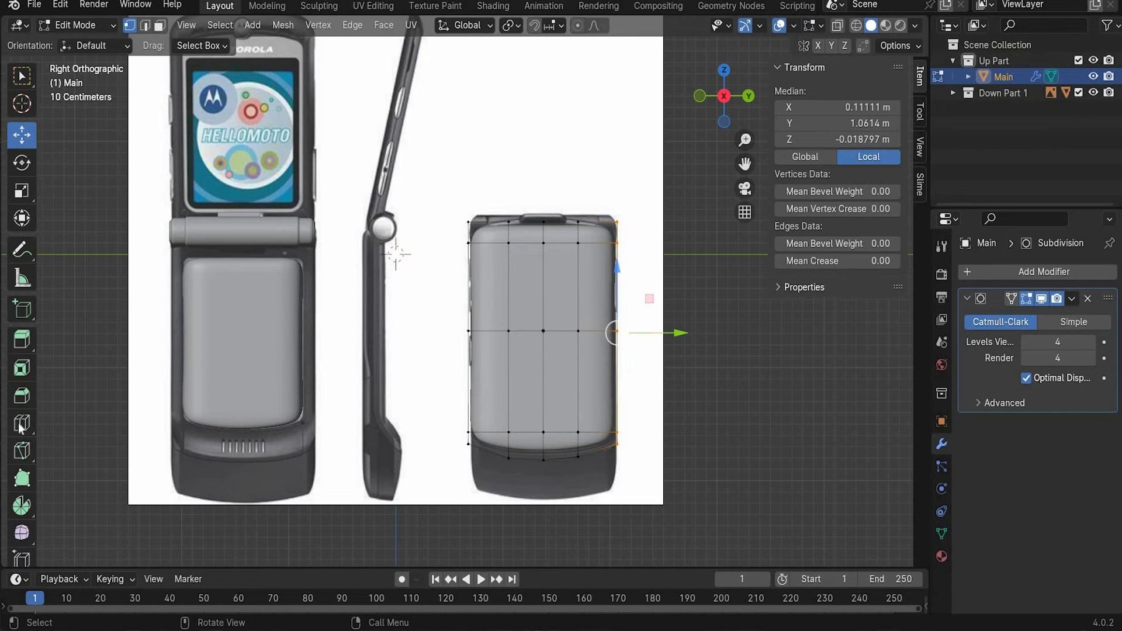
{"action": "left_click", "coordinate": [22, 423]}
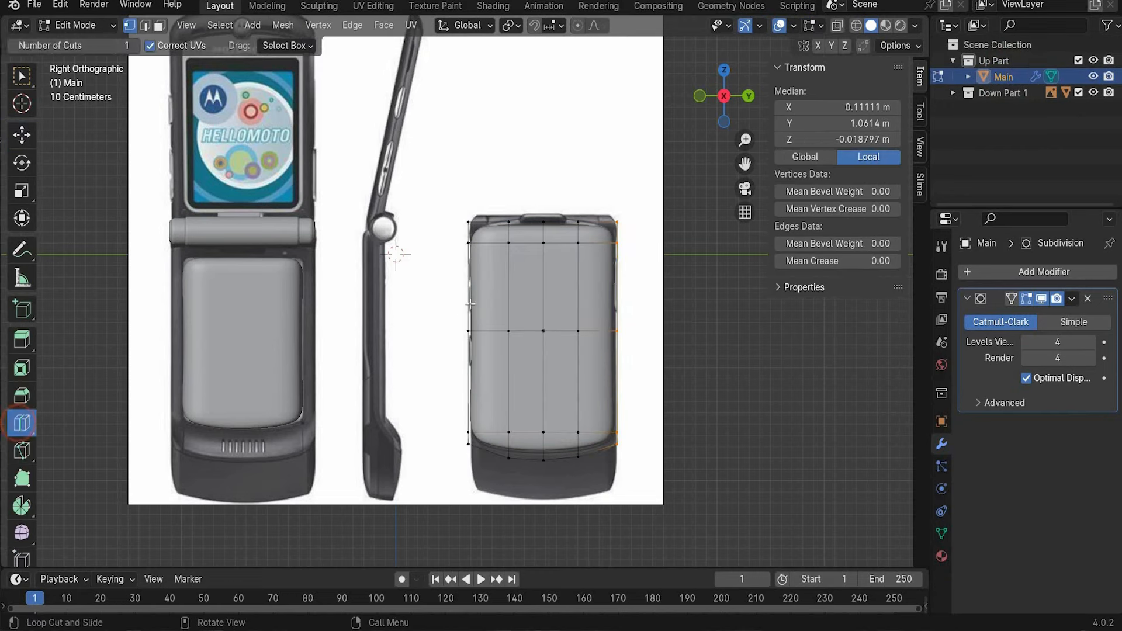
{"action": "left_click", "coordinate": [545, 232]}
{"action": "left_click", "coordinate": [558, 235]}
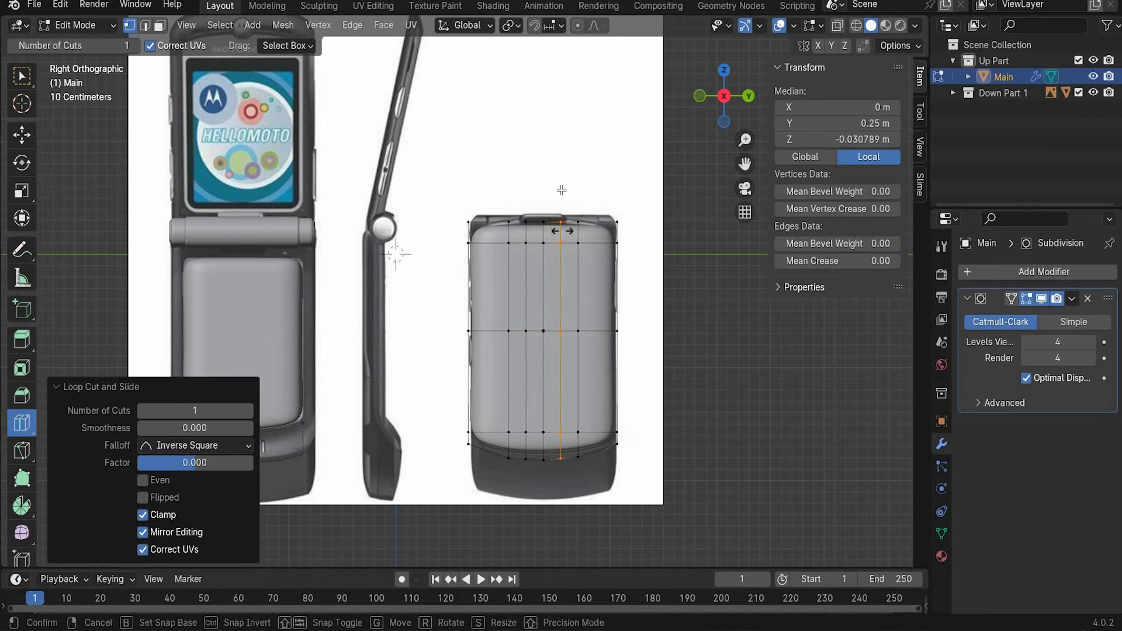
Raise the upper two rows of Main's central vertices by about 0.13 m to form the tab at the hinge
{"action": "scroll", "coordinate": [588, 191], "scroll_direction": "up", "scroll_amount": 1}
{"action": "scroll", "coordinate": [588, 191], "scroll_direction": "up", "scroll_amount": 3}
{"action": "middle_click_drag", "start_coordinate": [735, 165], "coordinate": [563, 265], "text": "shift"}
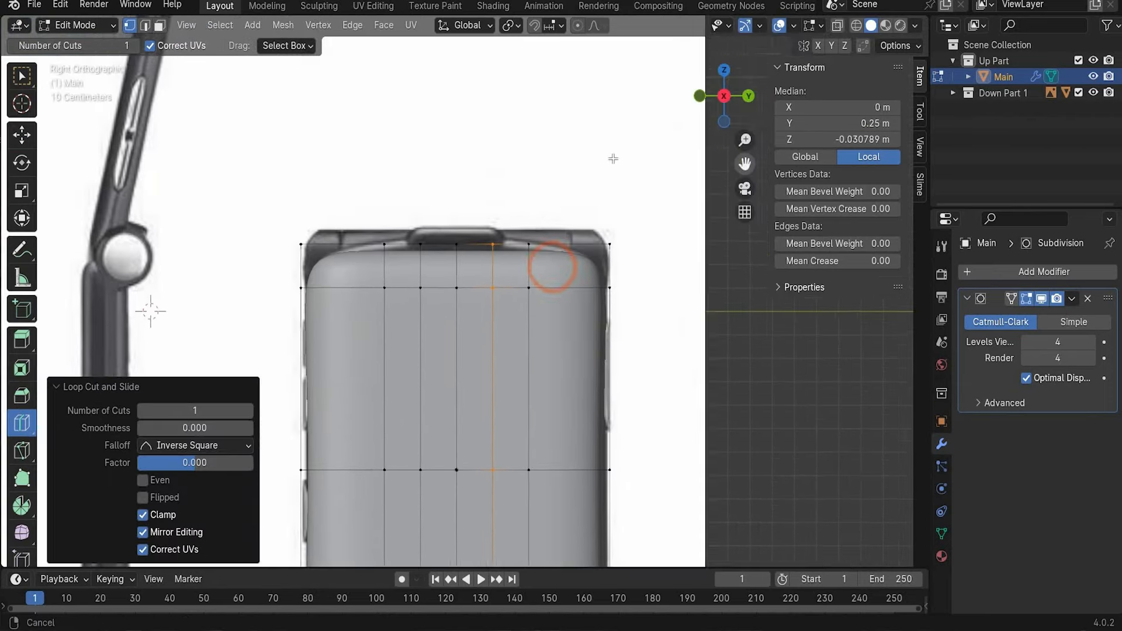
{"action": "middle_click_drag", "start_coordinate": [614, 157], "coordinate": [562, 183], "text": "shift"}
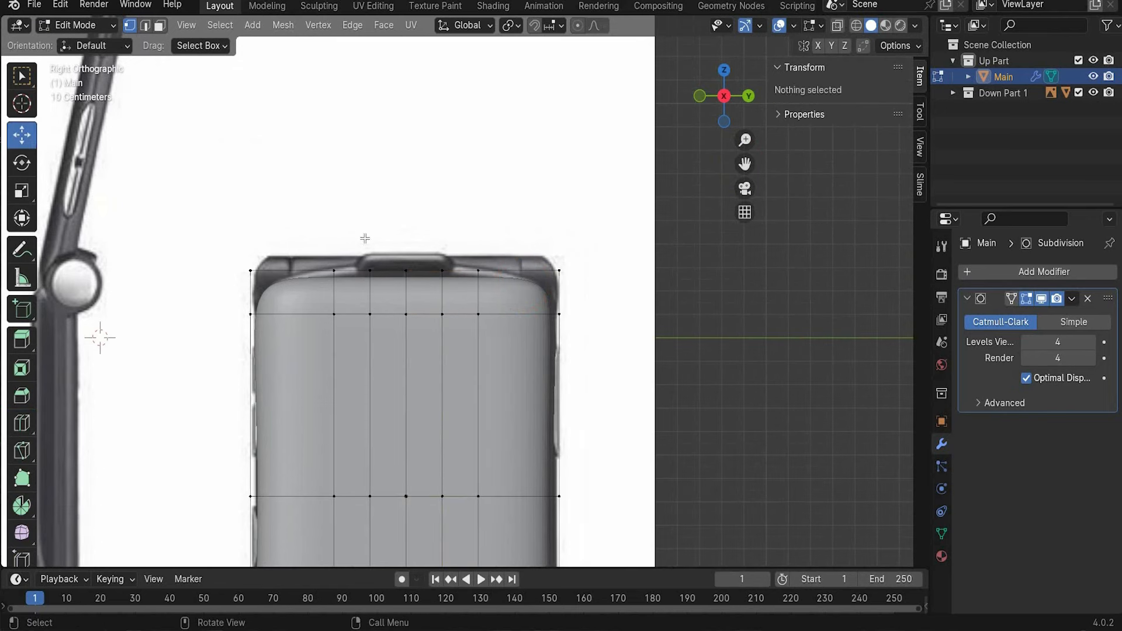
{"action": "left_click_drag", "start_coordinate": [360, 229], "coordinate": [463, 353]}
{"action": "left_click_drag", "start_coordinate": [408, 224], "coordinate": [408, 200]}
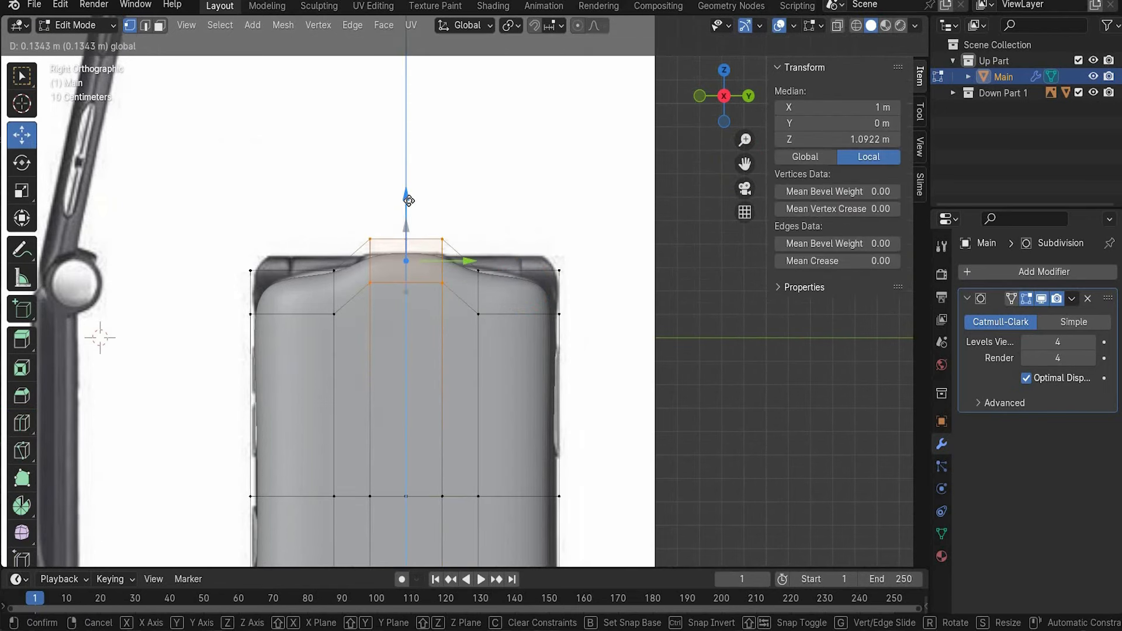
Pull the vertices beside the hinge tab inward, raise the tab area by about 0.01 m, and return to Object Mode
{"action": "left_click_drag", "start_coordinate": [370, 247], "coordinate": [370, 246]}
{"action": "left_click_drag", "start_coordinate": [376, 294], "coordinate": [479, 294]}
{"action": "key", "text": "ctrl+KP_Add"}
{"action": "left_click_drag", "start_coordinate": [419, 205], "coordinate": [419, 201]}
{"action": "scroll", "coordinate": [418, 201], "scroll_direction": "down", "scroll_amount": 2}
{"action": "left_click", "coordinate": [74, 26]}
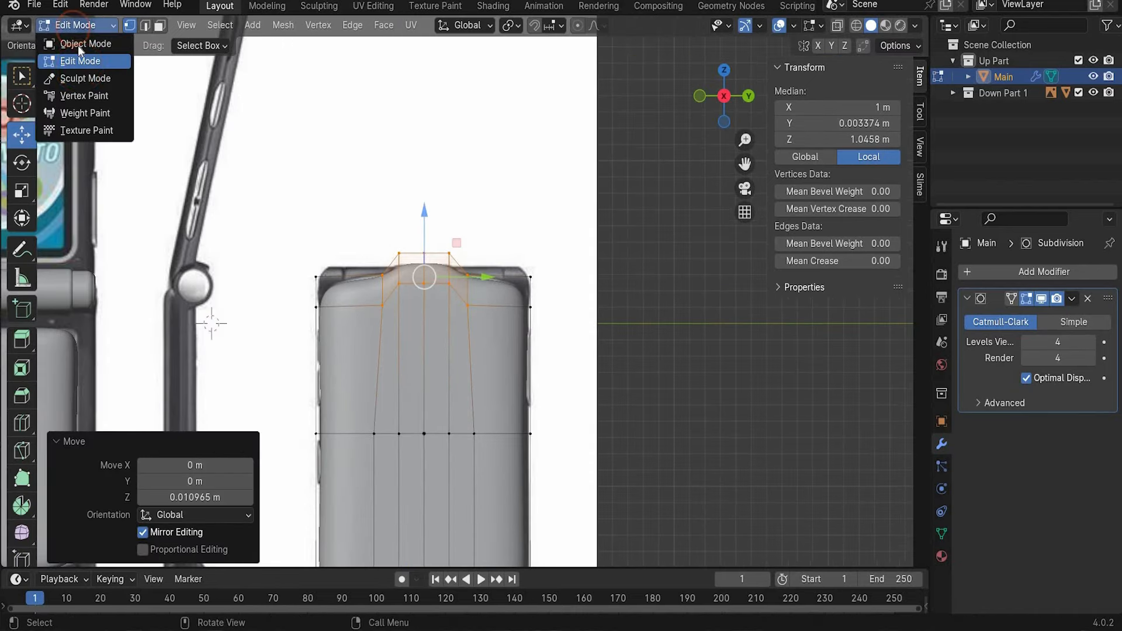
{"action": "left_click", "coordinate": [76, 43]}
Paste a copy of Keybord into the Up Part collection and move it about 2.83 m along Y onto the closed phone
{"action": "scroll", "coordinate": [373, 341], "scroll_direction": "down", "scroll_amount": 3}
{"action": "scroll", "coordinate": [372, 341], "scroll_direction": "up", "scroll_amount": 2}
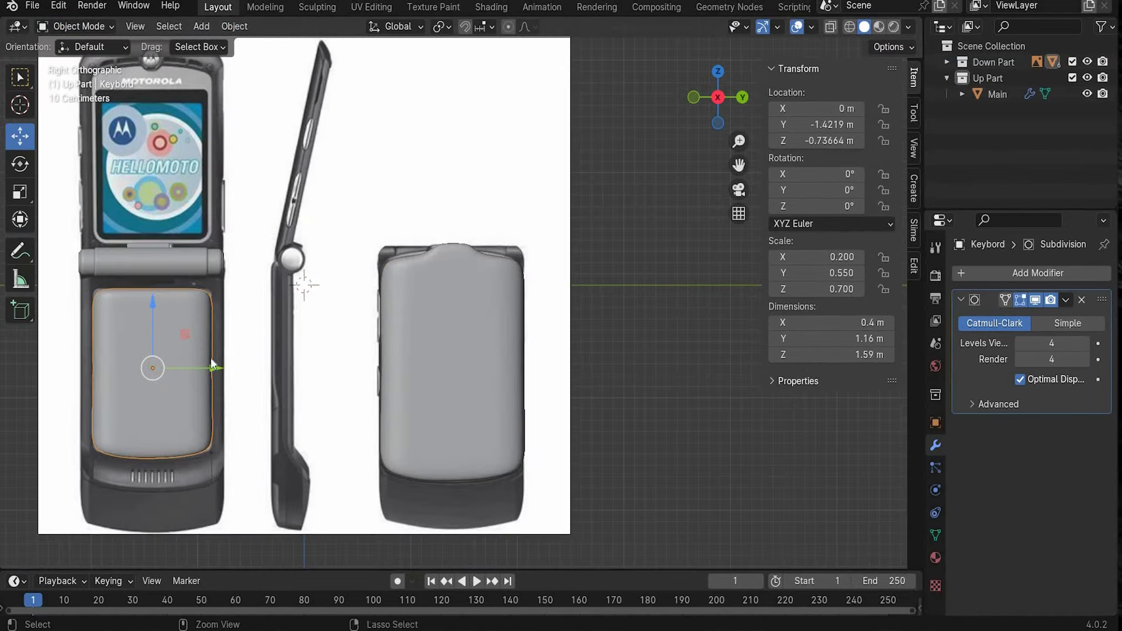
{"action": "key", "text": "ctrl+v"}
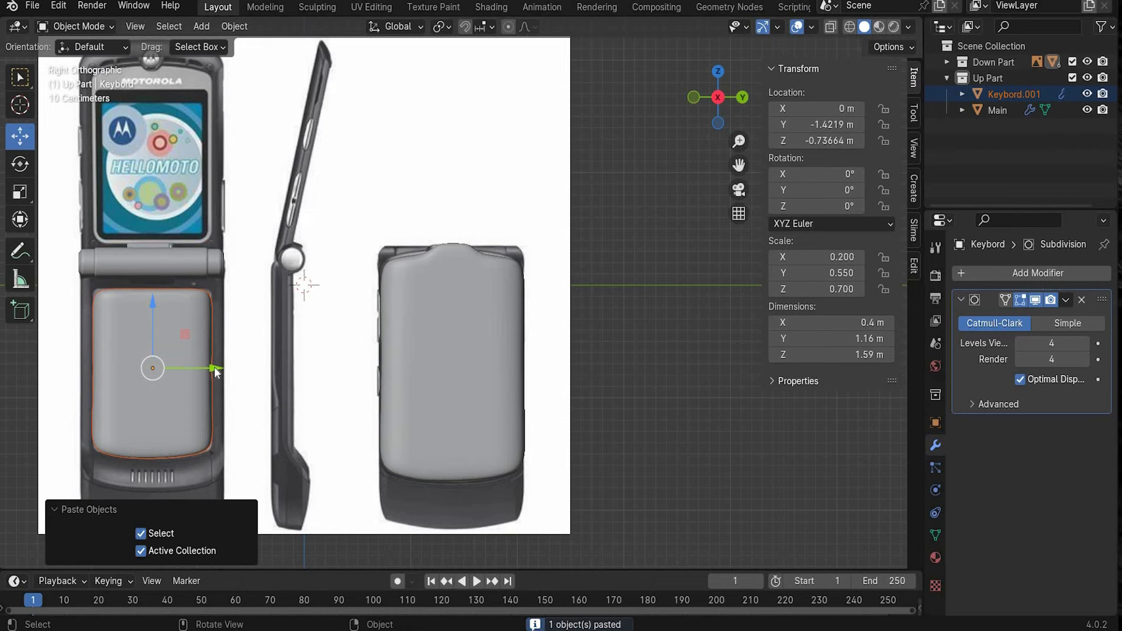
{"action": "left_click_drag", "start_coordinate": [214, 367], "coordinate": [512, 365]}
Switch to wireframe display, scale the copy to Y 0.52 and Z 0.36, and raise it around the pictured outer display
{"action": "key", "text": "shift+z"}
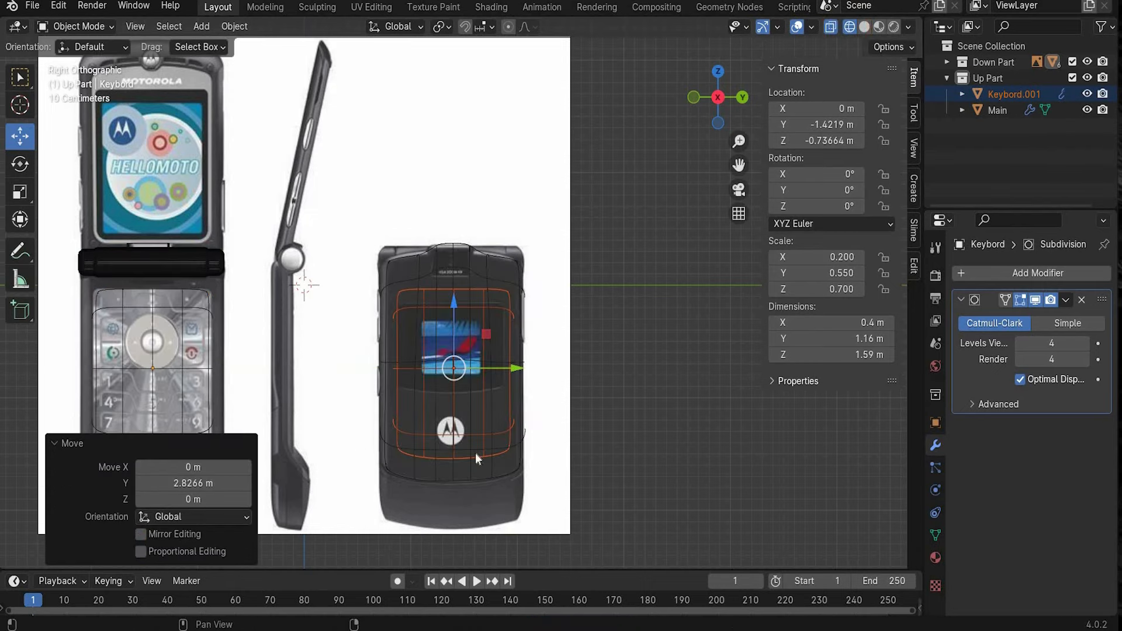
{"action": "scroll", "coordinate": [461, 413], "scroll_direction": "up", "scroll_amount": 1}
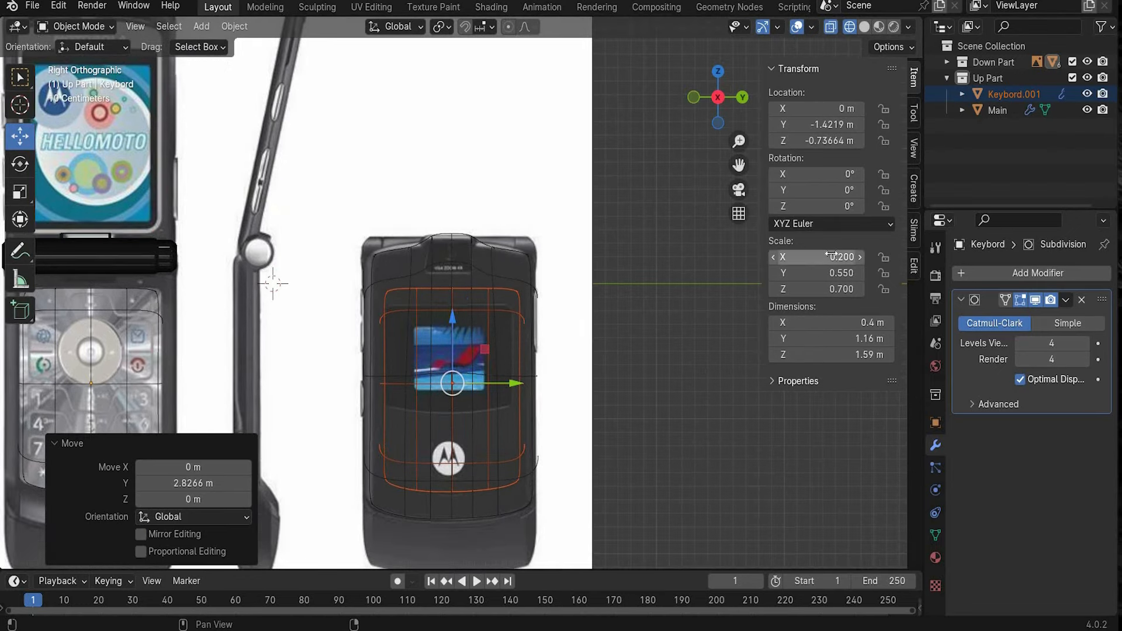
{"action": "key", "text": "ctrl+z"}
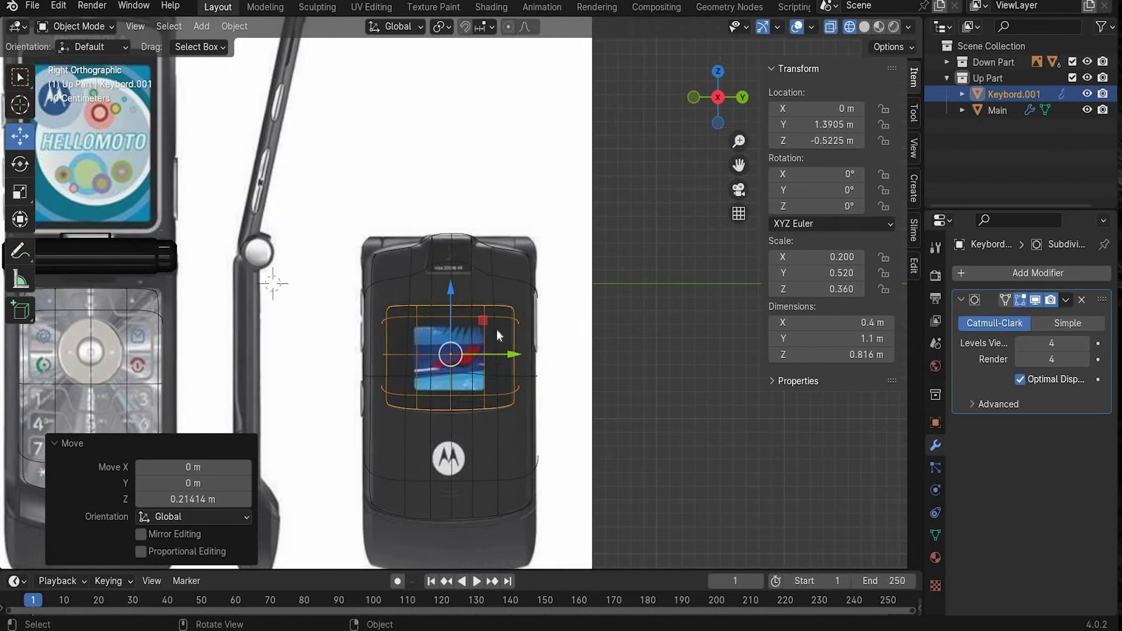
Rename the scaled Keybord copy to Display Frame
{"action": "double_click", "coordinate": [1012, 93]}
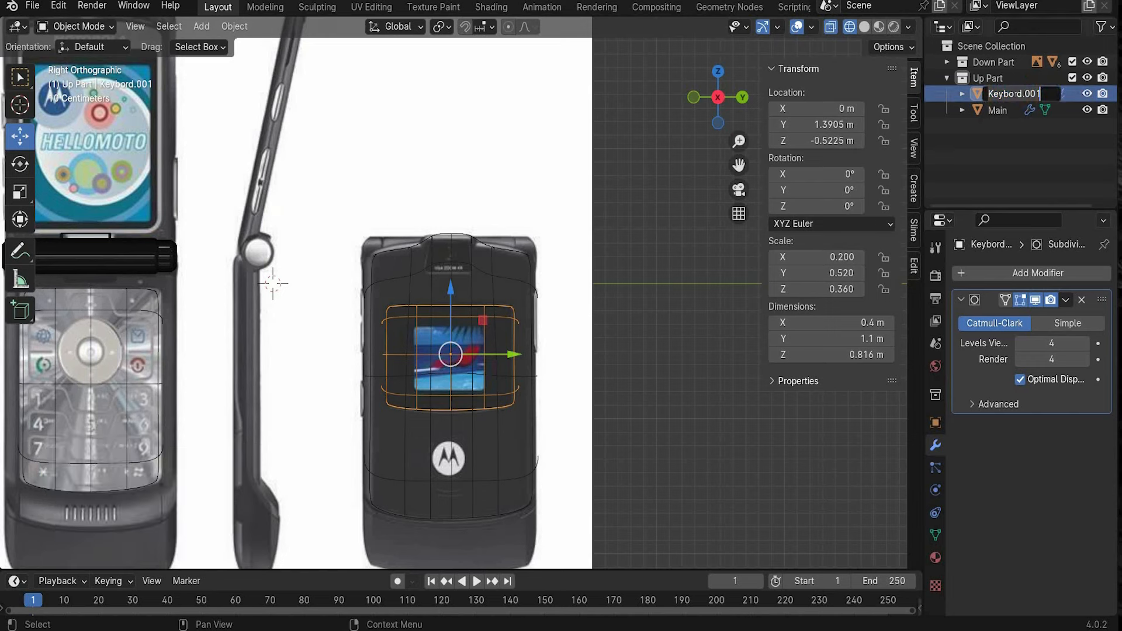
{"action": "type", "text": "Display Frame"}
{"action": "key", "text": "Return"}
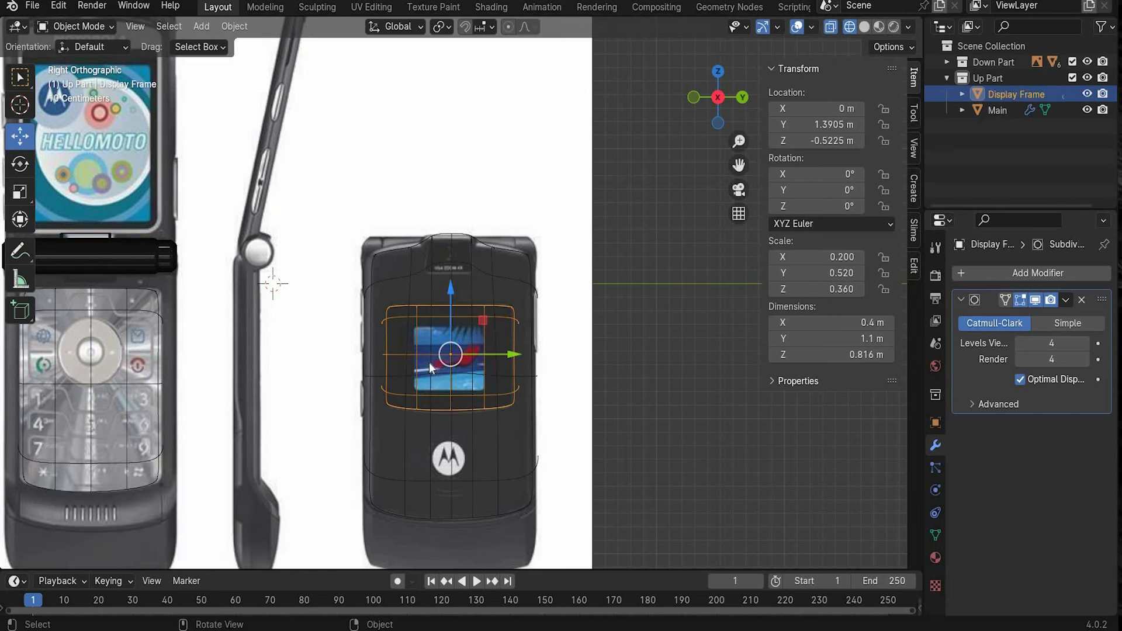
Add a cube scaled to 0.05, 0.286 and 0.25, and place it over the outer screen at Y 1.3848 m, Z -0.552 m
{"action": "left_click", "coordinate": [201, 26]}
{"action": "mouse_move", "coordinate": [222, 44]}
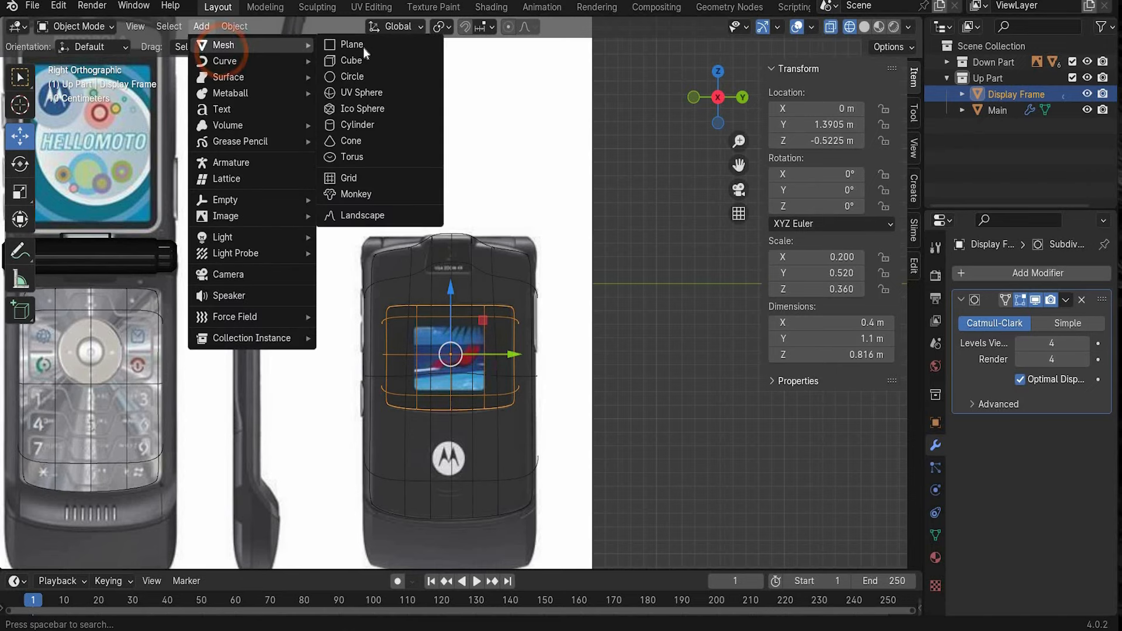
{"action": "left_click", "coordinate": [356, 61]}
{"action": "left_click_drag", "start_coordinate": [331, 277], "coordinate": [507, 281]}
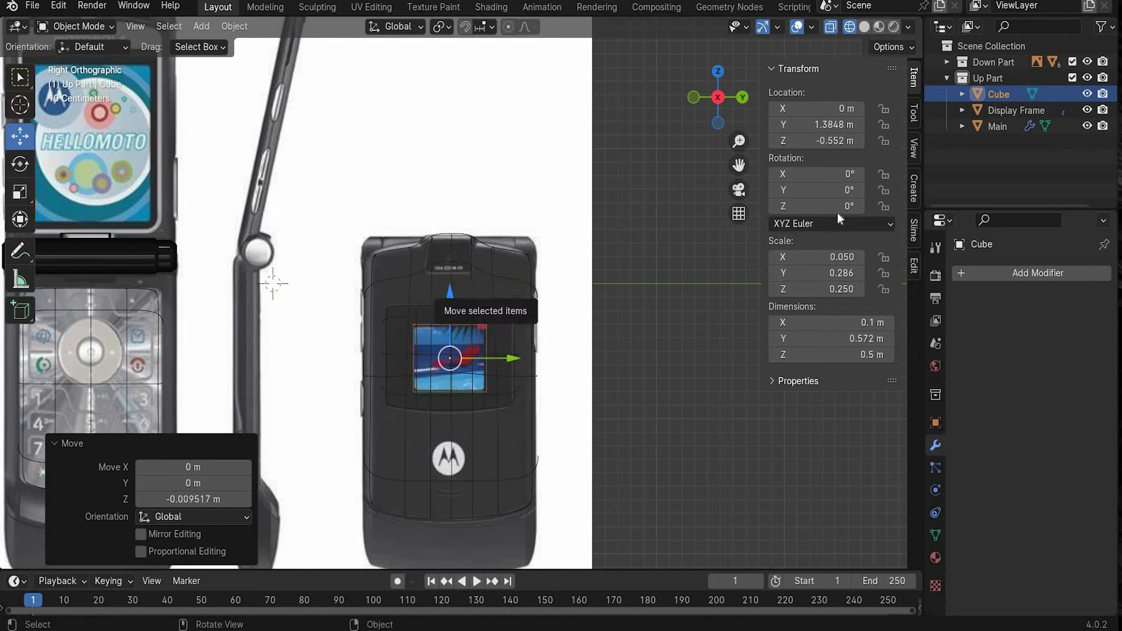
Rename the new cube over the outer screen to Display Front
{"action": "double_click", "coordinate": [996, 94]}
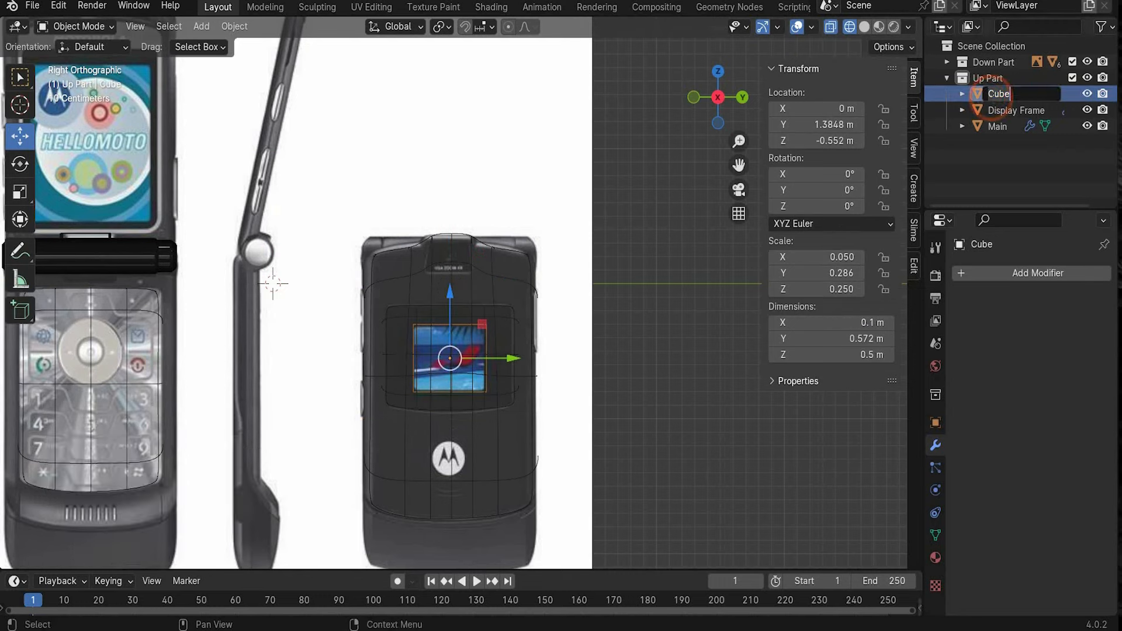
{"action": "type", "text": "Display Front"}
{"action": "key", "text": "Return"}
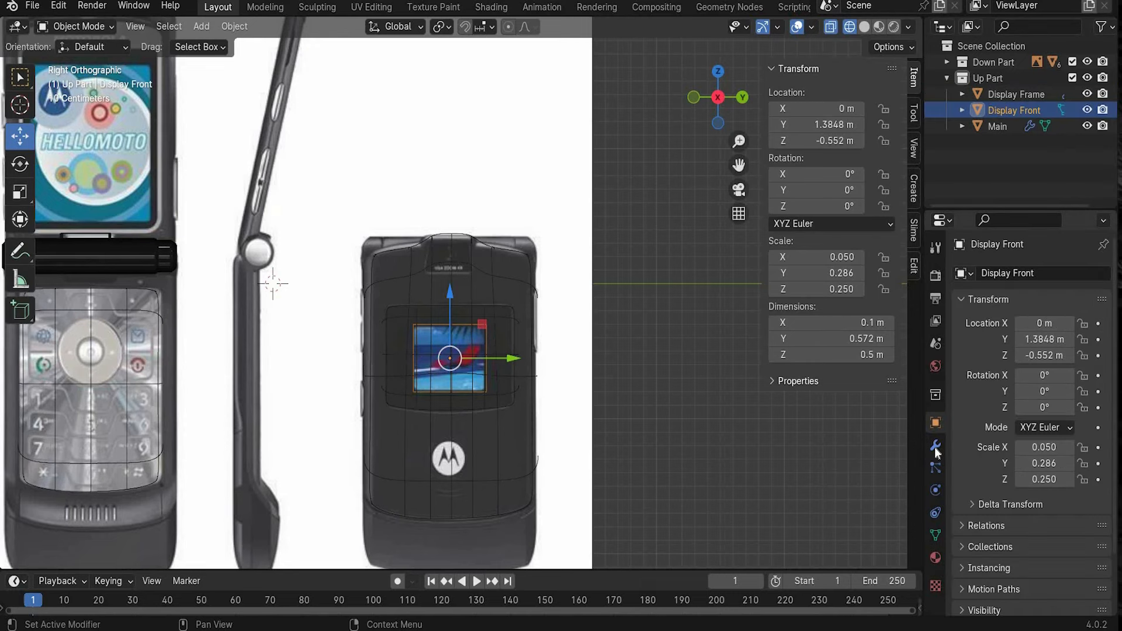
Add a Bevel modifier to Display Front with an amount of 0.08 m and 19 segments
{"action": "left_click", "coordinate": [970, 273]}
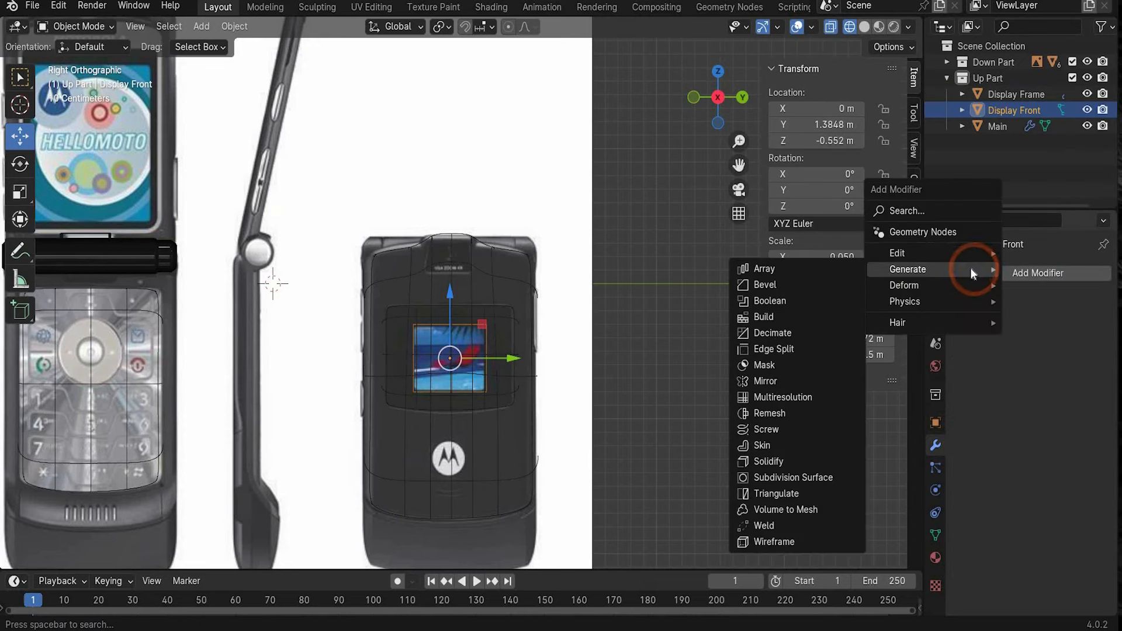
{"action": "left_click", "coordinate": [763, 290]}
{"action": "left_click", "coordinate": [1049, 361]}
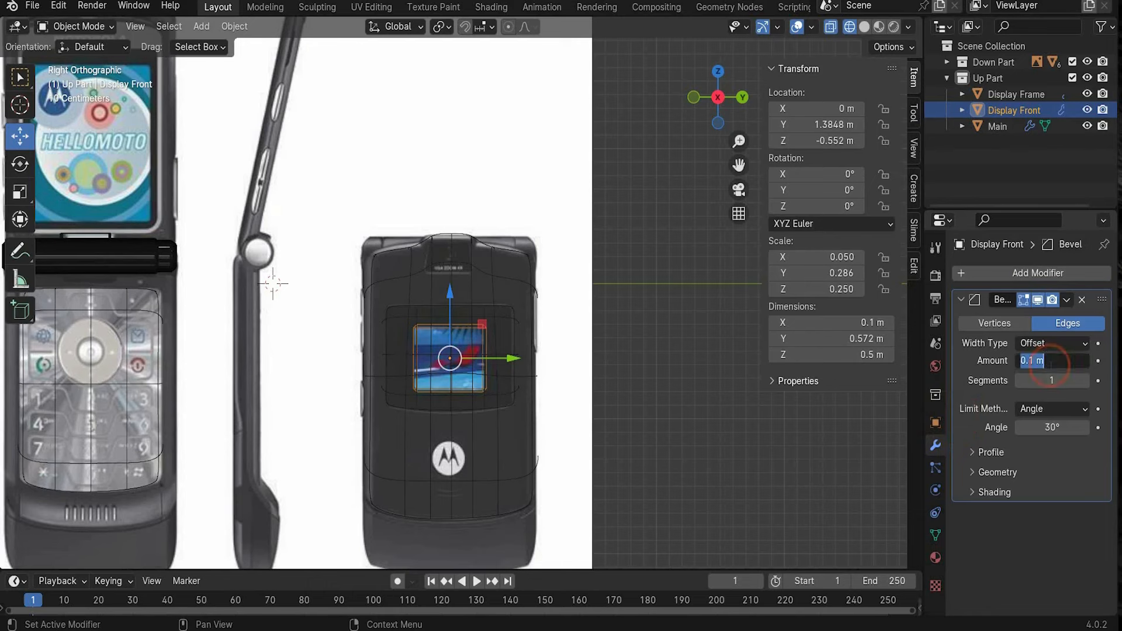
{"action": "type", "text": "0.08"}
{"action": "key", "text": "Return"}
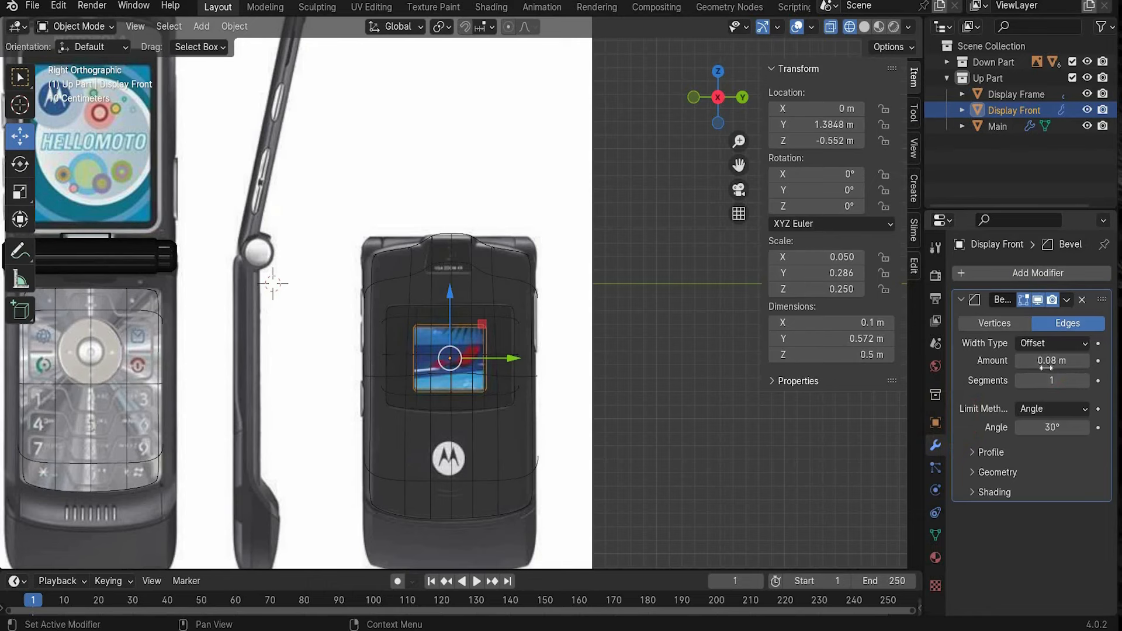
{"action": "left_click", "coordinate": [1058, 380]}
{"action": "type", "text": "19"}
{"action": "key", "text": "Return"}
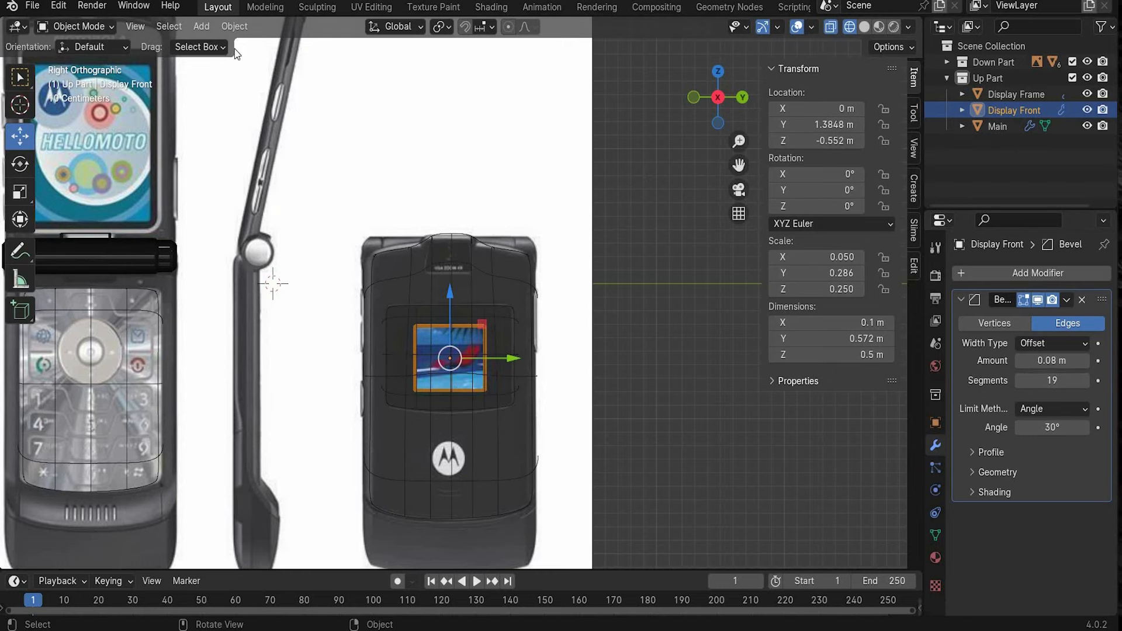
Add a cylinder mesh with a Y rotation of 90°
{"action": "left_click", "coordinate": [237, 27]}
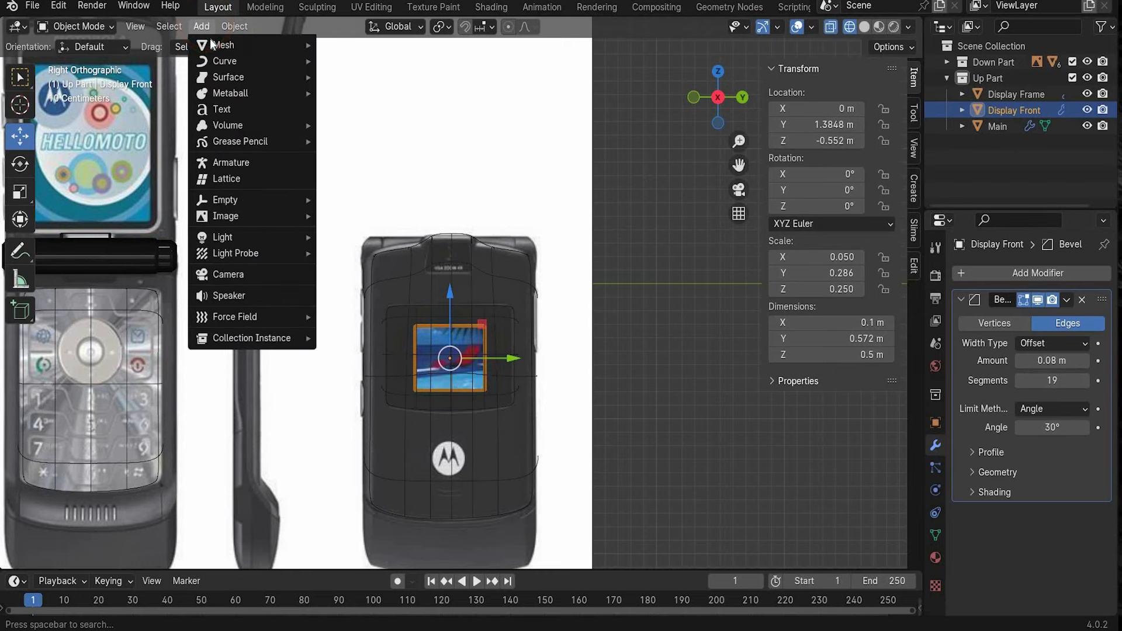
{"action": "mouse_move", "coordinate": [234, 45]}
{"action": "left_click", "coordinate": [378, 92]}
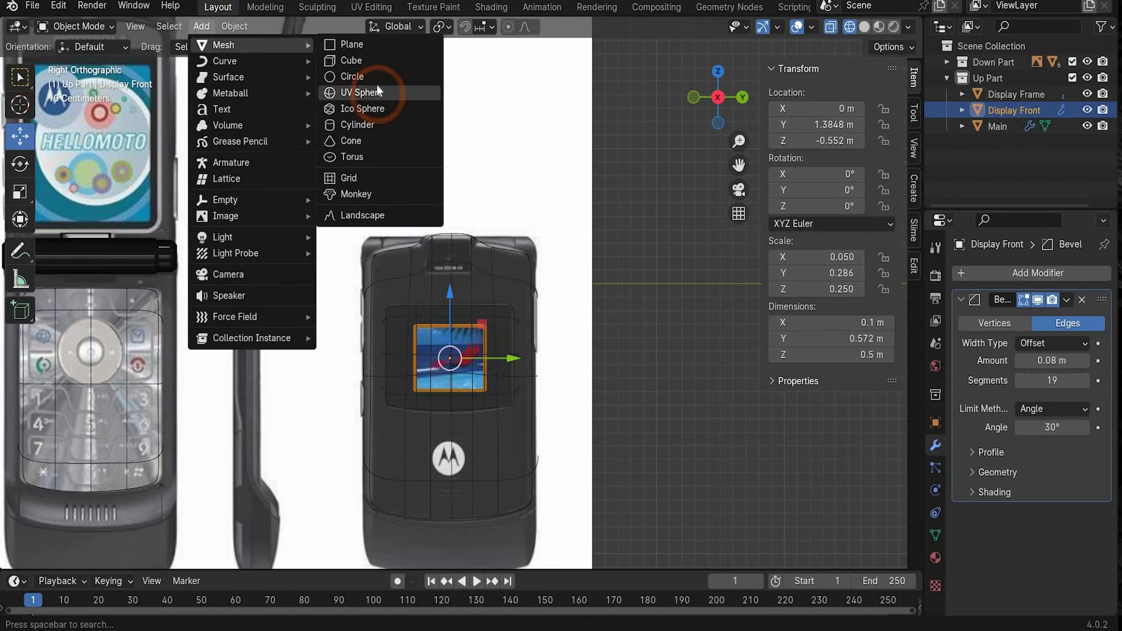
{"action": "left_click", "coordinate": [357, 125]}
{"action": "left_click", "coordinate": [188, 534]}
{"action": "type", "text": "90"}
{"action": "key", "text": "Return"}
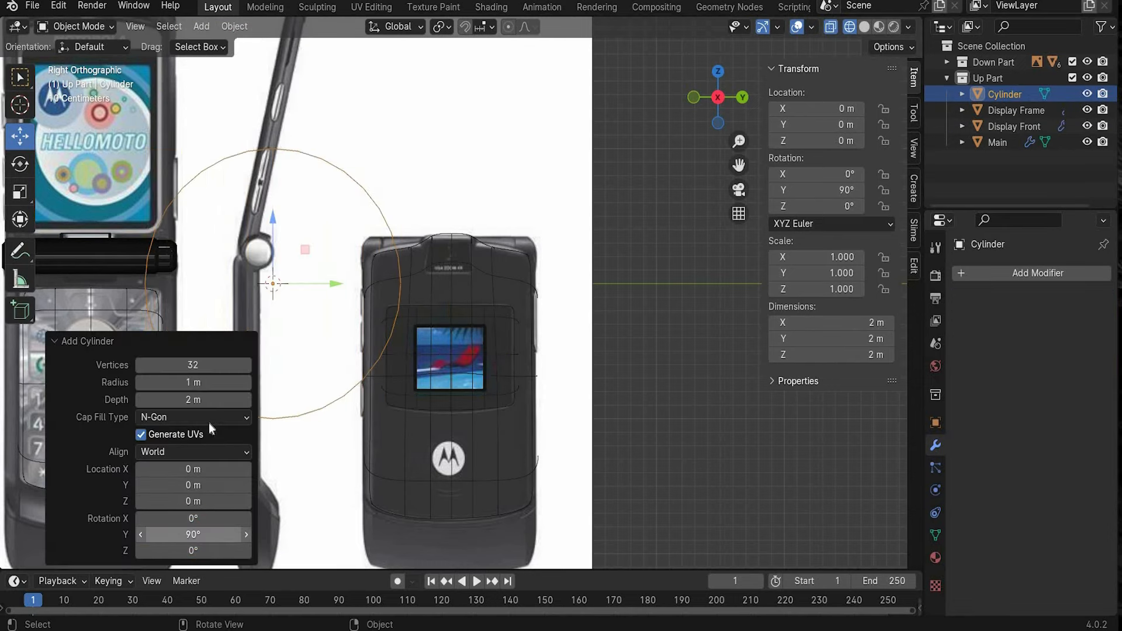
Place the cylinder over the closed phone's logo at Y 1.38 m, Z -1.2995 m, with a 0.14 m radius and 0.1 m depth
{"action": "left_click_drag", "start_coordinate": [336, 284], "coordinate": [536, 485]}
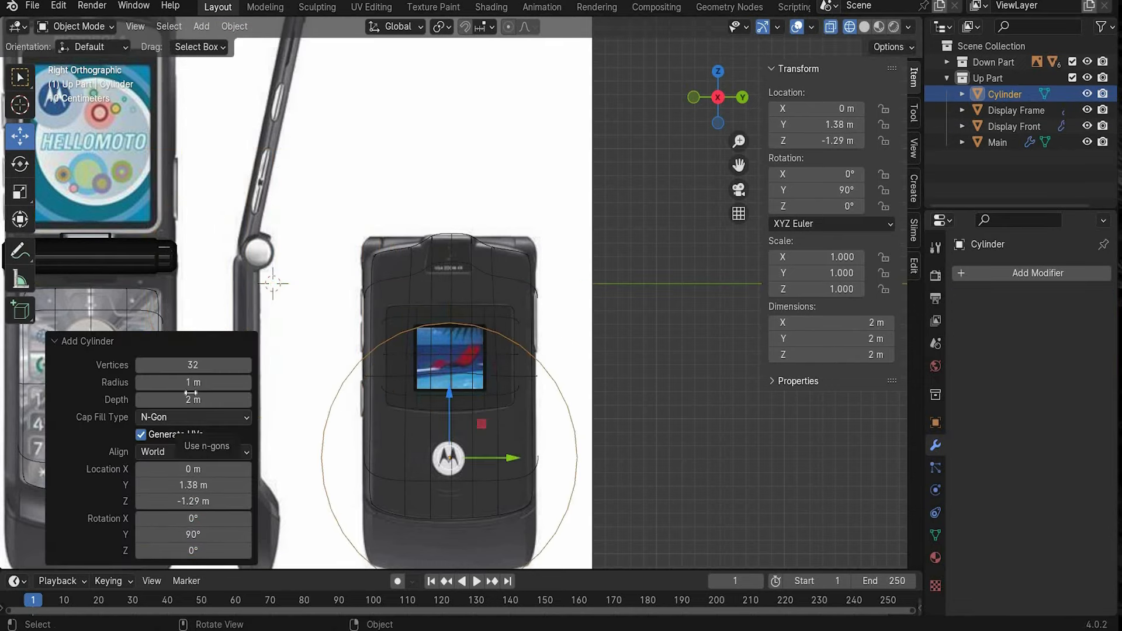
{"action": "left_click", "coordinate": [188, 382]}
{"action": "type", "text": "0.1"}
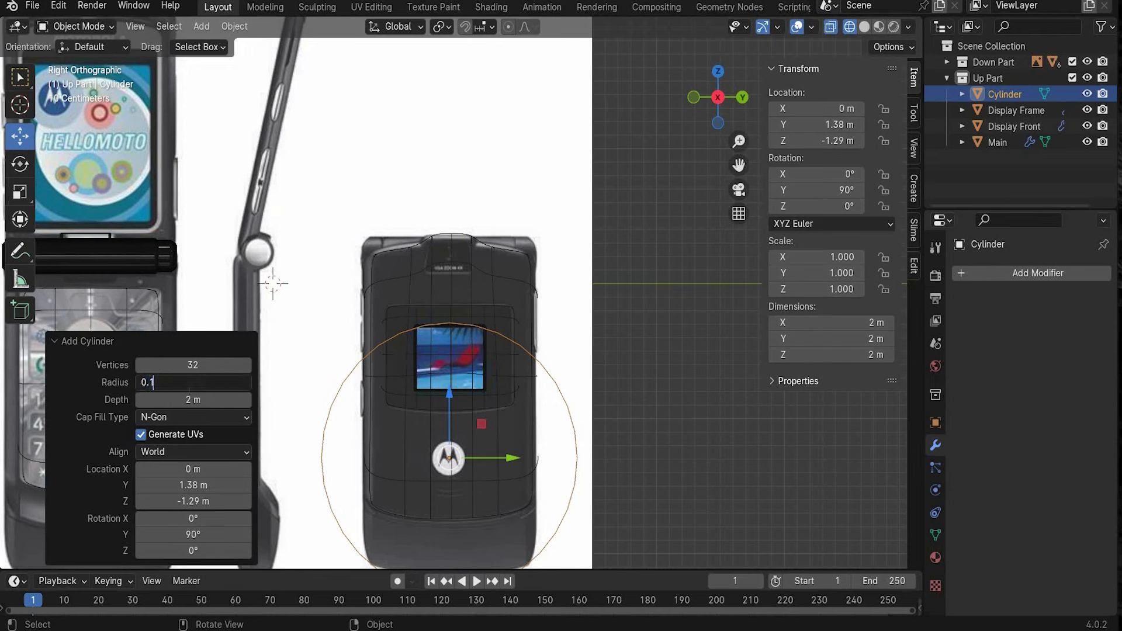
{"action": "type", "text": "4"}
{"action": "key", "text": "Return"}
{"action": "left_click", "coordinate": [193, 399]}
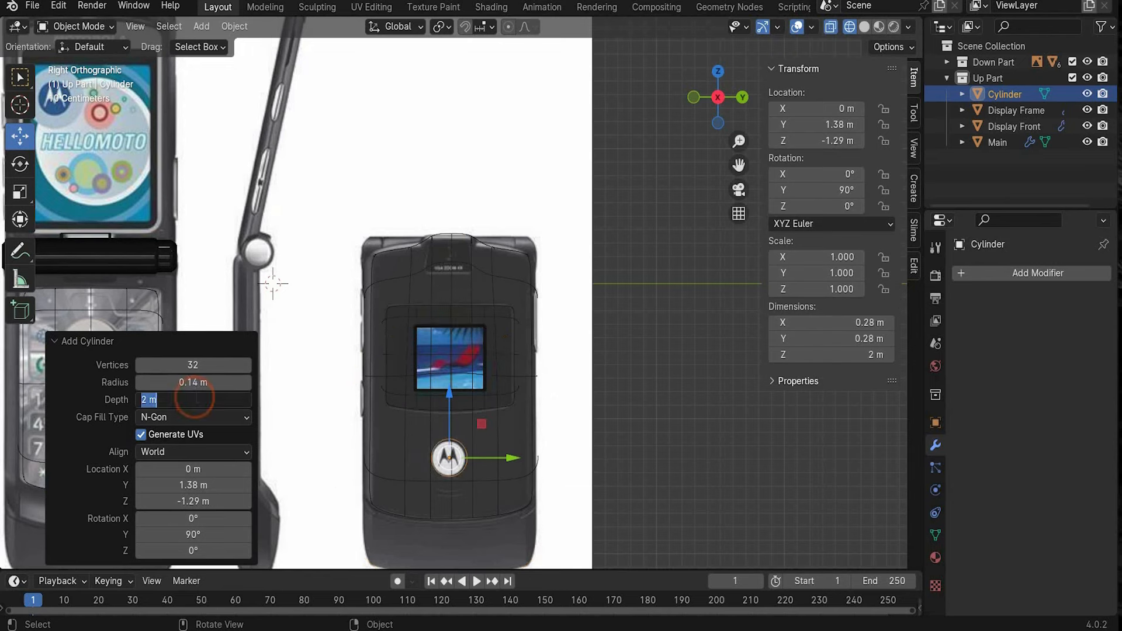
{"action": "type", "text": "0.1"}
{"action": "key", "text": "Return"}
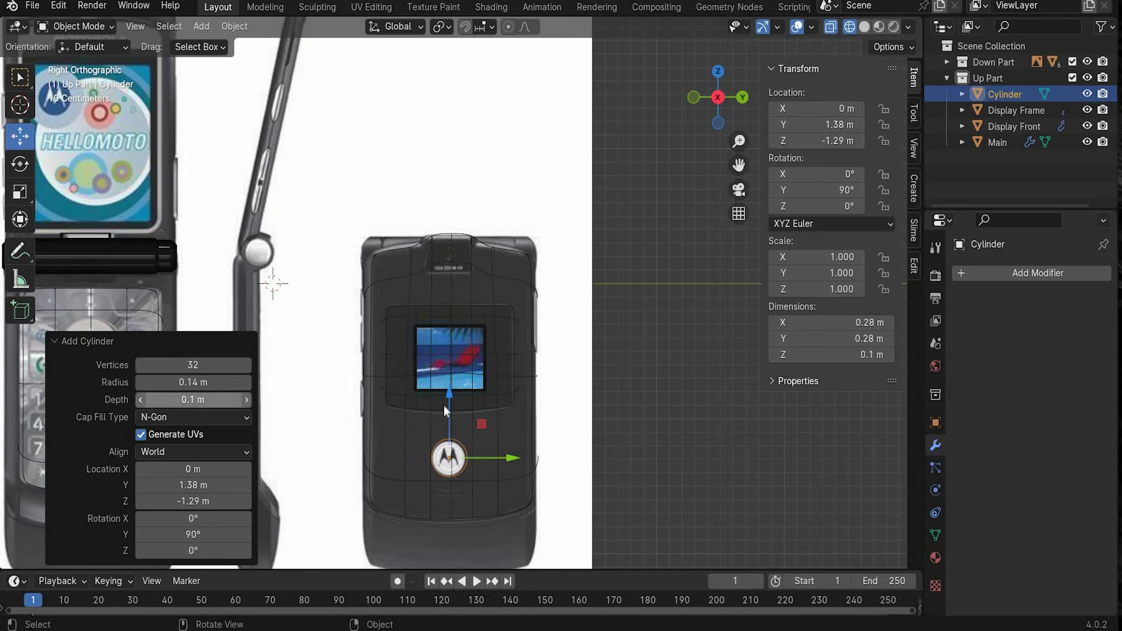
{"action": "left_click_drag", "start_coordinate": [447, 408], "coordinate": [446, 413]}
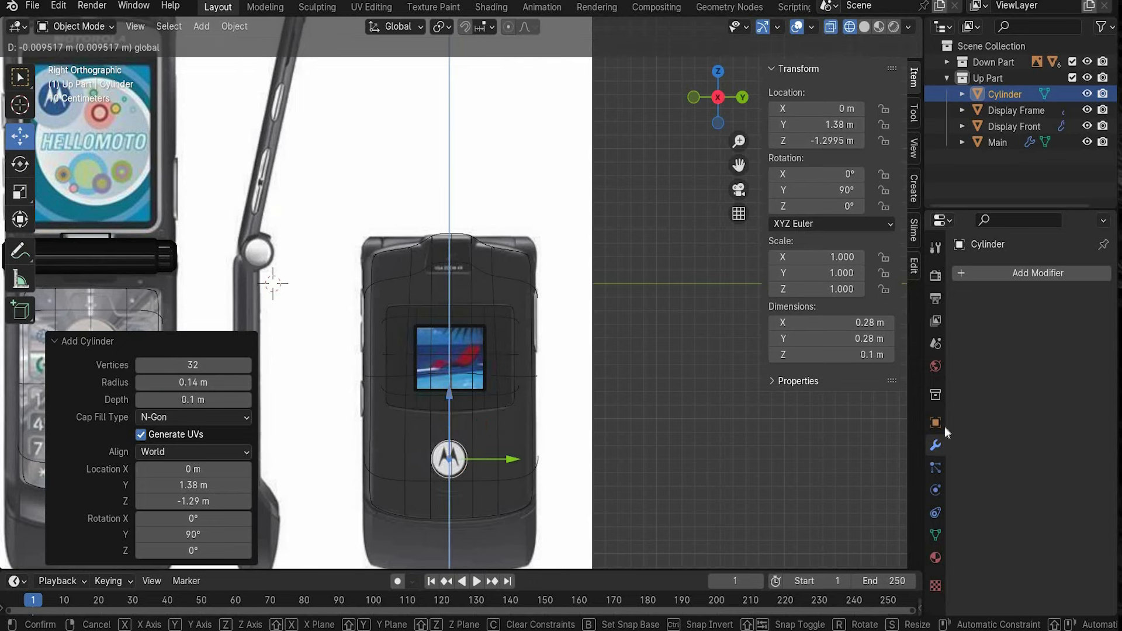
Add a Bevel modifier to the cylinder with an amount of 0.02 m and 10 segments
{"action": "left_click", "coordinate": [956, 276]}
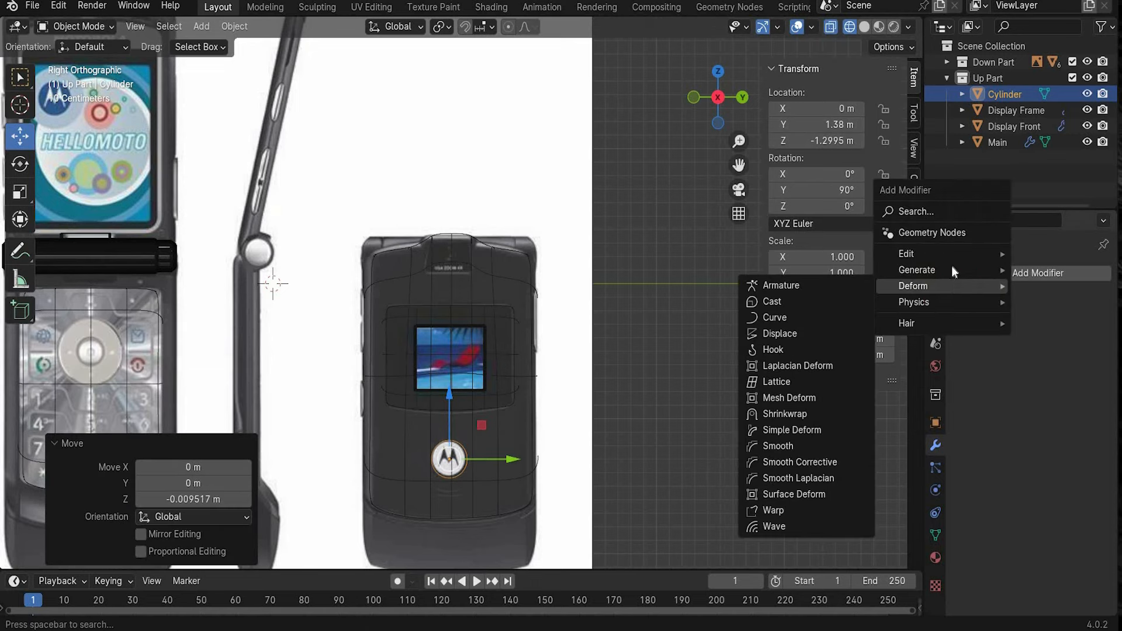
{"action": "mouse_move", "coordinate": [947, 270]}
{"action": "left_click", "coordinate": [774, 286]}
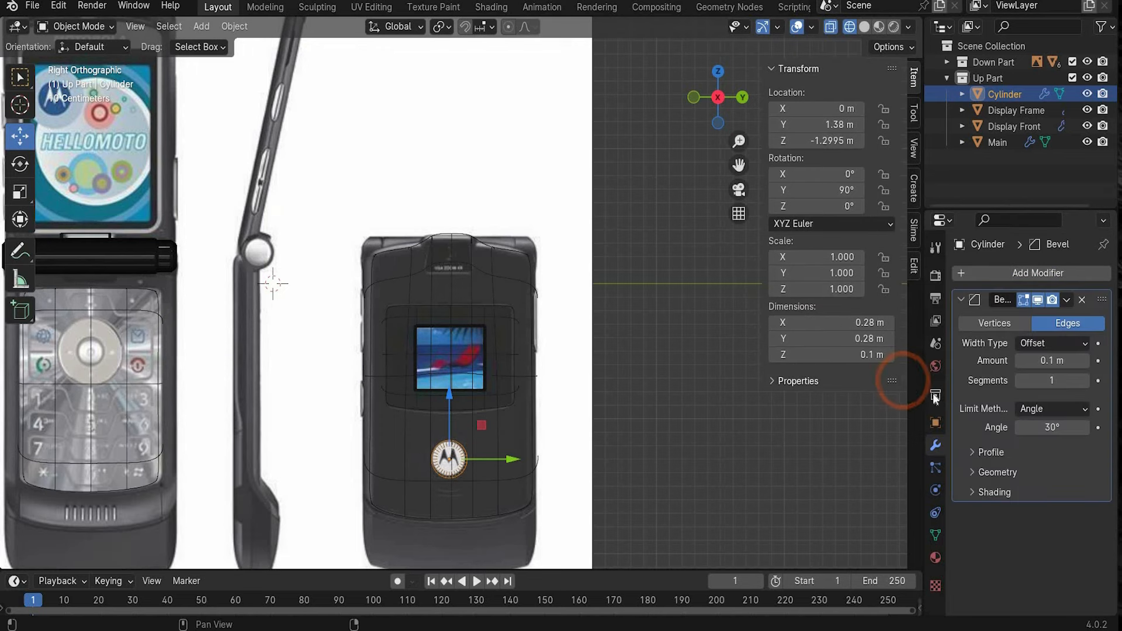
{"action": "left_click", "coordinate": [1041, 362]}
{"action": "type", "text": "0."}
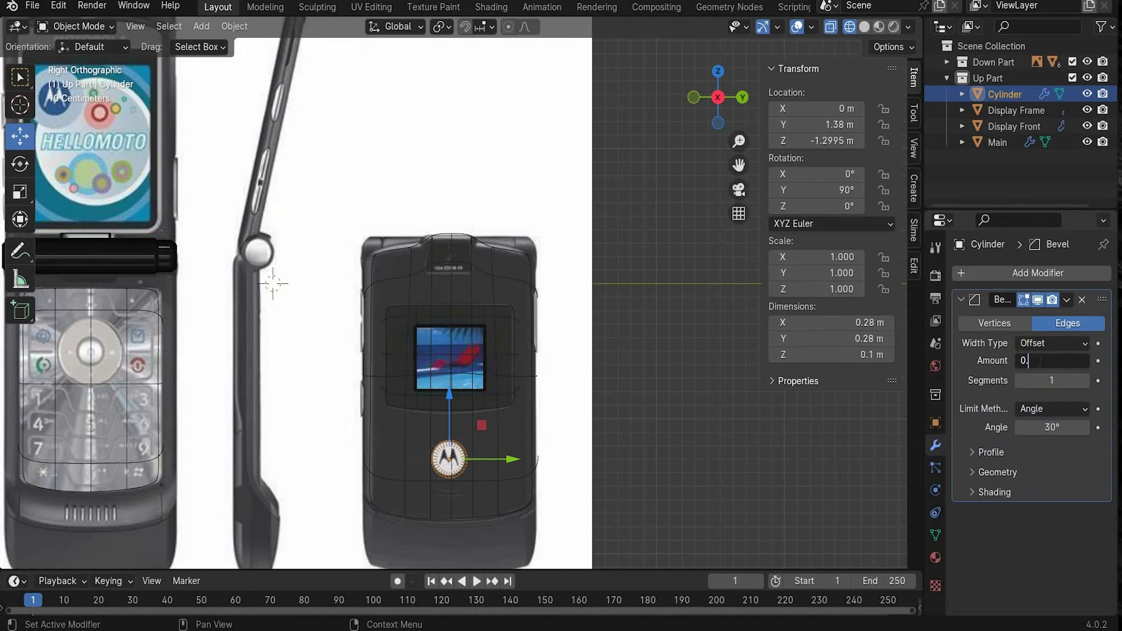
{"action": "type", "text": "02"}
{"action": "key", "text": "Return"}
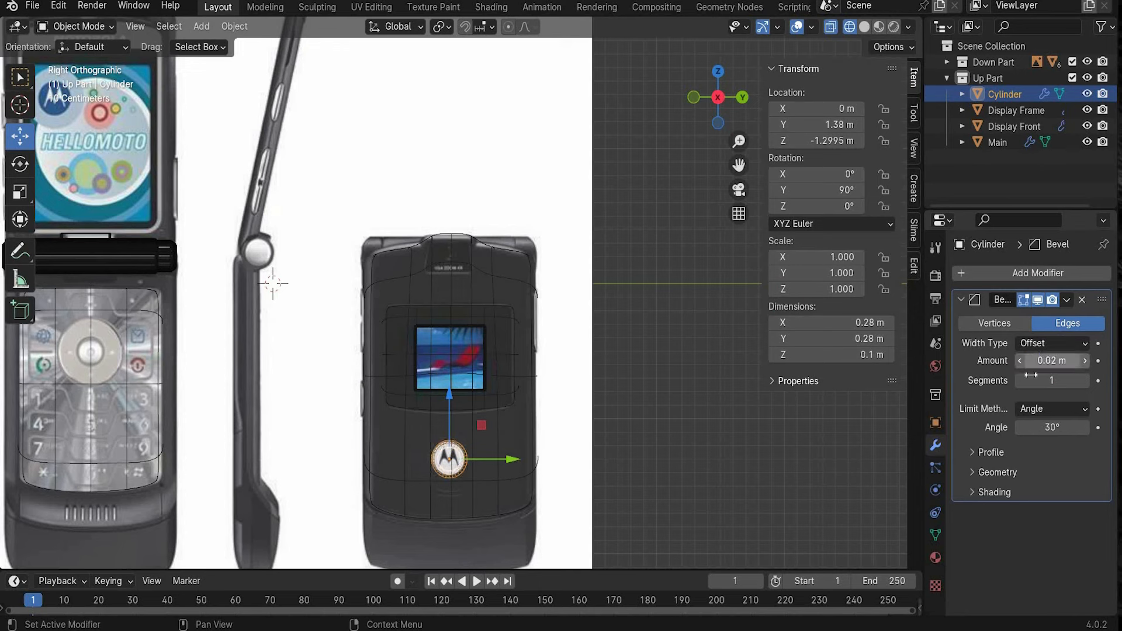
{"action": "left_click", "coordinate": [1044, 381]}
{"action": "type", "text": "10"}
{"action": "key", "text": "Return"}
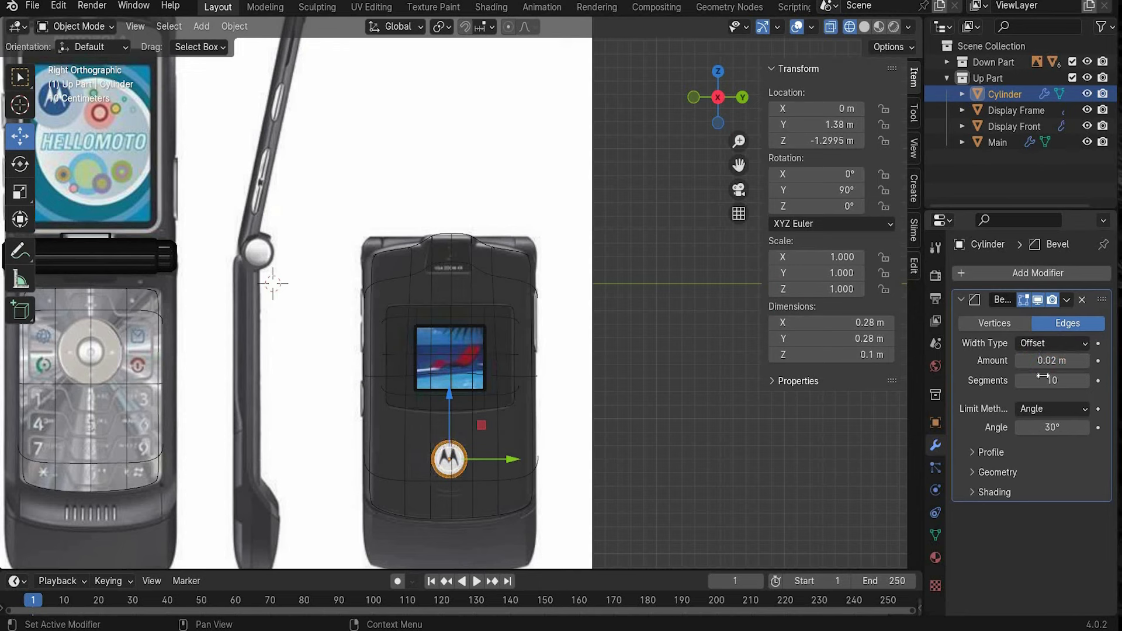
Rename the bevelled cylinder to Logo
{"action": "double_click", "coordinate": [1002, 93]}
{"action": "type", "text": "Logo"}
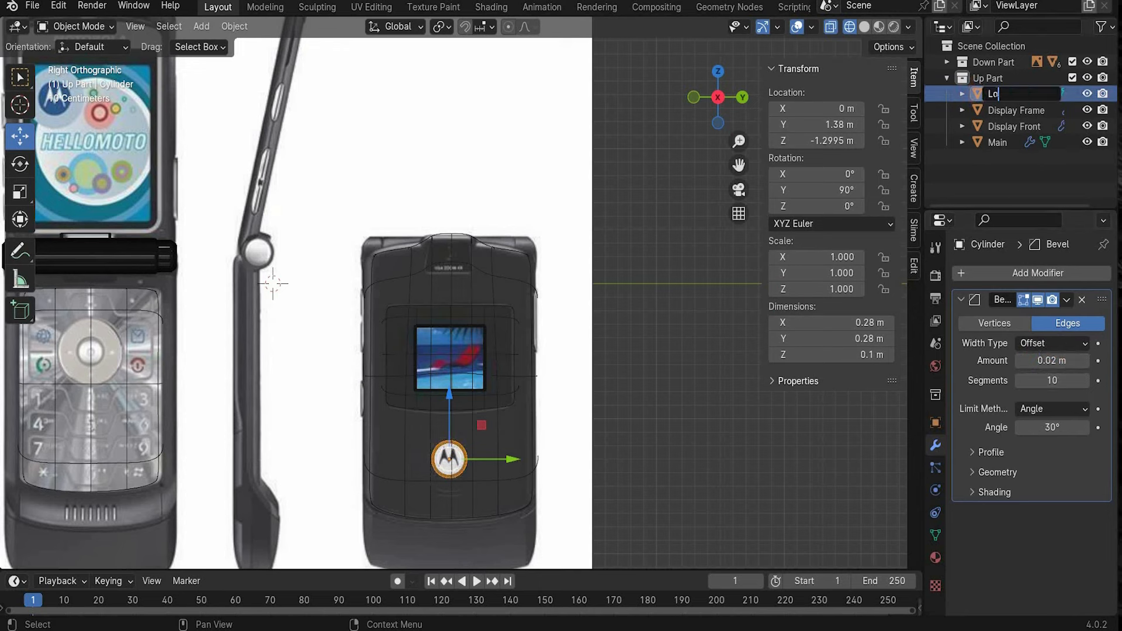
{"action": "key", "text": "Return"}
Switch to solid shading and offset the Up Part objects along X so they layer outward, with Main at X 0.099932 m
{"action": "left_click", "coordinate": [864, 27]}
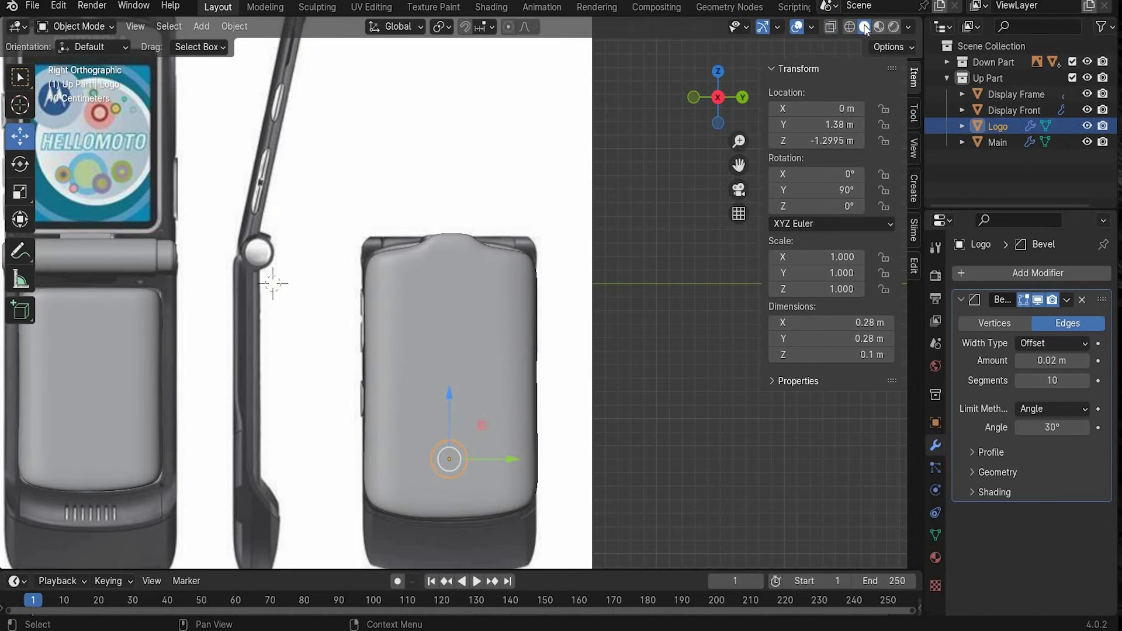
{"action": "scroll", "coordinate": [362, 226], "scroll_direction": "down", "scroll_amount": 1}
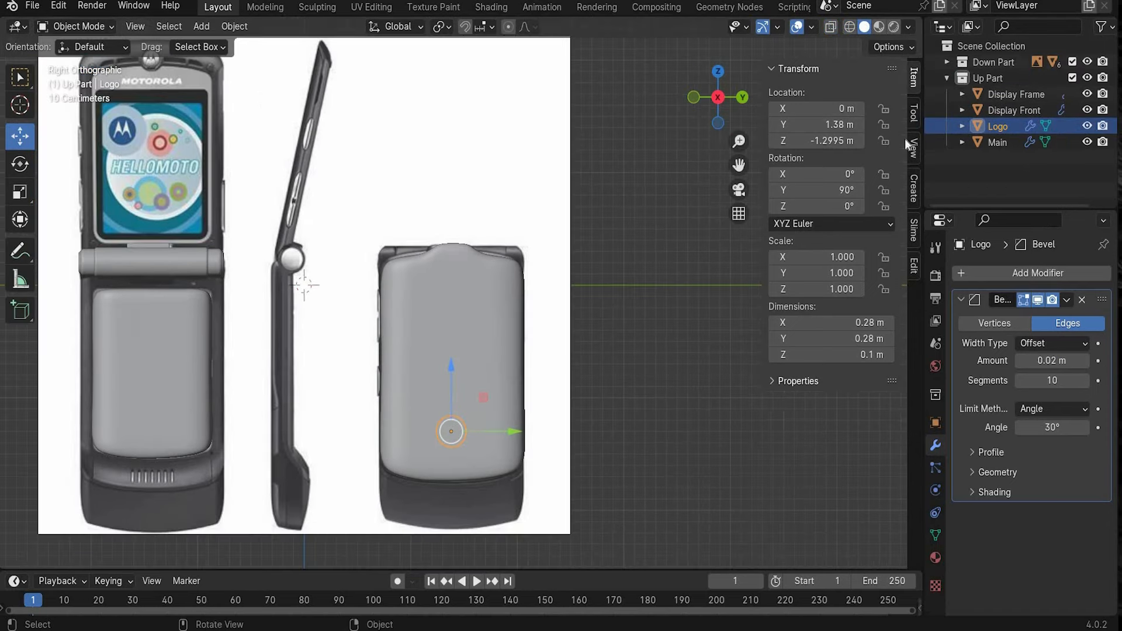
{"action": "left_click", "coordinate": [947, 62]}
{"action": "left_click", "coordinate": [1085, 94]}
{"action": "left_click", "coordinate": [574, 149]}
{"action": "left_click", "coordinate": [742, 97]}
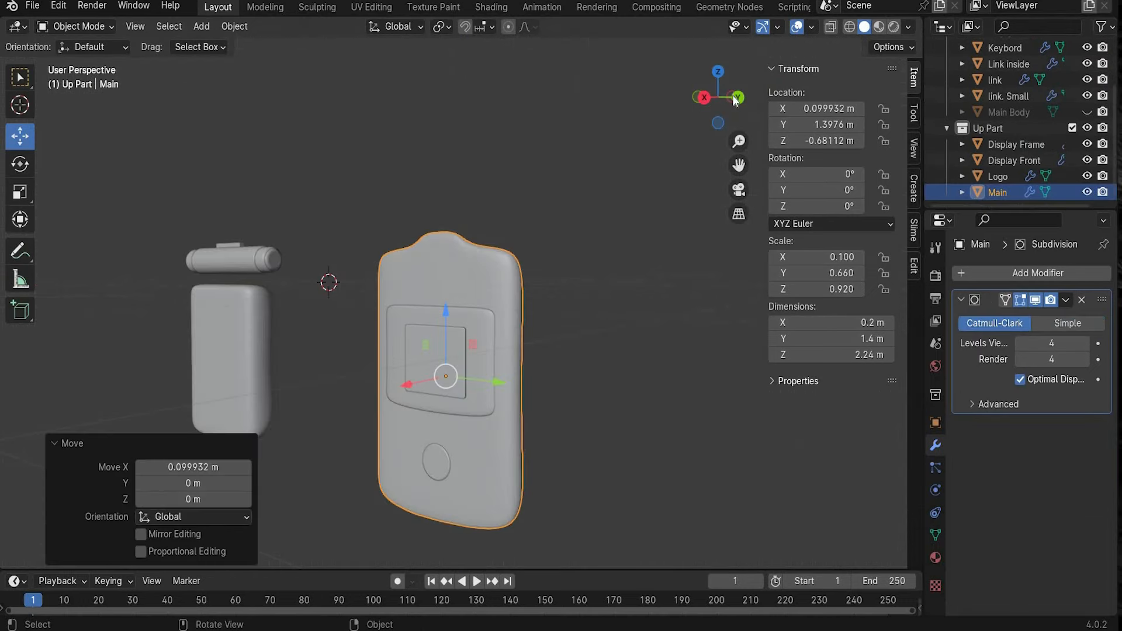
{"action": "left_click", "coordinate": [735, 99]}
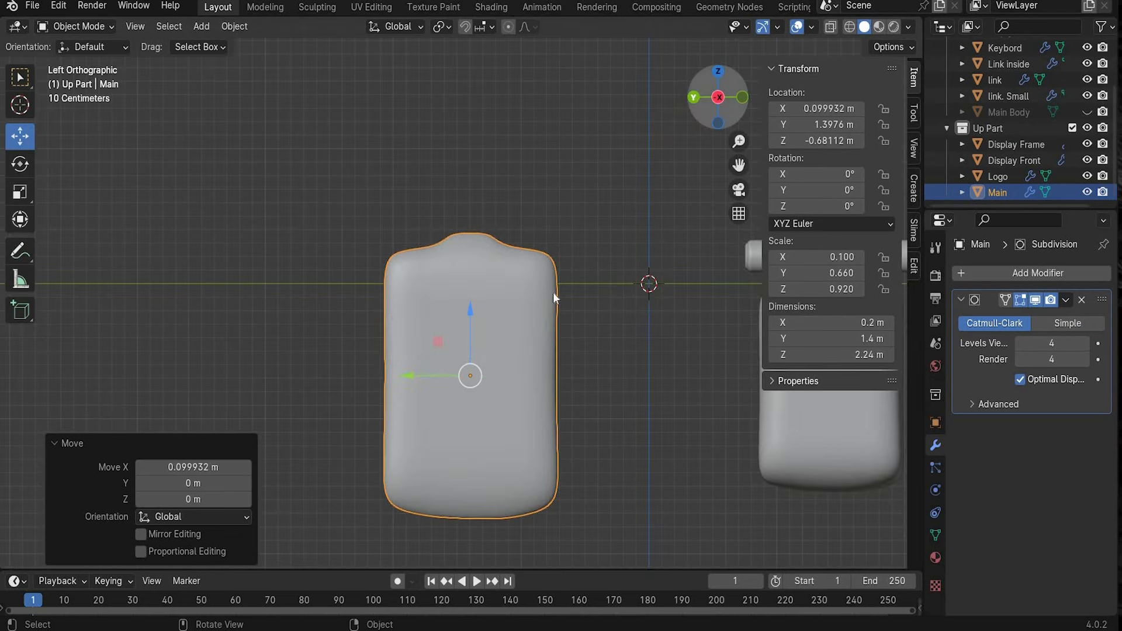
{"action": "left_click", "coordinate": [694, 97]}
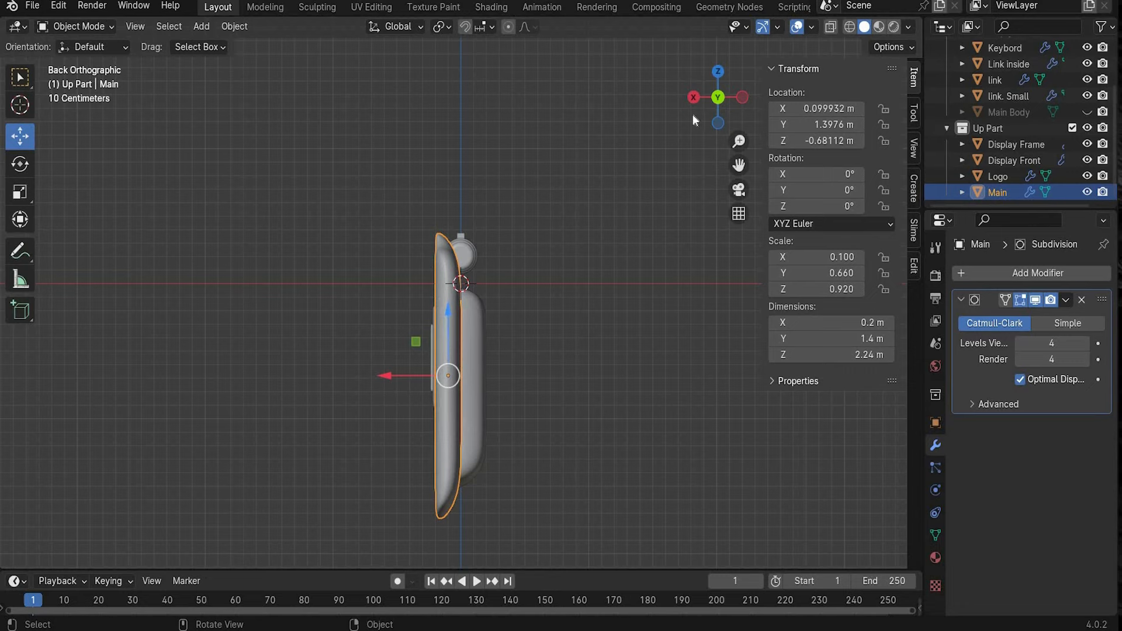
{"action": "key", "text": "KP_3"}
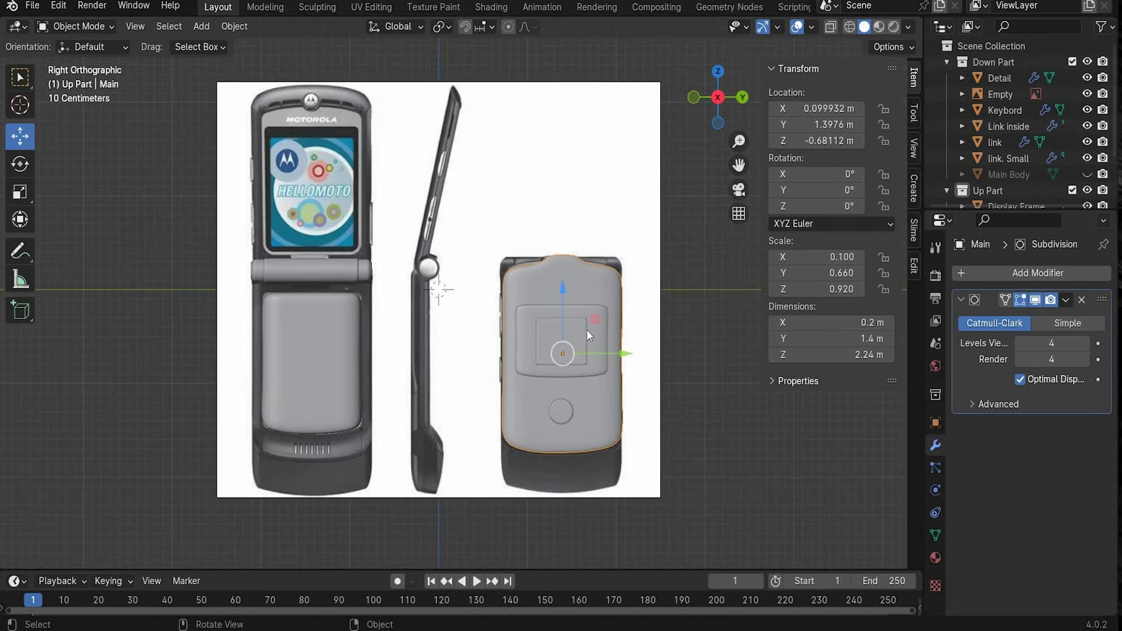
Duplicate Display Front over the inner screen at Y -1.4659 m, Z 1.1268 m, and rename the copy 2 Display Front.001
{"action": "left_click", "coordinate": [583, 330]}
{"action": "key", "text": "ctrl+c"}
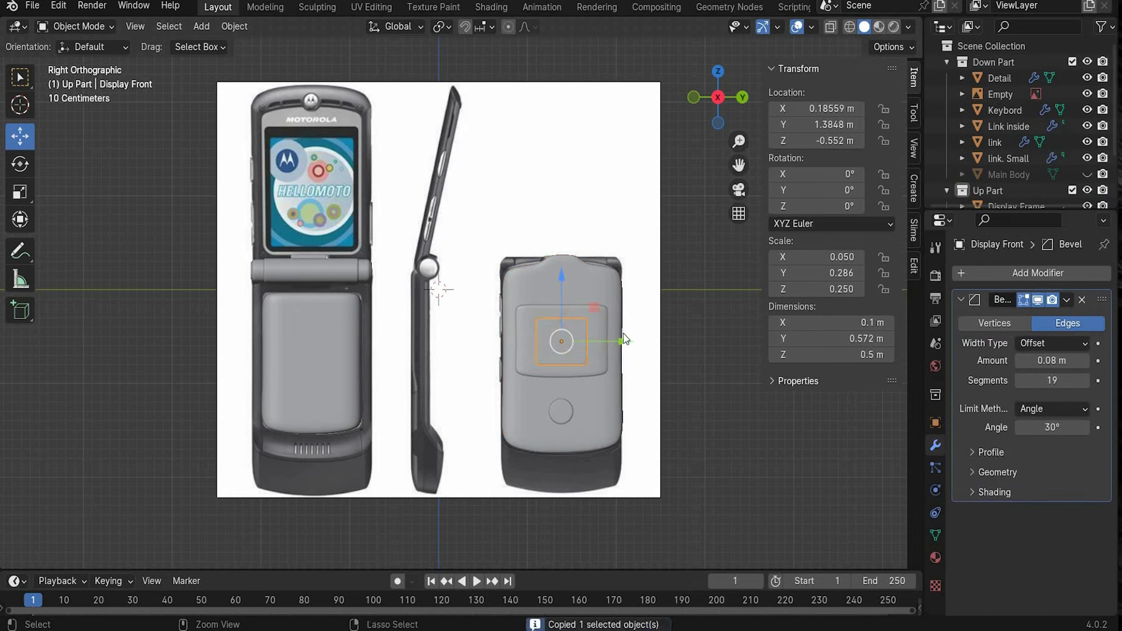
{"action": "key", "text": "ctrl+v"}
{"action": "key", "text": "g"}
{"action": "key", "text": "y"}
{"action": "left_click_drag", "start_coordinate": [308, 277], "coordinate": [307, 120]}
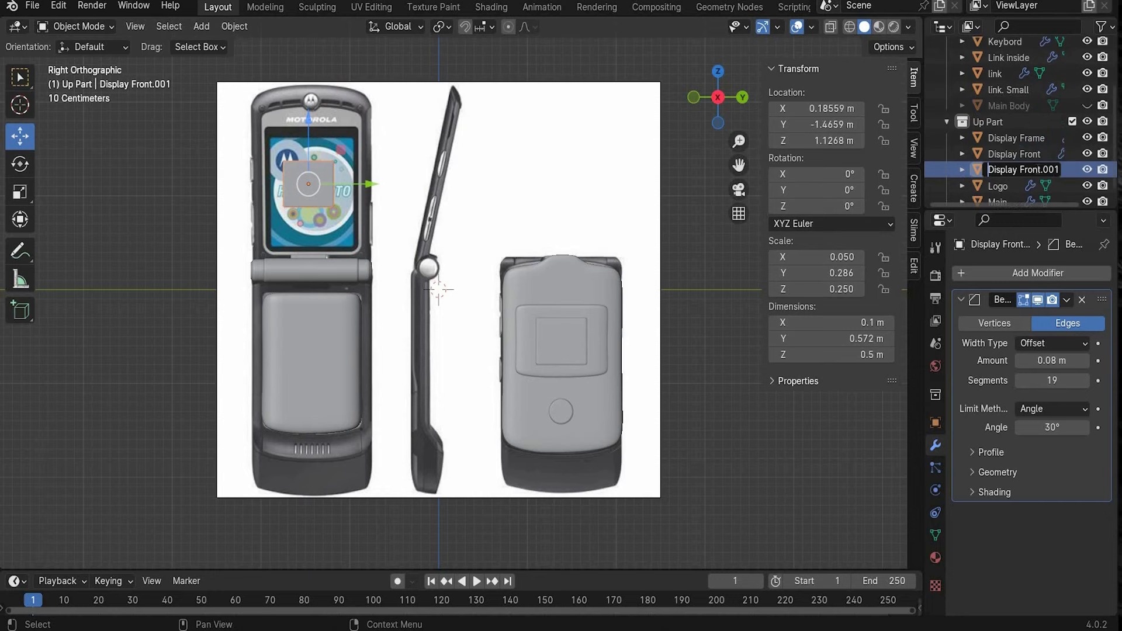
{"action": "type", "text": "2"}
{"action": "key", "text": "Return"}
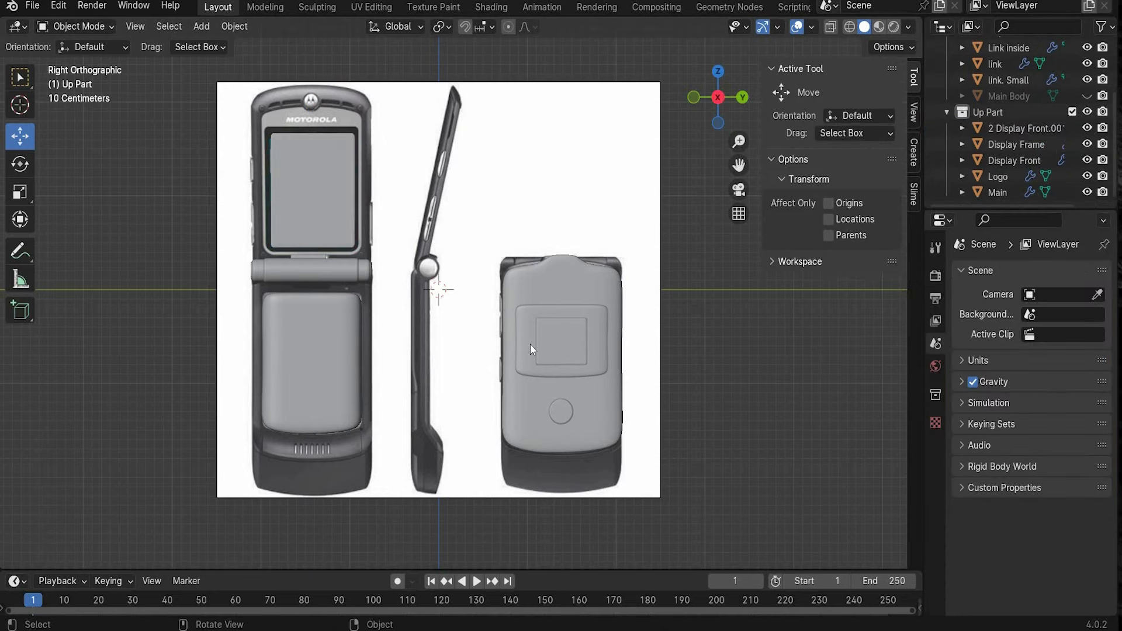
Duplicate Display Frame in place and rename the copy 2 Display Frame.001
{"action": "left_click", "coordinate": [531, 349]}
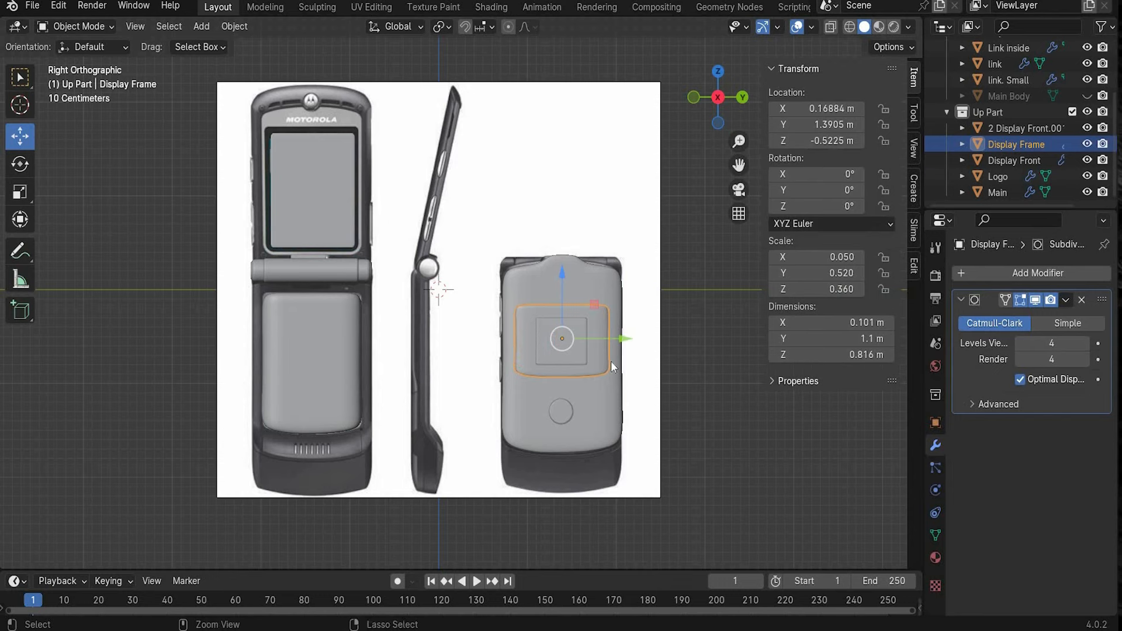
{"action": "key", "text": "ctrl+c"}
{"action": "key", "text": "ctrl+v"}
{"action": "double_click", "coordinate": [996, 159]}
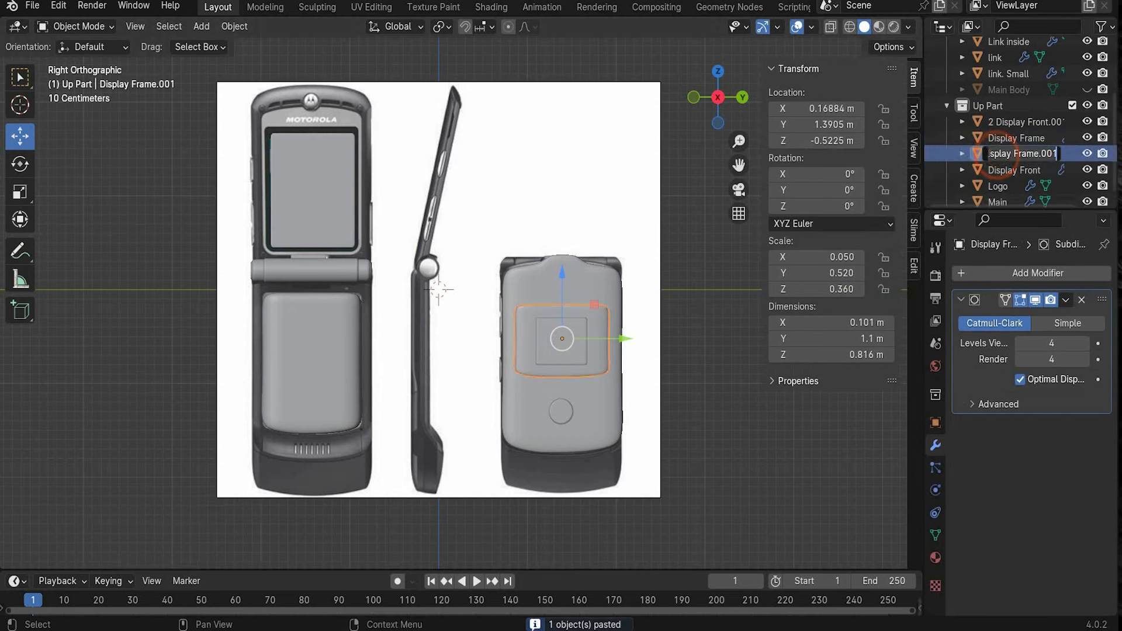
{"action": "left_click", "coordinate": [988, 153]}
{"action": "type", "text": "2 Di"}
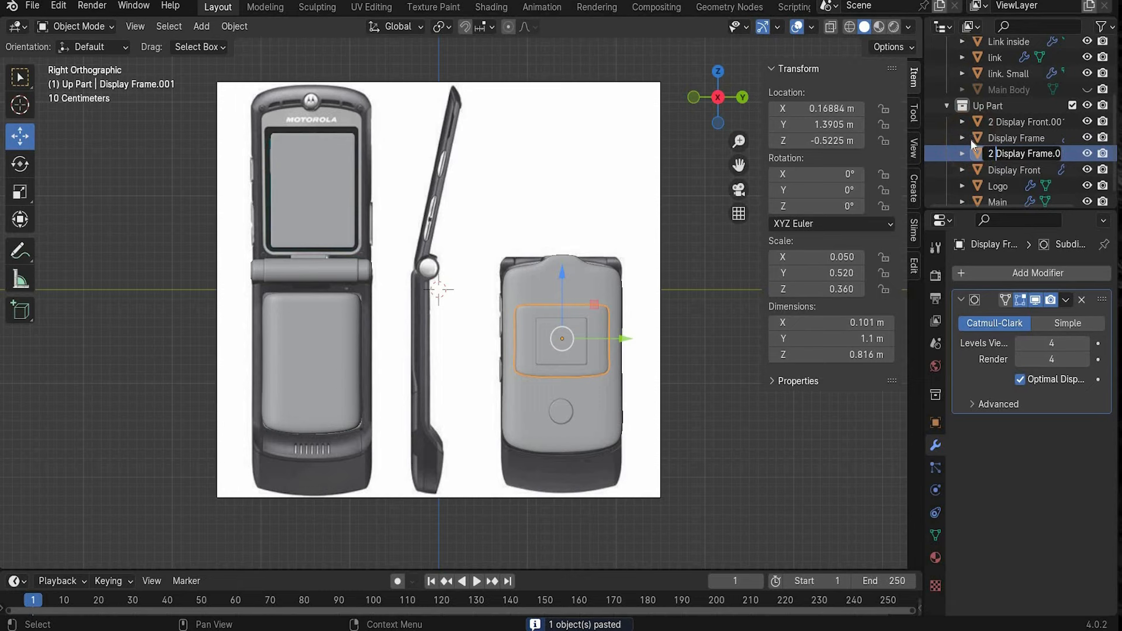
{"action": "key", "text": "Return"}
Move 2 Display Frame.001 over the inner screen at Y -1.4122 m, Z 1.2249 m, and set its Y rotation to 180°
{"action": "key", "text": "g"}
{"action": "key", "text": "y"}
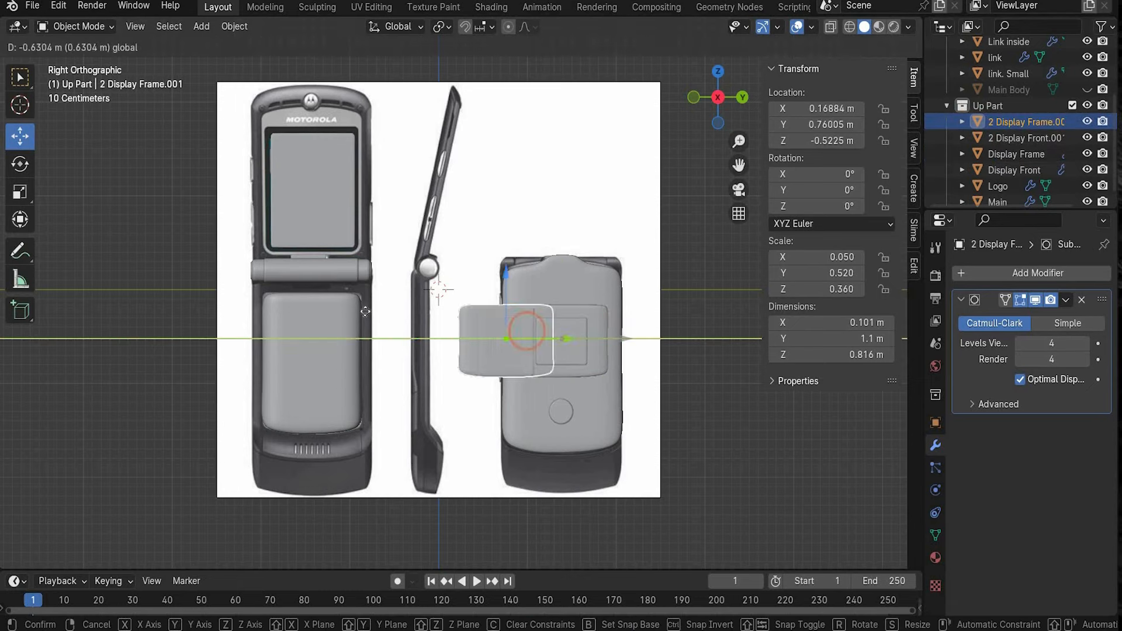
{"action": "left_click_drag", "start_coordinate": [527, 331], "coordinate": [366, 312]}
{"action": "left_click_drag", "start_coordinate": [304, 281], "coordinate": [363, 126]}
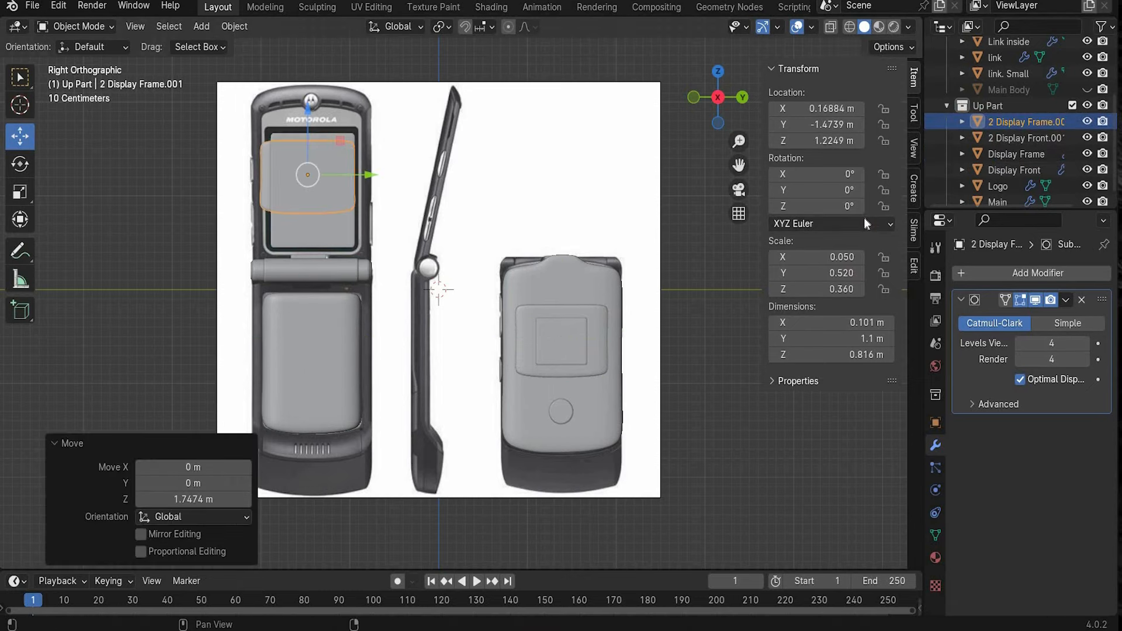
{"action": "left_click", "coordinate": [818, 190]}
{"action": "type", "text": "180"}
{"action": "key", "text": "Return"}
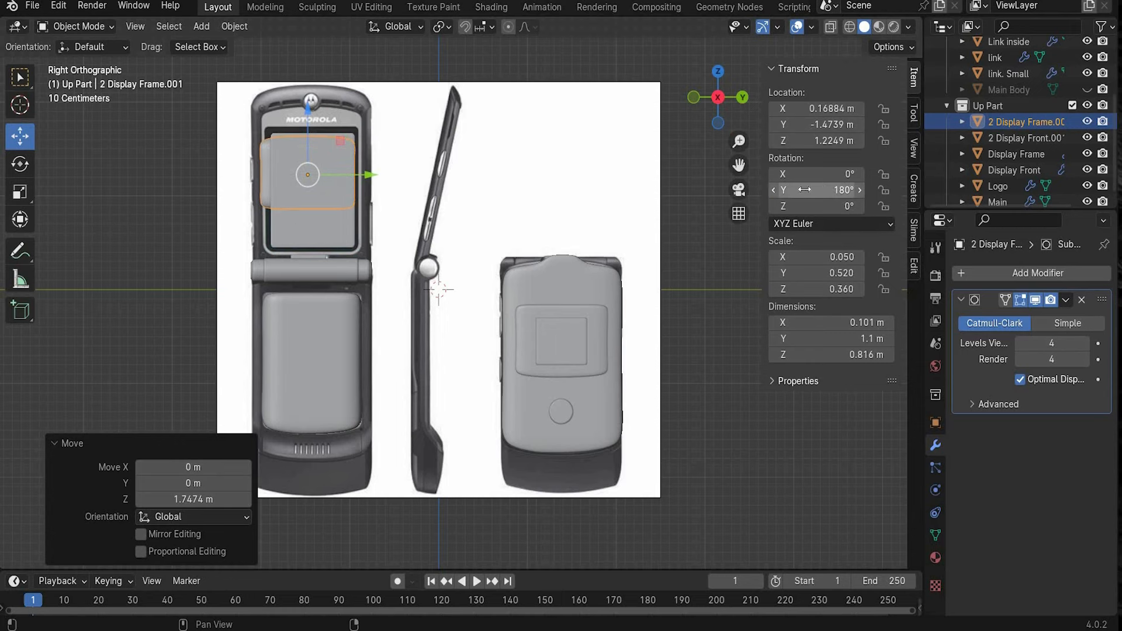
{"action": "left_click_drag", "start_coordinate": [369, 175], "coordinate": [375, 175]}
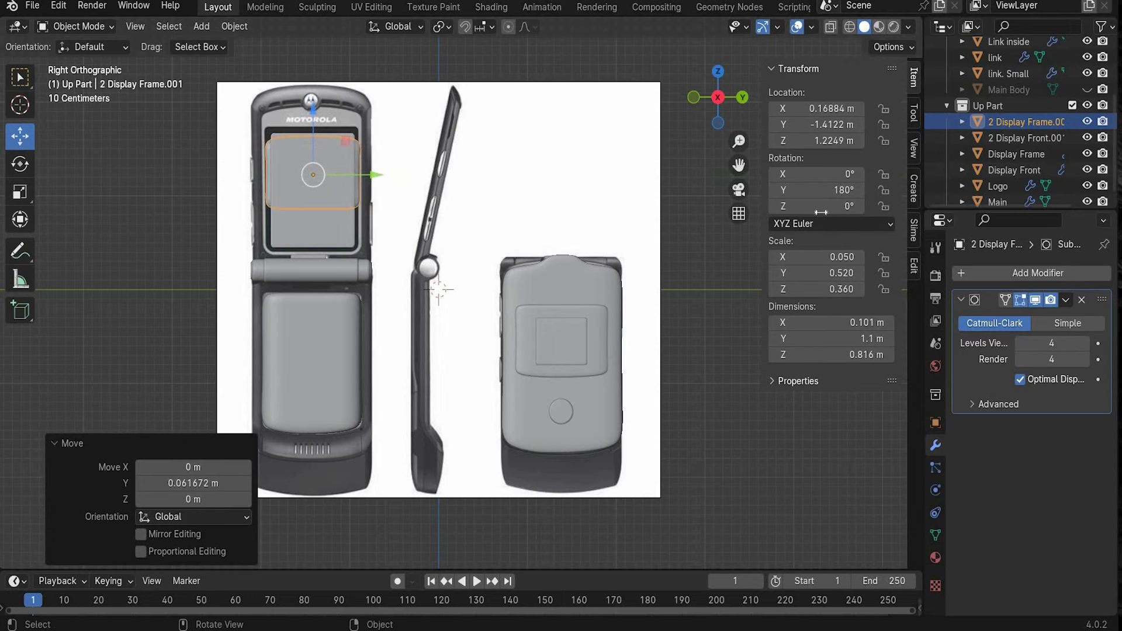
Duplicate Logo and place the copy at the open lid's upper logo, at Y -1.3553 m, Z 2.0353 m
{"action": "left_click", "coordinate": [597, 456]}
{"action": "scroll", "coordinate": [597, 456], "scroll_direction": "up", "scroll_amount": 1}
{"action": "left_click", "coordinate": [598, 457]}
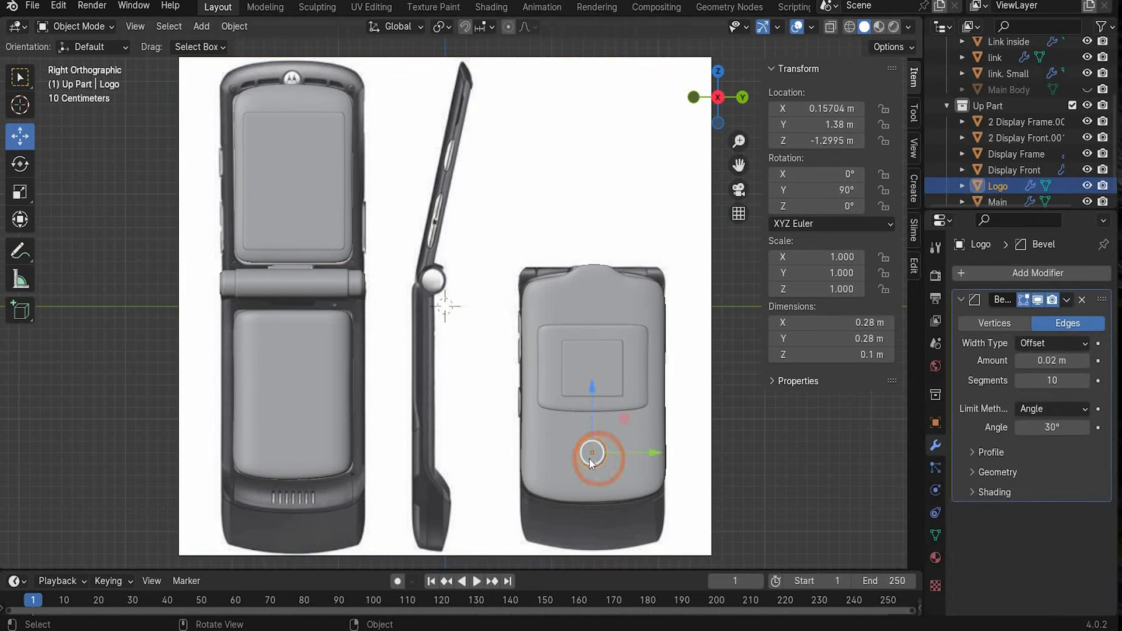
{"action": "key", "text": "ctrl+c"}
{"action": "key", "text": "ctrl+v"}
{"action": "left_click_drag", "start_coordinate": [659, 459], "coordinate": [367, 459]}
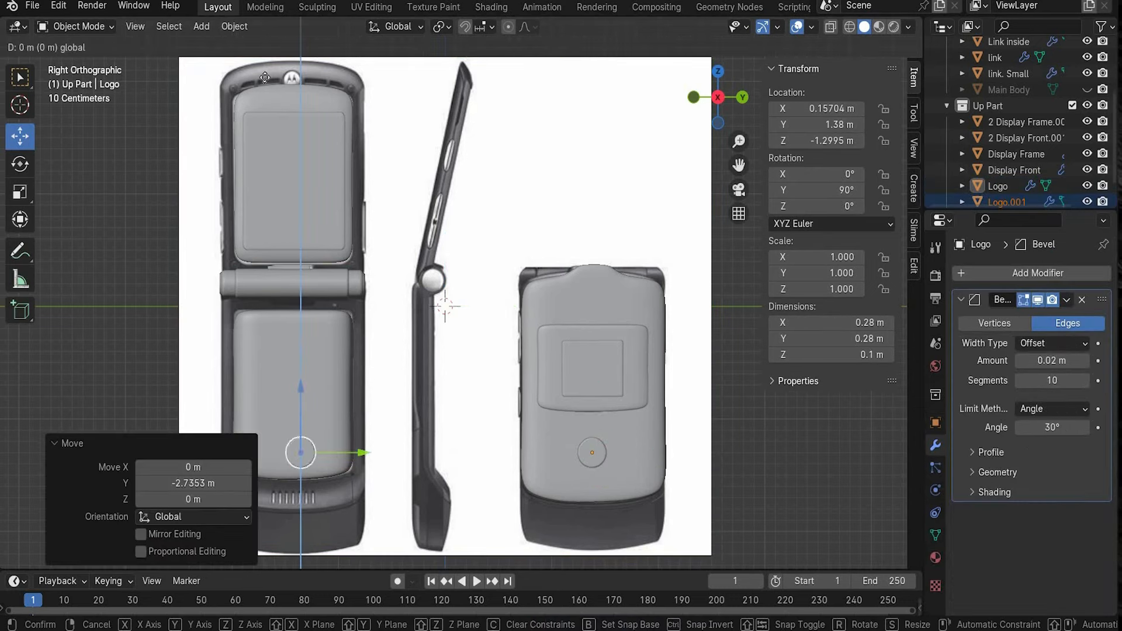
{"action": "left_click_drag", "start_coordinate": [301, 384], "coordinate": [266, 85]}
{"action": "left_click_drag", "start_coordinate": [269, 25], "coordinate": [270, 28]}
Rename the copied logo to 2 Logo.001
{"action": "scroll", "coordinate": [1006, 175], "scroll_direction": "down", "scroll_amount": 1}
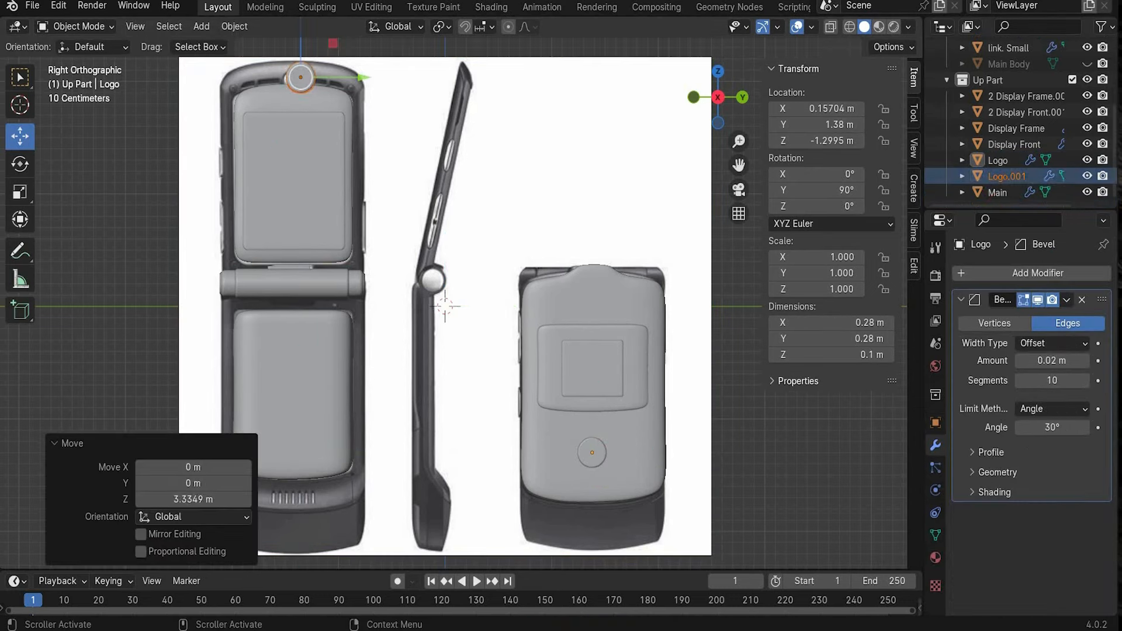
{"action": "double_click", "coordinate": [1007, 178]}
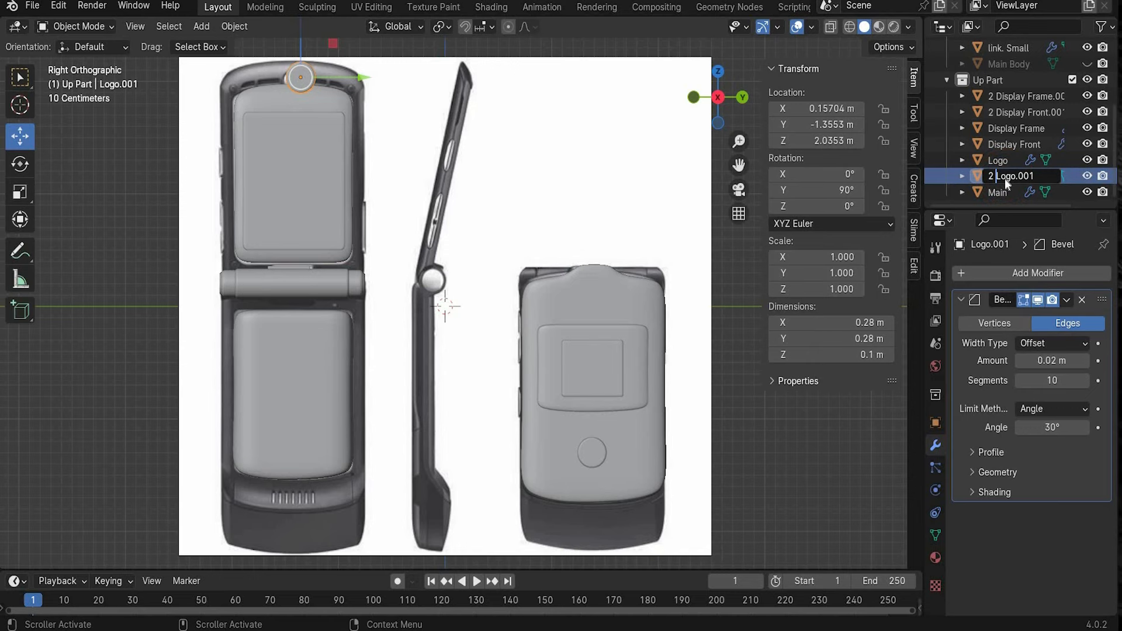
{"action": "type", "text": "2"}
{"action": "key", "text": "Return"}
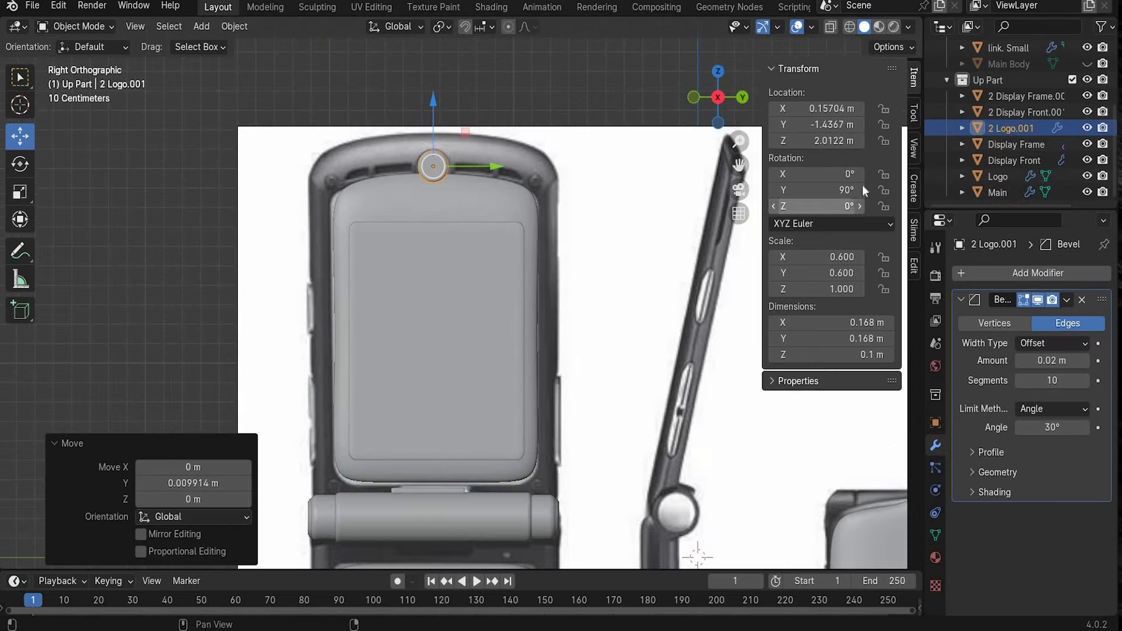
Duplicate 2 Logo.001 in place and rename the copy Screw
{"action": "key", "text": "ctrl+c"}
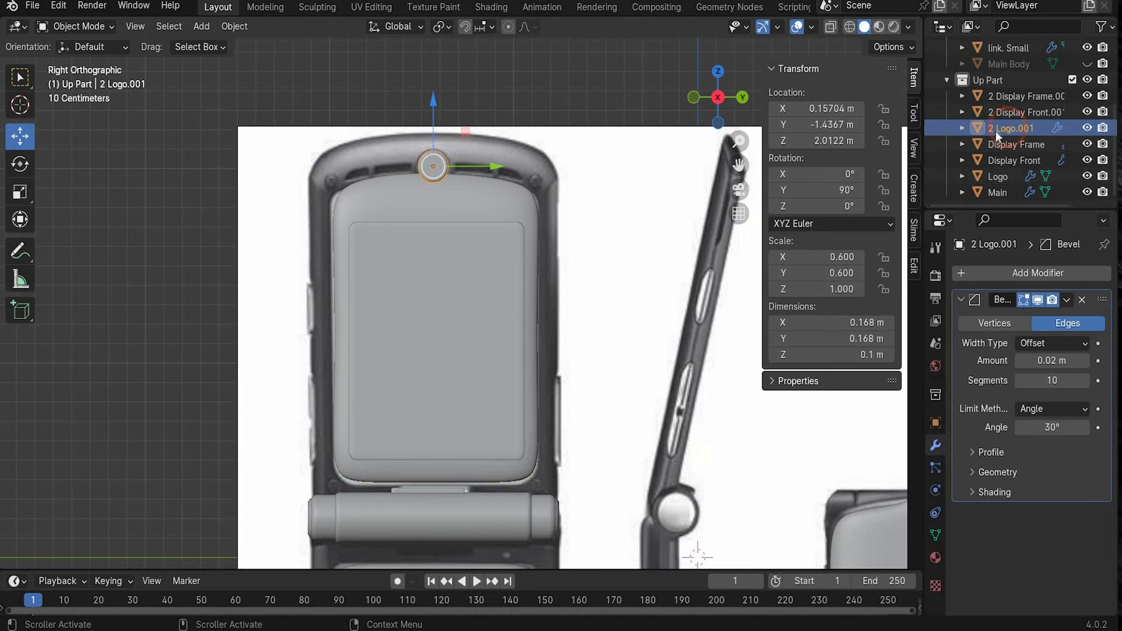
{"action": "key", "text": "ctrl+v"}
{"action": "double_click", "coordinate": [1005, 144]}
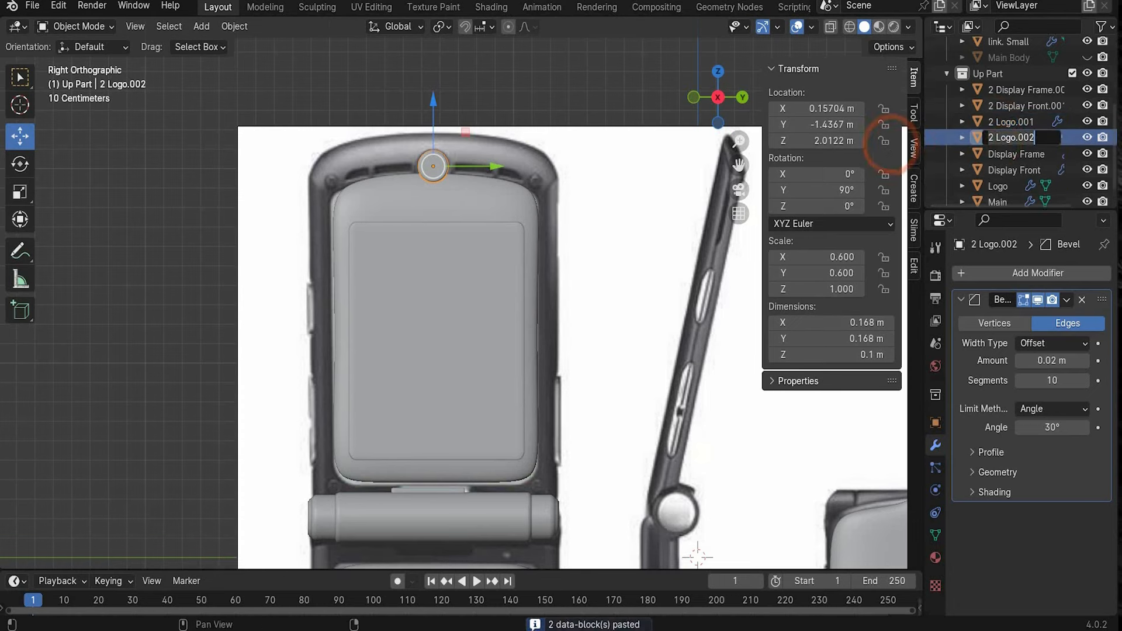
{"action": "type", "text": "Screw"}
{"action": "key", "text": "Return"}
Place Screw at the open lid's upper corner, at Y -1.9952 m, Z 1.9296 m, with X and Y scale 0.300
{"action": "key", "text": "g"}
{"action": "key", "text": "y"}
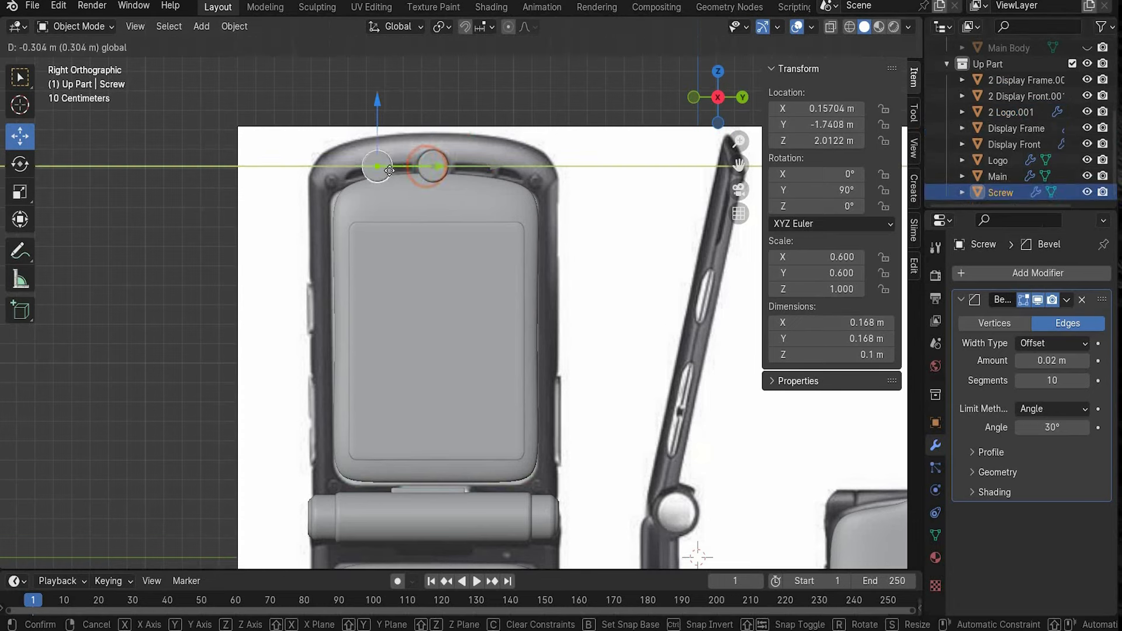
{"action": "key", "text": "Return"}
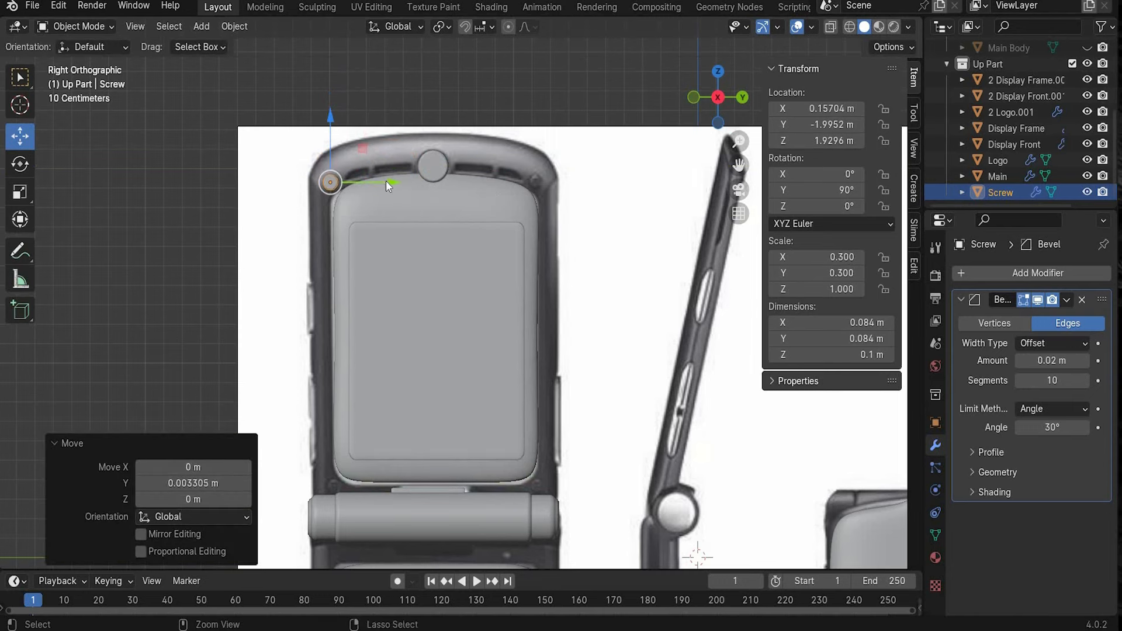
Duplicate Screw and move the copy 1.1137 m along Y to the lid's opposite upper corner
{"action": "key", "text": "ctrl+c"}
{"action": "key", "text": "ctrl+v"}
{"action": "key", "text": "g"}
{"action": "key", "text": "y"}
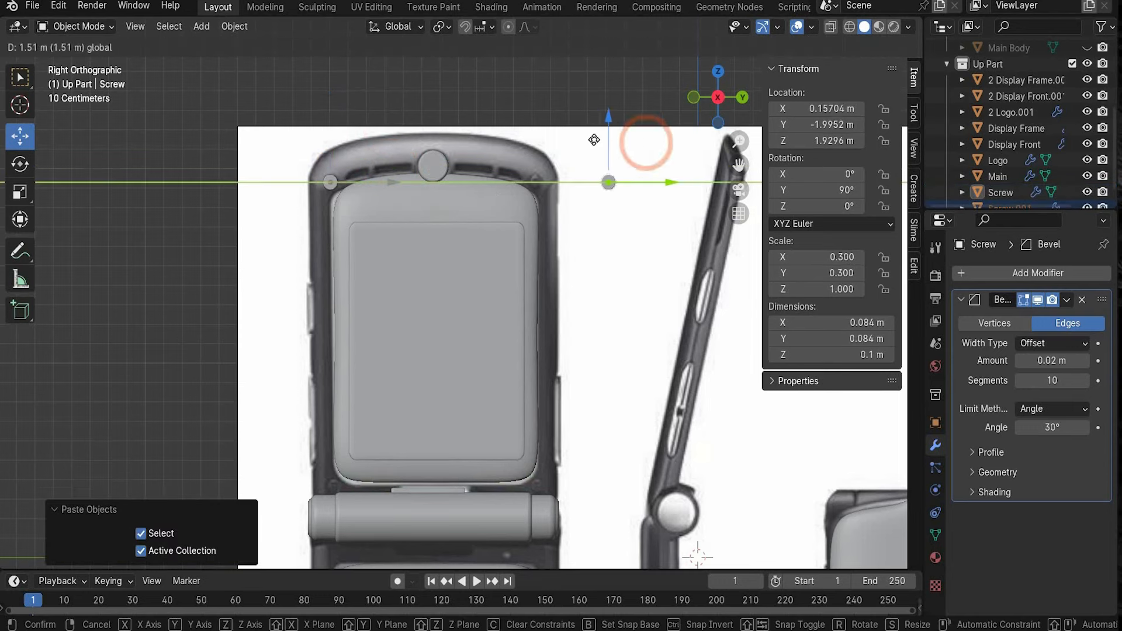
{"action": "key", "text": "Return"}
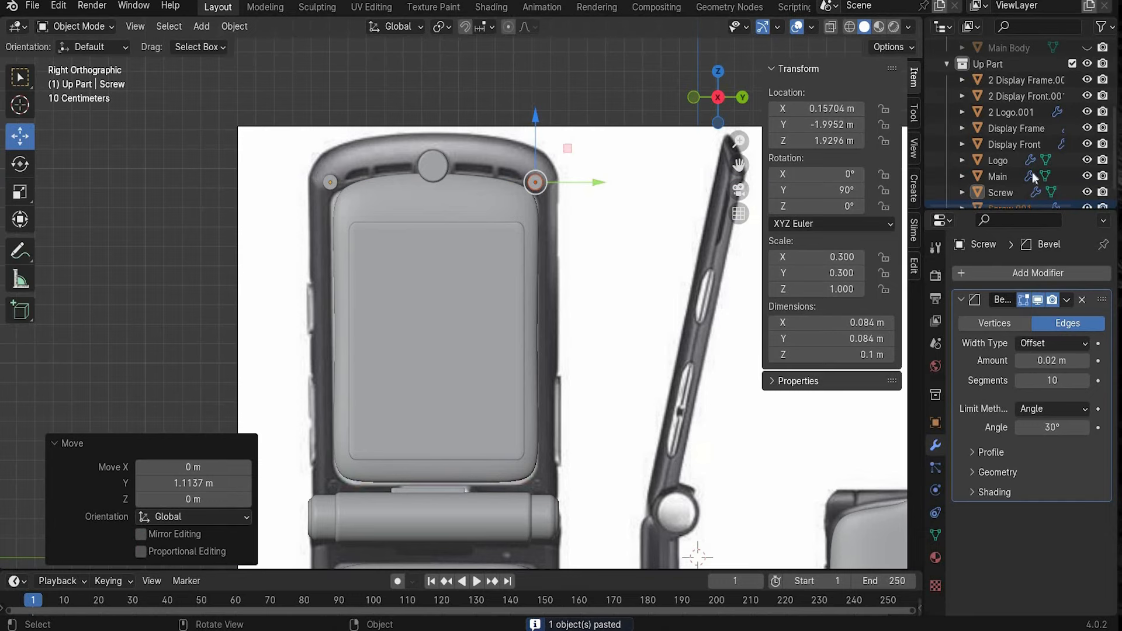
Duplicate Screw and Screw.001 together and move the copies down along Z to the lid's two lower corners
{"action": "scroll", "coordinate": [1032, 173], "scroll_direction": "down", "scroll_amount": 1}
{"action": "left_click", "coordinate": [1004, 180]}
{"action": "left_click", "coordinate": [998, 197], "text": "shift"}
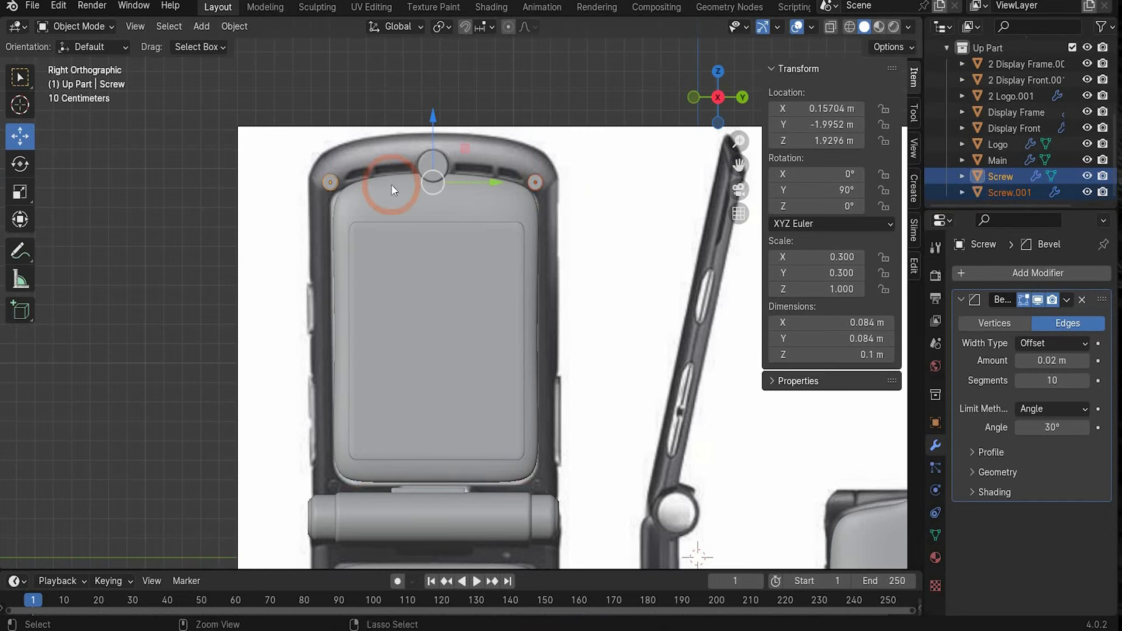
{"action": "key", "text": "ctrl+c"}
{"action": "key", "text": "ctrl+v"}
{"action": "key", "text": "g"}
{"action": "key", "text": "z"}
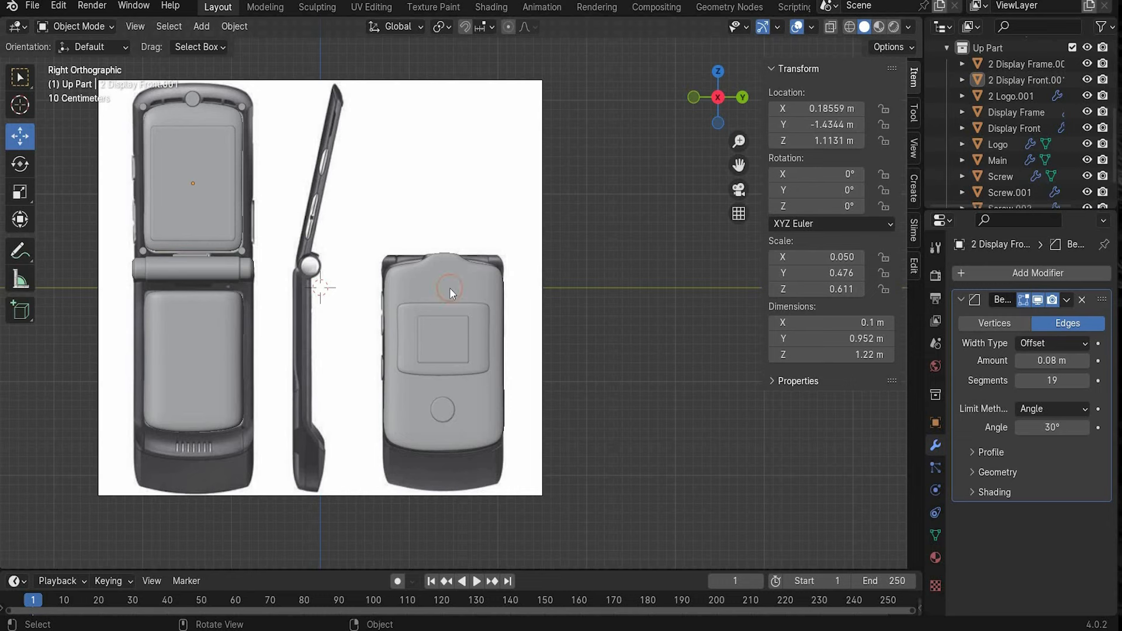
Create a material named Main for the closed lid's Main object and save the file
{"action": "left_click", "coordinate": [450, 287]}
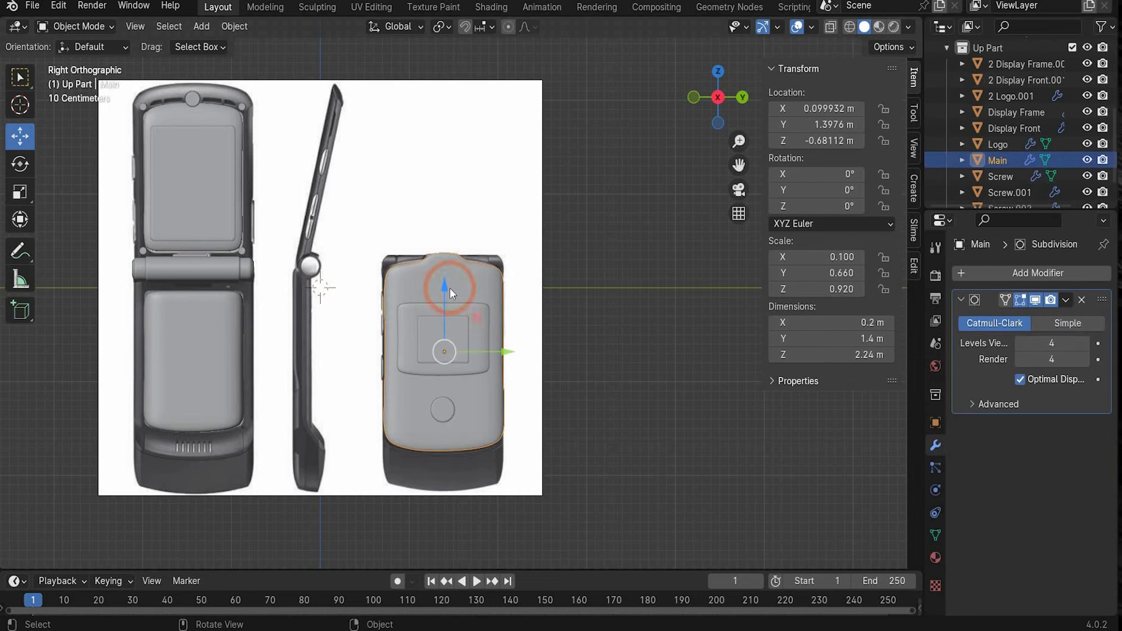
{"action": "left_click", "coordinate": [937, 557]}
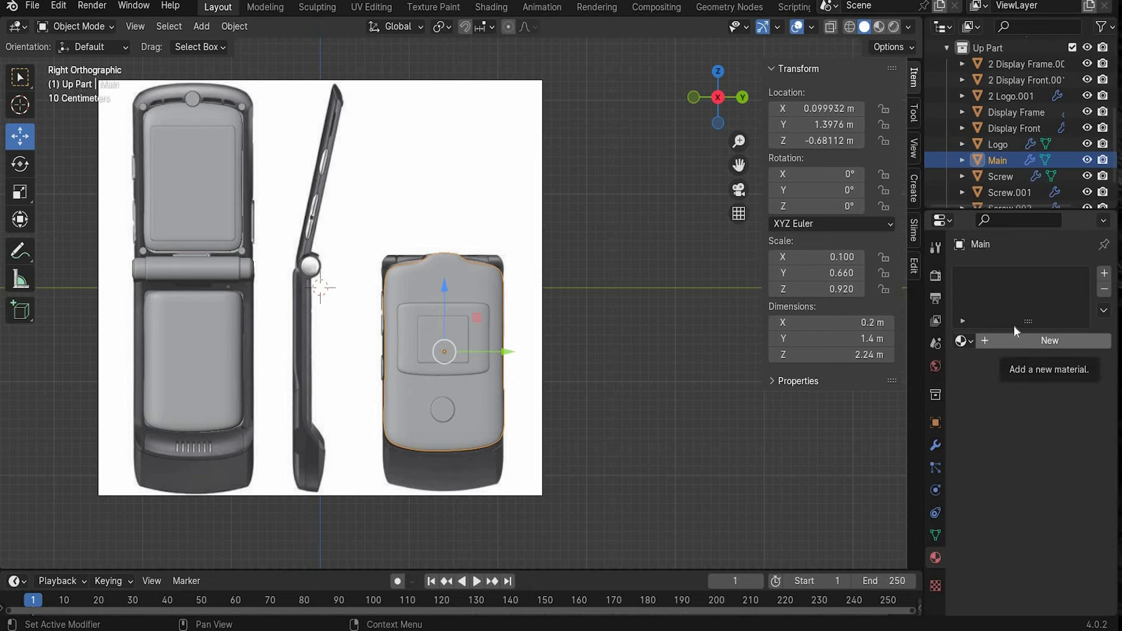
{"action": "left_click", "coordinate": [1017, 341]}
{"action": "key", "text": "ctrl+s"}
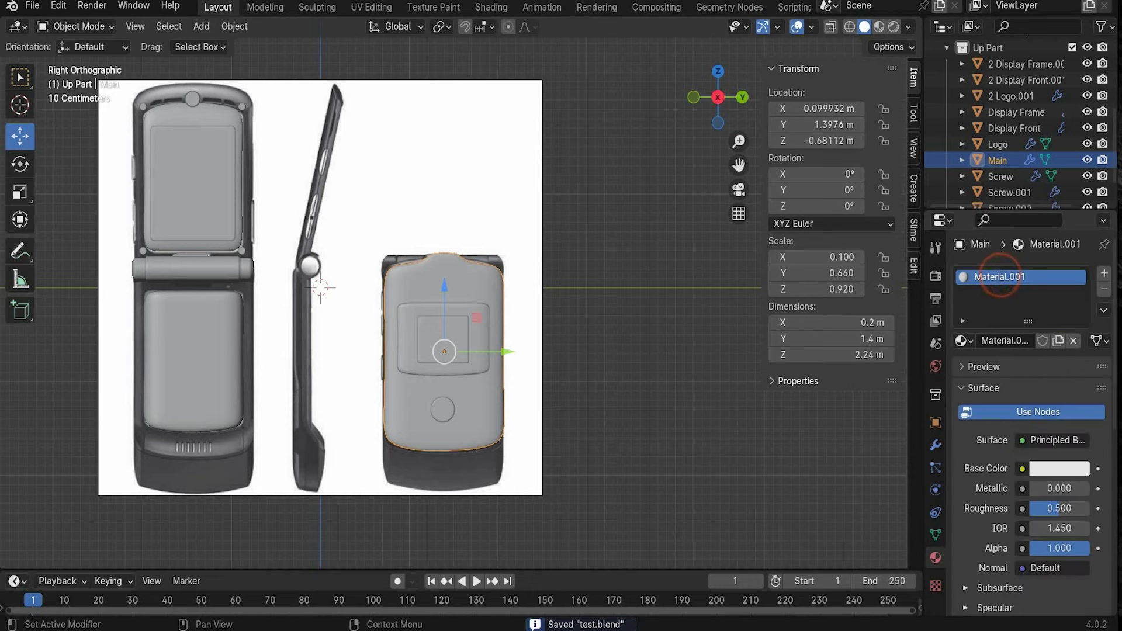
{"action": "double_click", "coordinate": [1001, 277]}
{"action": "type", "text": "Main"}
{"action": "key", "text": "Return"}
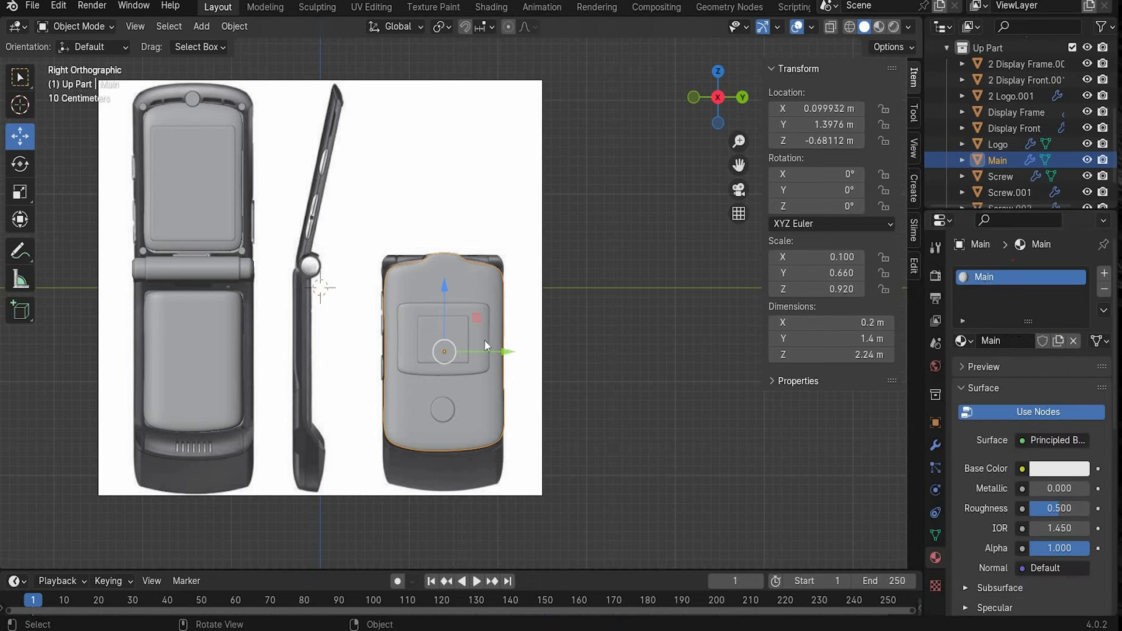
Create a material named Display Frame for the Display Frame object
{"action": "left_click", "coordinate": [1012, 338]}
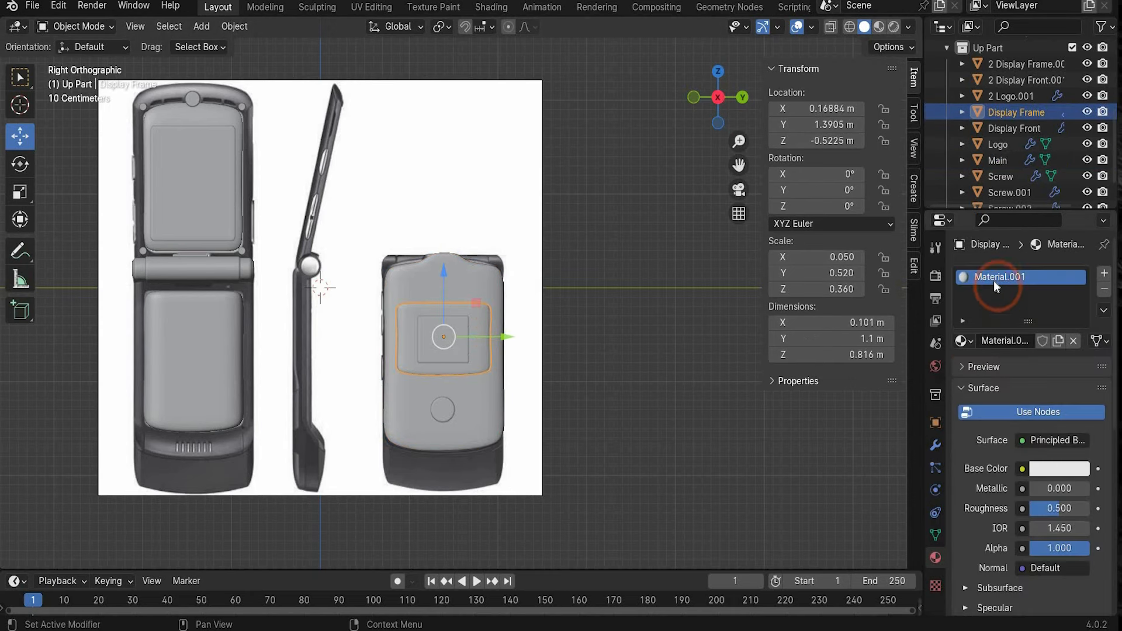
{"action": "double_click", "coordinate": [994, 277]}
{"action": "type", "text": "Display Fra"}
Create a material named Display for the Display Front object
{"action": "left_click", "coordinate": [1014, 128]}
{"action": "left_click", "coordinate": [991, 341]}
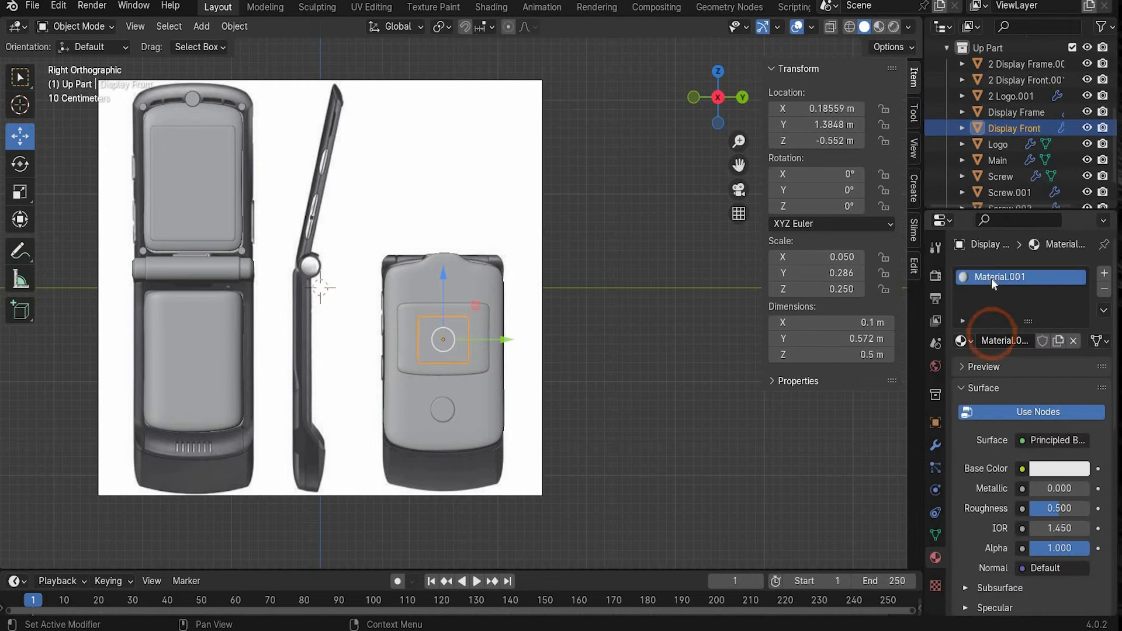
{"action": "double_click", "coordinate": [993, 277]}
{"action": "type", "text": "Display"}
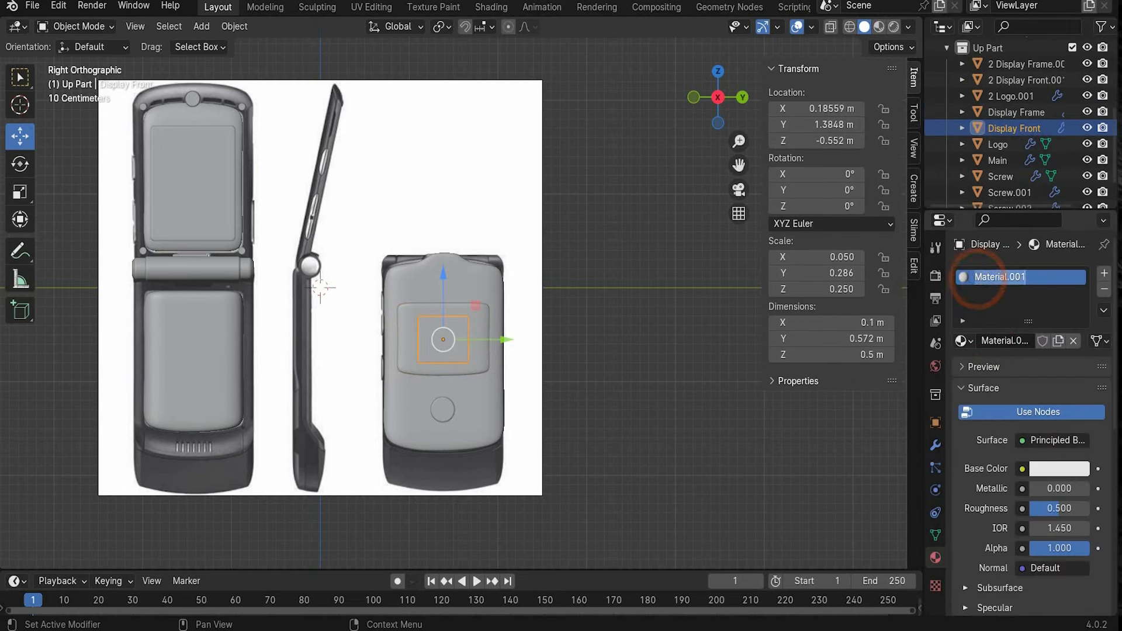
{"action": "key", "text": "Return"}
Create a material named Logo for the closed lid's Logo object
{"action": "left_click", "coordinate": [998, 145]}
{"action": "left_click", "coordinate": [1005, 341]}
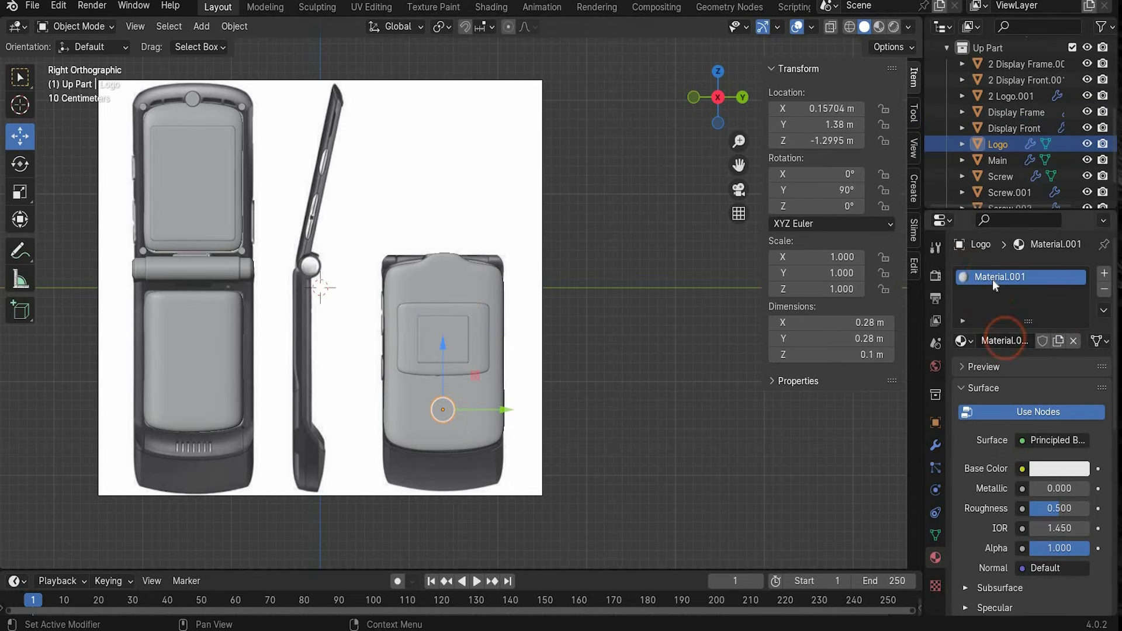
{"action": "double_click", "coordinate": [993, 277]}
{"action": "type", "text": "Logo"}
{"action": "key", "text": "Return"}
Hide the Empty reference image and convert the closed lid's body, display frame, display and logo to mesh
{"action": "scroll", "coordinate": [1055, 152], "scroll_direction": "up", "scroll_amount": 5}
{"action": "left_click", "coordinate": [1087, 94]}
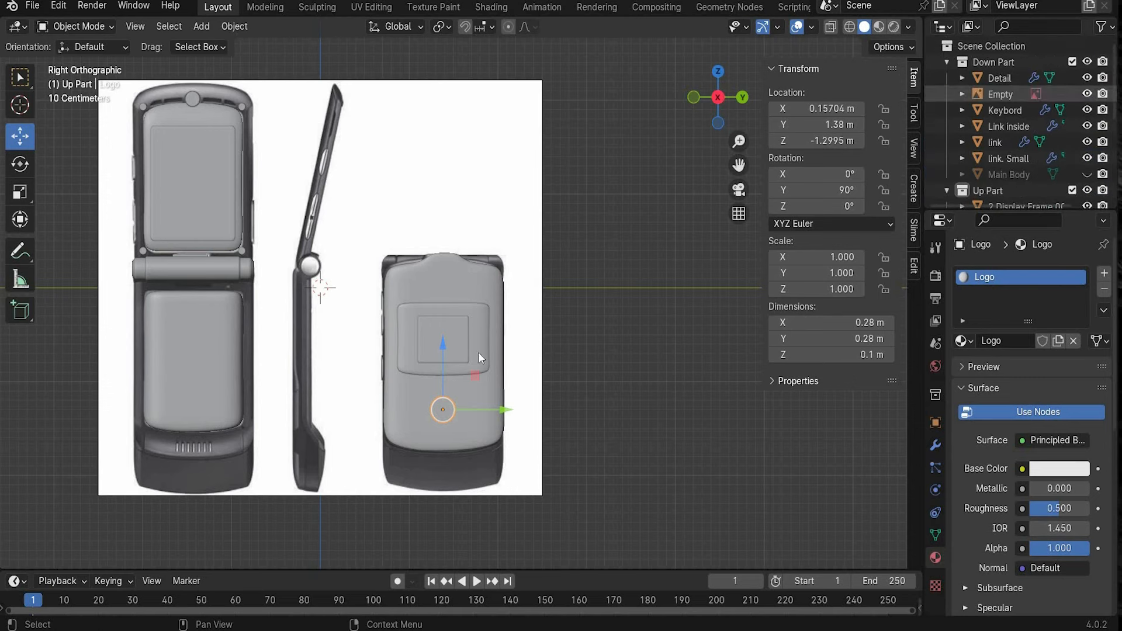
{"action": "left_click_drag", "start_coordinate": [330, 513], "coordinate": [584, 198]}
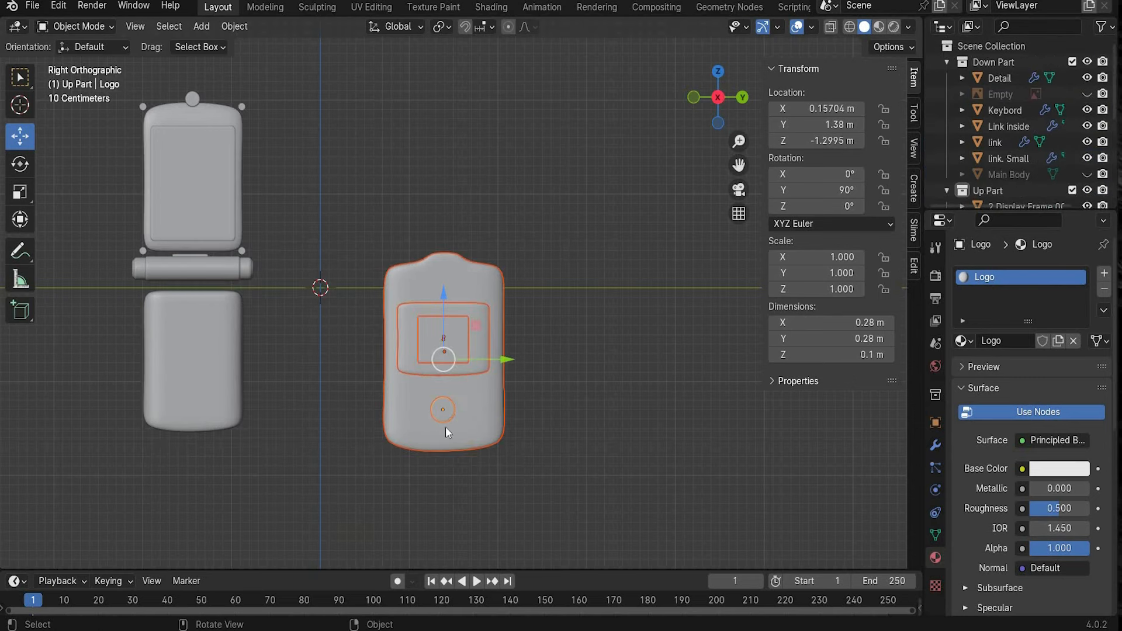
{"action": "right_click", "coordinate": [454, 383]}
{"action": "mouse_move", "coordinate": [455, 386]}
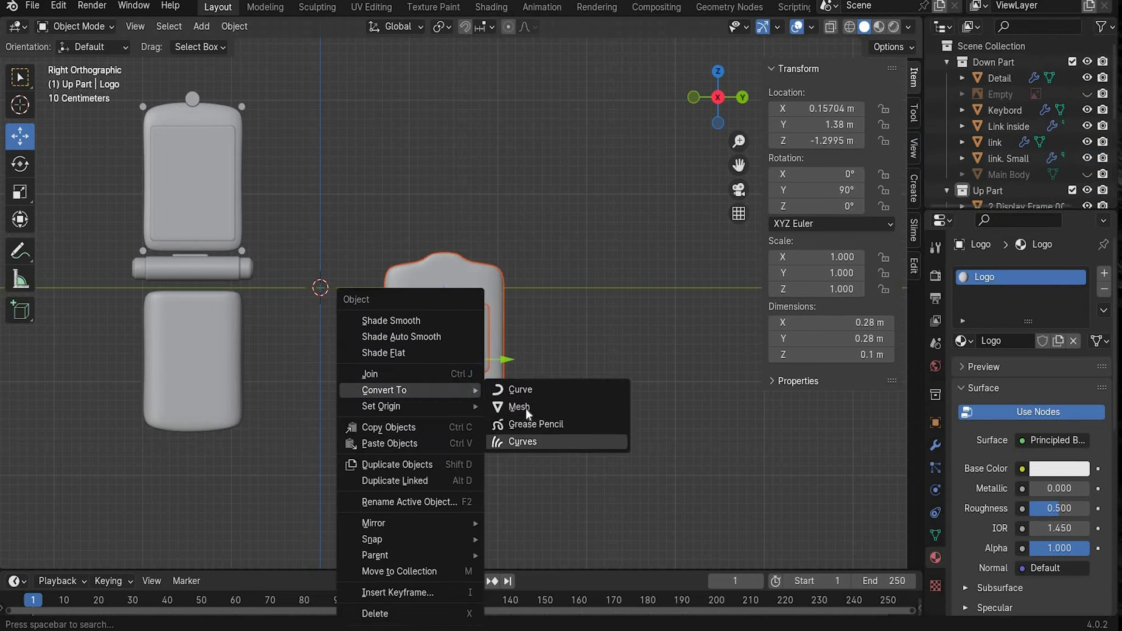
{"action": "left_click", "coordinate": [526, 410]}
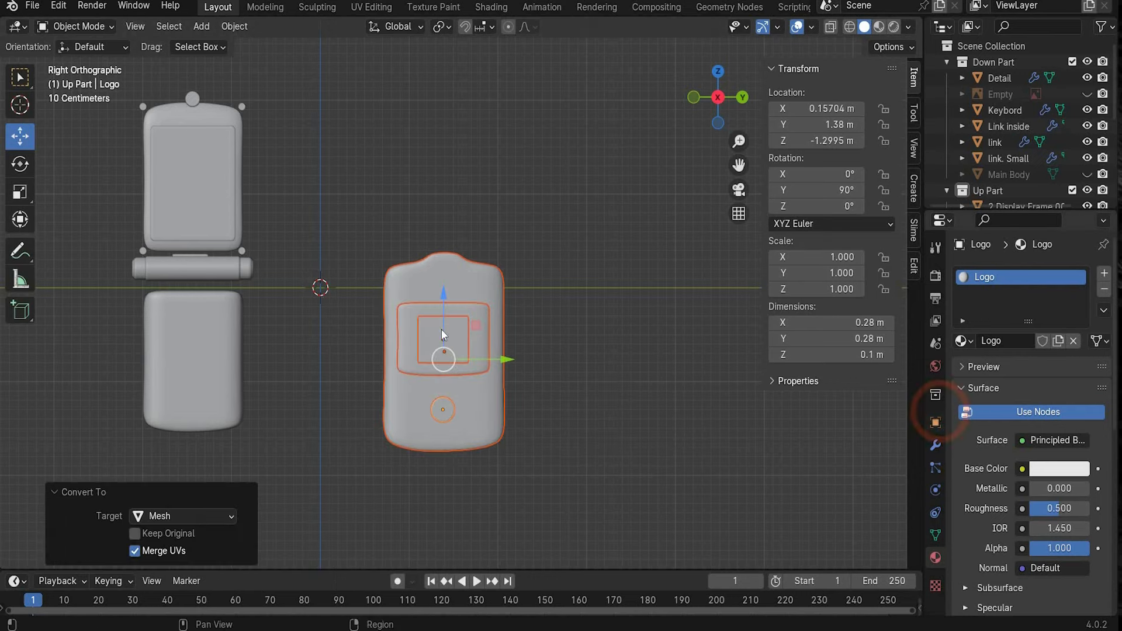
Join the closed lid's four parts into one object and unhide Main Body
{"action": "left_click_drag", "start_coordinate": [609, 181], "coordinate": [370, 474]}
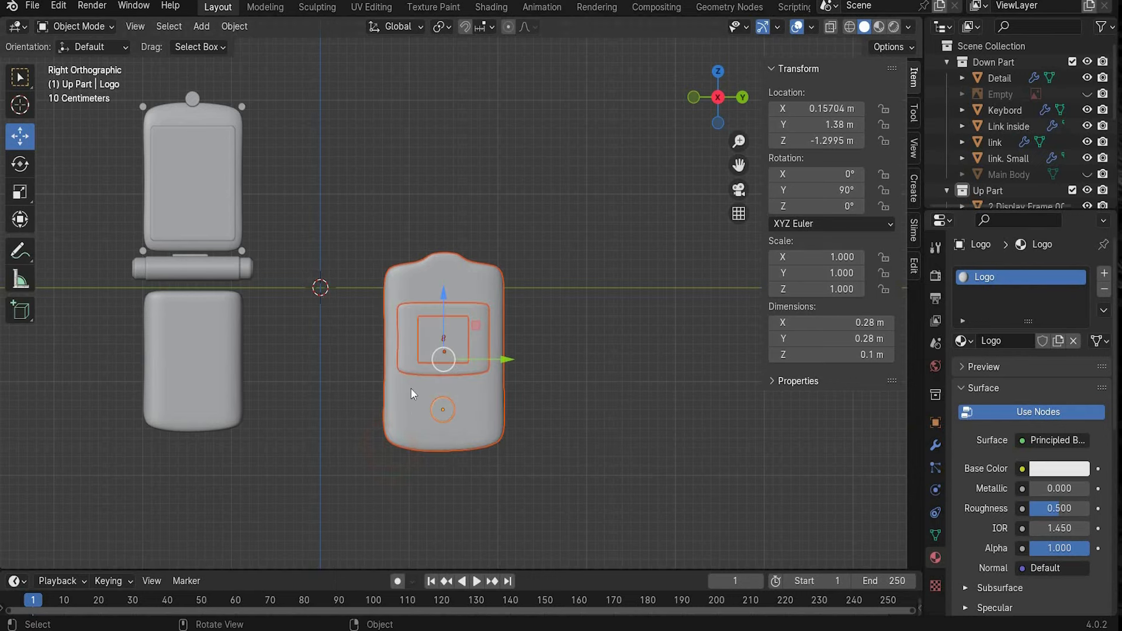
{"action": "right_click", "coordinate": [411, 388]}
{"action": "left_click", "coordinate": [405, 375]}
{"action": "left_click", "coordinate": [1086, 174]}
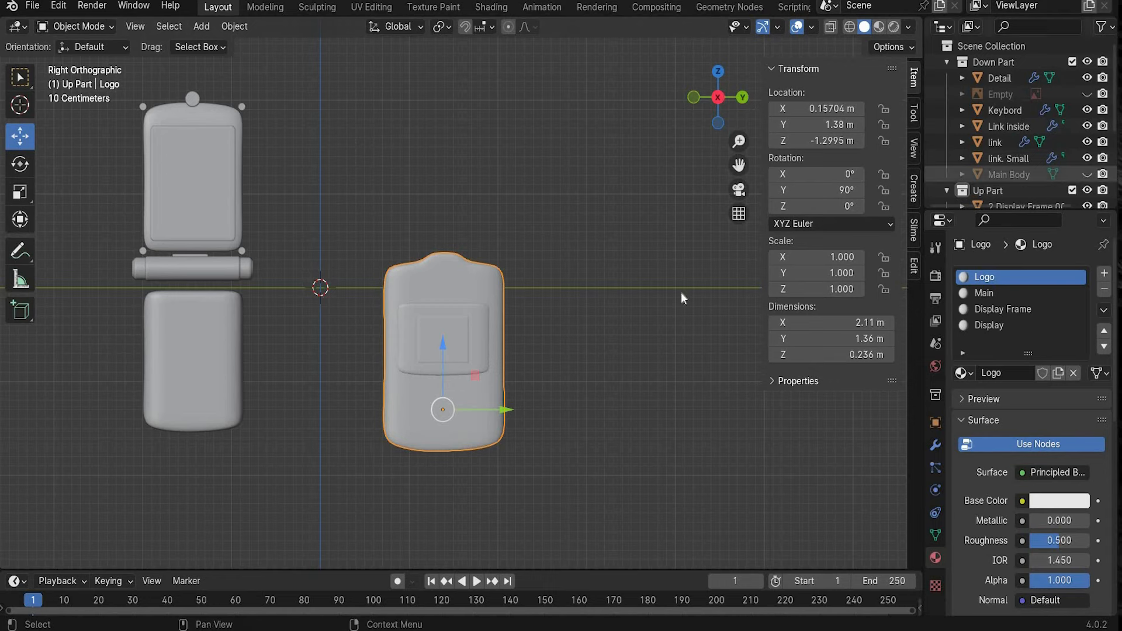
Move the joined lid over the open phone's lower body at Y -1.4501 m, Z -1.3114 m, and set its Y scale to 0.950
{"action": "left_click", "coordinate": [504, 411]}
{"action": "left_click_drag", "start_coordinate": [423, 417], "coordinate": [253, 413]}
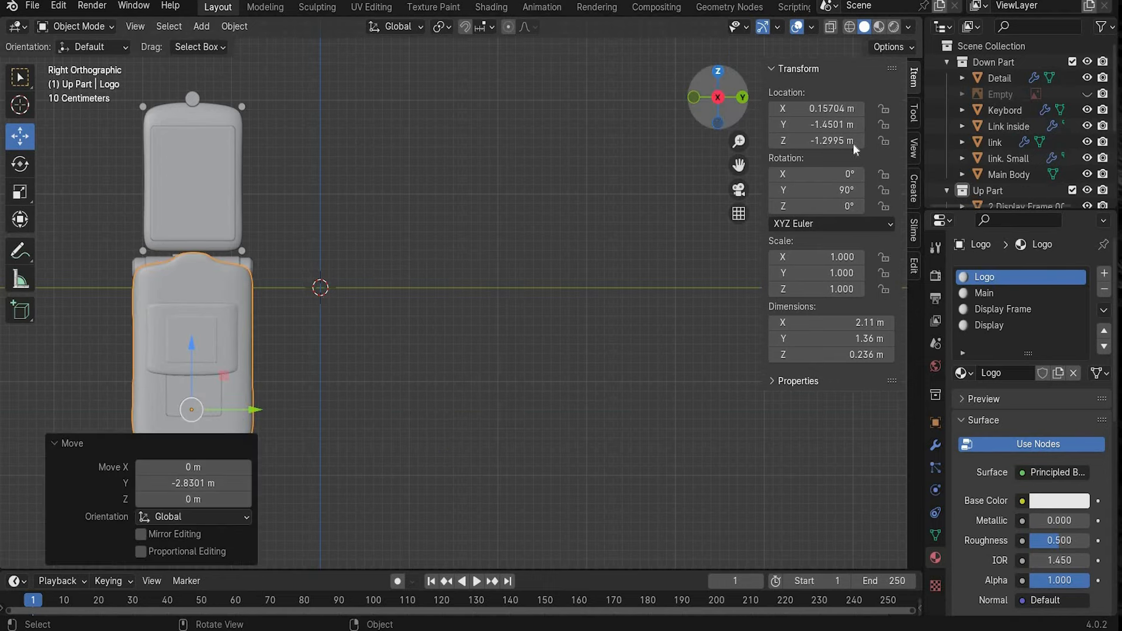
{"action": "middle_click_drag", "start_coordinate": [94, 413], "coordinate": [271, 375], "text": "shift"}
{"action": "scroll", "coordinate": [272, 375], "scroll_direction": "up", "scroll_amount": 1}
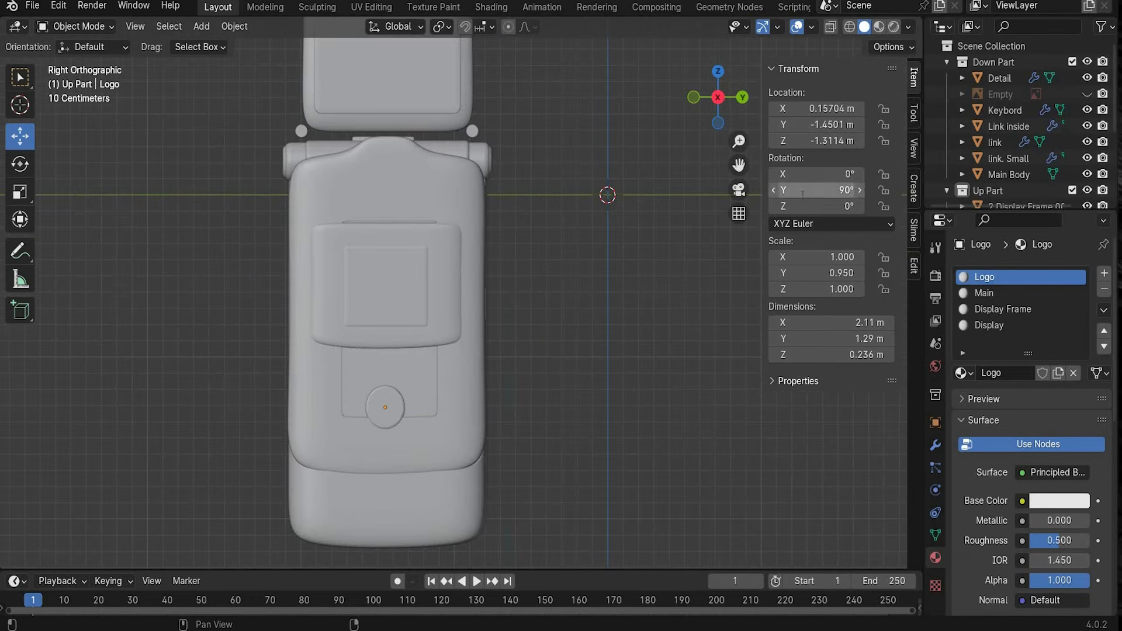
Set the joined lid's Y rotation to 270° and place it behind the inner screen above the hinge
{"action": "left_click", "coordinate": [802, 192]}
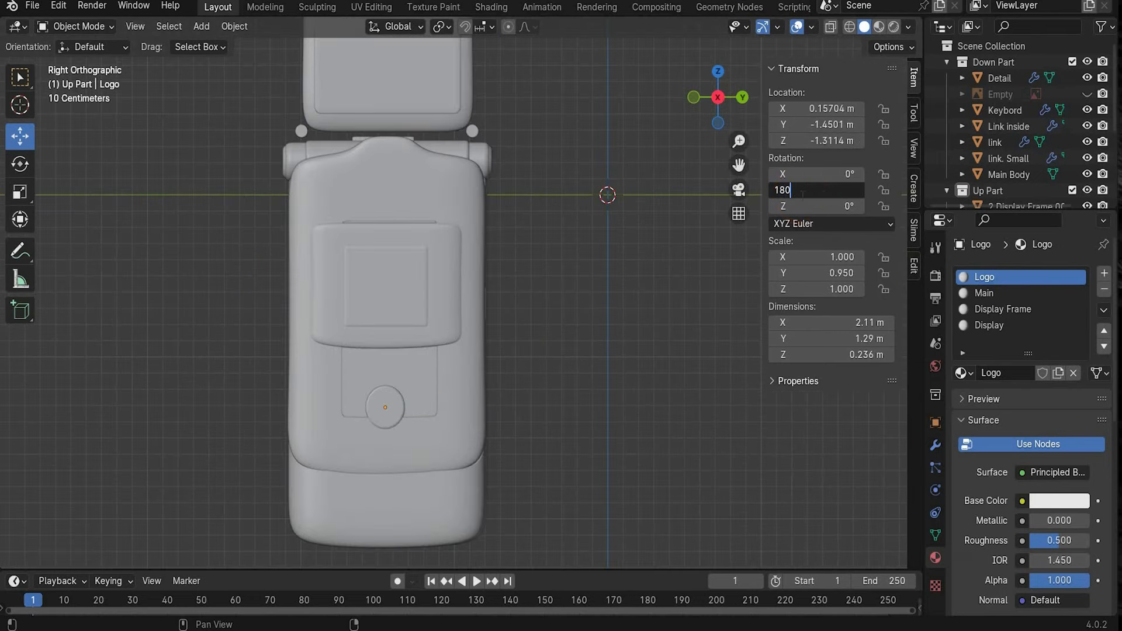
{"action": "type", "text": "180"}
{"action": "key", "text": "Return"}
{"action": "middle_click_drag", "start_coordinate": [577, 195], "coordinate": [451, 497]}
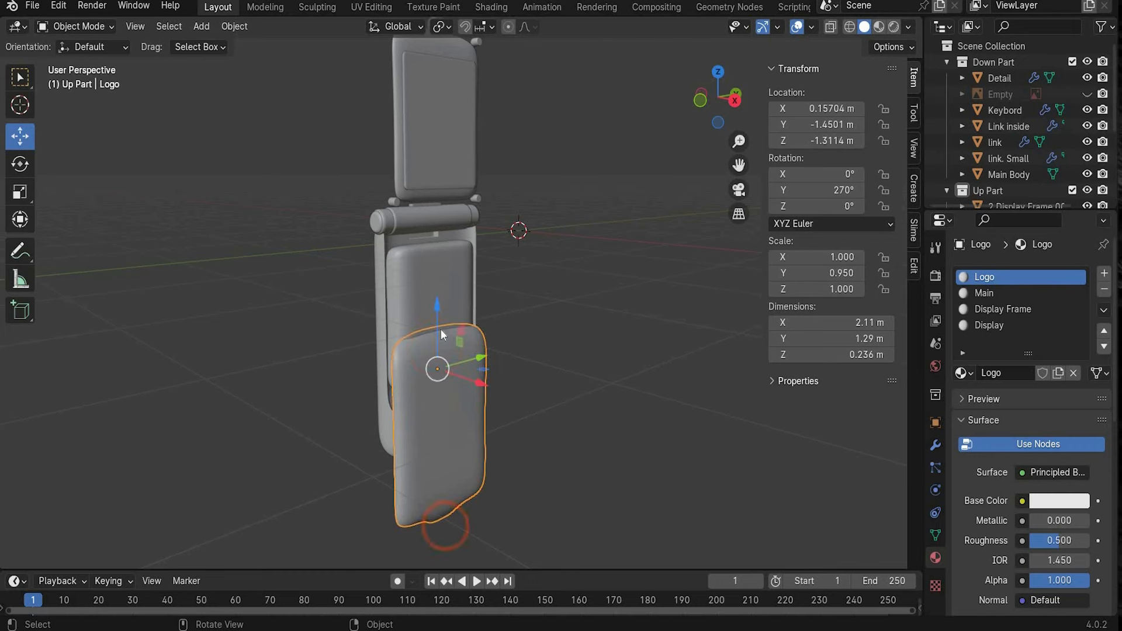
{"action": "key", "text": "KP_3"}
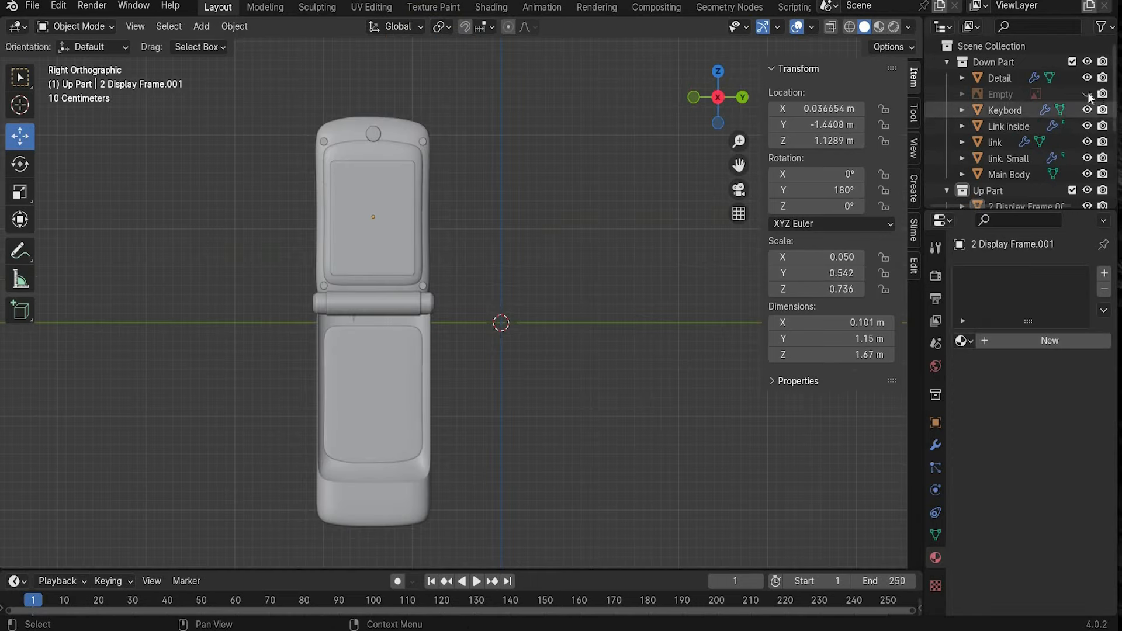
Unhide the Empty reference image behind the assembled open phone
{"action": "left_click", "coordinate": [1087, 94]}
{"action": "left_click", "coordinate": [307, 206]}
{"action": "scroll", "coordinate": [228, 187], "scroll_direction": "up", "scroll_amount": 2}
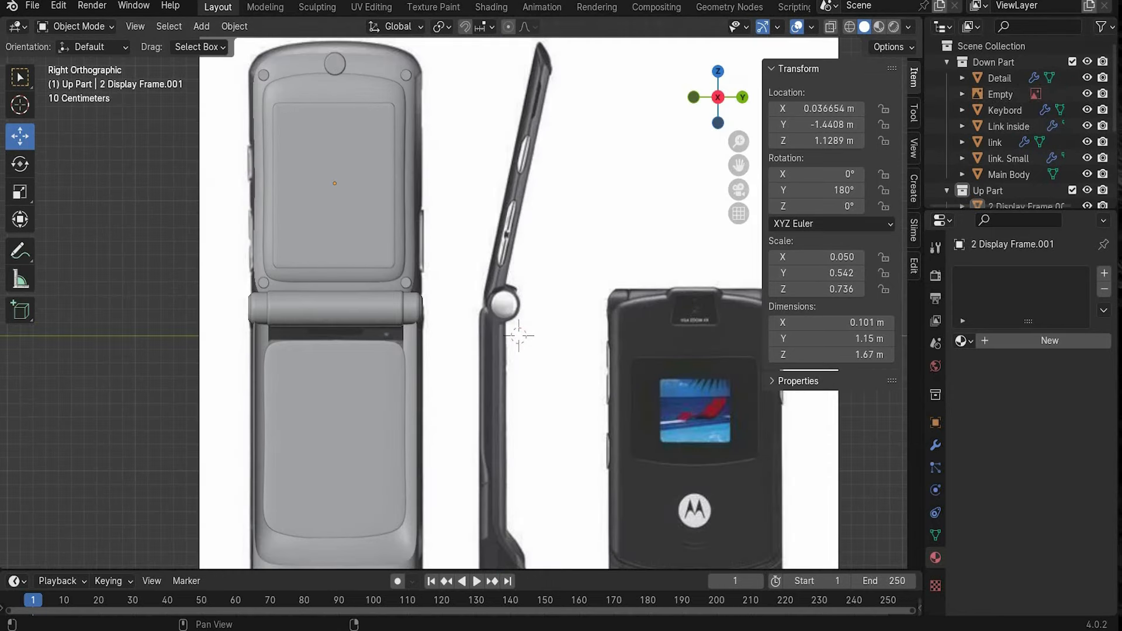
{"action": "middle_click_drag", "start_coordinate": [372, 132], "coordinate": [433, 130], "text": "shift"}
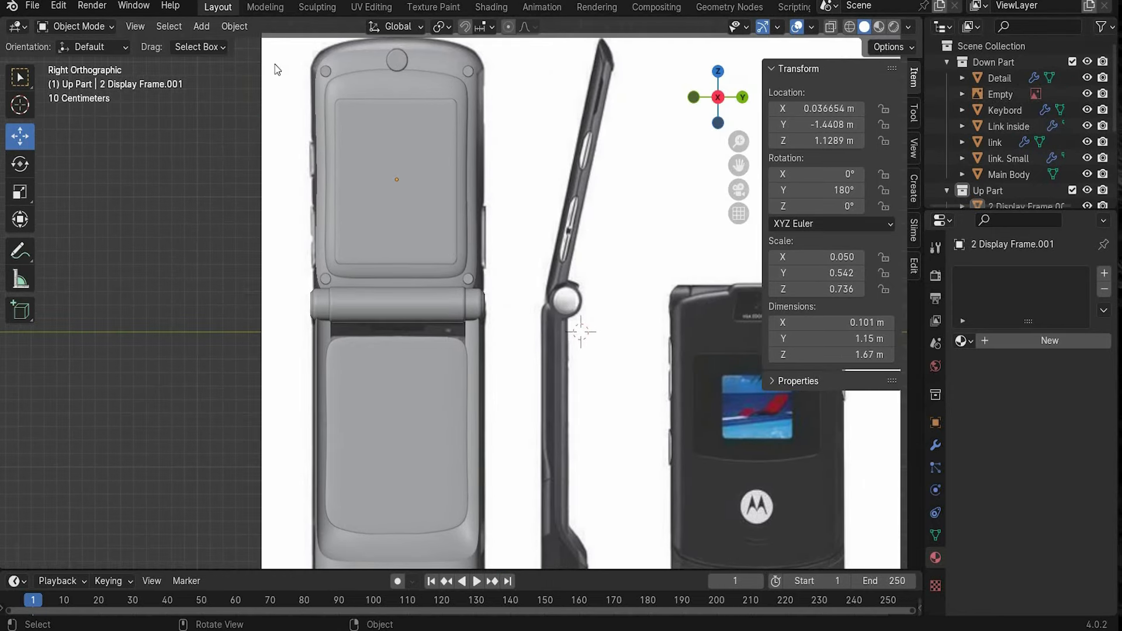
Add a cube scaled to 0.029, 0.029, 0.213 at the open lid's side button, at Y -0.76138 m, Z 0.70428 m
{"action": "left_click", "coordinate": [202, 29]}
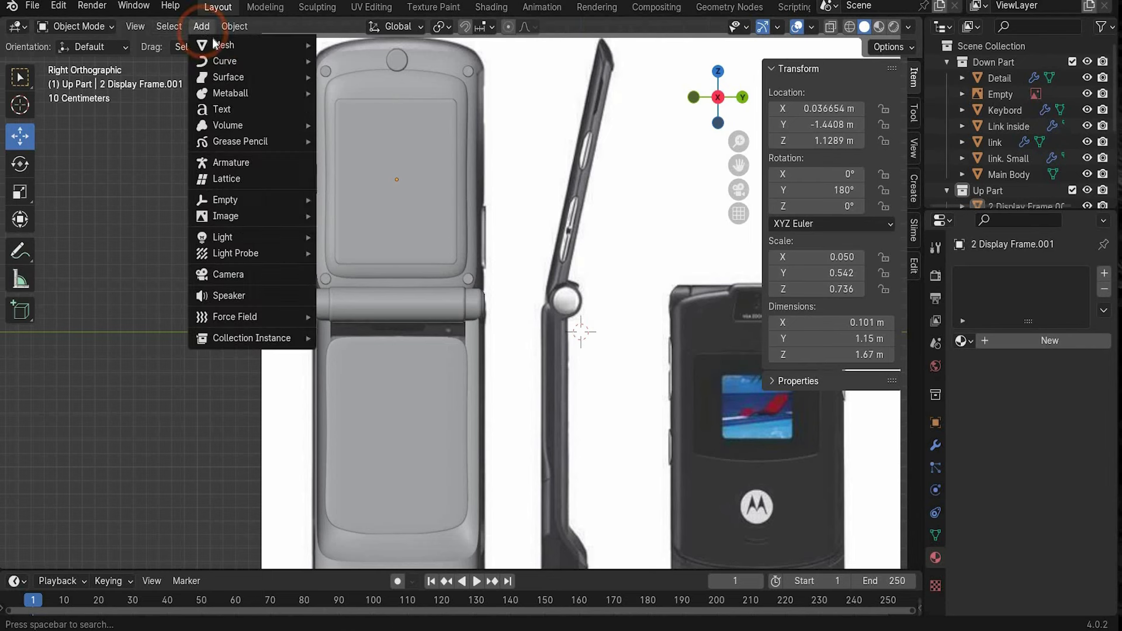
{"action": "mouse_move", "coordinate": [223, 45]}
{"action": "left_click", "coordinate": [549, 265]}
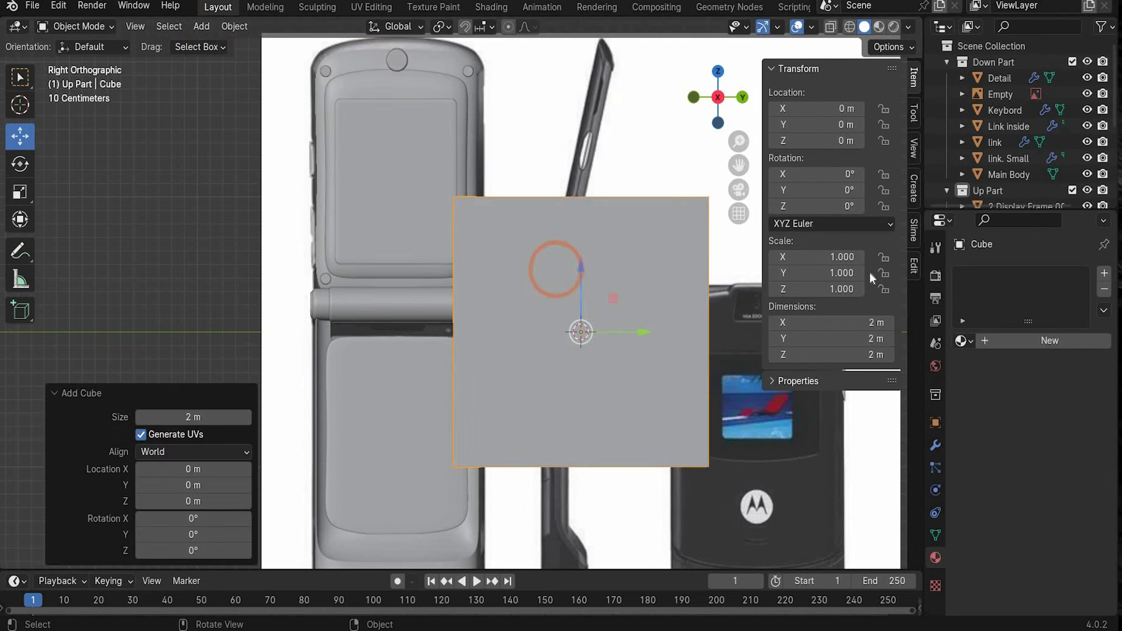
{"action": "left_click_drag", "start_coordinate": [847, 256], "coordinate": [845, 256]}
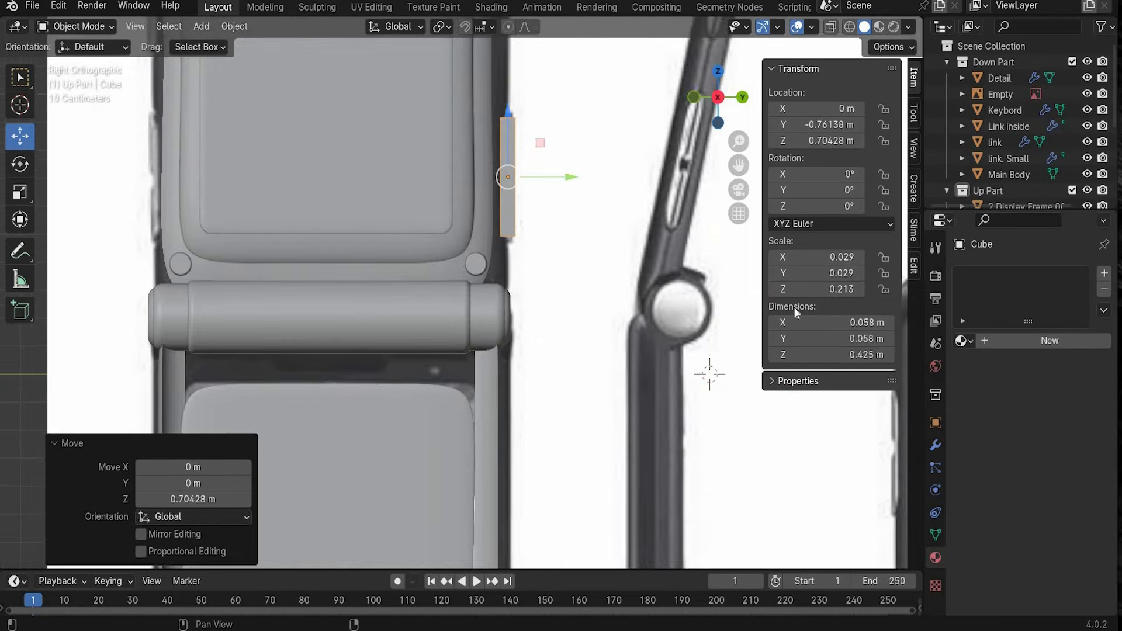
Add a Subdivision Surface modifier to the side button cube with viewport and render levels set to 3
{"action": "left_click", "coordinate": [936, 447]}
{"action": "left_click", "coordinate": [1000, 272]}
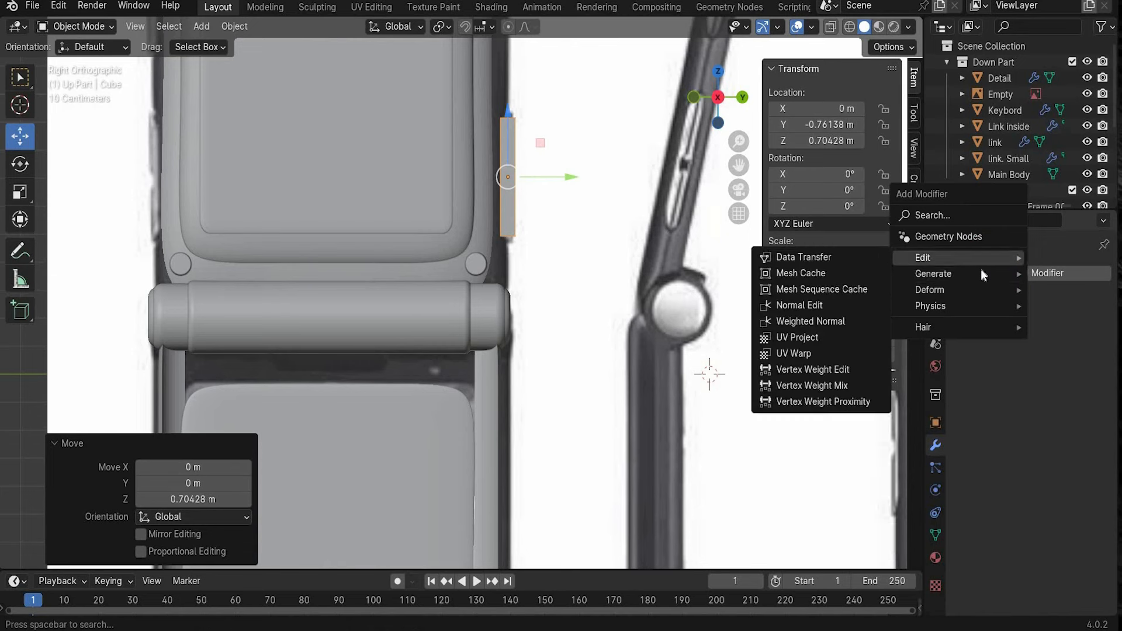
{"action": "mouse_move", "coordinate": [982, 273]}
{"action": "left_click", "coordinate": [834, 482]}
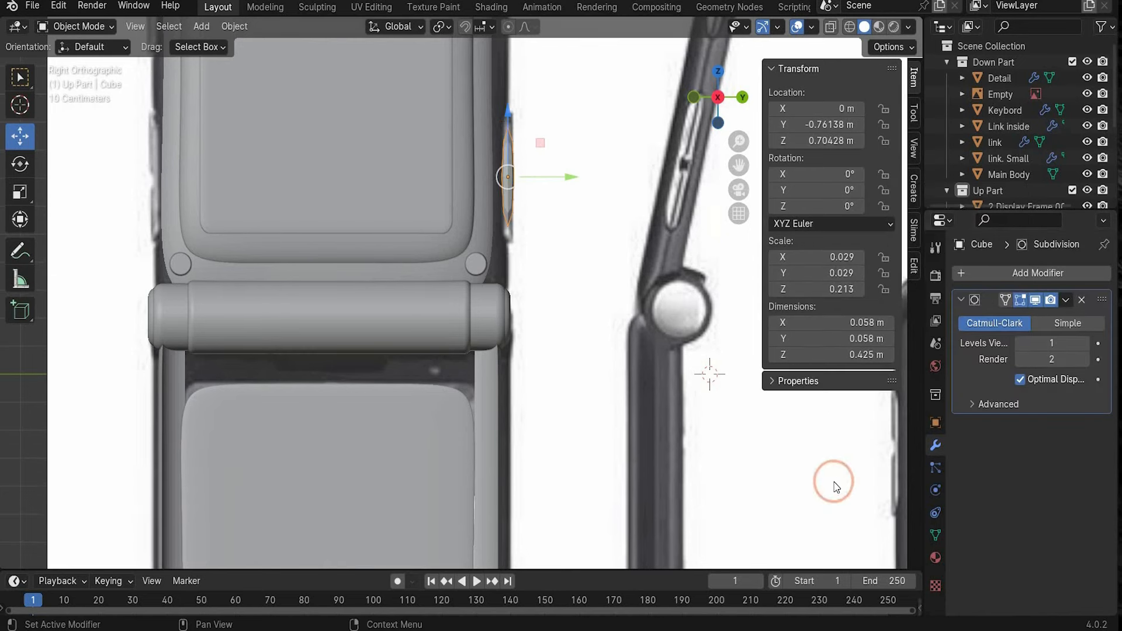
{"action": "left_click", "coordinate": [1025, 360]}
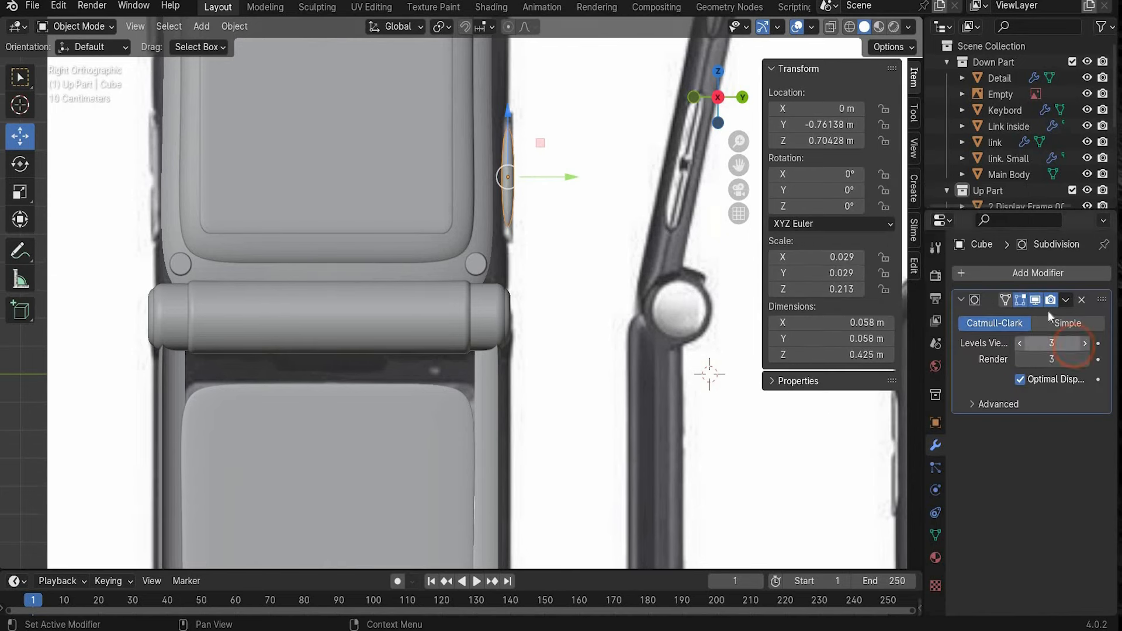
Rename the side button cube in the Up Part collection as Button
{"action": "left_click", "coordinate": [564, 176]}
{"action": "left_click", "coordinate": [509, 177]}
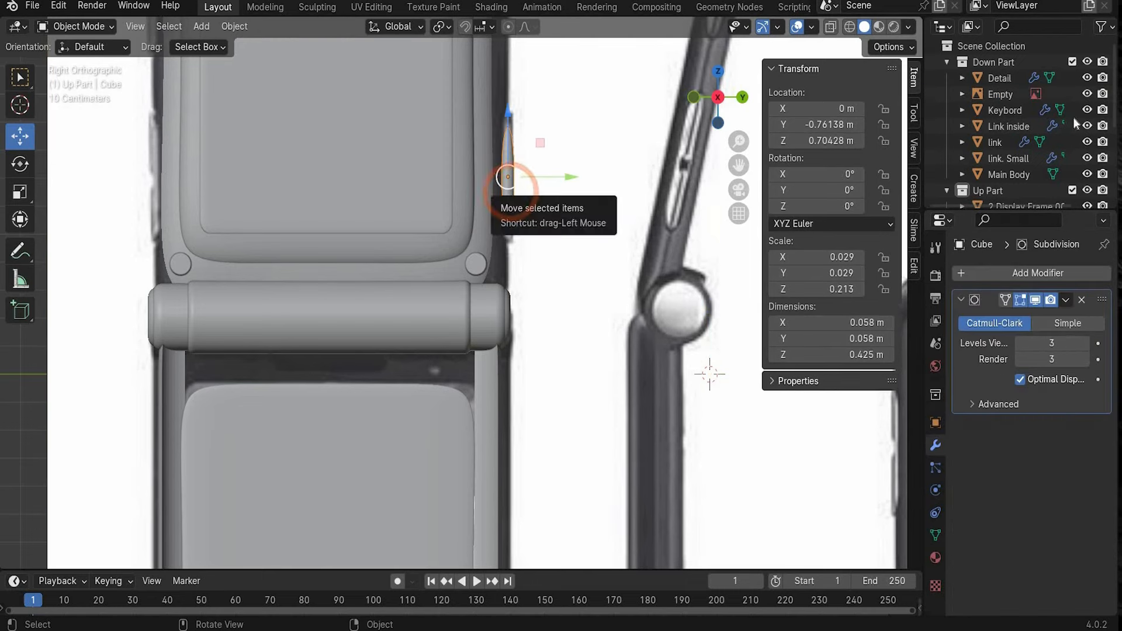
{"action": "scroll", "coordinate": [1074, 122], "scroll_direction": "down", "scroll_amount": 5}
{"action": "double_click", "coordinate": [1007, 114]}
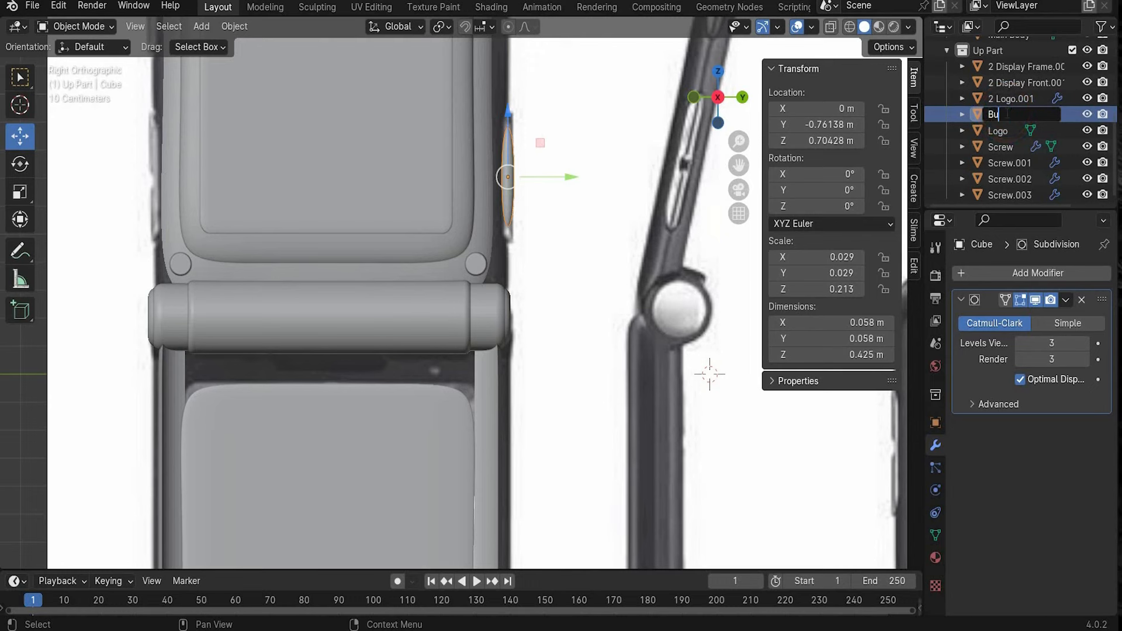
{"action": "type", "text": "Button"}
{"action": "key", "text": "Return"}
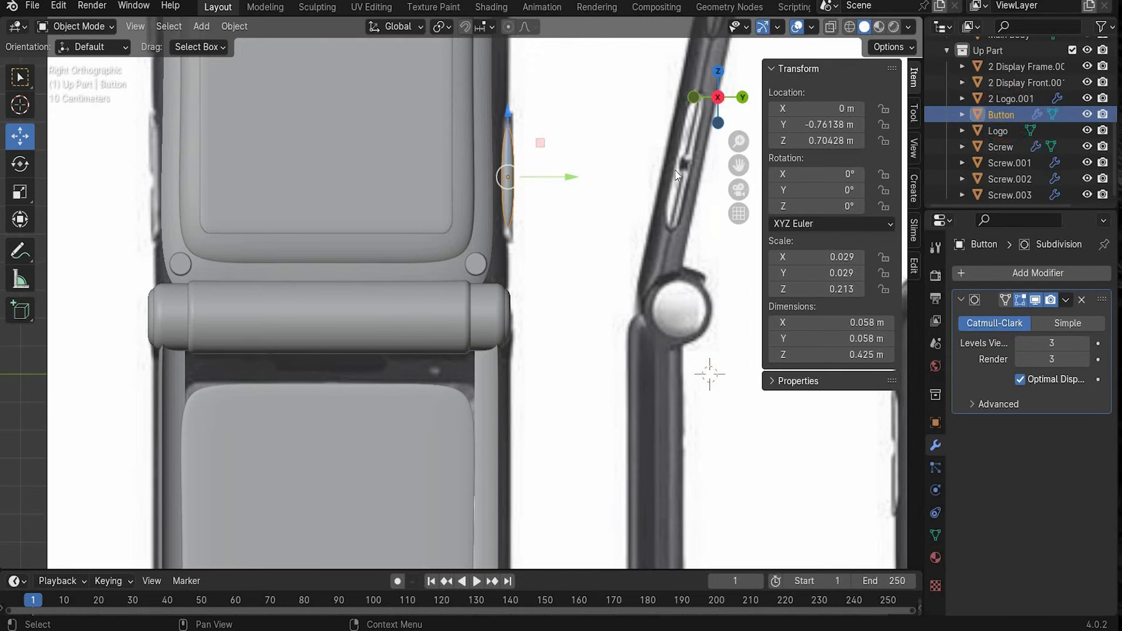
Duplicate the side button and move the copy along Y to the opposite edge of the lid
{"action": "key", "text": "ctrl+c"}
{"action": "key", "text": "ctrl+v"}
{"action": "key", "text": "g"}
{"action": "key", "text": "y"}
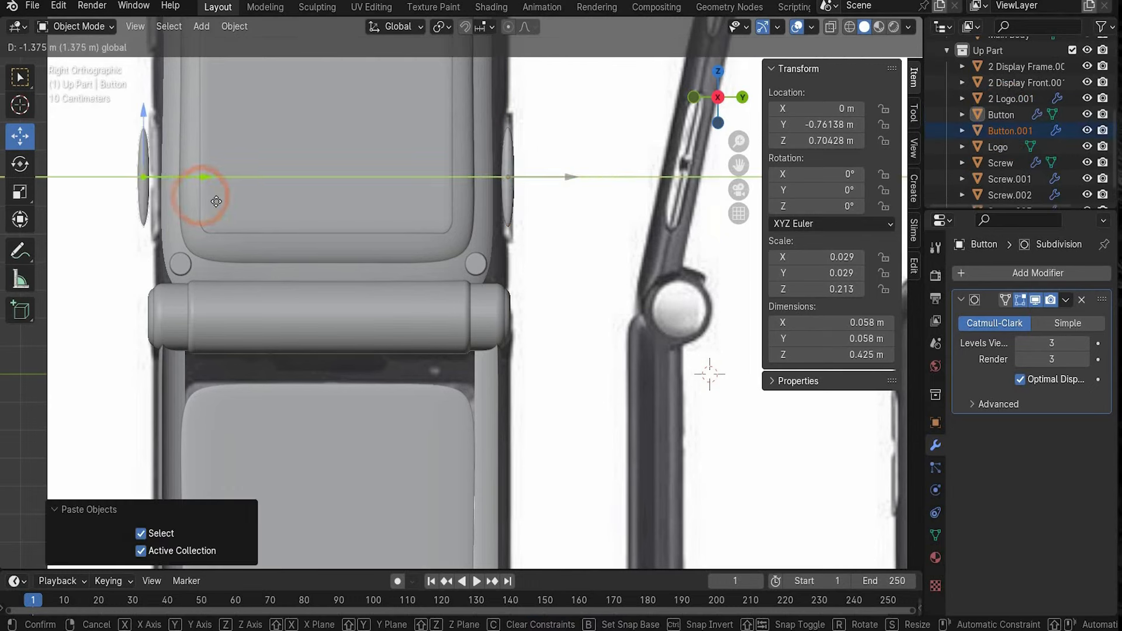
{"action": "left_click", "coordinate": [198, 167]}
Paste a second copy of the button on that same edge and move it 0.10786 m along Z
{"action": "key", "text": "ctrl+c"}
{"action": "key", "text": "ctrl+v"}
{"action": "key", "text": "g"}
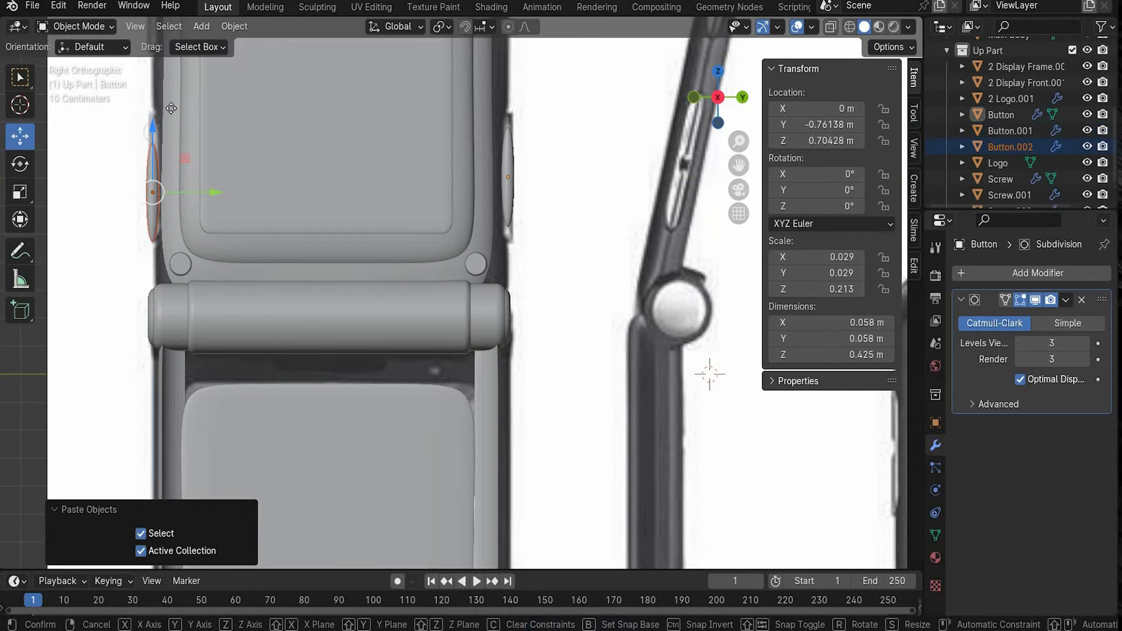
{"action": "key", "text": "z"}
{"action": "left_click", "coordinate": [258, 145]}
{"action": "scroll", "coordinate": [309, 168], "scroll_direction": "down", "scroll_amount": 2}
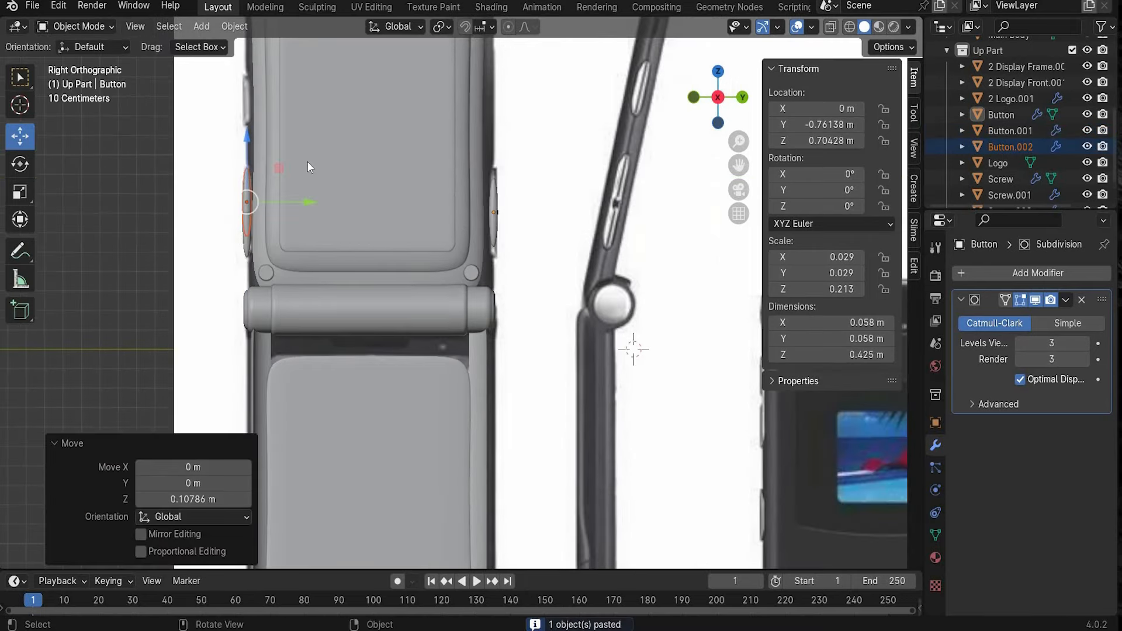
Paste another button copy over the reference's upper side button at Y -2.1016 m, Z 1.2891 m, with Z scale 0.153
{"action": "key", "text": "ctrl+c"}
{"action": "key", "text": "ctrl+v"}
{"action": "left_click_drag", "start_coordinate": [247, 143], "coordinate": [253, 82]}
{"action": "scroll", "coordinate": [252, 83], "scroll_direction": "up", "scroll_amount": 1}
{"action": "scroll", "coordinate": [450, 106], "scroll_direction": "down", "scroll_amount": 1}
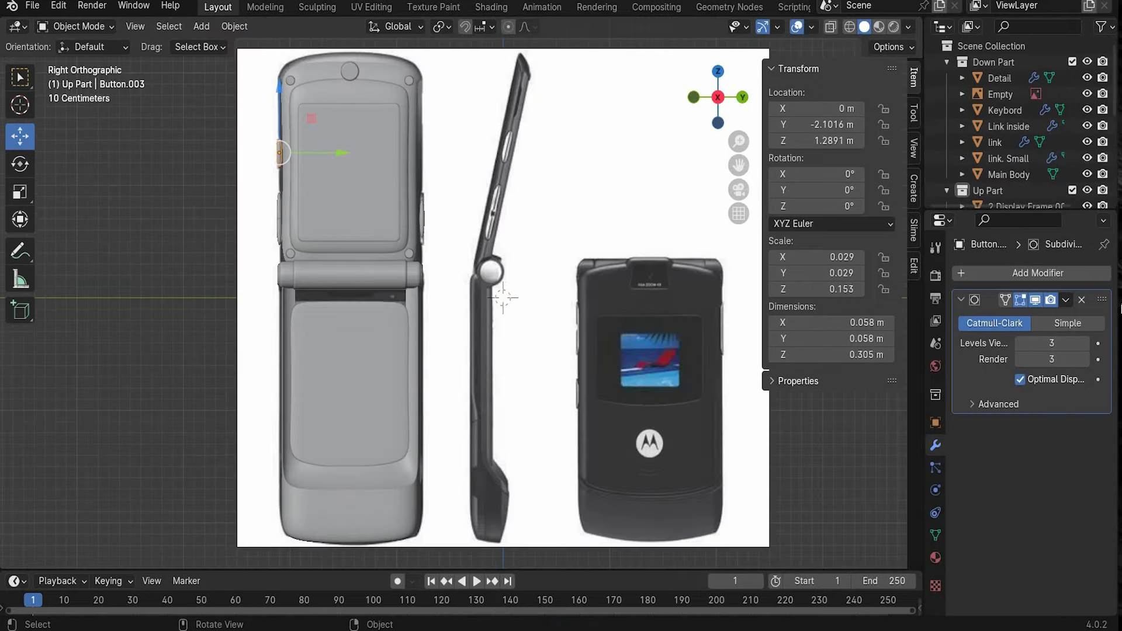
Hide the Main Body to expose the speaker slots on the reference image
{"action": "left_click", "coordinate": [1008, 174]}
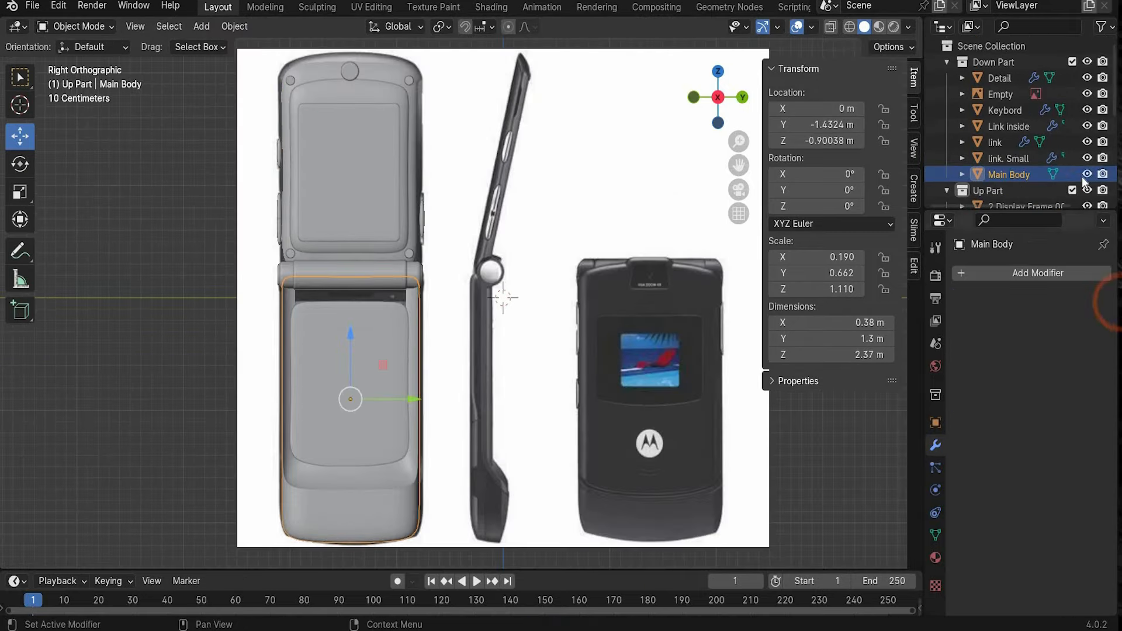
{"action": "left_click", "coordinate": [1087, 175]}
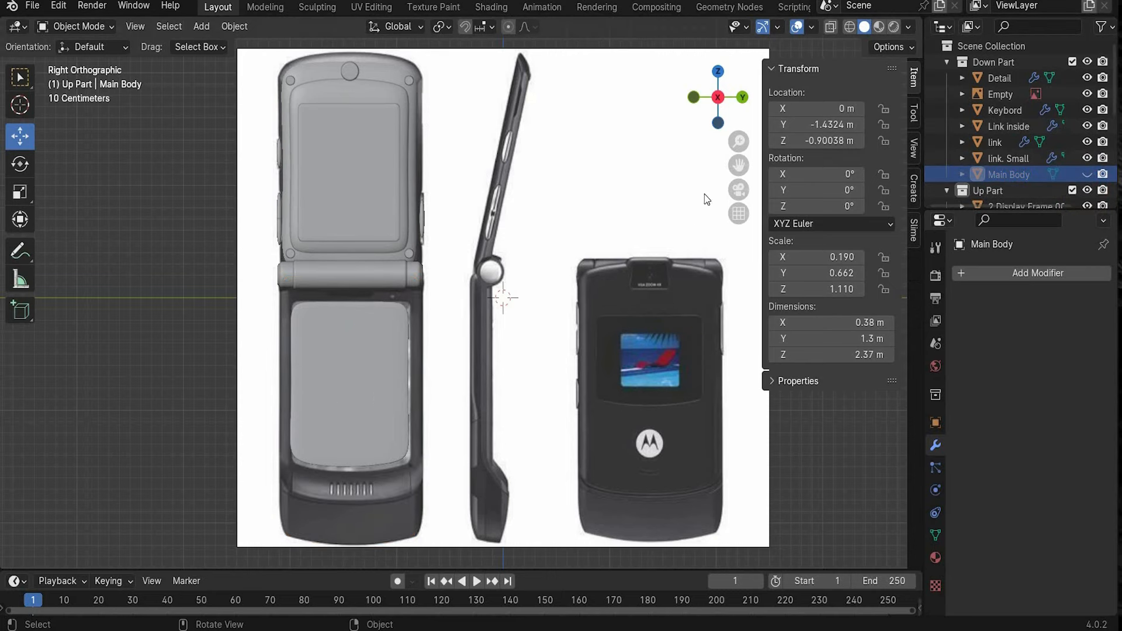
{"action": "scroll", "coordinate": [222, 466], "scroll_direction": "up", "scroll_amount": 3}
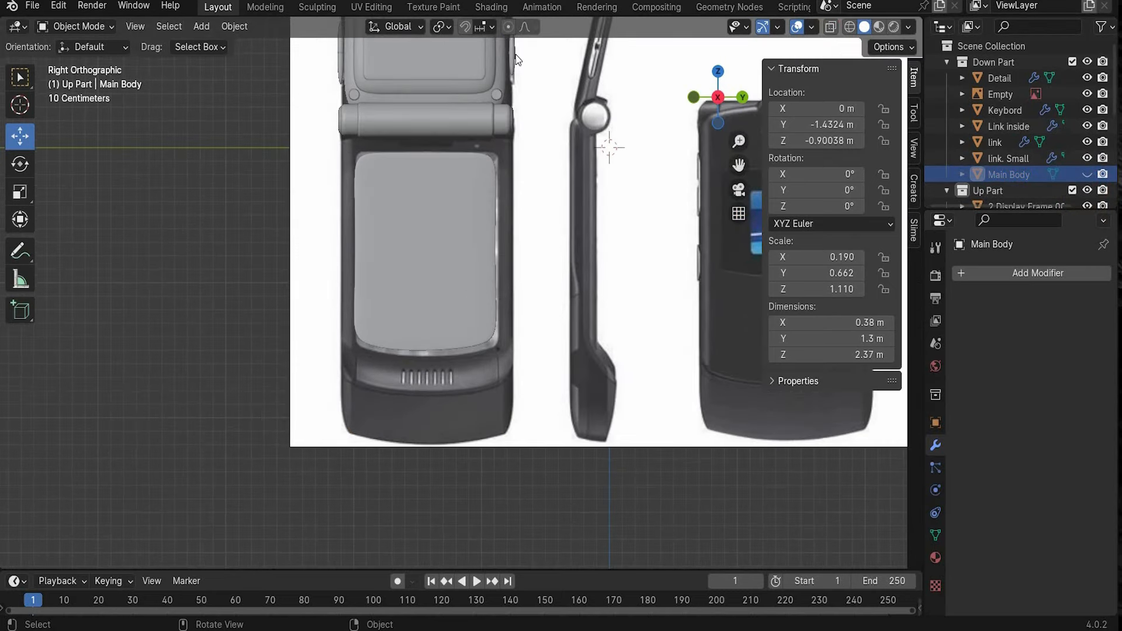
Place a copy of the Button over the first speaker slot, scaled to 0.010, 0.017, 0.070, and name it Speaker
{"action": "left_click", "coordinate": [513, 54]}
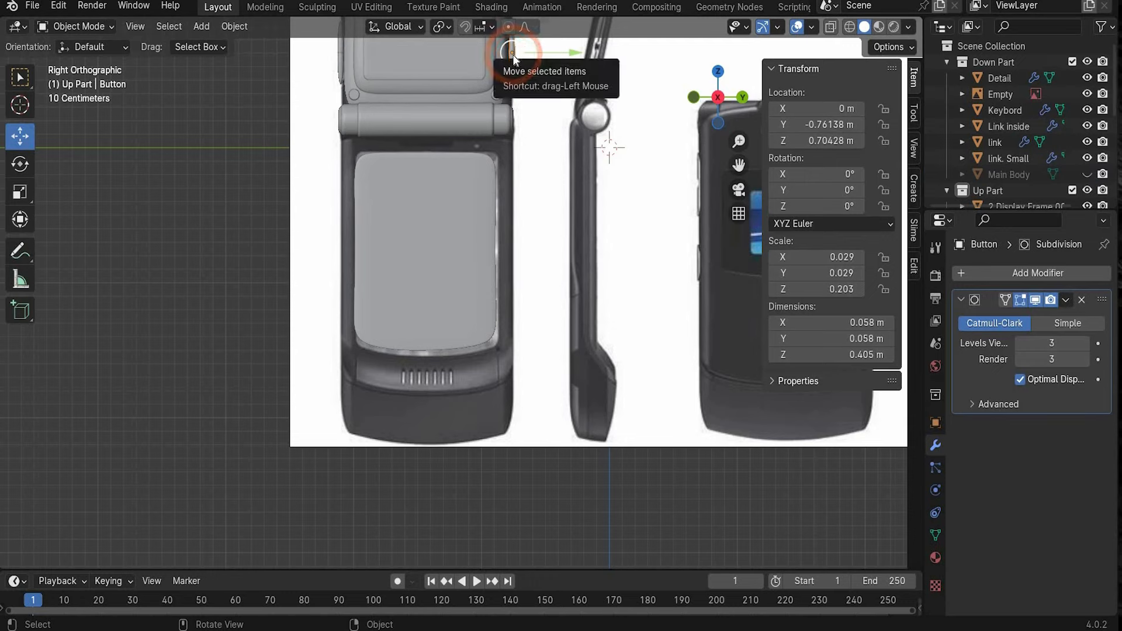
{"action": "key", "text": "ctrl+v"}
{"action": "scroll", "coordinate": [505, 66], "scroll_direction": "down", "scroll_amount": 1}
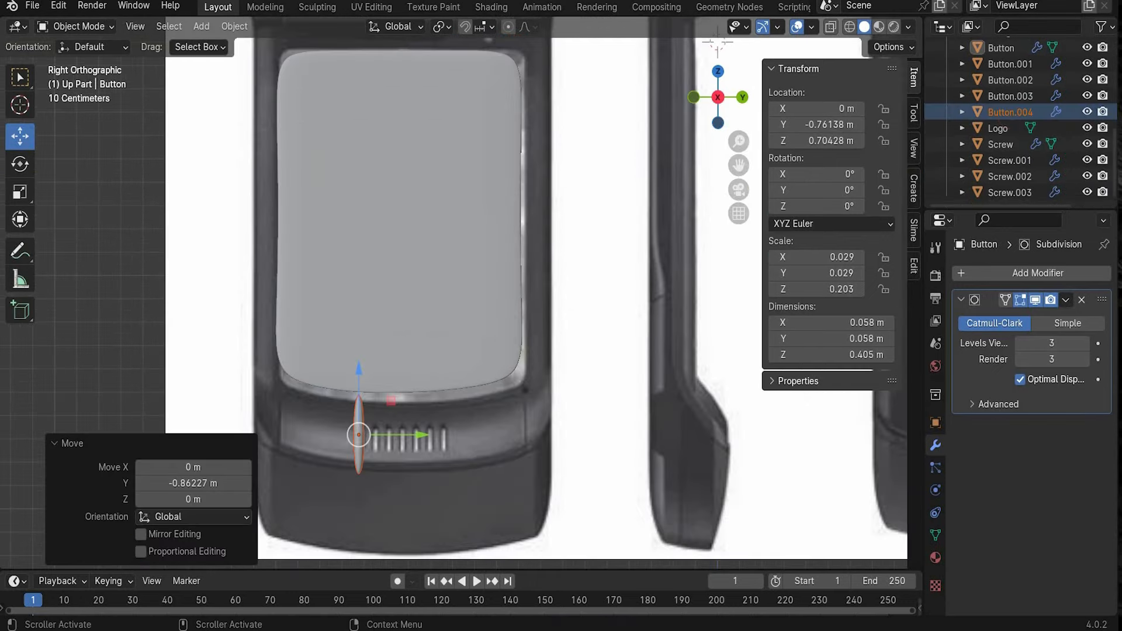
{"action": "double_click", "coordinate": [1010, 114]}
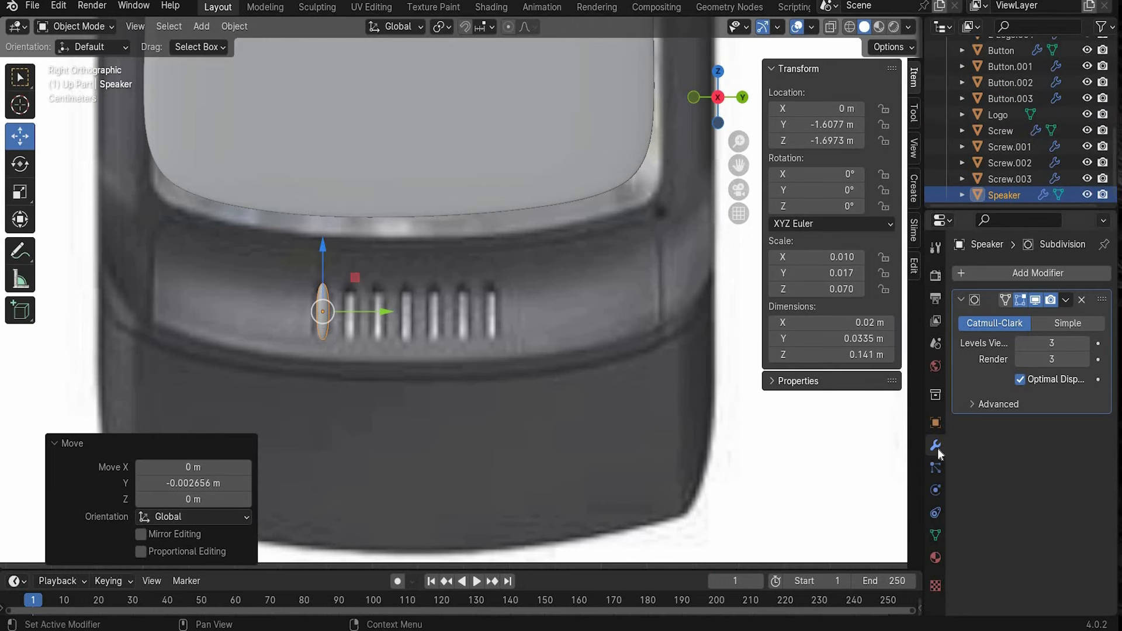
Save the file and add an Array modifier with a count of 7 to the Speaker
{"action": "key", "text": "ctrl+s"}
{"action": "left_click", "coordinate": [963, 273]}
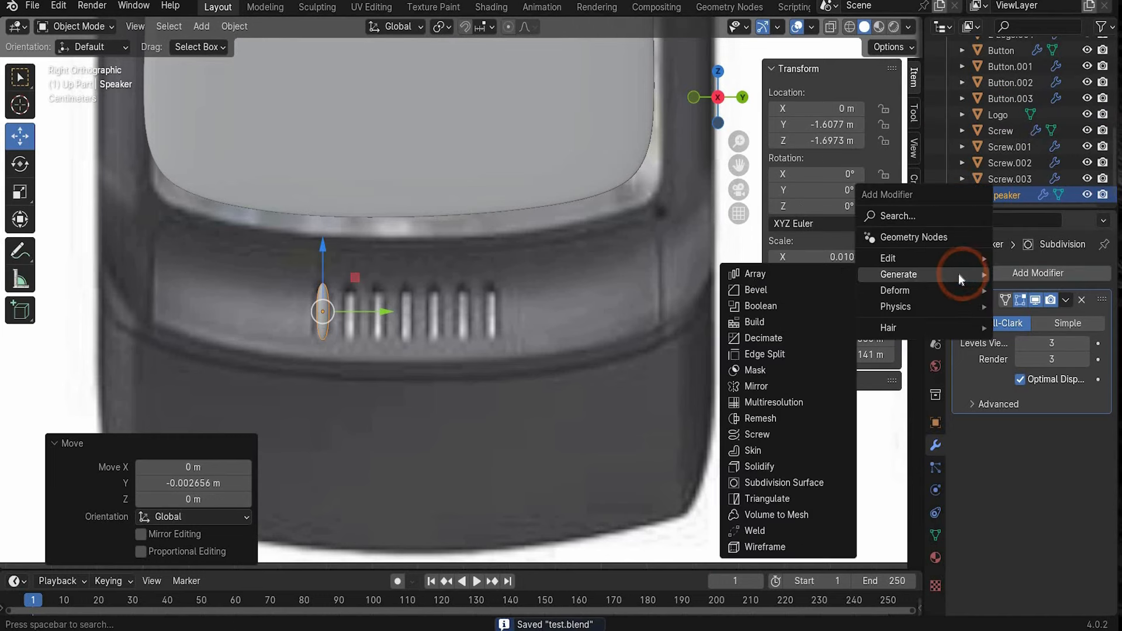
{"action": "left_click", "coordinate": [755, 274]}
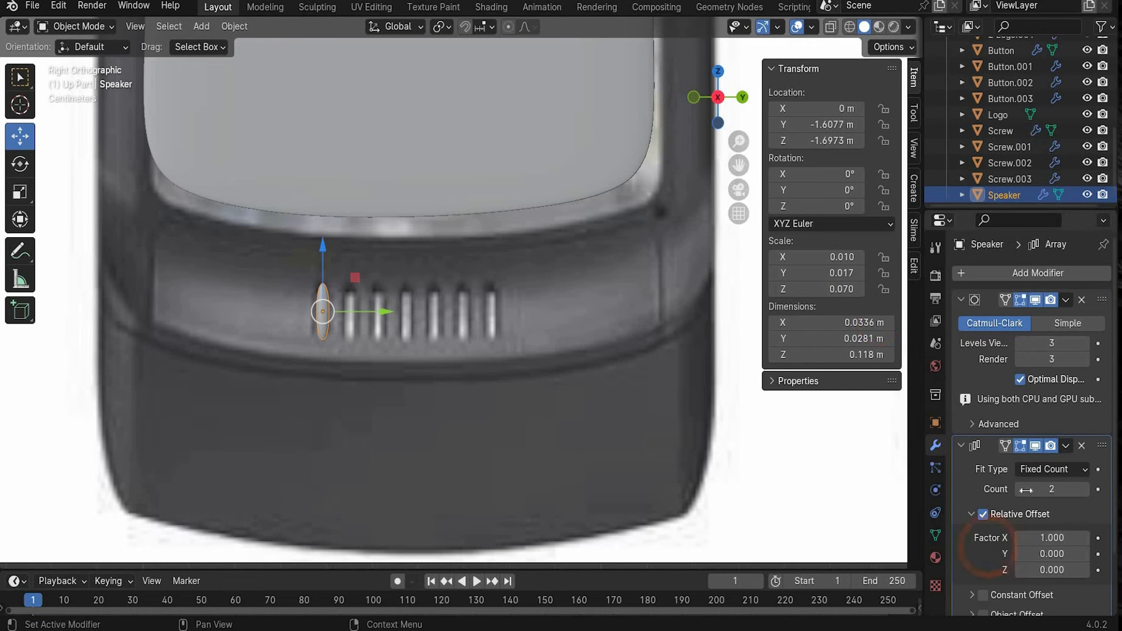
{"action": "left_click", "coordinate": [1045, 489]}
{"action": "type", "text": "7"}
{"action": "key", "text": "Return"}
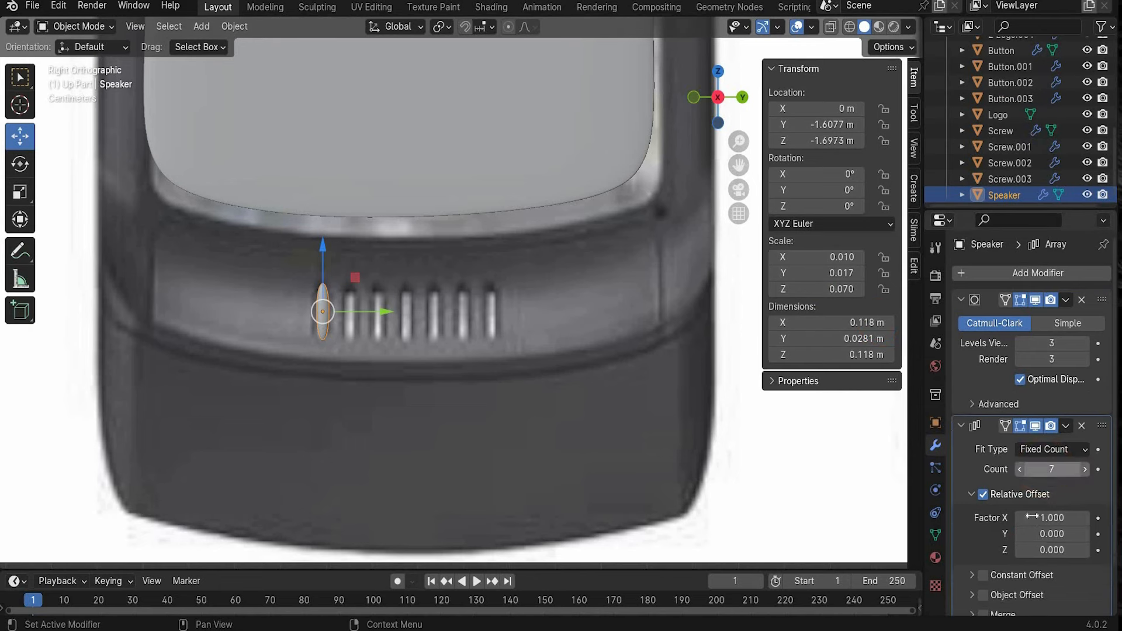
Set the Speaker array's relative offset to X 0, Y 2.1 and move the Speaker into the Down Part collection
{"action": "left_click", "coordinate": [1030, 517]}
{"action": "type", "text": "0"}
{"action": "key", "text": "Return"}
{"action": "left_click", "coordinate": [1027, 533]}
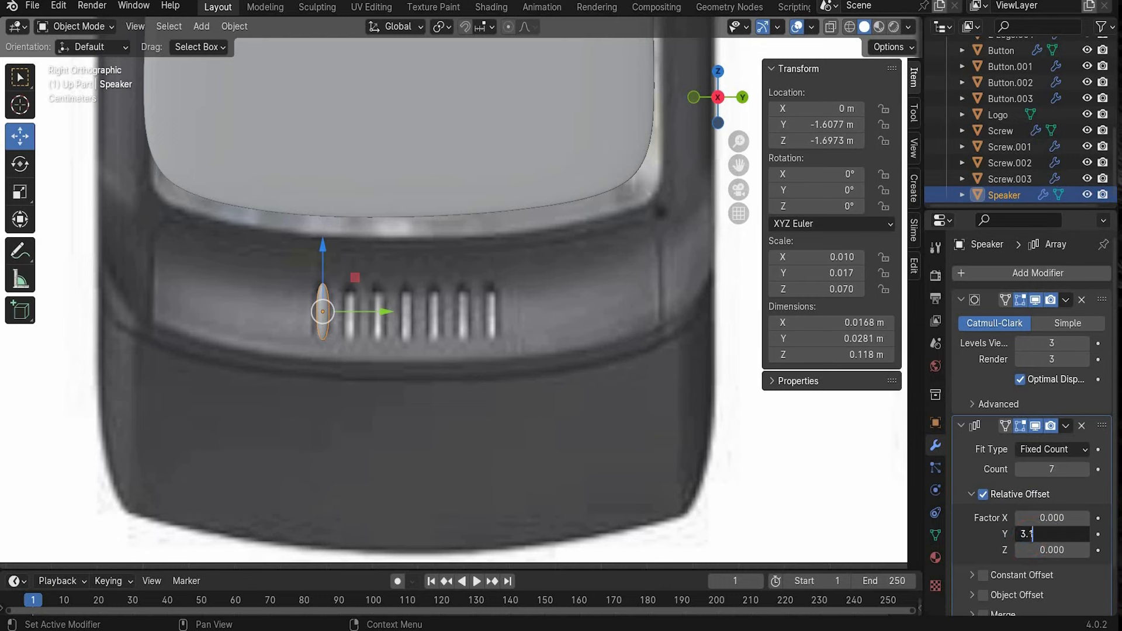
{"action": "key", "text": "Return"}
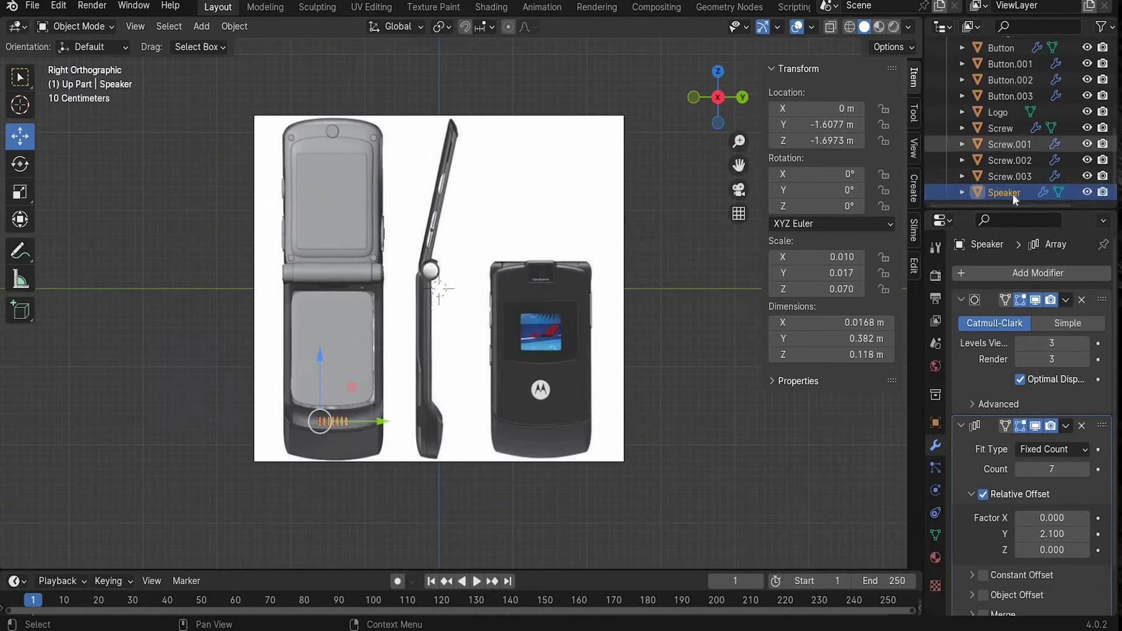
{"action": "left_click_drag", "start_coordinate": [1012, 195], "coordinate": [997, 69]}
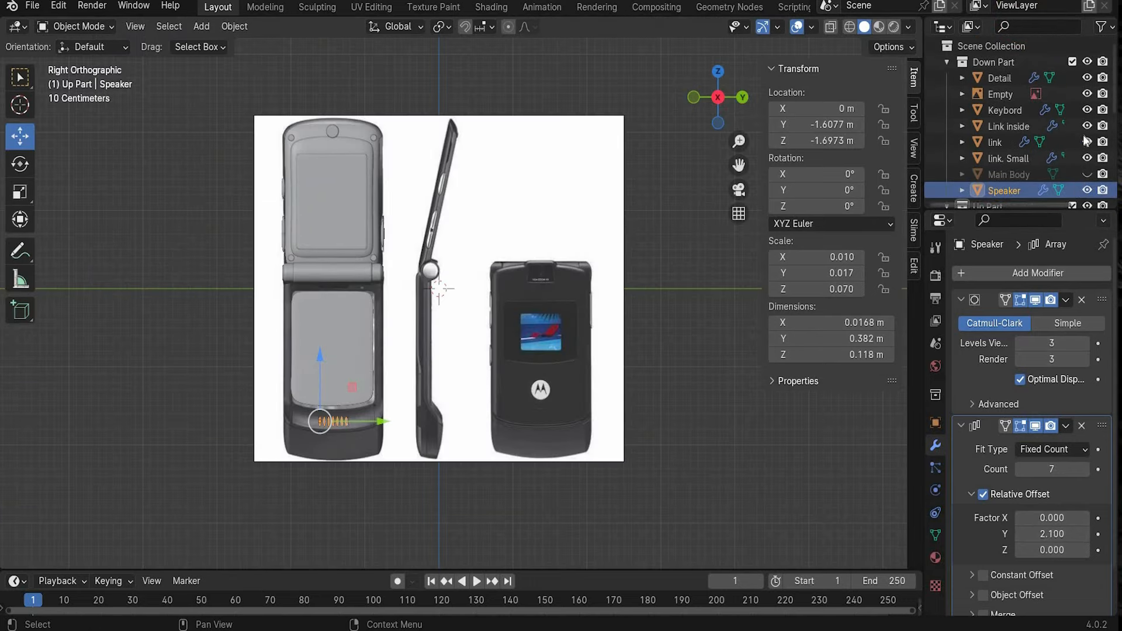
Hide the Empty reference image and unhide the Main Body
{"action": "left_click", "coordinate": [1087, 93]}
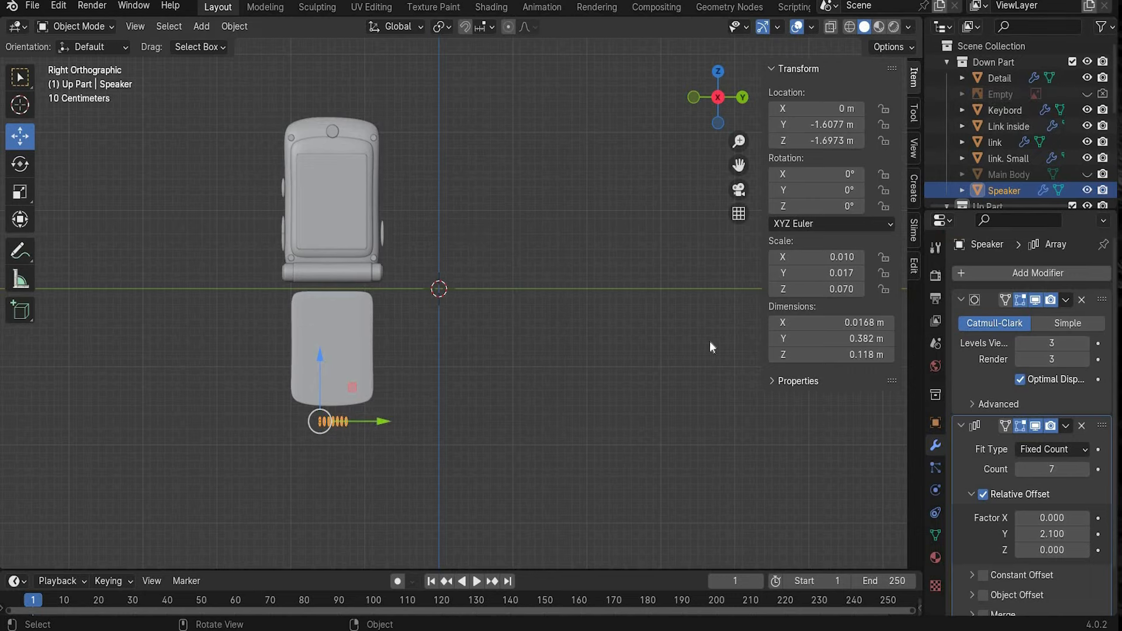
{"action": "scroll", "coordinate": [710, 341], "scroll_direction": "up", "scroll_amount": 2}
{"action": "scroll", "coordinate": [1103, 139], "scroll_direction": "down", "scroll_amount": 1}
{"action": "left_click", "coordinate": [1088, 142]}
{"action": "left_click", "coordinate": [1111, 143]}
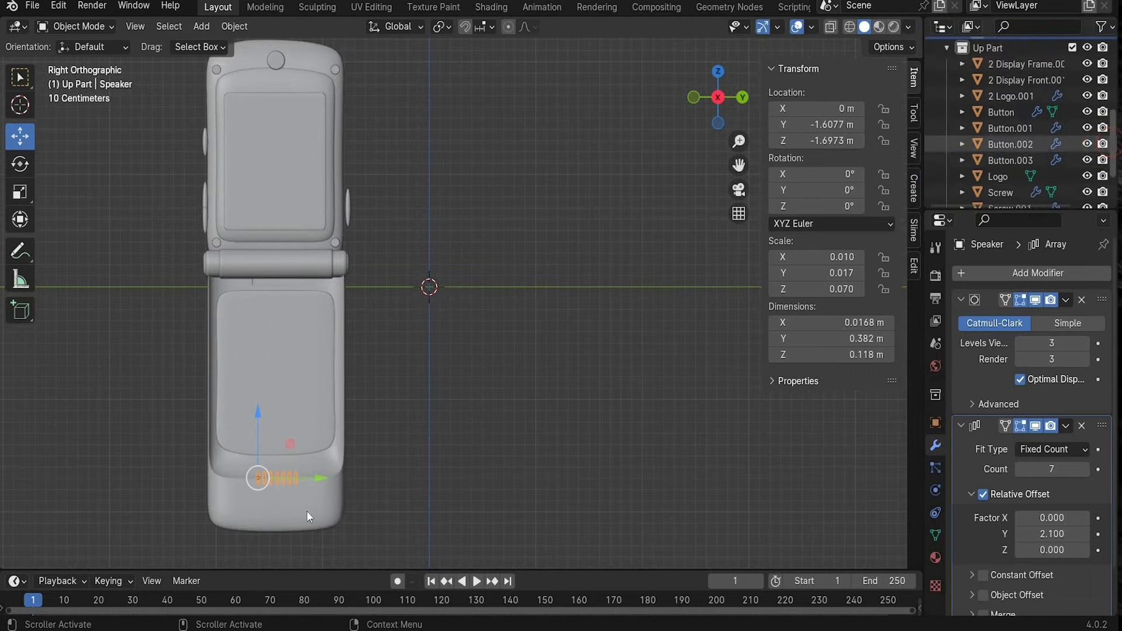
Fit the Speaker slots to the body's slope at X 0.090931 m, Y -1.6313 m, Z -1.6031 m, with Y rotation -41.066°
{"action": "scroll", "coordinate": [307, 511], "scroll_direction": "up", "scroll_amount": 2}
{"action": "middle_click_drag", "start_coordinate": [307, 511], "coordinate": [468, 368], "text": "shift"}
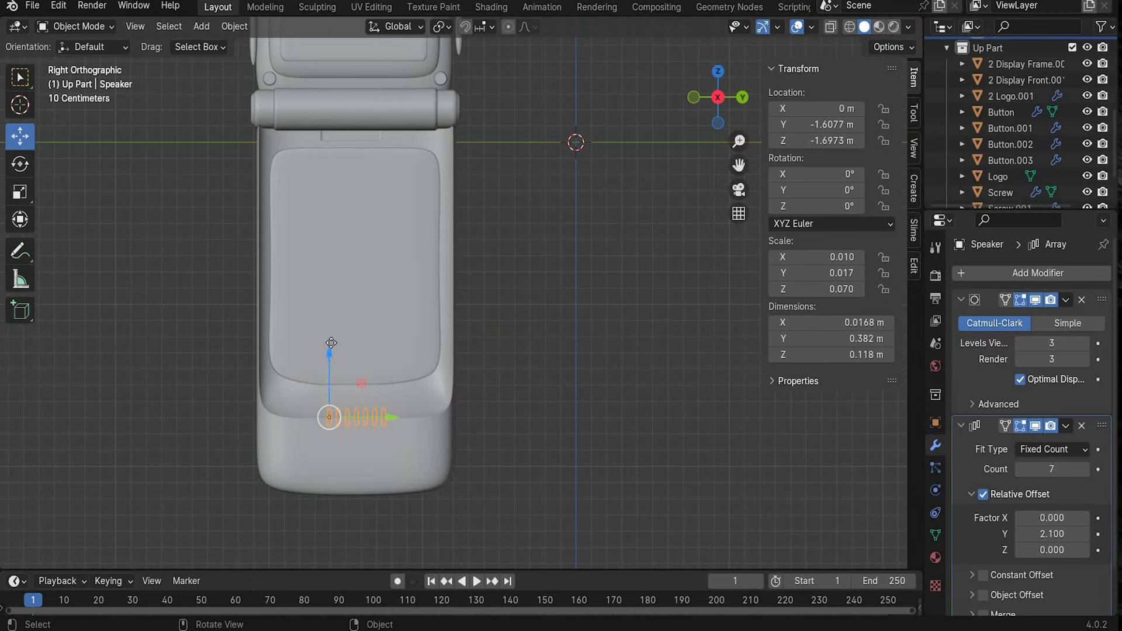
{"action": "left_click_drag", "start_coordinate": [331, 342], "coordinate": [331, 343]}
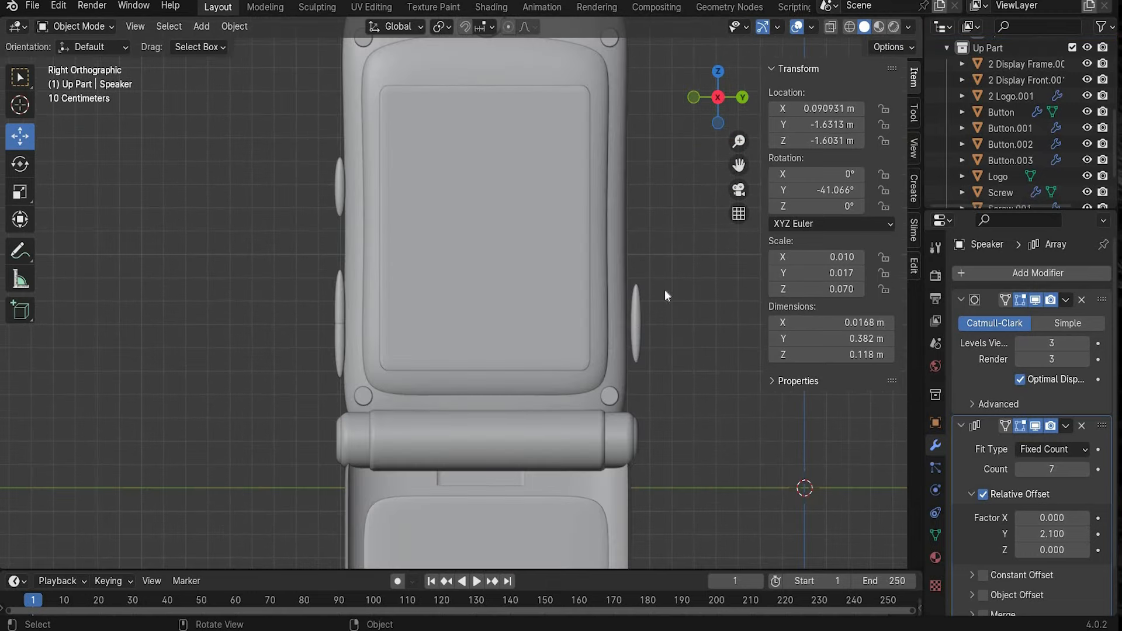
Sink the side buttons into the lid's edges, placing the Button at X -0.046815 m, Y -0.81095 m
{"action": "left_click", "coordinate": [636, 323]}
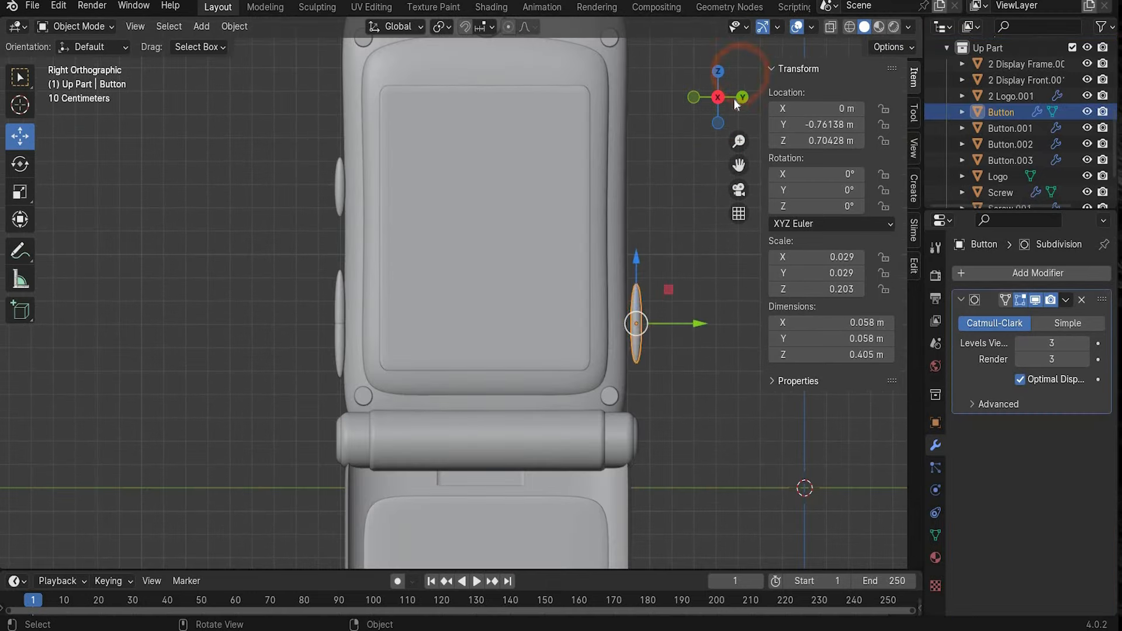
{"action": "left_click", "coordinate": [741, 98]}
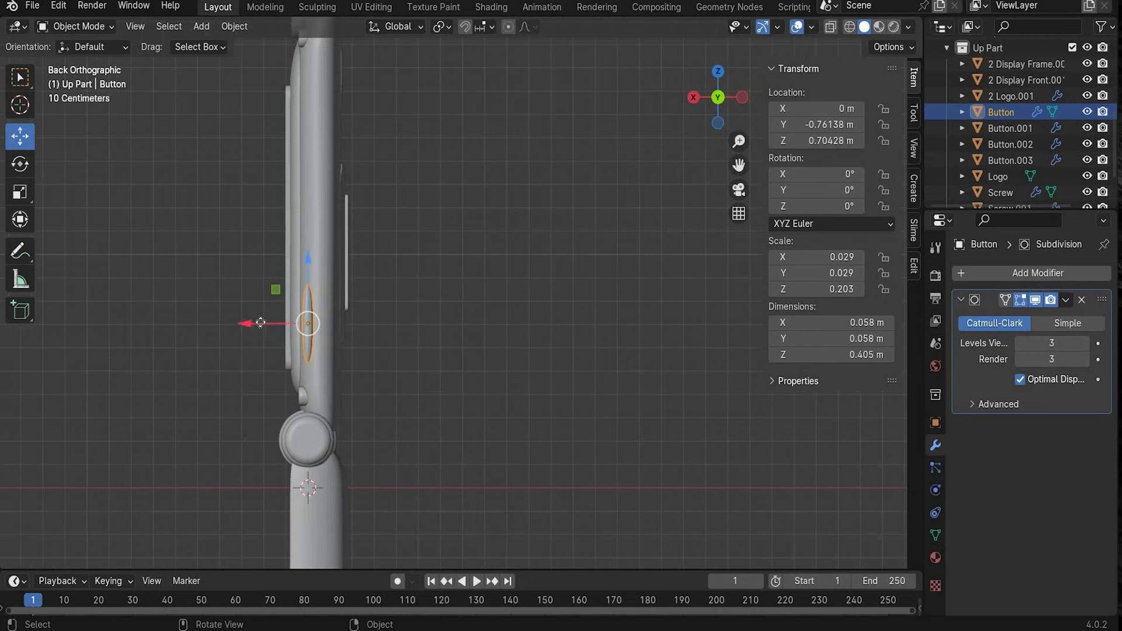
{"action": "left_click_drag", "start_coordinate": [650, 324], "coordinate": [637, 325]}
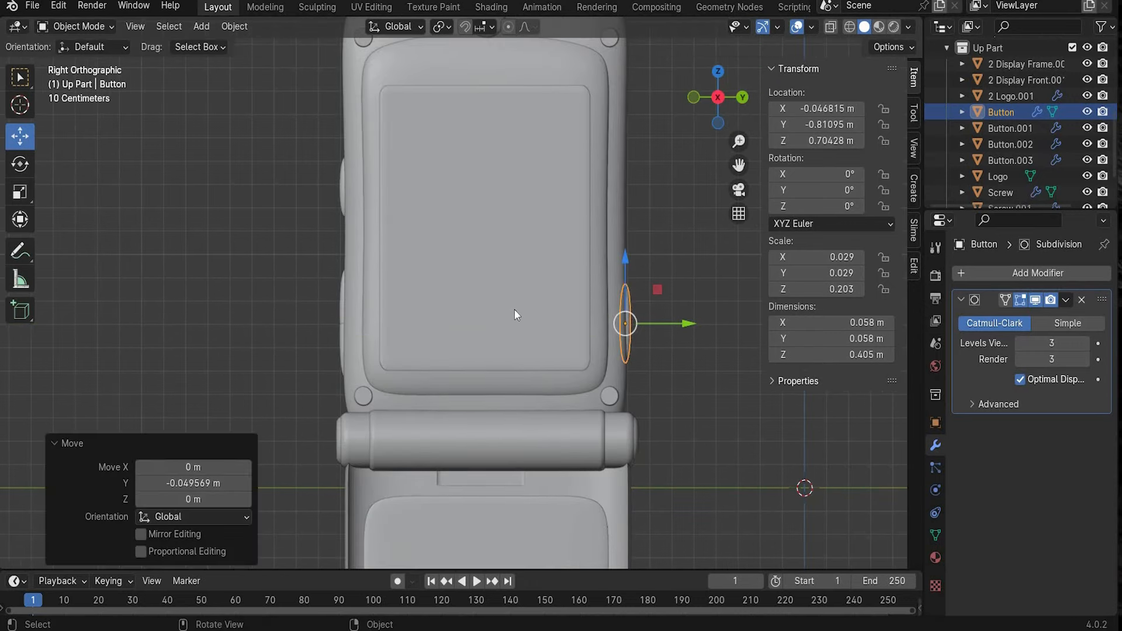
Duplicate the inner display frame and name the copy Speaker
{"action": "left_click", "coordinate": [515, 309]}
{"action": "middle_click_drag", "start_coordinate": [514, 310], "coordinate": [352, 202]}
{"action": "left_click", "coordinate": [353, 202]}
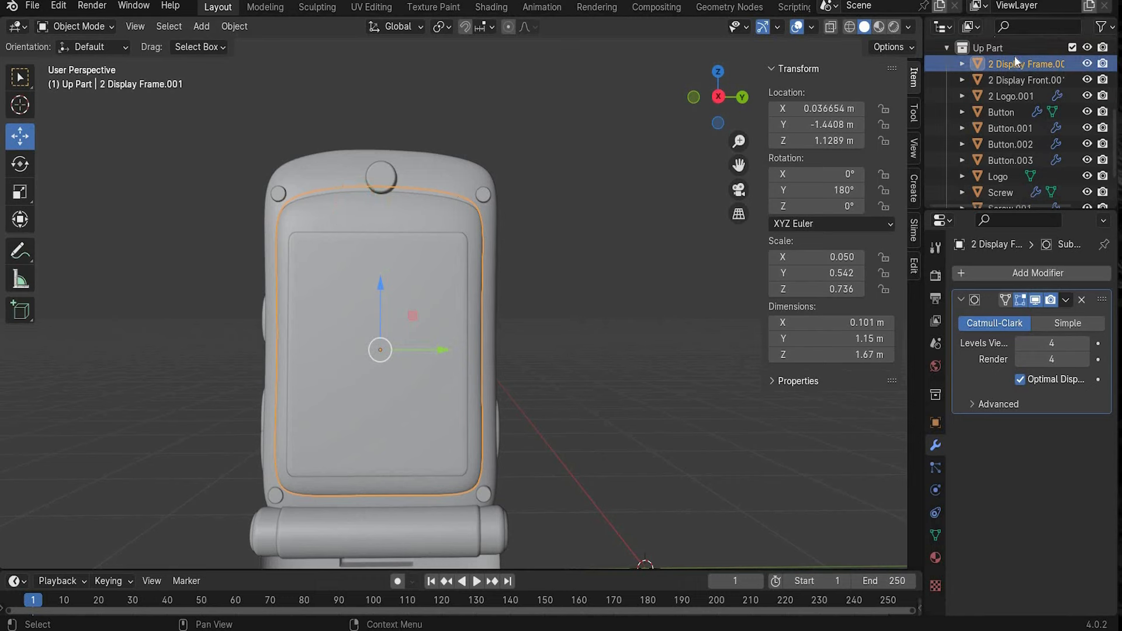
{"action": "key", "text": "ctrl+c"}
{"action": "key", "text": "ctrl+v"}
{"action": "double_click", "coordinate": [1017, 81]}
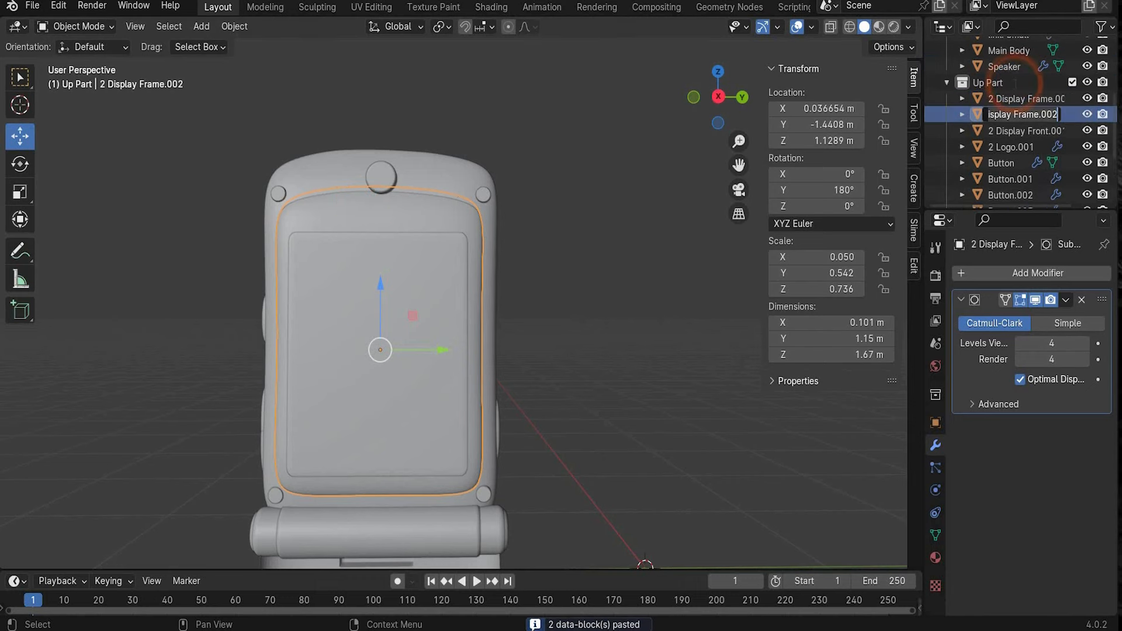
{"action": "type", "text": "Speaker"}
{"action": "key", "text": "Return"}
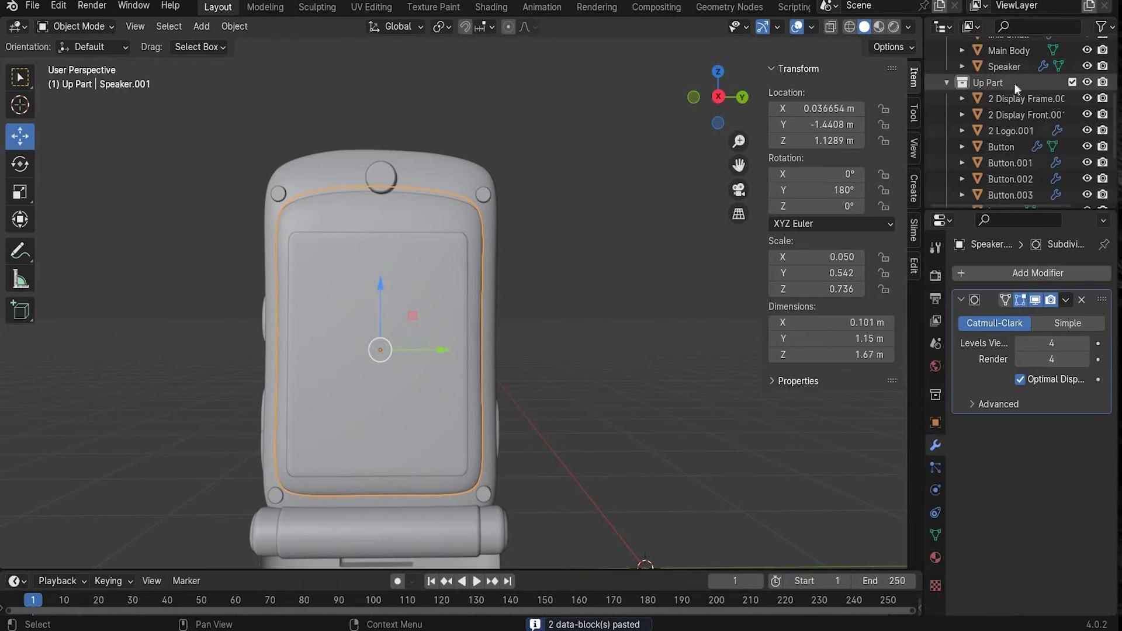
Scale the frame copy to 0.050, 0.172, 0.016 and place it beside the lid's round detail at Y -1.7194 m, Z 1.9927 m
{"action": "key", "text": "shift+space"}
{"action": "key", "text": "s"}
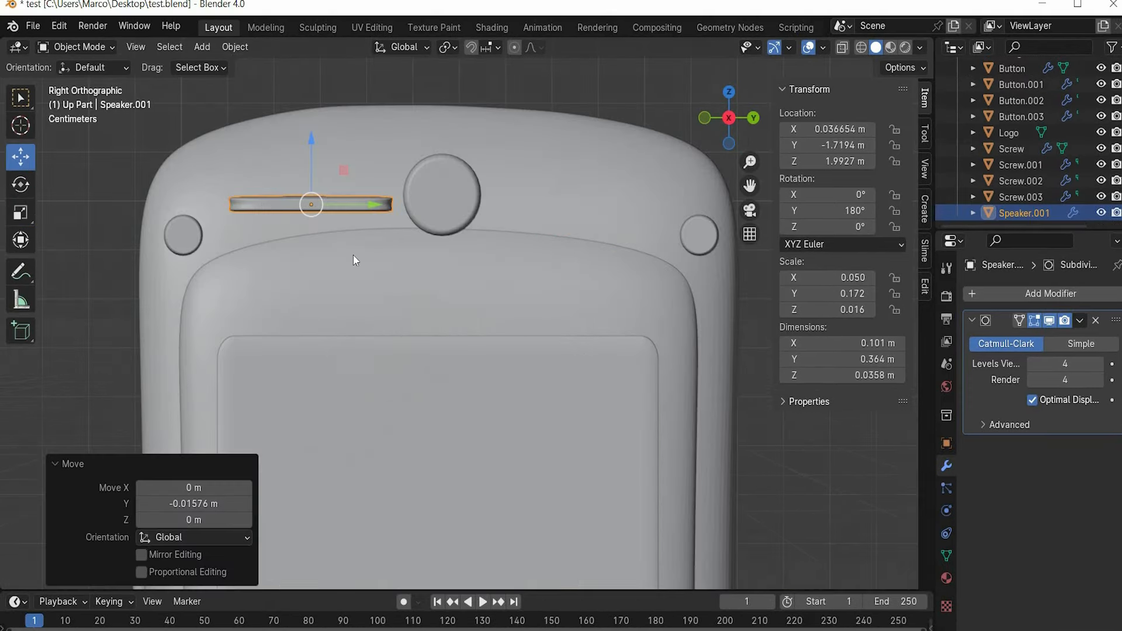
Duplicate the lid's speaker bar and move the copy along Y to the other side of the round detail
{"action": "left_click", "coordinate": [261, 205]}
{"action": "key", "text": "ctrl+c"}
{"action": "key", "text": "ctrl+v"}
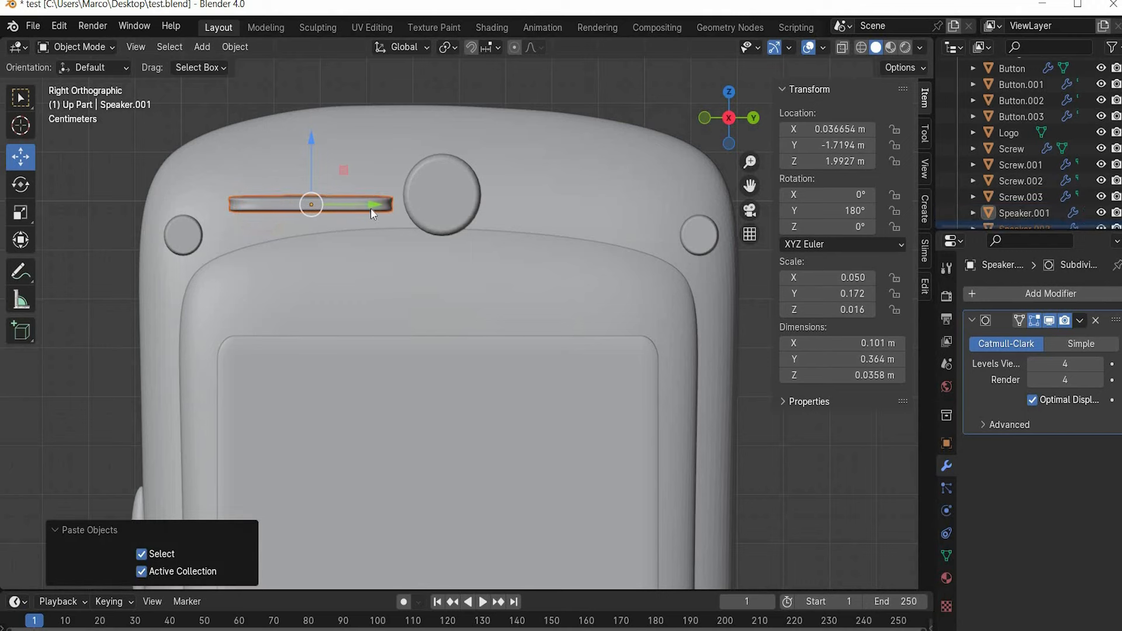
{"action": "left_click_drag", "start_coordinate": [379, 208], "coordinate": [637, 188]}
Tilt the two lid speaker bars along the curved top edge, with X rotations of -8.902° for Speaker.001 and 8.6545° for Speaker.002
{"action": "key", "text": "shift+space"}
{"action": "key", "text": "r"}
{"action": "left_click", "coordinate": [368, 203]}
{"action": "left_click_drag", "start_coordinate": [357, 171], "coordinate": [350, 160]}
{"action": "scroll", "coordinate": [425, 191], "scroll_direction": "down", "scroll_amount": 8}
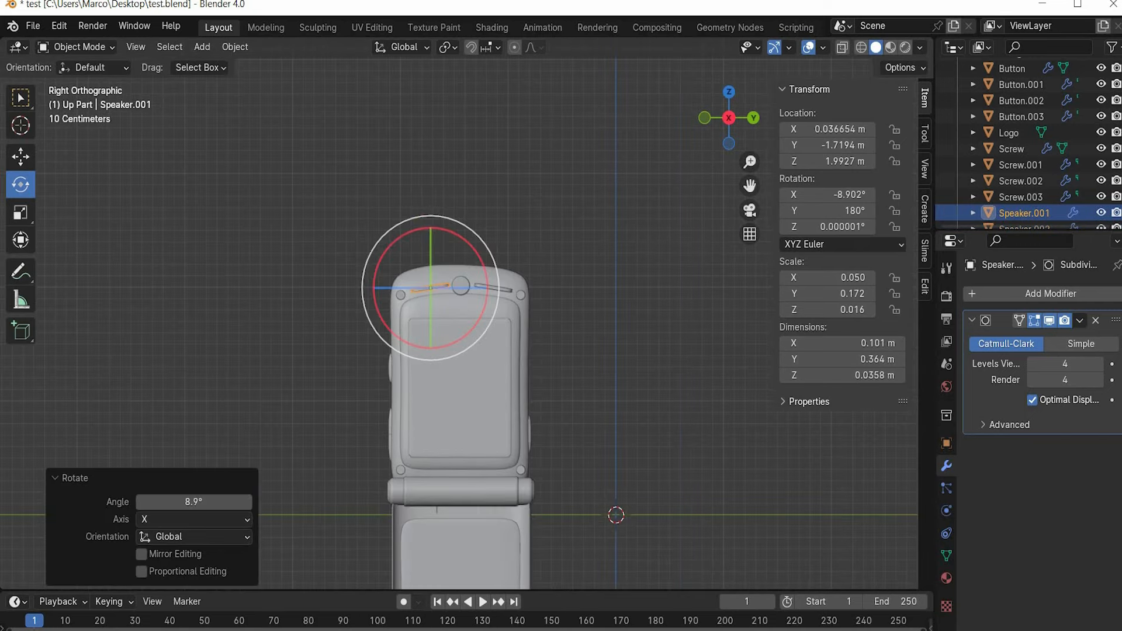
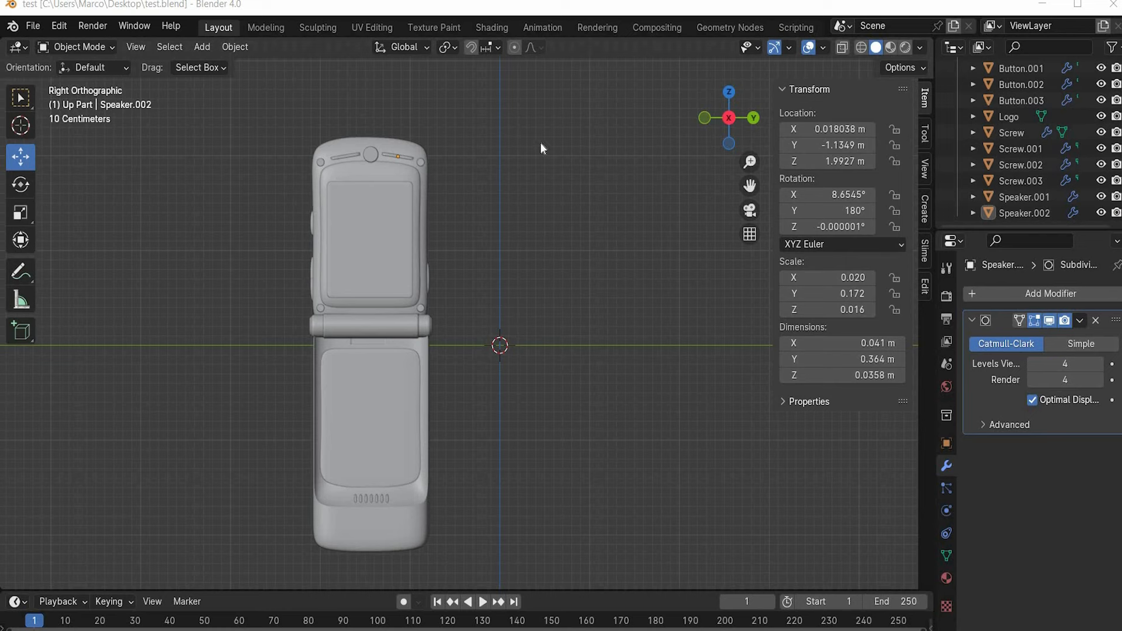
Select all parts of the phone and apply Shade Smooth to them
{"action": "left_click_drag", "start_coordinate": [545, 90], "coordinate": [335, 515]}
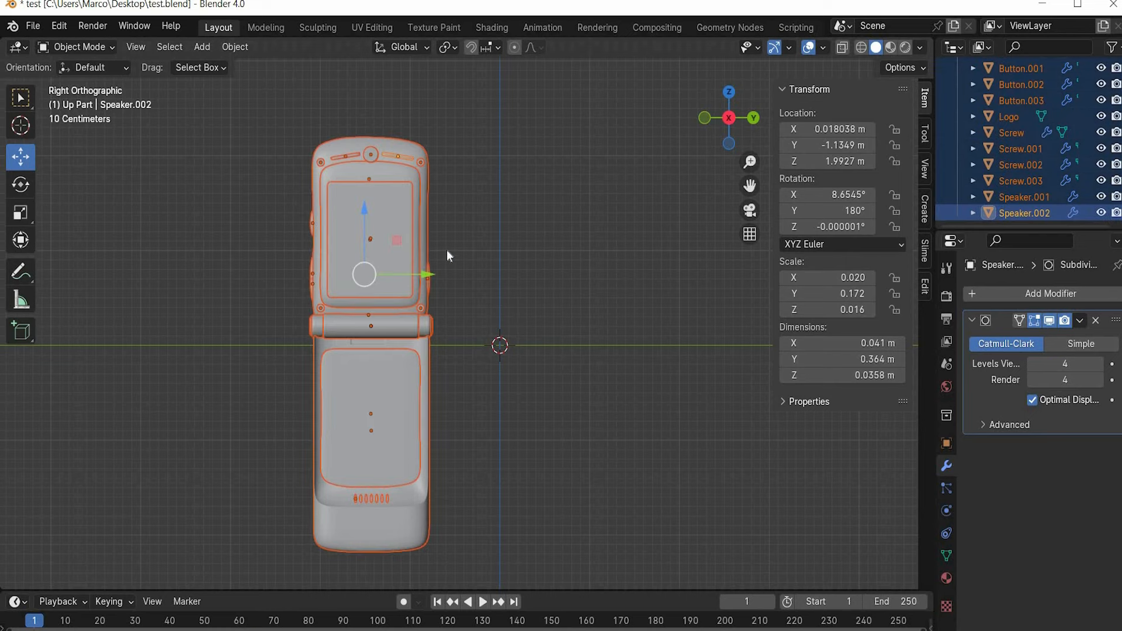
{"action": "right_click", "coordinate": [359, 248]}
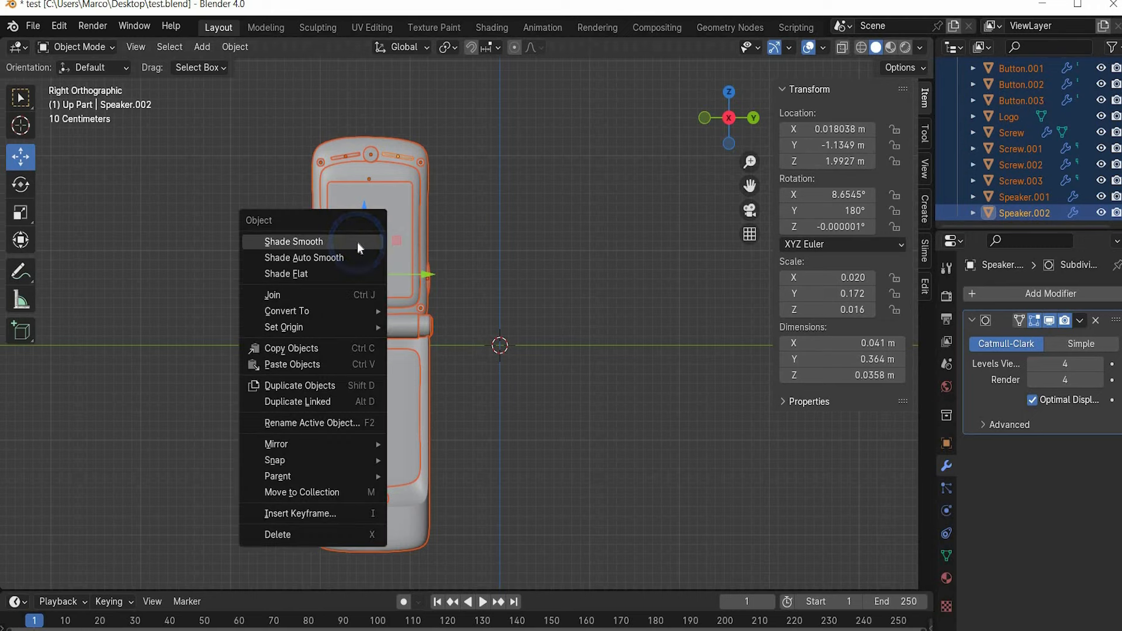
{"action": "left_click", "coordinate": [358, 245]}
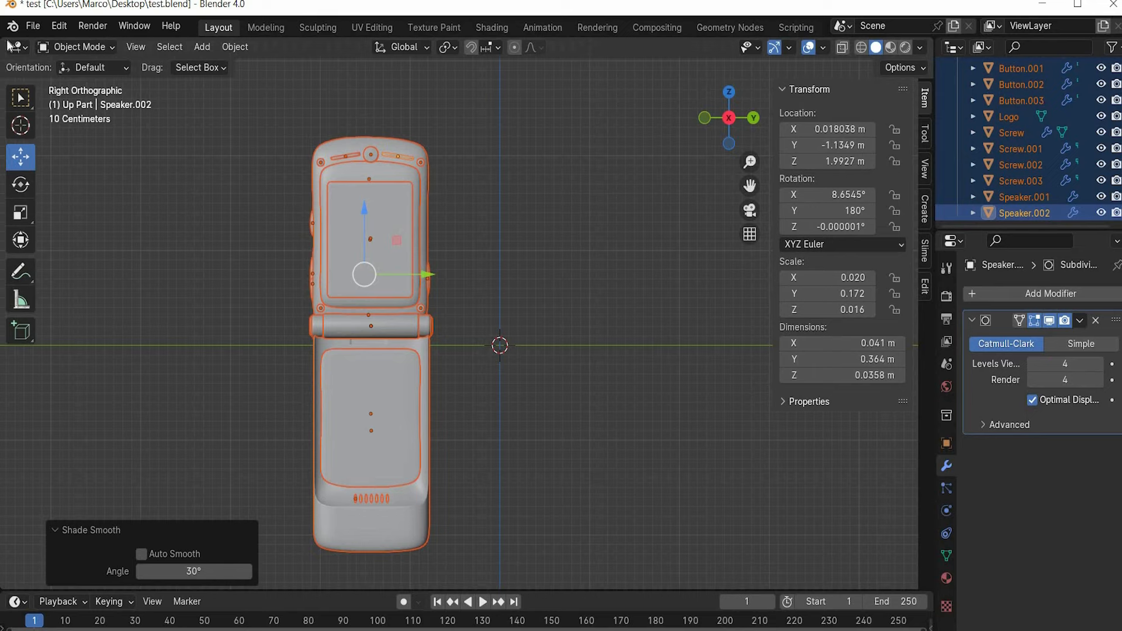
Split off a Shader Editor beside the 3D view, resize the two areas and switch the viewport to rendered shading
{"action": "left_click_drag", "start_coordinate": [379, 41], "coordinate": [453, 47]}
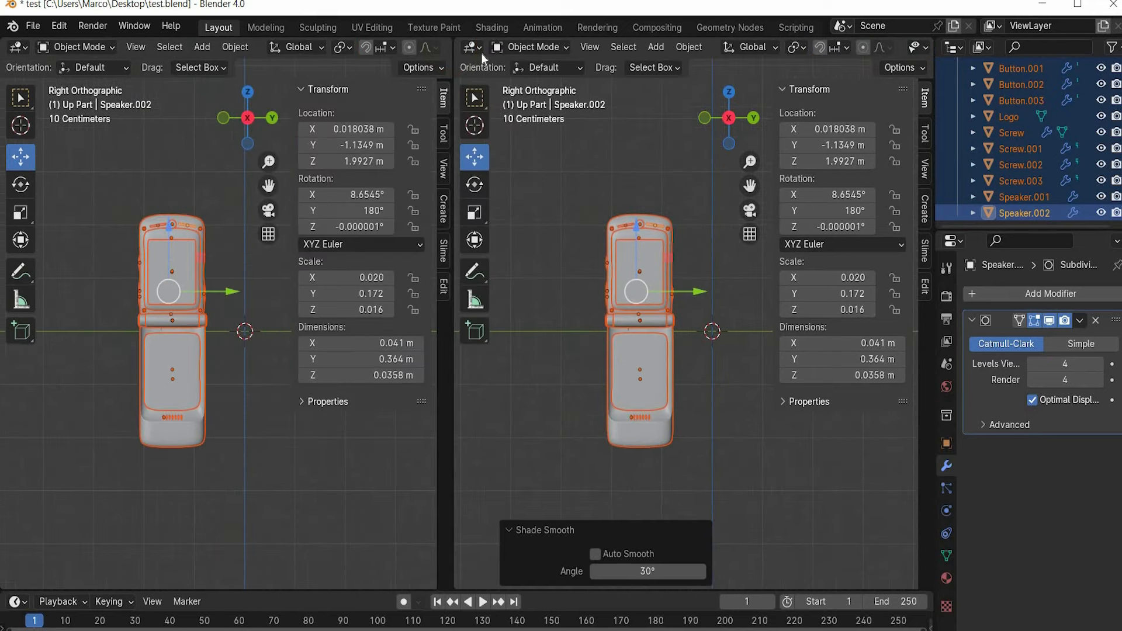
{"action": "left_click", "coordinate": [471, 47]}
{"action": "left_click", "coordinate": [539, 197]}
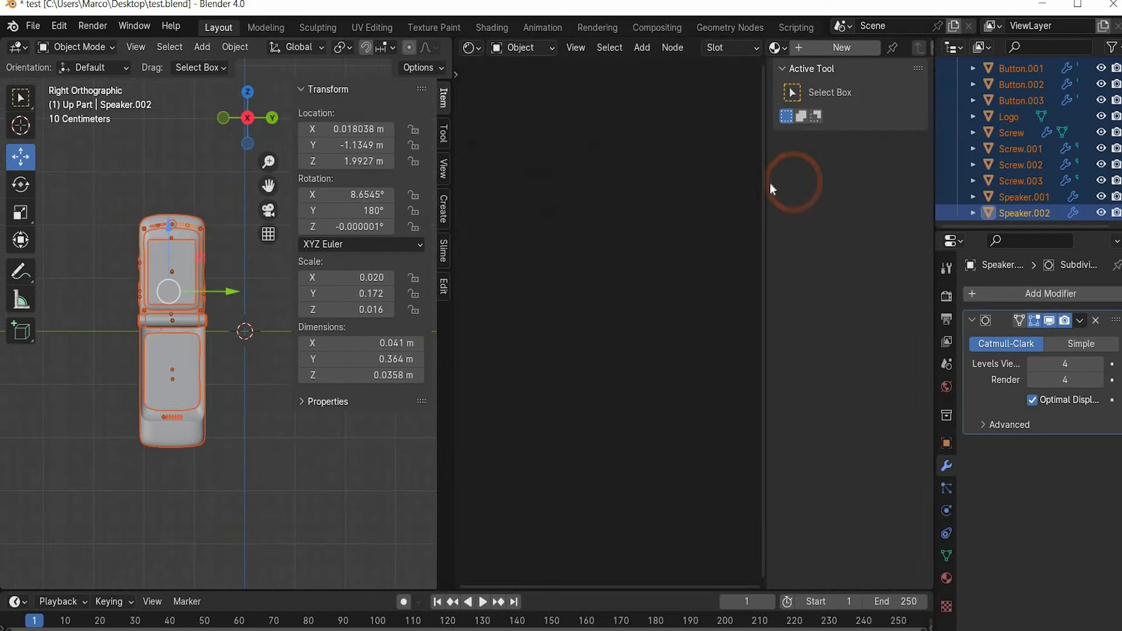
{"action": "left_click_drag", "start_coordinate": [839, 184], "coordinate": [1072, 184]}
{"action": "left_click_drag", "start_coordinate": [454, 253], "coordinate": [752, 239]}
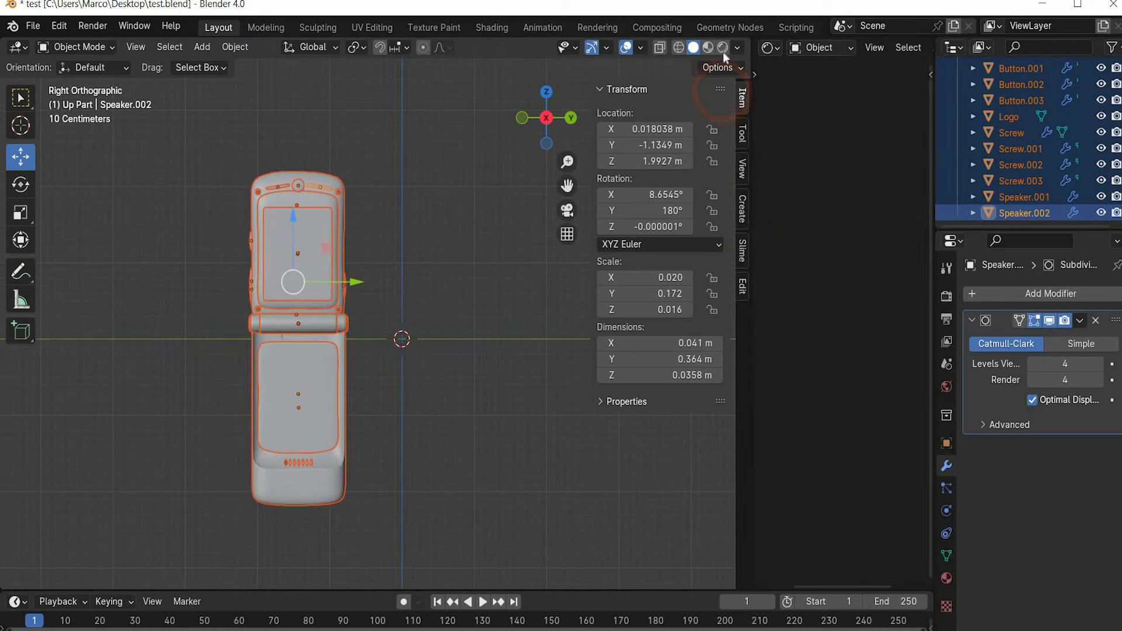
{"action": "left_click", "coordinate": [723, 49]}
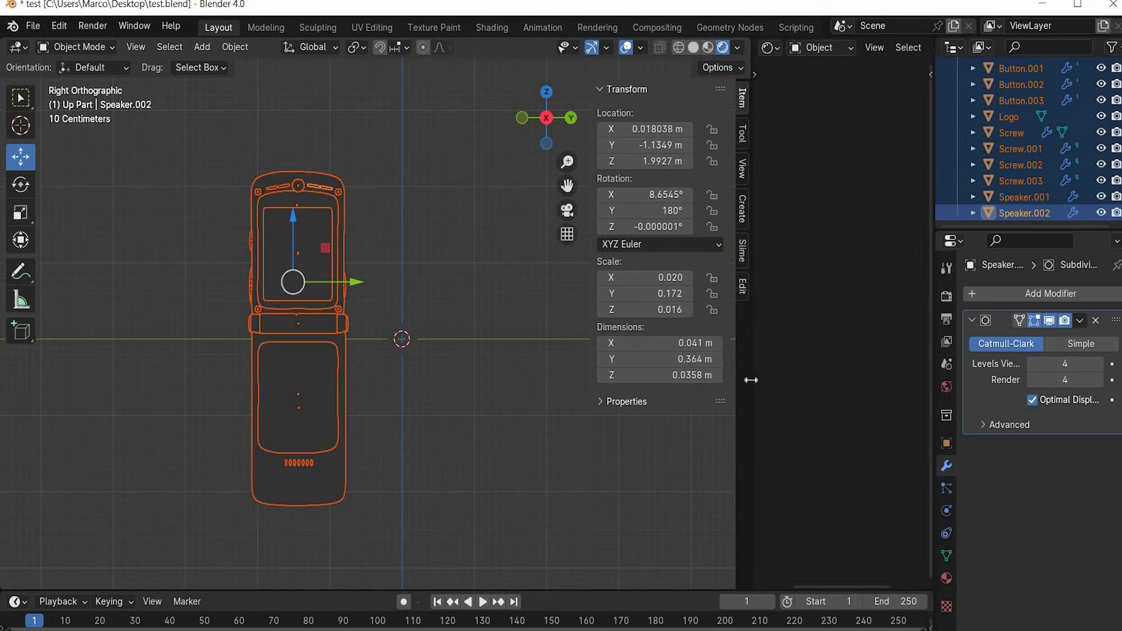
{"action": "left_click_drag", "start_coordinate": [574, 385], "coordinate": [560, 374]}
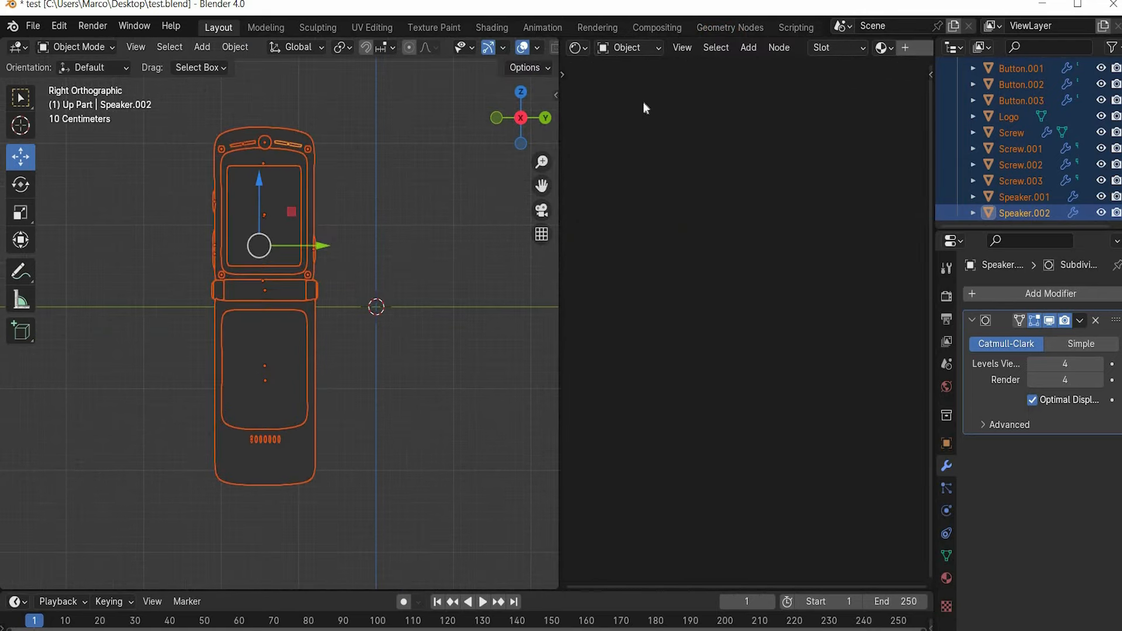
Show the World shader nodes and add an Environment Texture feeding the Background node's color
{"action": "left_click", "coordinate": [620, 51]}
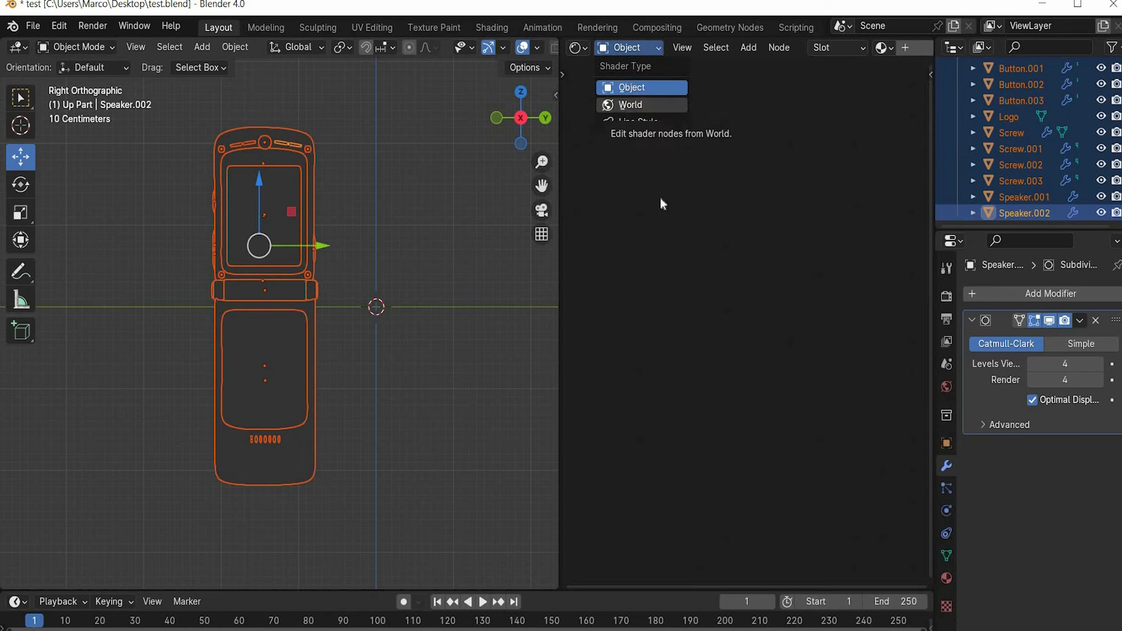
{"action": "left_click", "coordinate": [630, 105]}
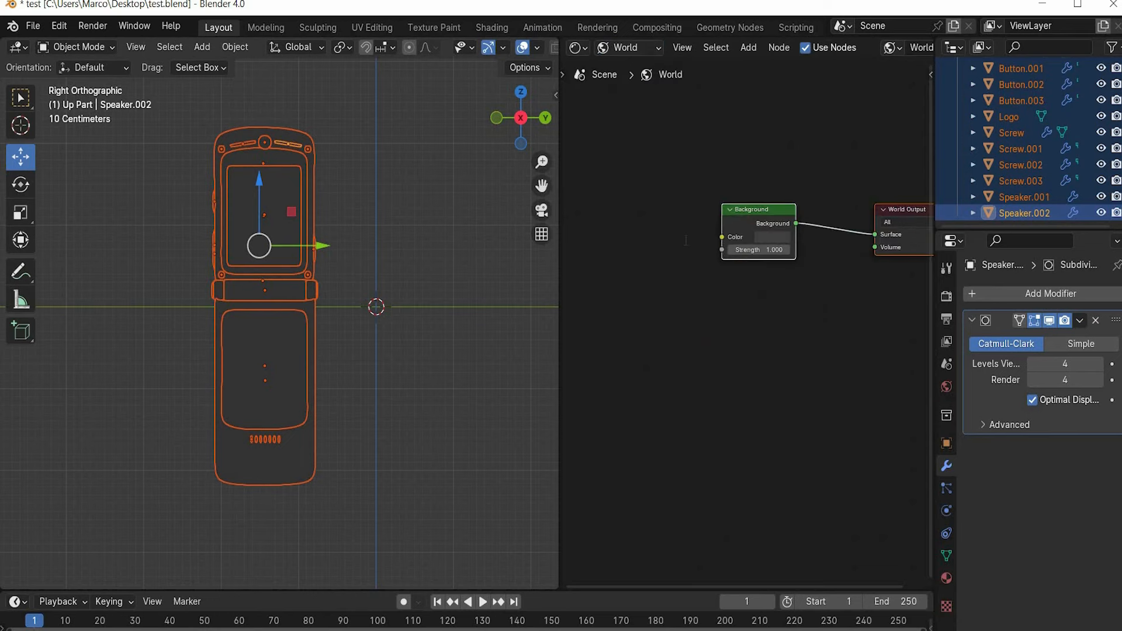
{"action": "left_click_drag", "start_coordinate": [723, 236], "coordinate": [686, 240]}
{"action": "type", "text": "envio"}
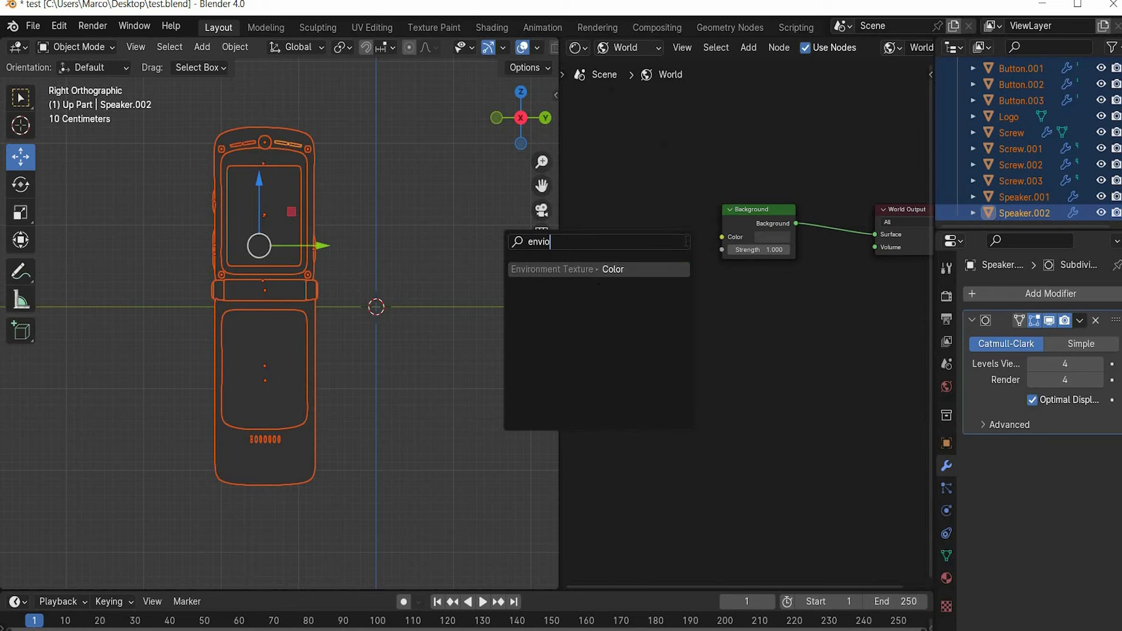
{"action": "key", "text": "Return"}
Add a Mapping node to the environment texture's vector input and feed it from a Texture Coordinate node's Generated output
{"action": "left_click_drag", "start_coordinate": [626, 288], "coordinate": [601, 286]}
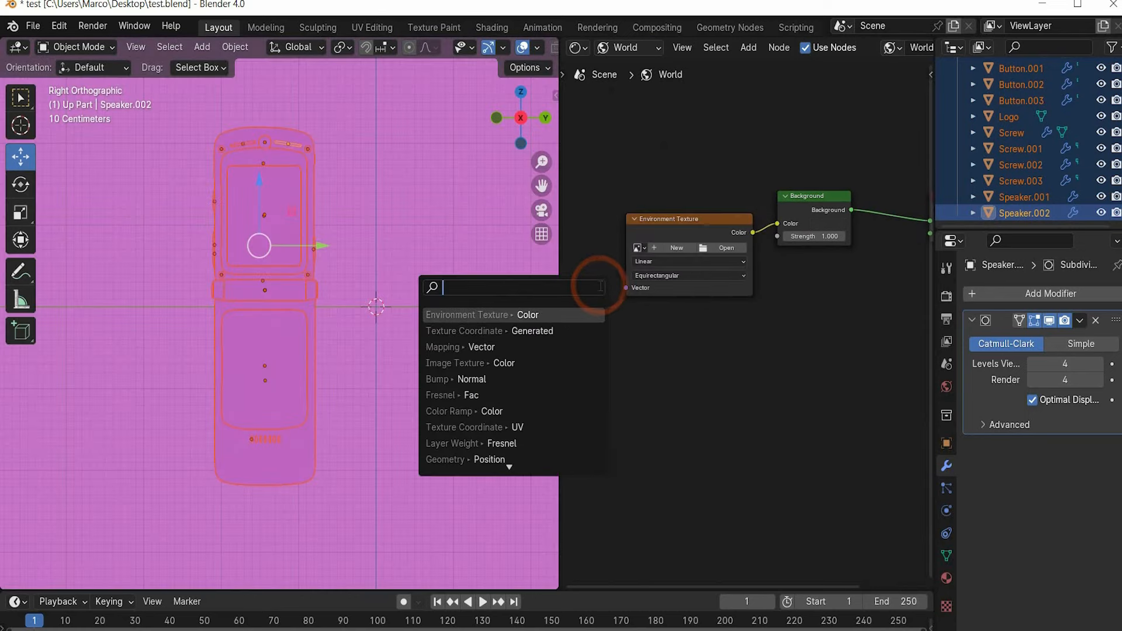
{"action": "type", "text": "map"}
{"action": "key", "text": "Return"}
{"action": "left_click_drag", "start_coordinate": [712, 280], "coordinate": [638, 305]}
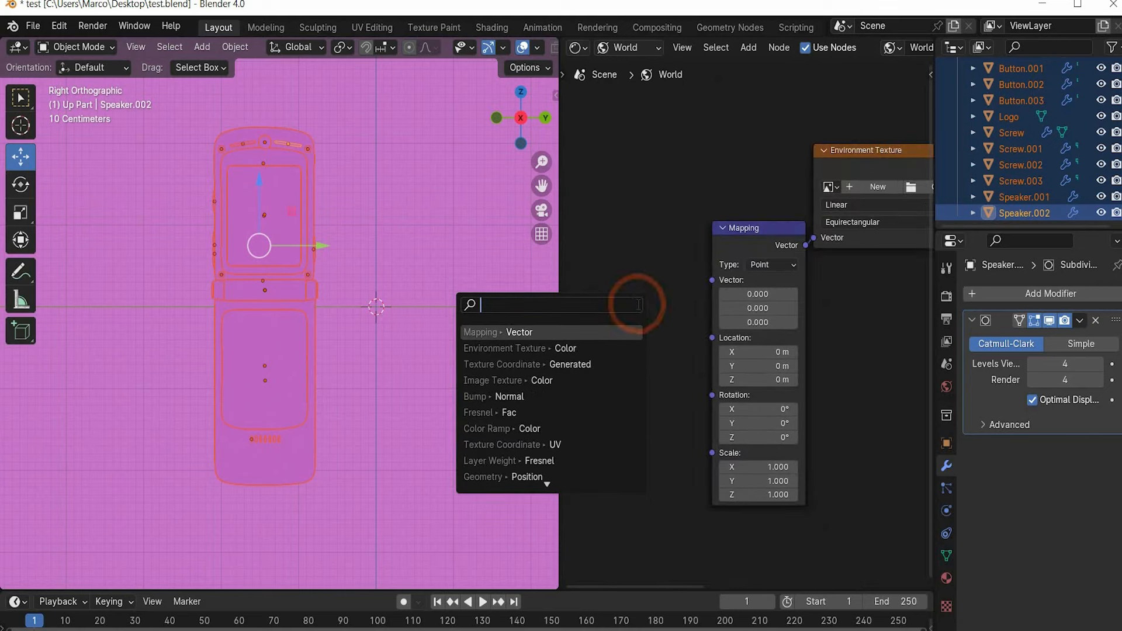
{"action": "type", "text": "texture"}
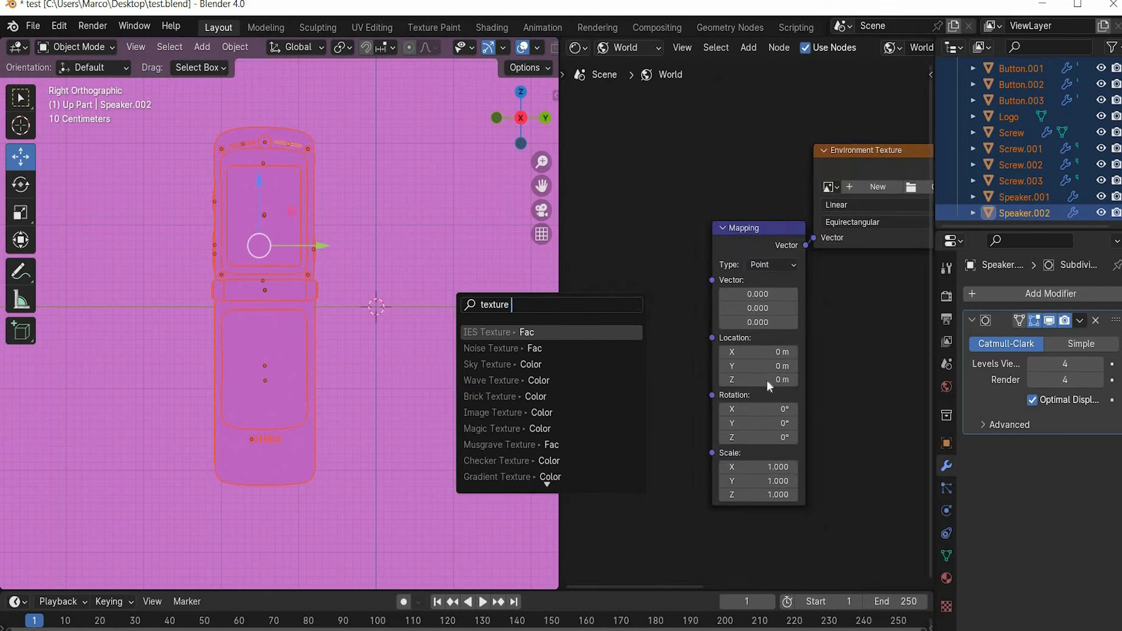
{"action": "key", "text": "Return"}
Load city.exr into the environment texture and set the mapping rotation to X 157° and Y -30°
{"action": "left_click", "coordinate": [781, 304]}
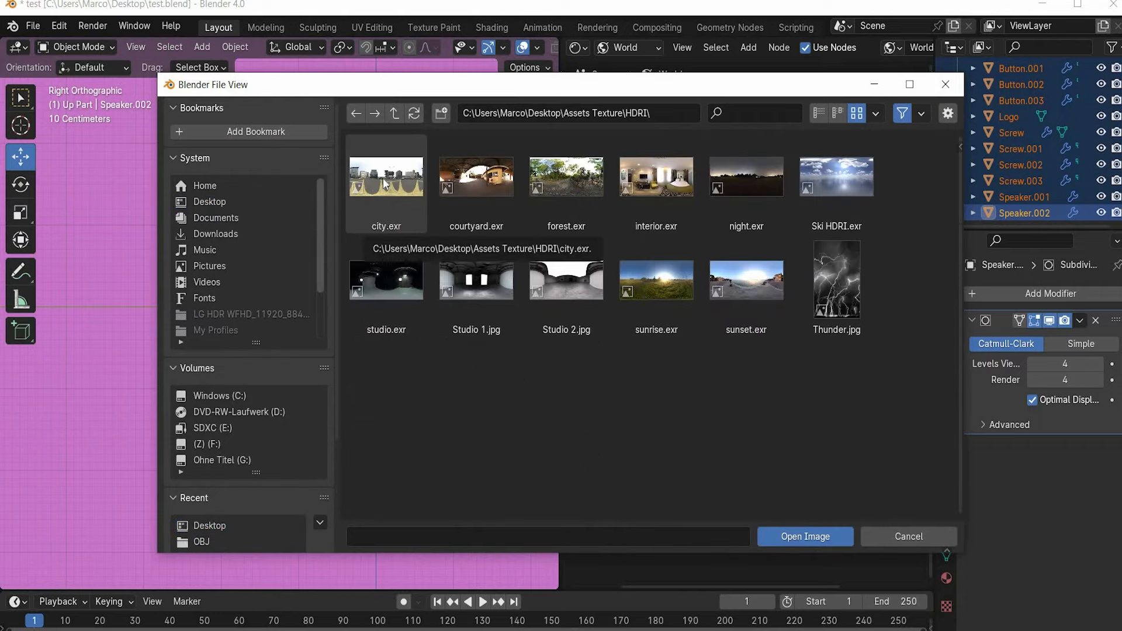
{"action": "double_click", "coordinate": [386, 176]}
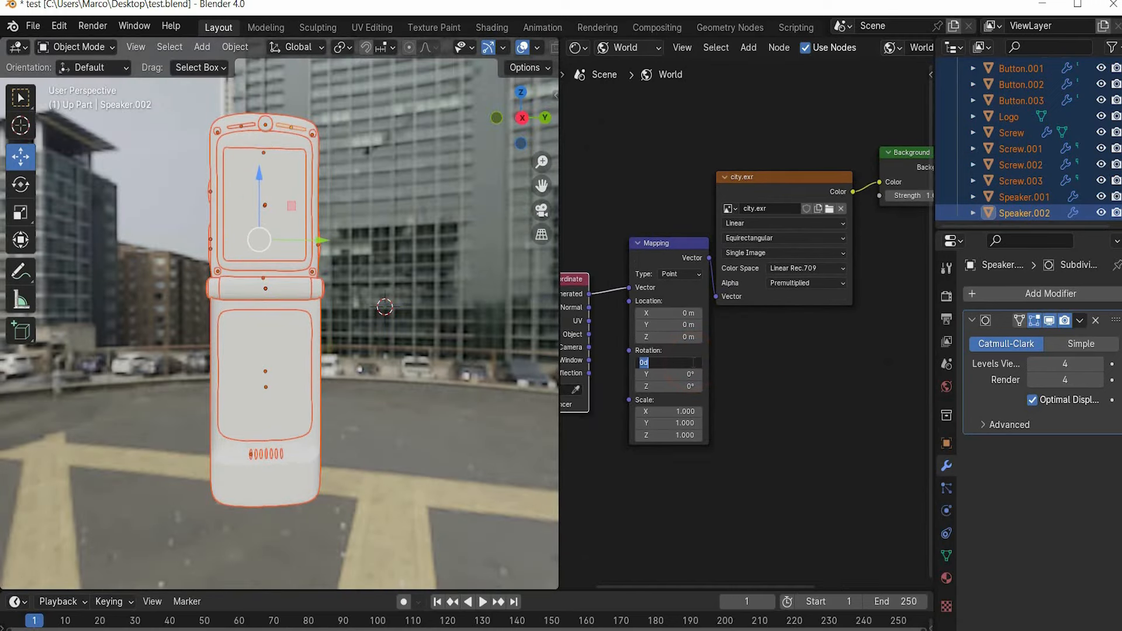
{"action": "key", "text": "Return"}
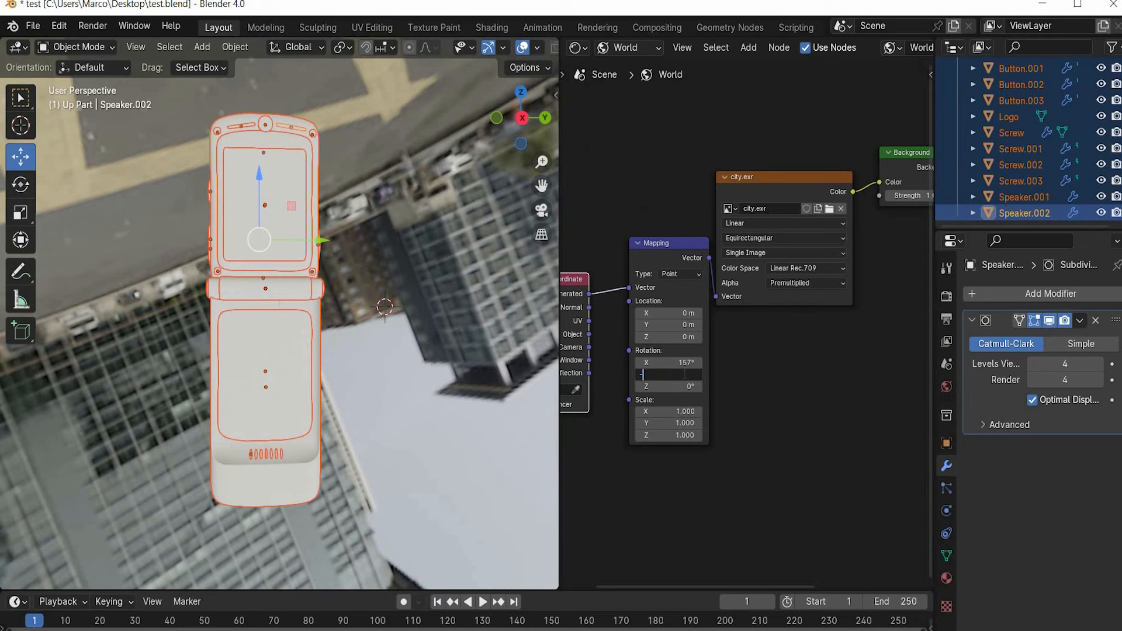
{"action": "left_click", "coordinate": [685, 374]}
{"action": "type", "text": "-3"}
{"action": "key", "text": "Return"}
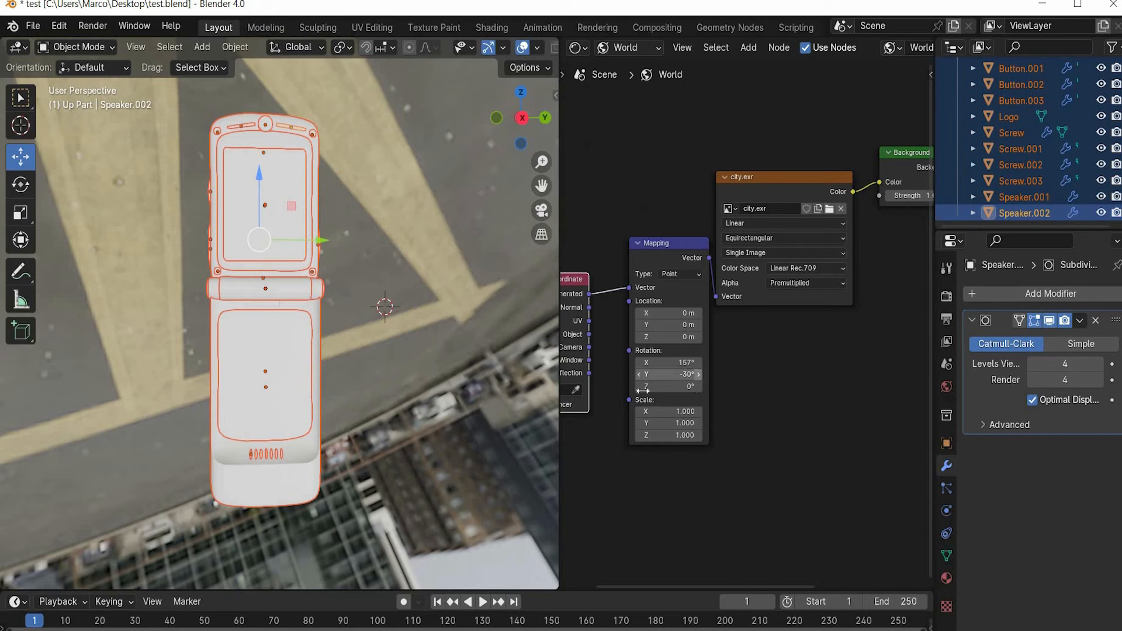
Return to object shading, create a new material for the Main Body and give it a fully saturated yellow-green base color
{"action": "left_click", "coordinate": [619, 48]}
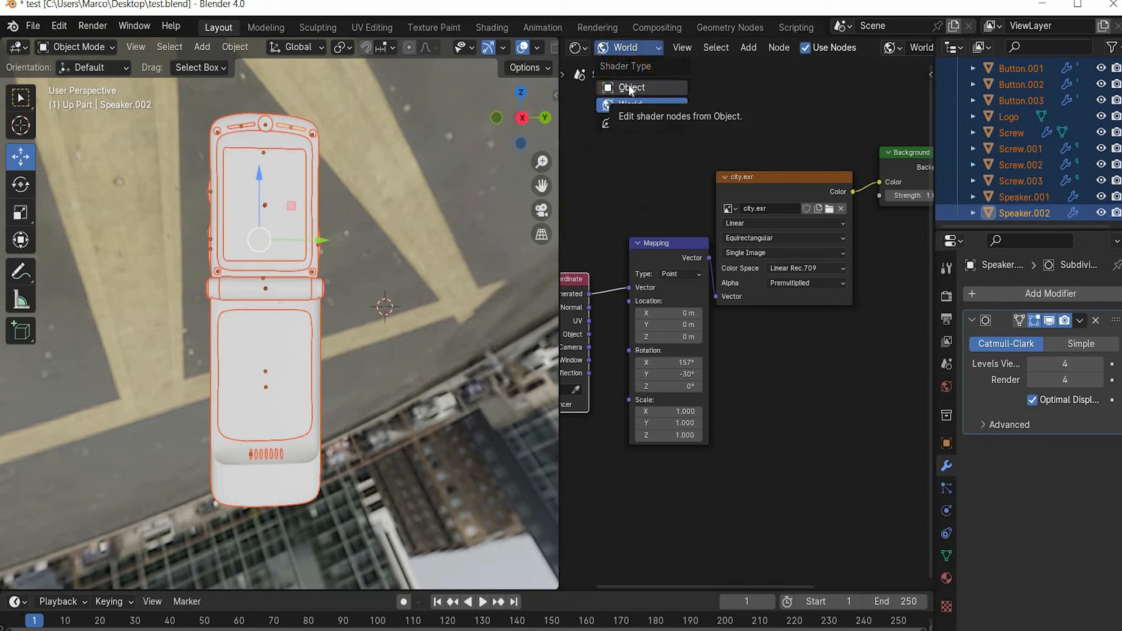
{"action": "left_click", "coordinate": [631, 88]}
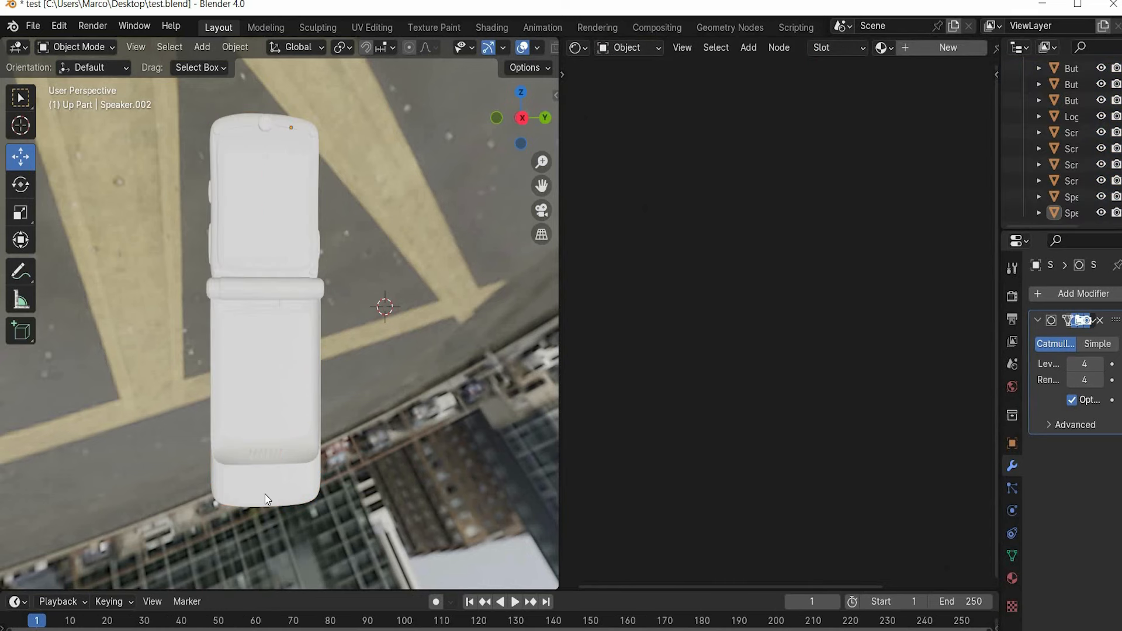
{"action": "left_click", "coordinate": [265, 493]}
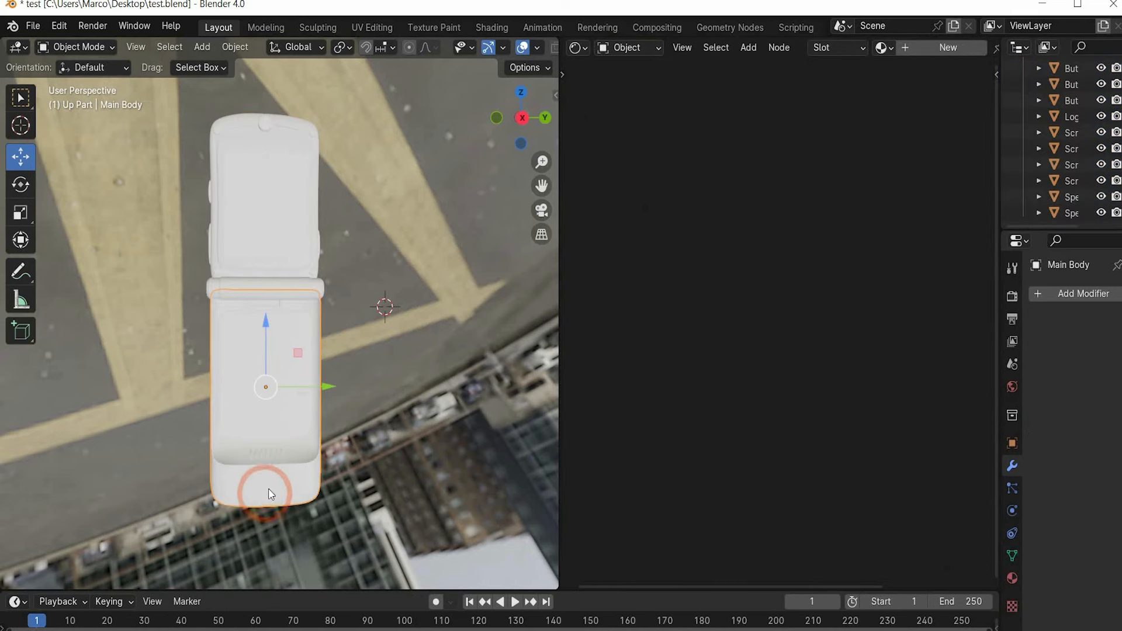
{"action": "left_click", "coordinate": [924, 52]}
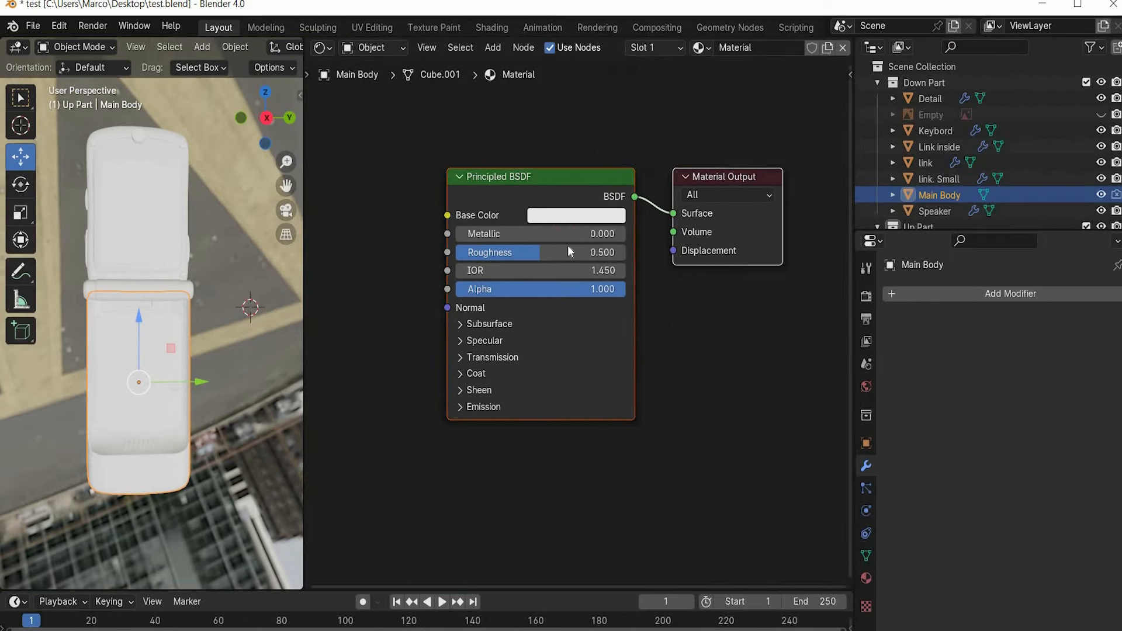
{"action": "left_click", "coordinate": [576, 215]}
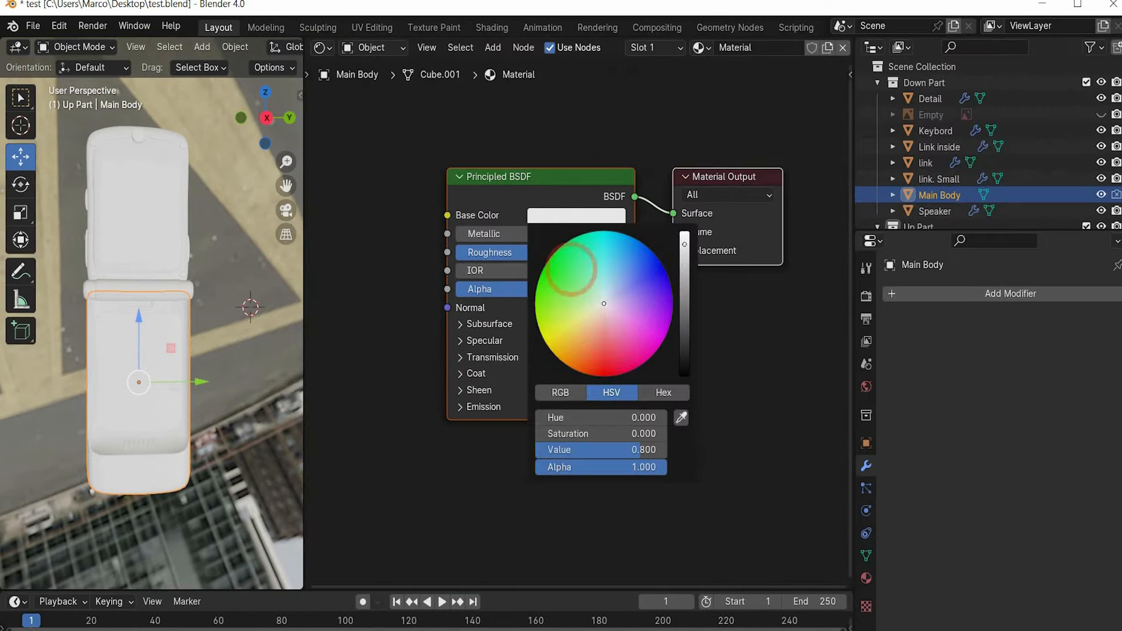
{"action": "left_click", "coordinate": [538, 326]}
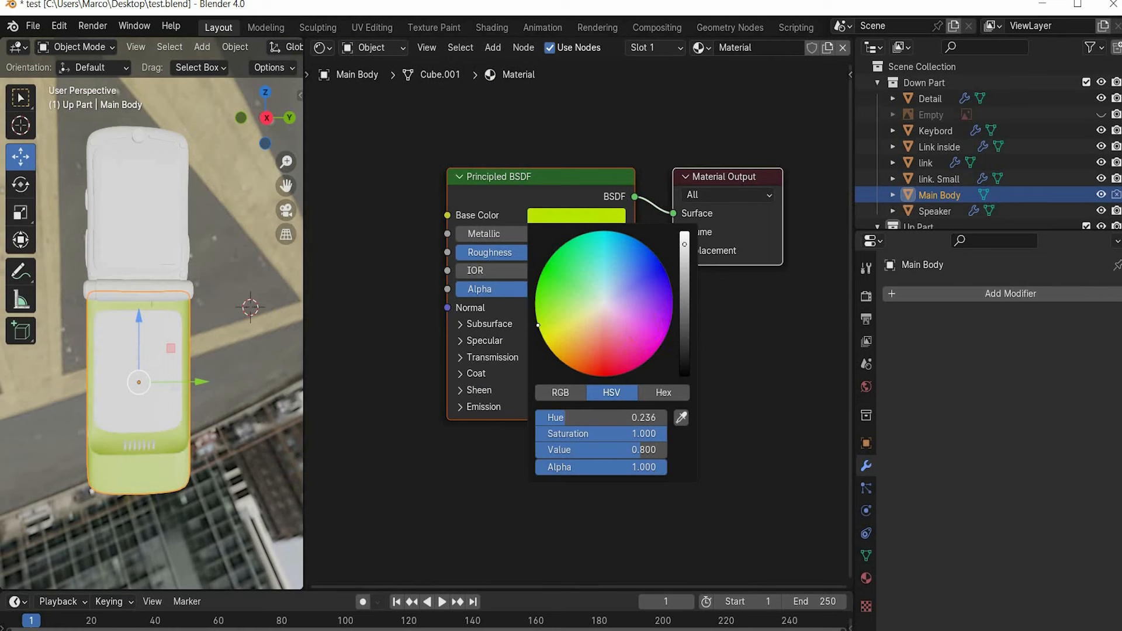
Set the Main Body material's Metallic to 0.5, Roughness to 0.1 and IOR to 2, and name it Neon Plasitic
{"action": "left_click", "coordinate": [590, 234]}
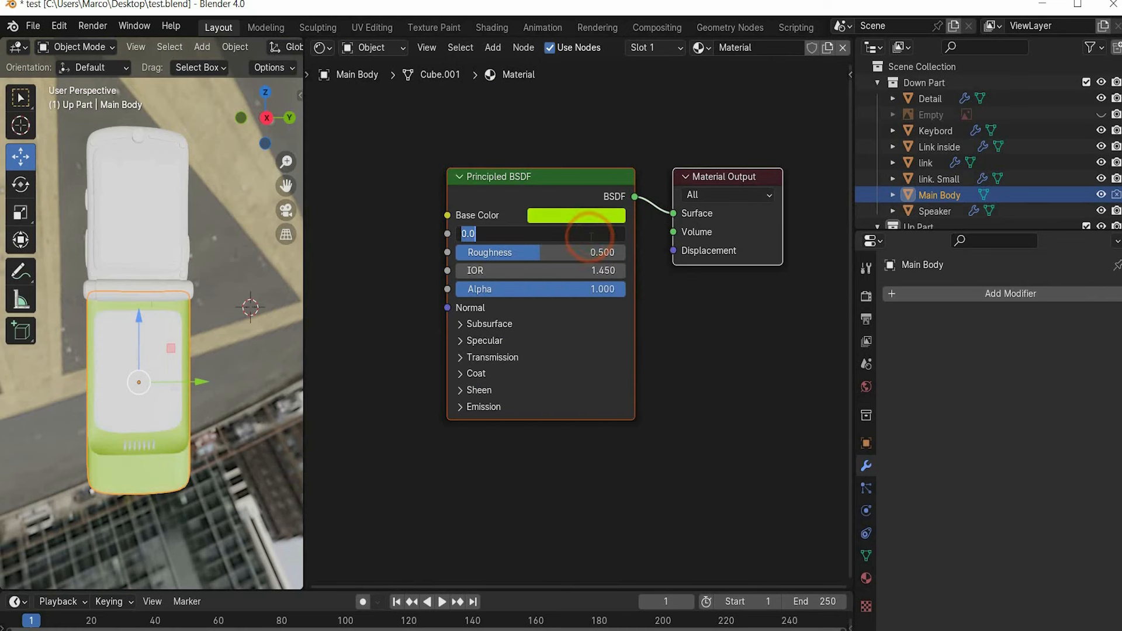
{"action": "type", "text": "0.5"}
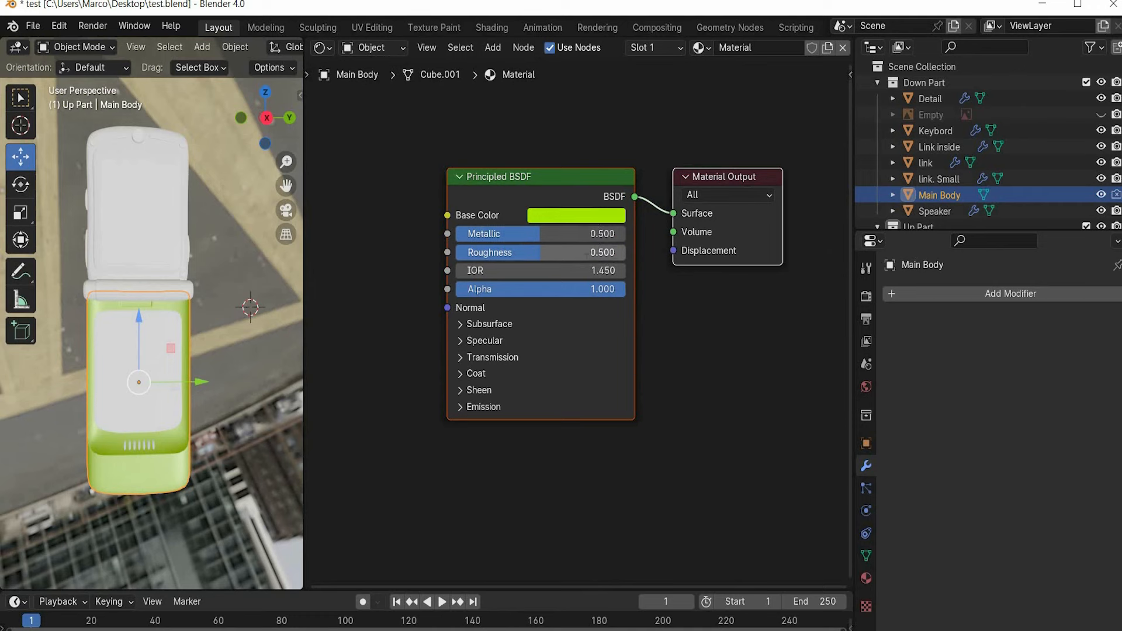
{"action": "left_click", "coordinate": [586, 252]}
{"action": "type", "text": "0.1"}
{"action": "key", "text": "Return"}
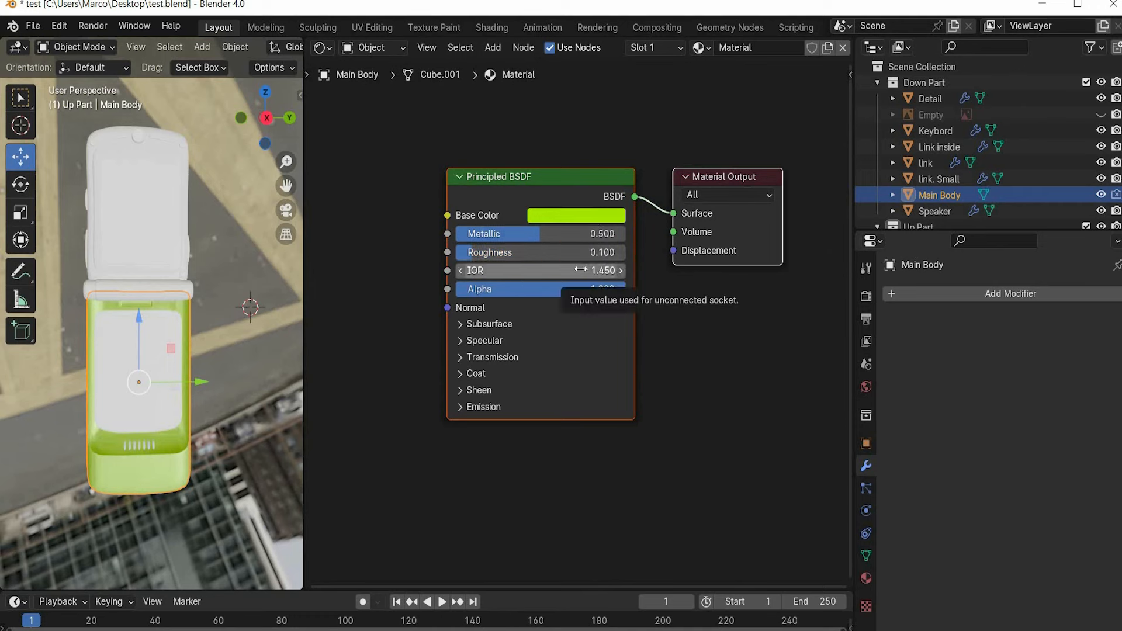
{"action": "left_click", "coordinate": [582, 269]}
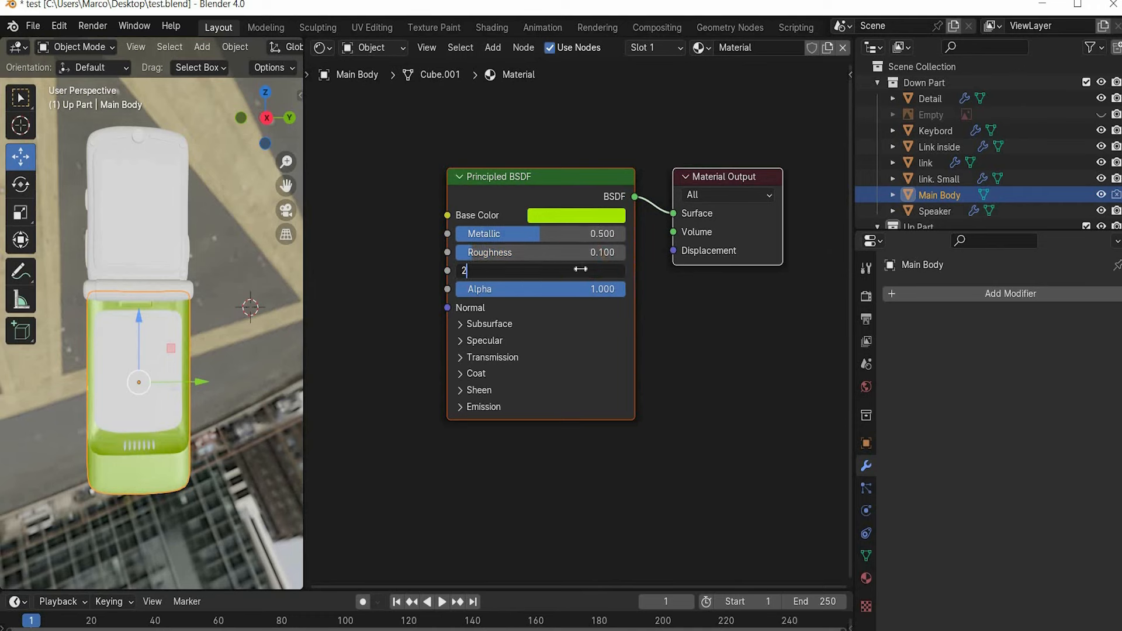
{"action": "type", "text": "2"}
{"action": "key", "text": "Return"}
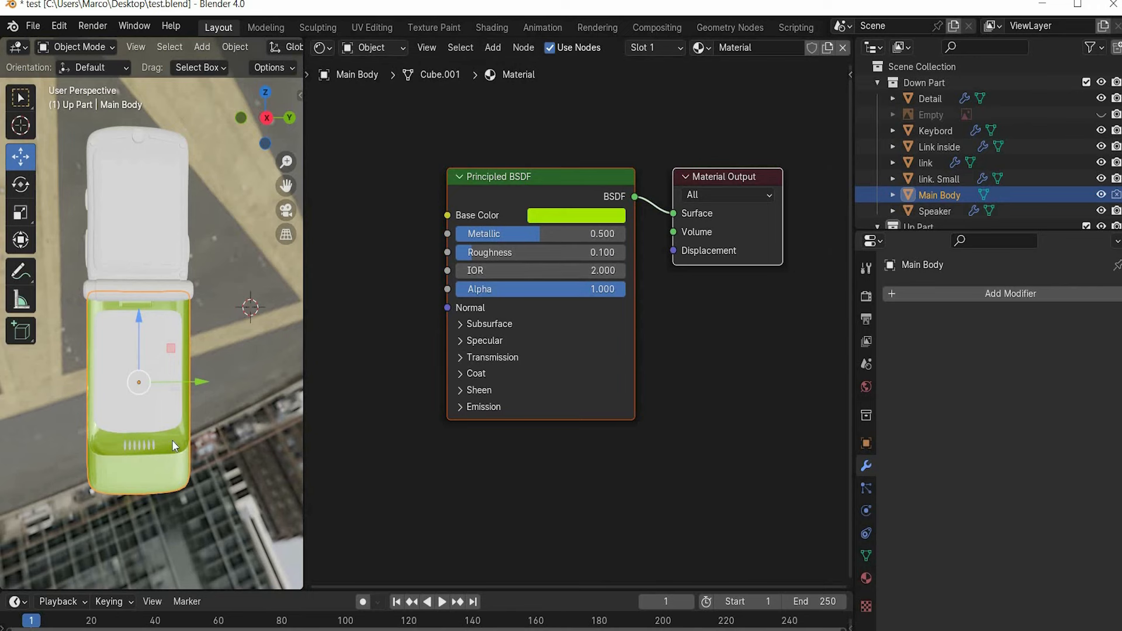
{"action": "left_click", "coordinate": [731, 47]}
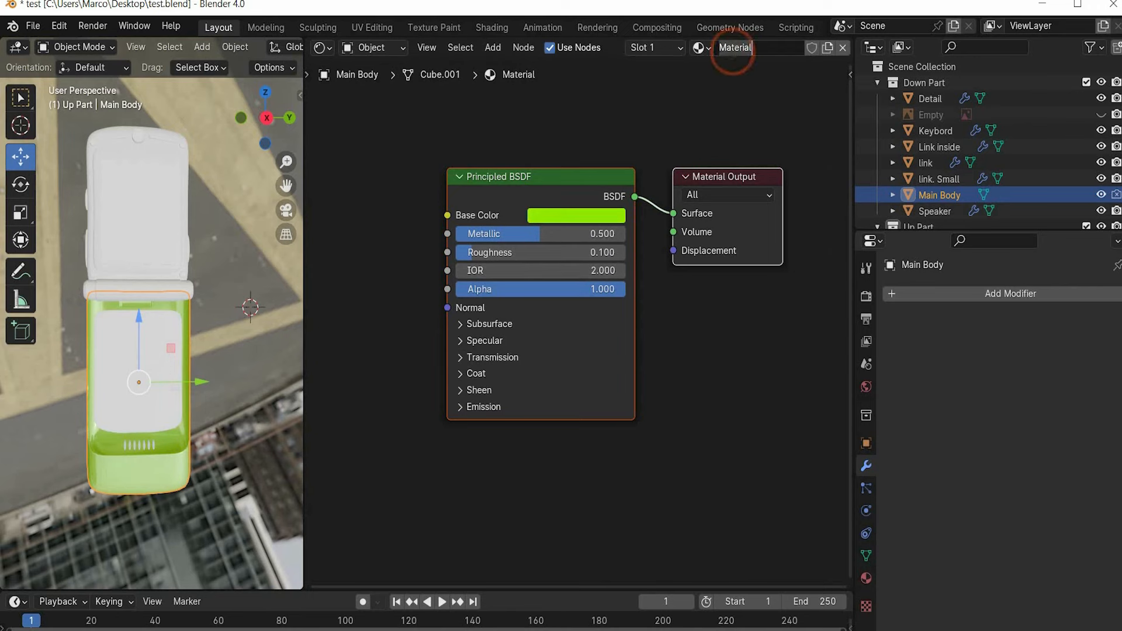
{"action": "type", "text": "n Plasitic"}
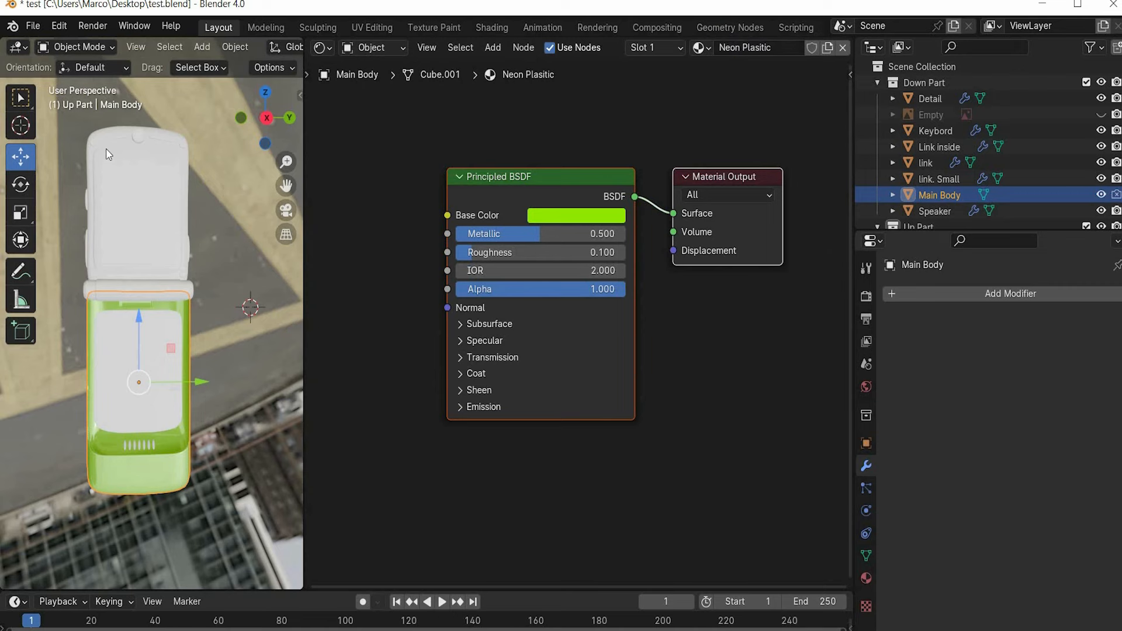
Assign the existing Neon Plasitic material to the lid's inner frame, 2 Display Frame.001
{"action": "left_click", "coordinate": [106, 150]}
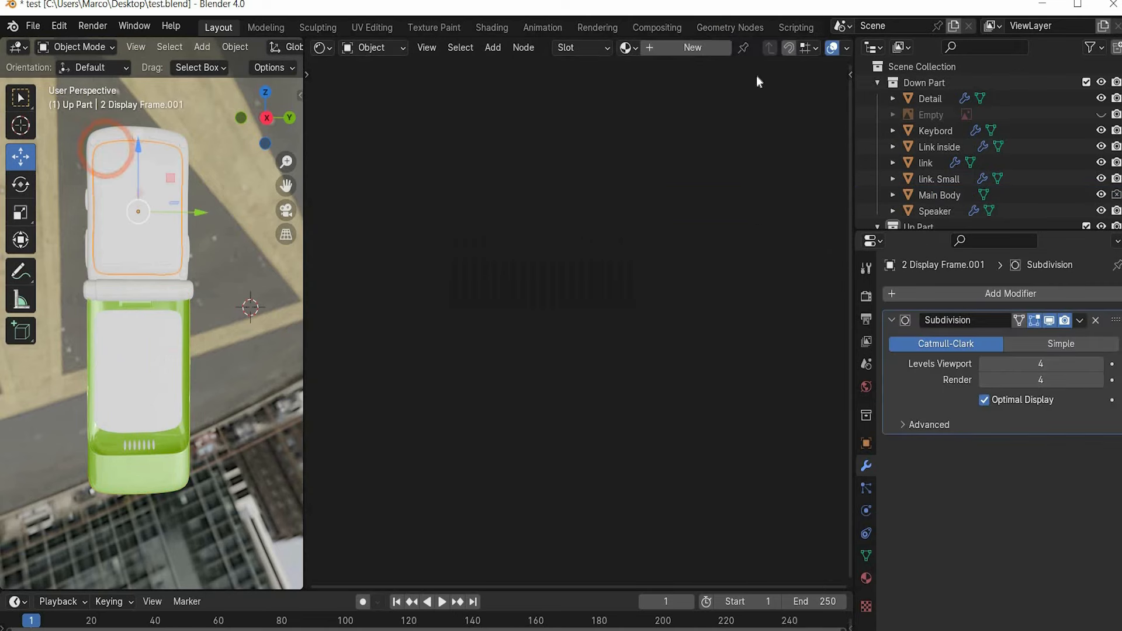
{"action": "left_click", "coordinate": [629, 48]}
{"action": "left_click", "coordinate": [671, 133]}
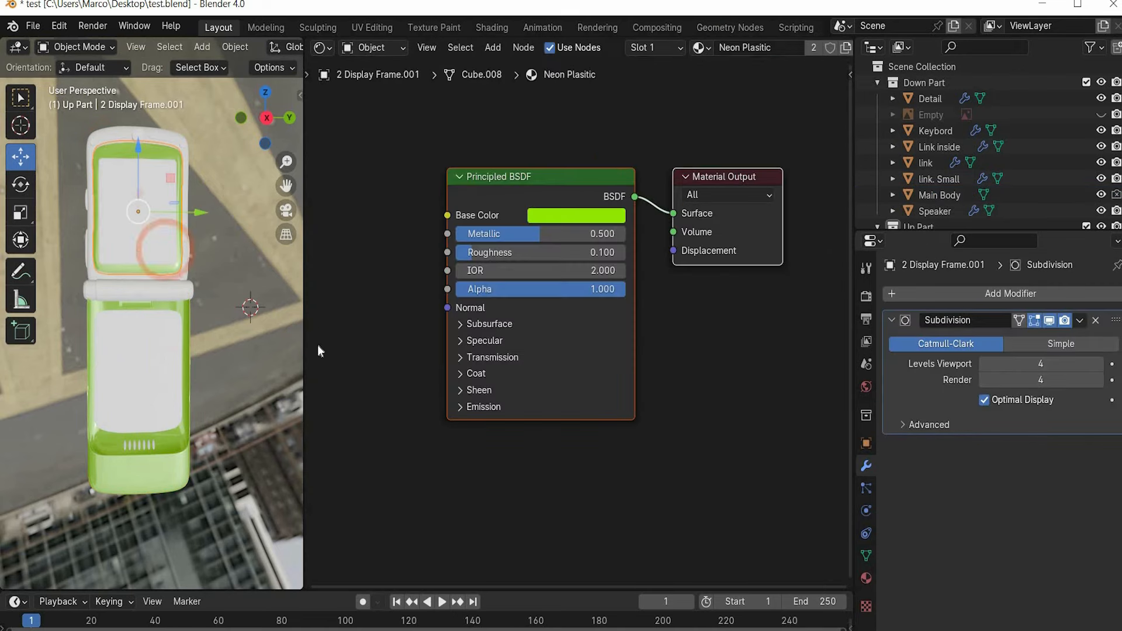
Assign the existing Neon Plasitic material to the hinge cylinder, link
{"action": "left_click", "coordinate": [91, 298]}
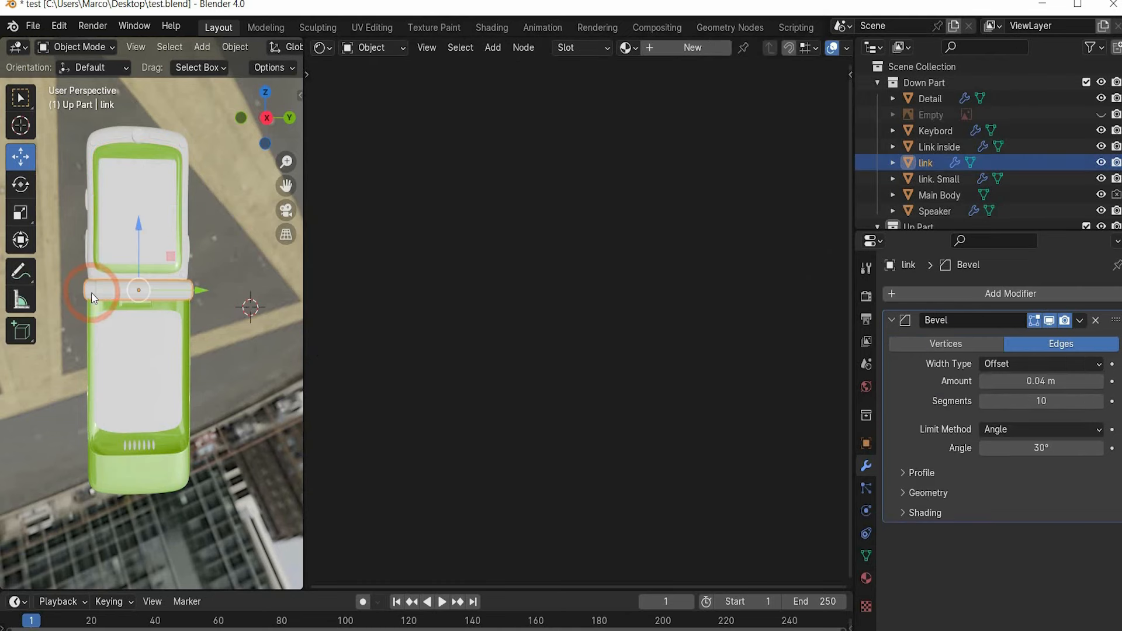
{"action": "left_click", "coordinate": [626, 48]}
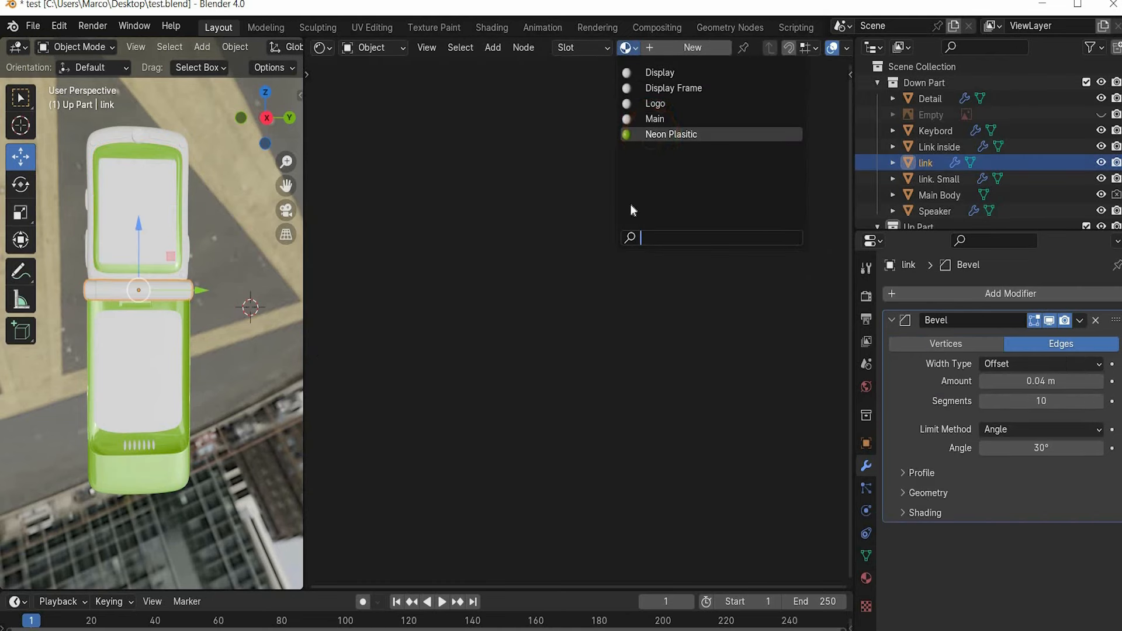
{"action": "left_click", "coordinate": [671, 133]}
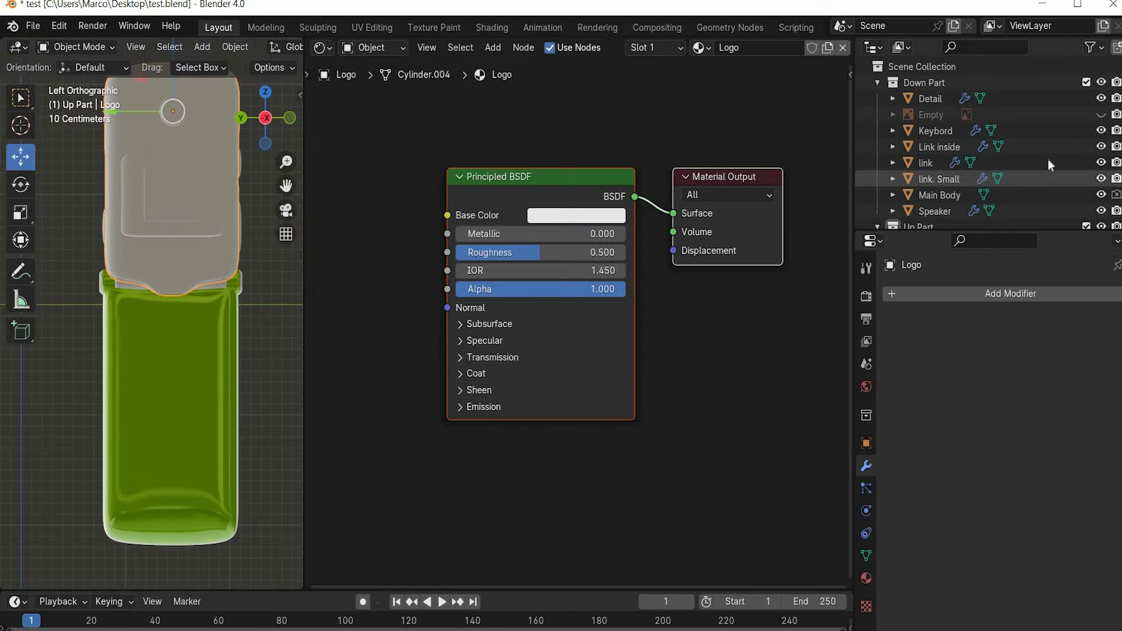
Rename the lid's Logo object to Main in the scene list
{"action": "scroll", "coordinate": [1047, 160], "scroll_direction": "down", "scroll_amount": 8}
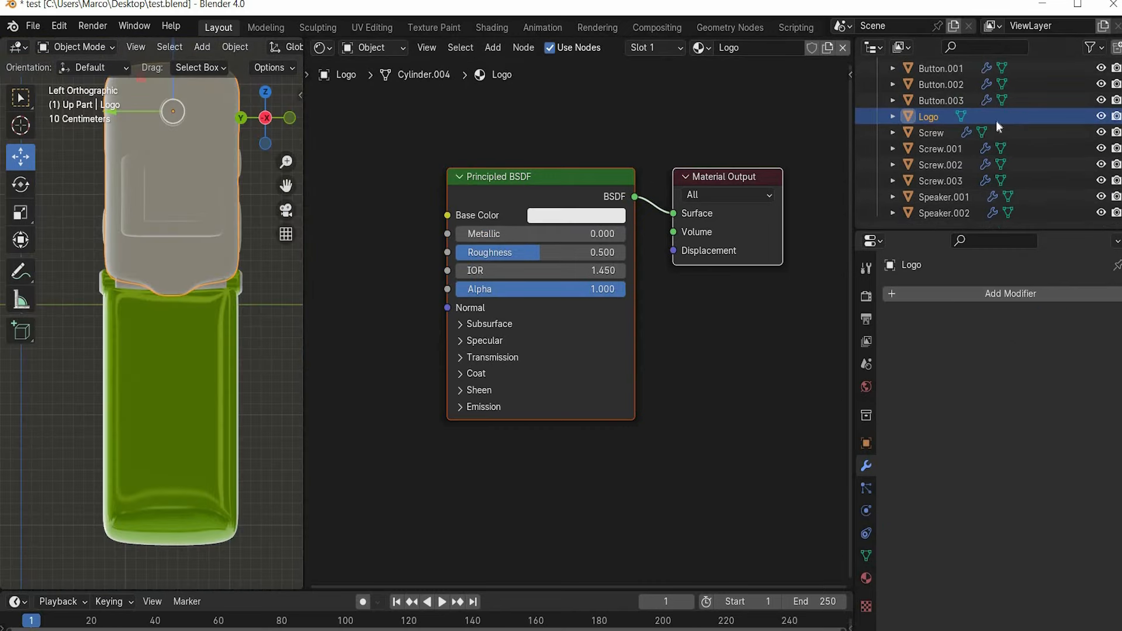
{"action": "double_click", "coordinate": [921, 121]}
{"action": "type", "text": "Main"}
{"action": "key", "text": "Return"}
{"action": "scroll", "coordinate": [927, 118], "scroll_direction": "up", "scroll_amount": 1}
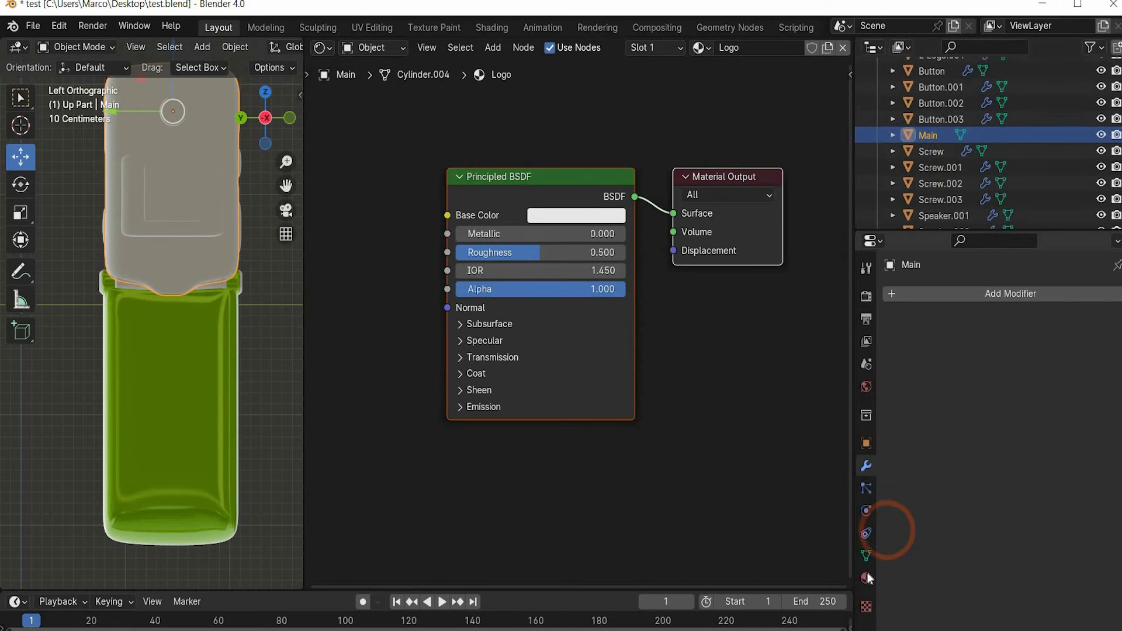
Replace the Display Frame material in the lid's third material slot with the existing Neon Plasitic material
{"action": "left_click", "coordinate": [866, 578]}
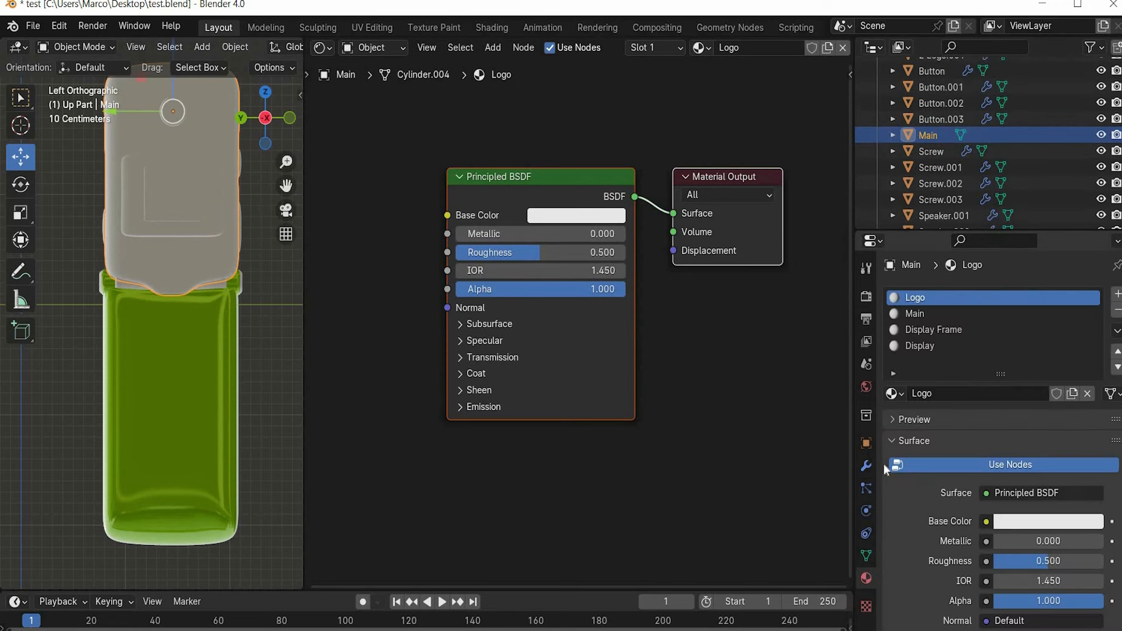
{"action": "left_click", "coordinate": [937, 330]}
{"action": "left_click", "coordinate": [842, 47]}
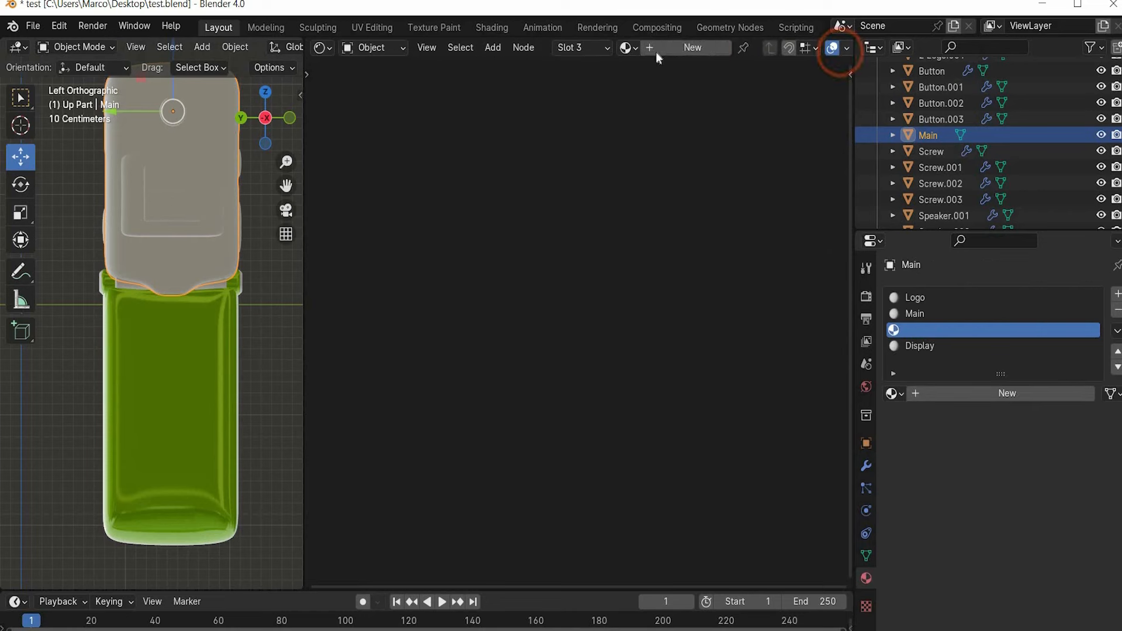
{"action": "left_click", "coordinate": [628, 47]}
{"action": "left_click", "coordinate": [671, 135]}
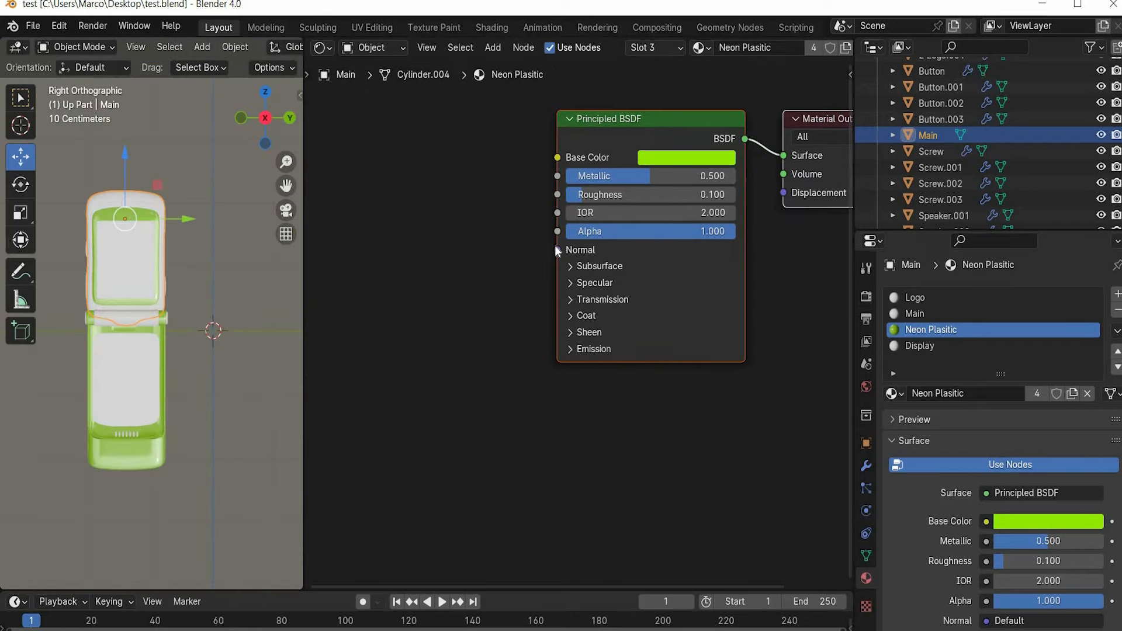
Add a Bump node to the Principled BSDF's Normal input and feed its Height from a new Image Texture node
{"action": "left_click_drag", "start_coordinate": [557, 249], "coordinate": [519, 260]}
{"action": "type", "text": "bum"}
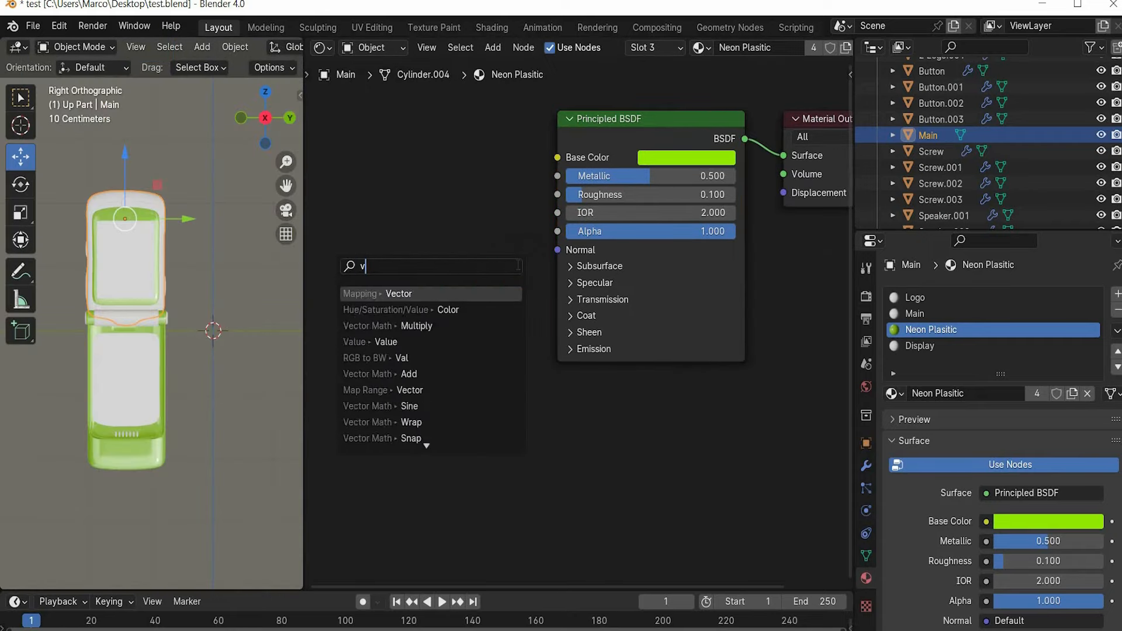
{"action": "left_click", "coordinate": [489, 291]}
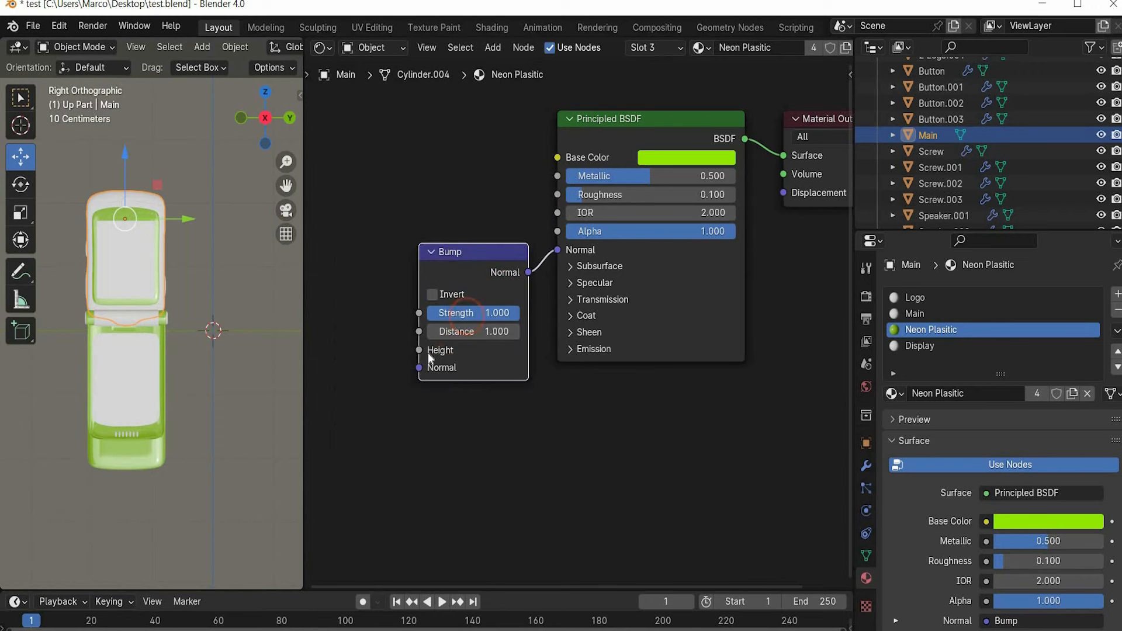
{"action": "left_click_drag", "start_coordinate": [418, 349], "coordinate": [396, 353]}
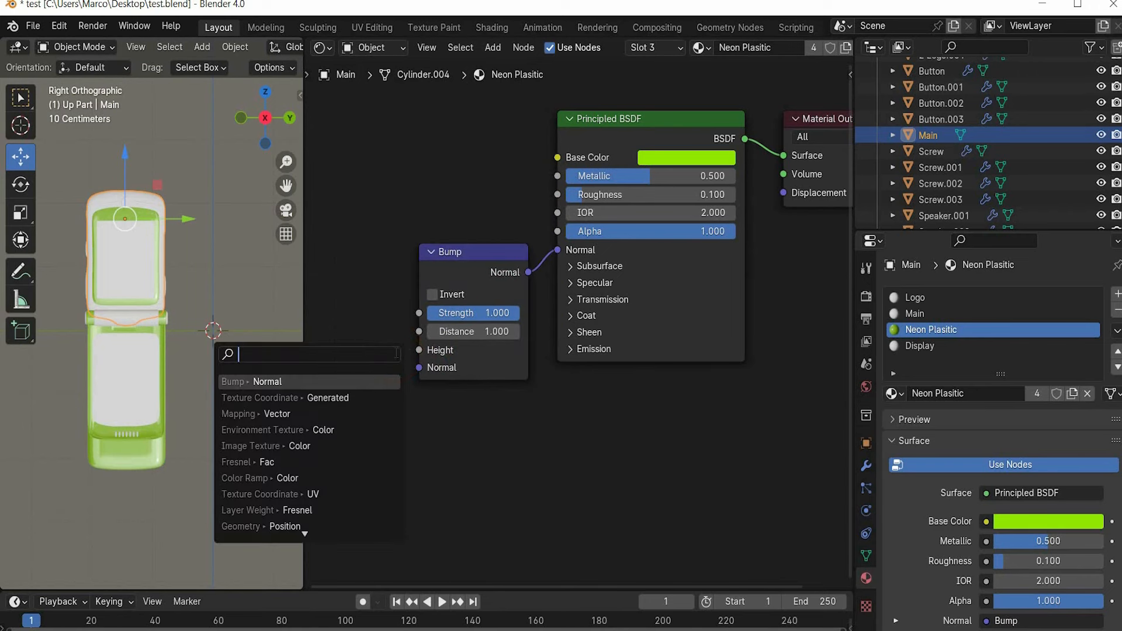
{"action": "type", "text": "imgar"}
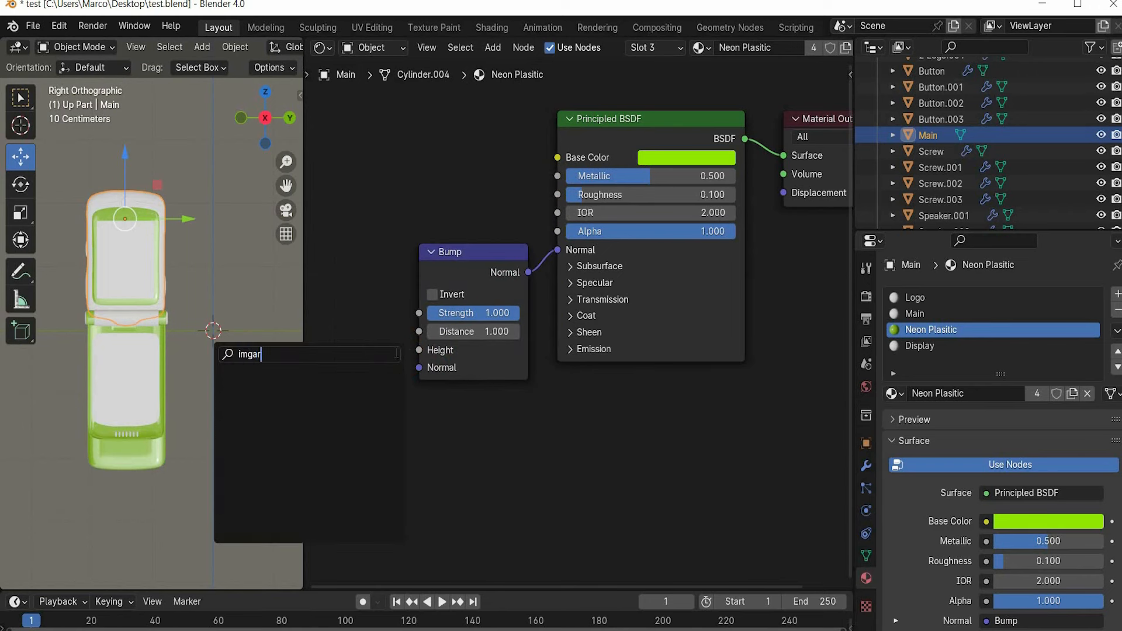
{"action": "key", "text": "Return"}
Add a Mapping node to the image texture's Vector input and a Texture Coordinate node in front of it
{"action": "left_click_drag", "start_coordinate": [433, 376], "coordinate": [401, 376]}
{"action": "type", "text": "mapp"}
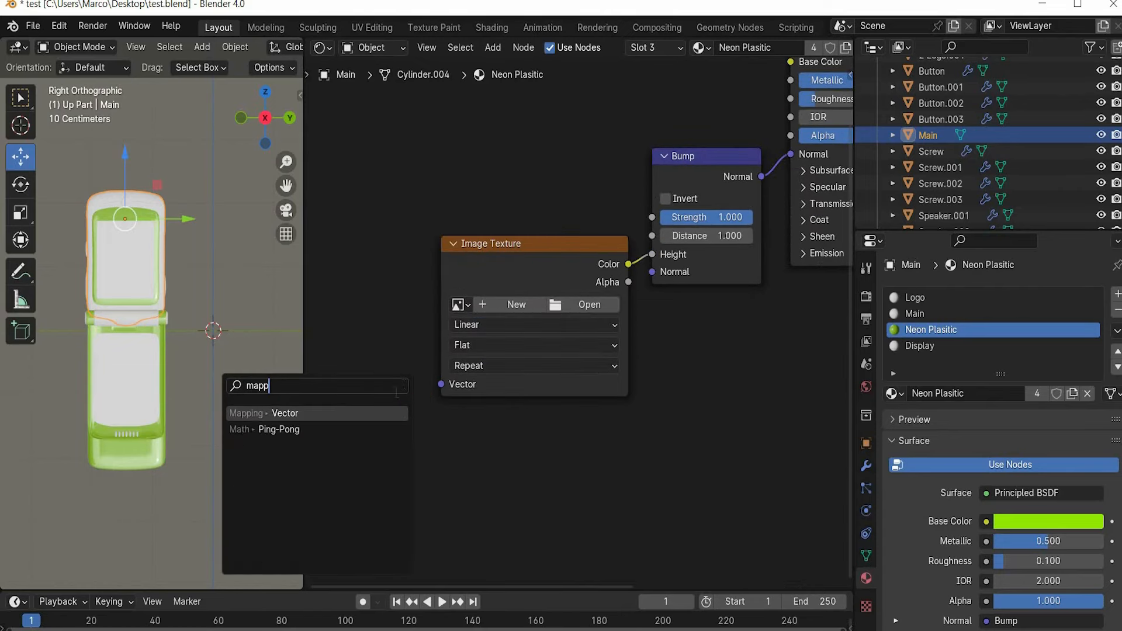
{"action": "key", "text": "Return"}
{"action": "left_click_drag", "start_coordinate": [441, 321], "coordinate": [414, 326]}
{"action": "type", "text": "text"}
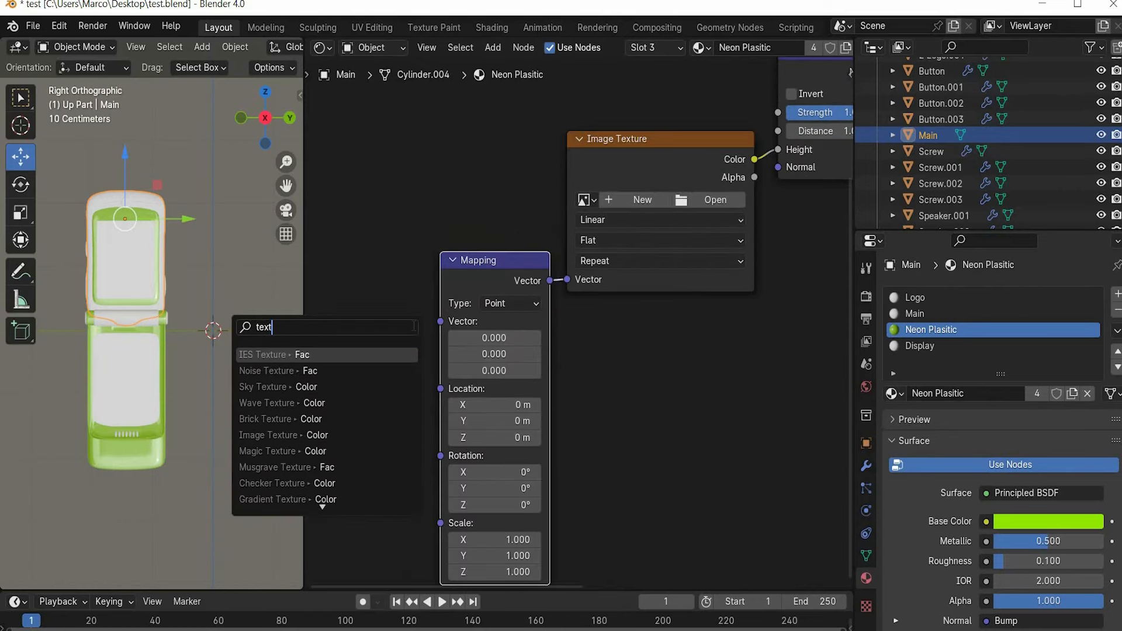
{"action": "type", "text": "ure coord"}
{"action": "key", "text": "Return"}
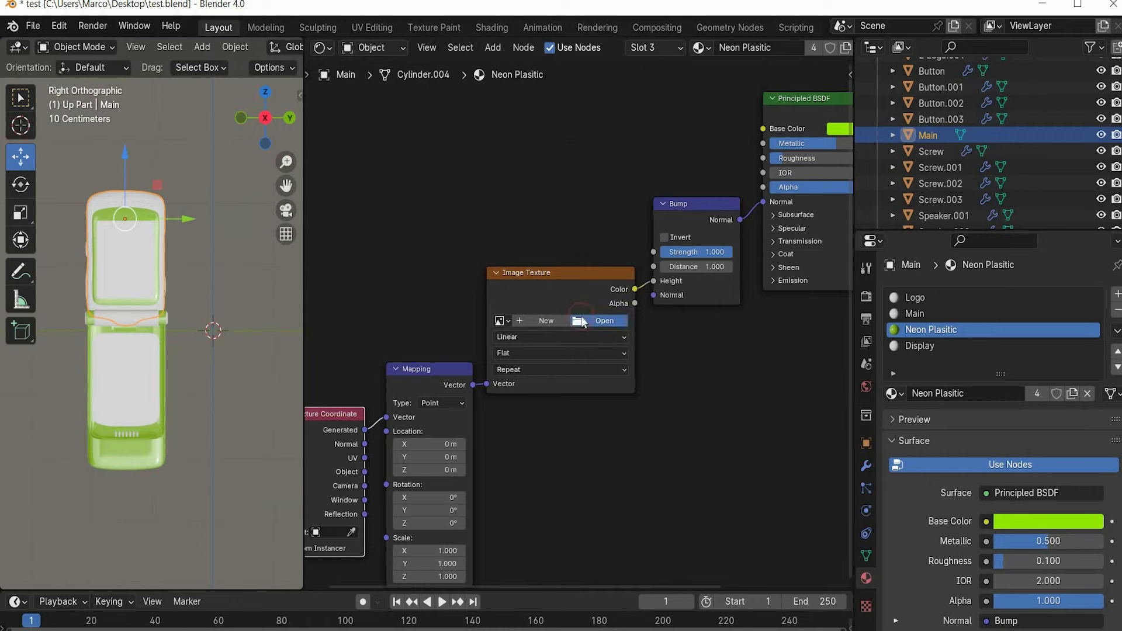
Load Scratch-BM19-Diffuse.jpg into the image texture and link the UV output to the Mapping node's Vector input
{"action": "left_click", "coordinate": [581, 315]}
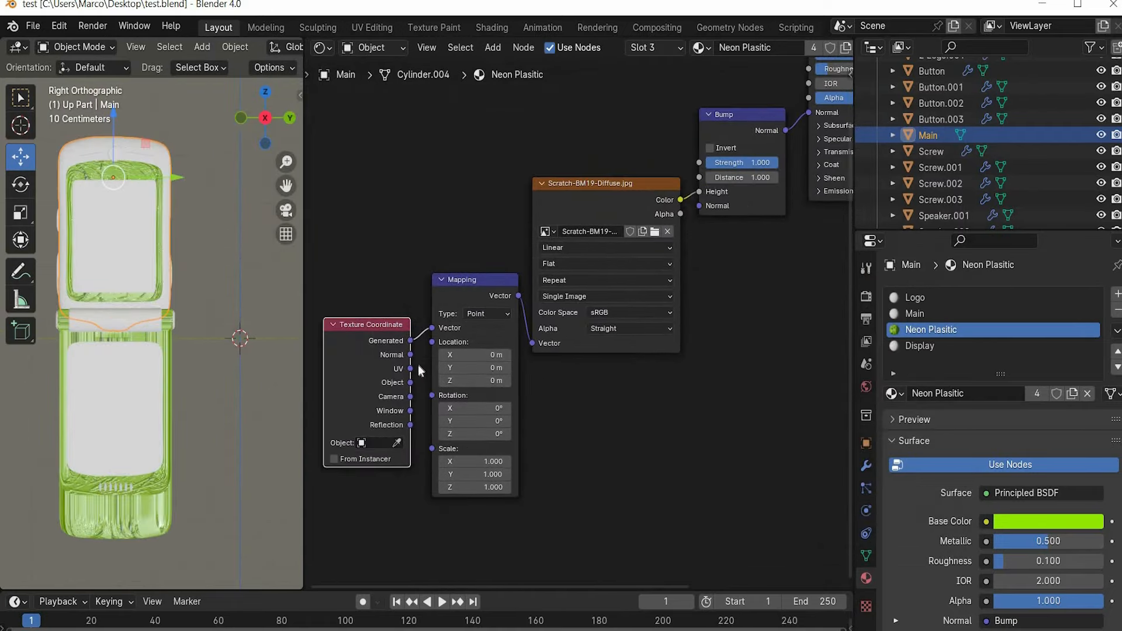
{"action": "left_click_drag", "start_coordinate": [410, 368], "coordinate": [432, 327]}
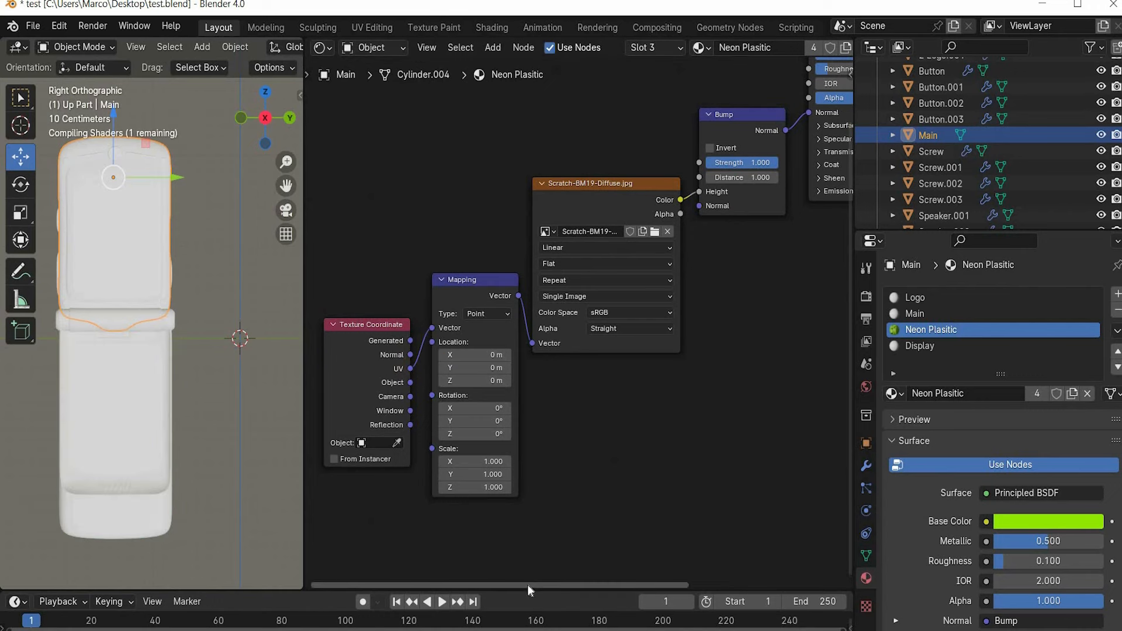
Set the Mapping node's X and Y scale to 10
{"action": "left_click", "coordinate": [478, 458]}
{"action": "type", "text": "10"}
{"action": "key", "text": "Return"}
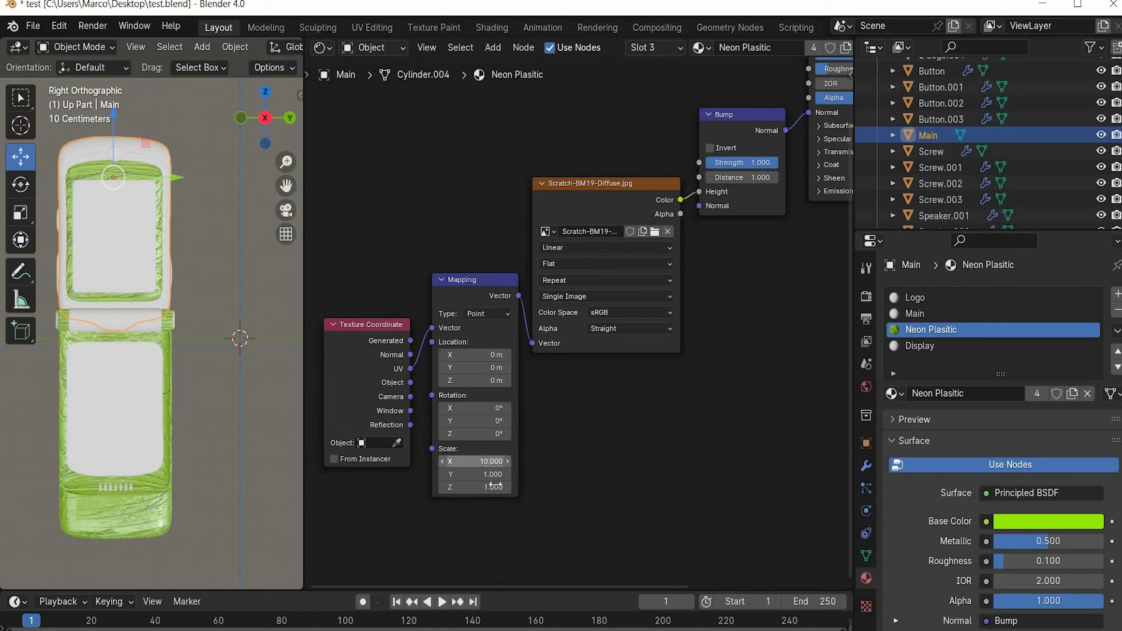
{"action": "left_click", "coordinate": [485, 475]}
{"action": "type", "text": "10"}
{"action": "key", "text": "Return"}
{"action": "middle_click_drag", "start_coordinate": [494, 478], "coordinate": [451, 527]}
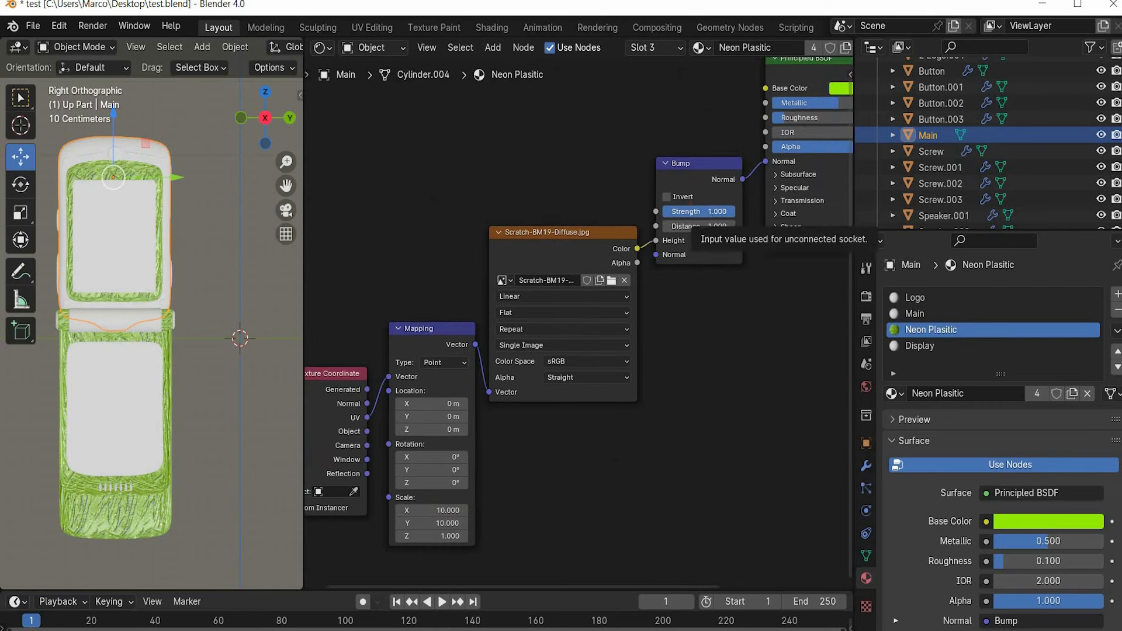
Invert the Bump node and set its Strength to 0.02
{"action": "left_click", "coordinate": [755, 165]}
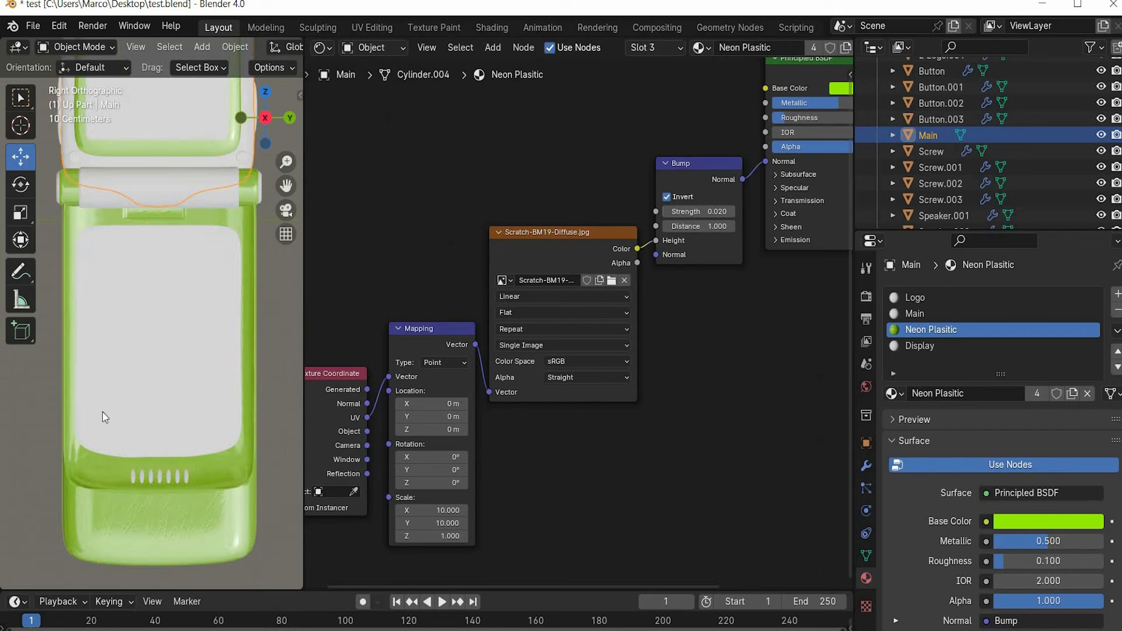
{"action": "scroll", "coordinate": [150, 488], "scroll_direction": "down", "scroll_amount": 3}
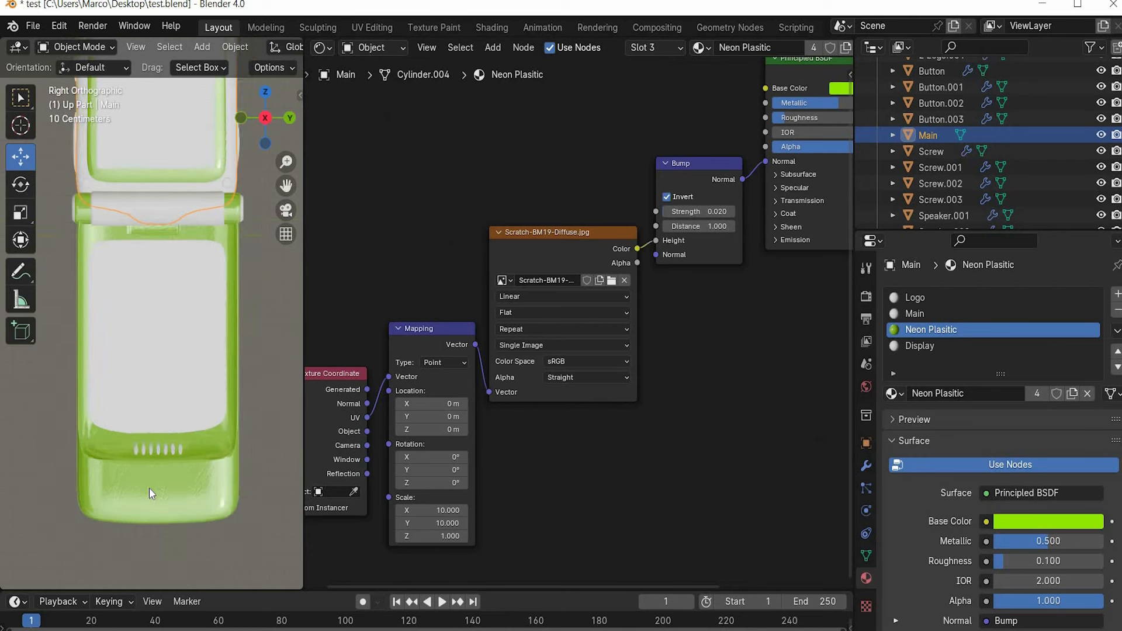
{"action": "scroll", "coordinate": [355, 164], "scroll_direction": "down", "scroll_amount": 2}
Replace the Main material's Principled BSDF with a copy of the Neon Plasitic node setup, connected to the output's Surface
{"action": "left_click_drag", "start_coordinate": [356, 155], "coordinate": [699, 533]}
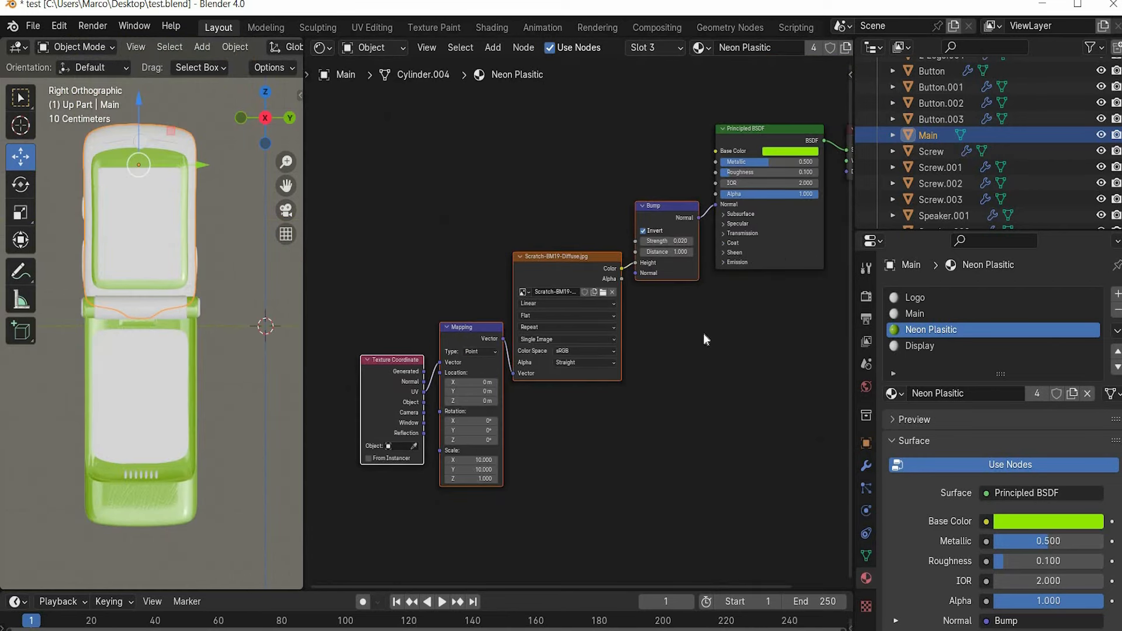
{"action": "scroll", "coordinate": [714, 151], "scroll_direction": "down", "scroll_amount": 2}
{"action": "left_click_drag", "start_coordinate": [746, 107], "coordinate": [352, 513]}
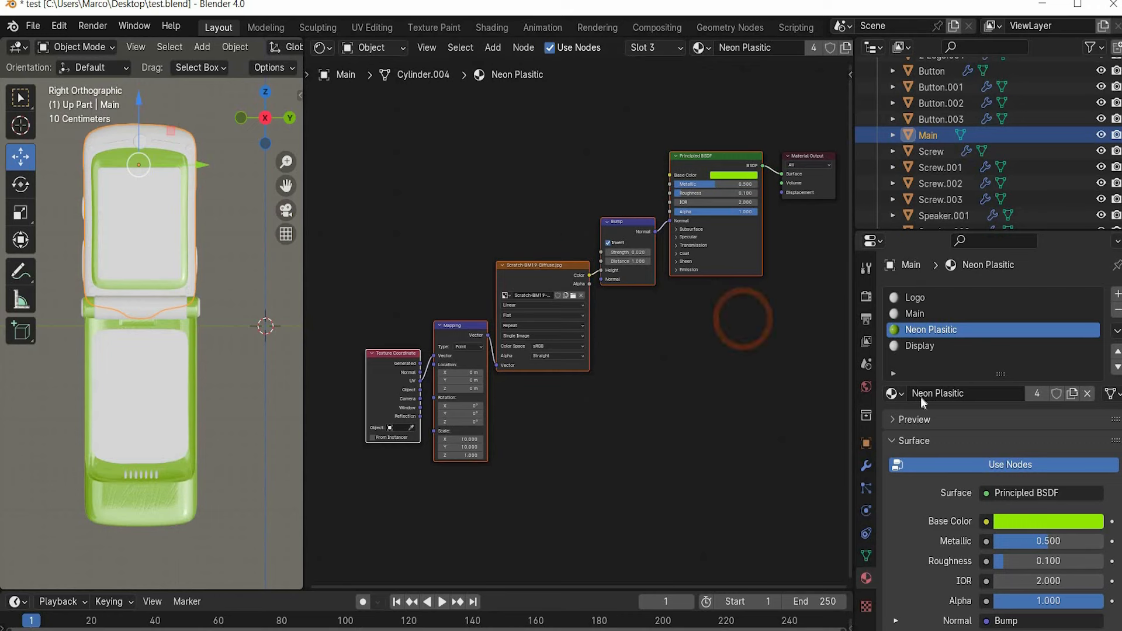
{"action": "left_click", "coordinate": [917, 314]}
{"action": "middle_click_drag", "start_coordinate": [767, 315], "coordinate": [707, 377]}
{"action": "scroll", "coordinate": [654, 180], "scroll_direction": "up", "scroll_amount": 5}
{"action": "left_click", "coordinate": [654, 170]}
{"action": "key", "text": "Delete"}
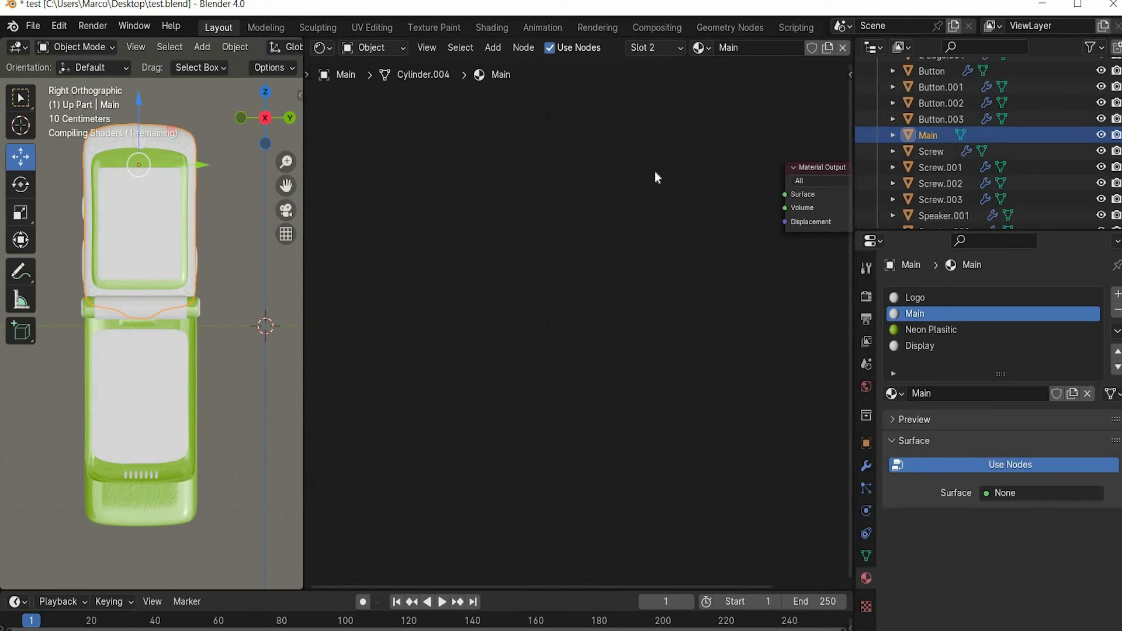
{"action": "key", "text": "ctrl+v"}
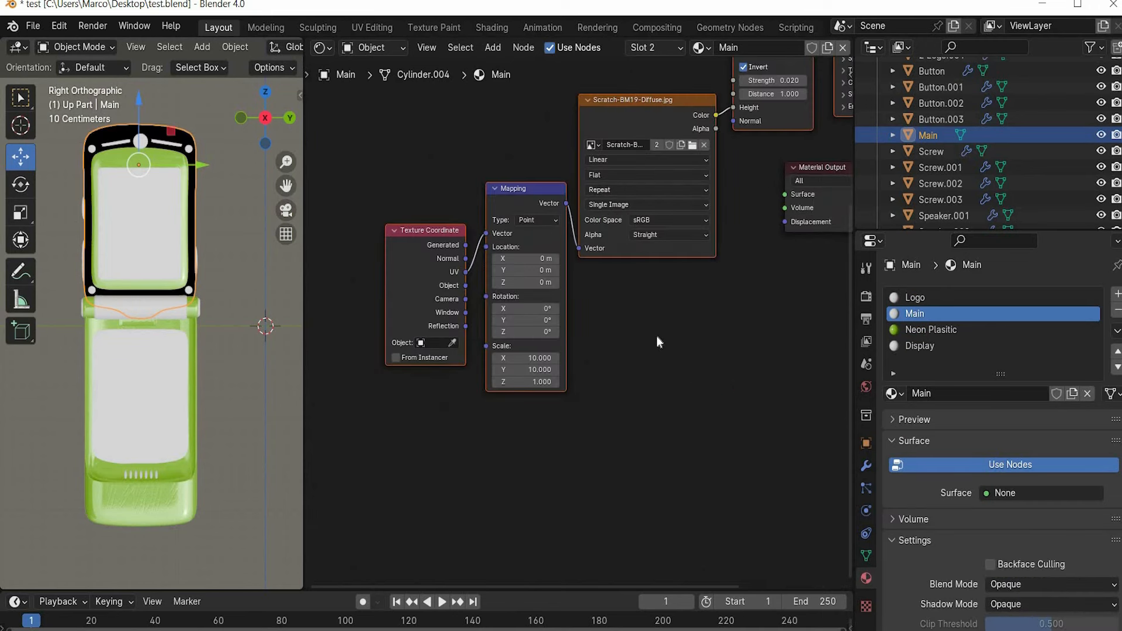
{"action": "scroll", "coordinate": [657, 337], "scroll_direction": "down", "scroll_amount": 6}
{"action": "middle_click_drag", "start_coordinate": [616, 363], "coordinate": [501, 408]}
{"action": "left_click_drag", "start_coordinate": [709, 135], "coordinate": [593, 287]}
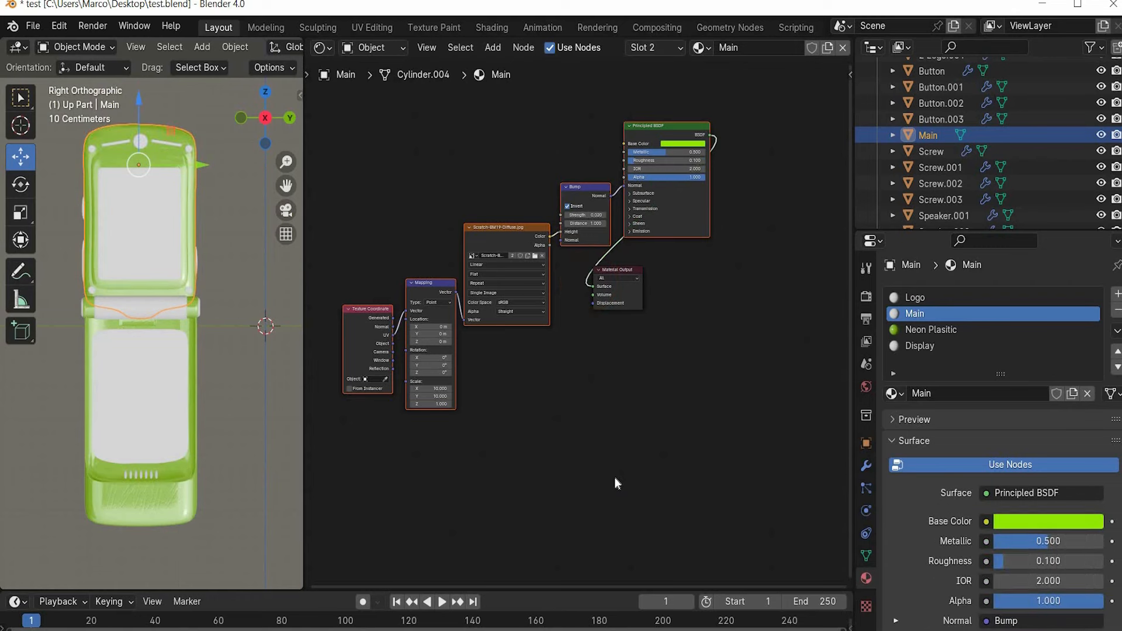
Change the Main material's base color to black and rename the material Black Plastic
{"action": "scroll", "coordinate": [614, 478], "scroll_direction": "up", "scroll_amount": 2}
{"action": "left_click", "coordinate": [640, 186]}
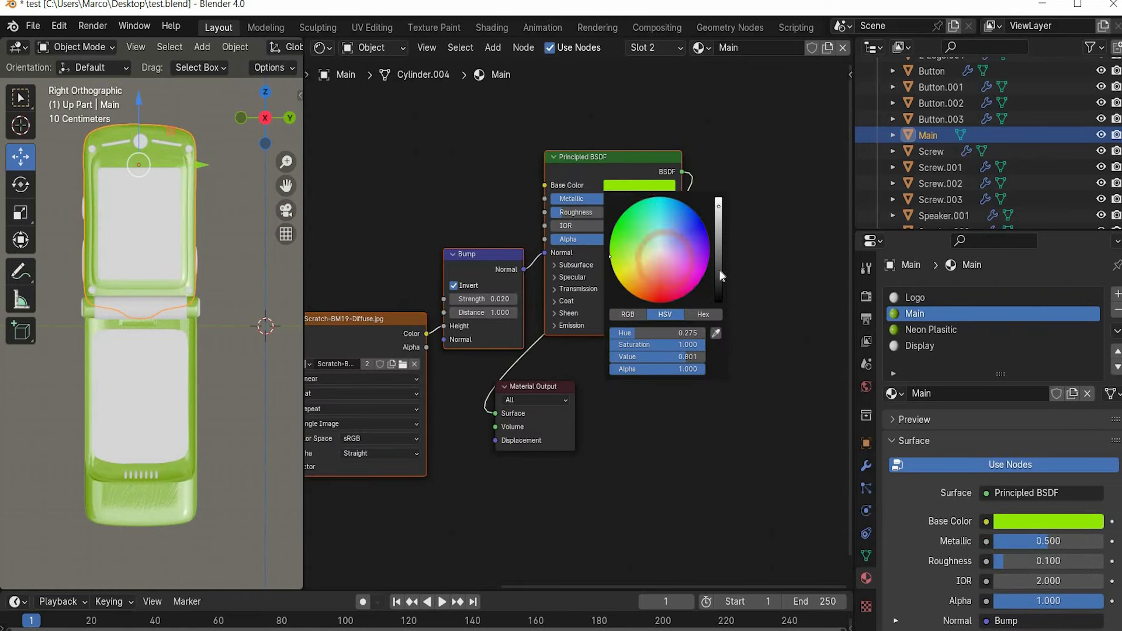
{"action": "left_click_drag", "start_coordinate": [722, 274], "coordinate": [719, 300]}
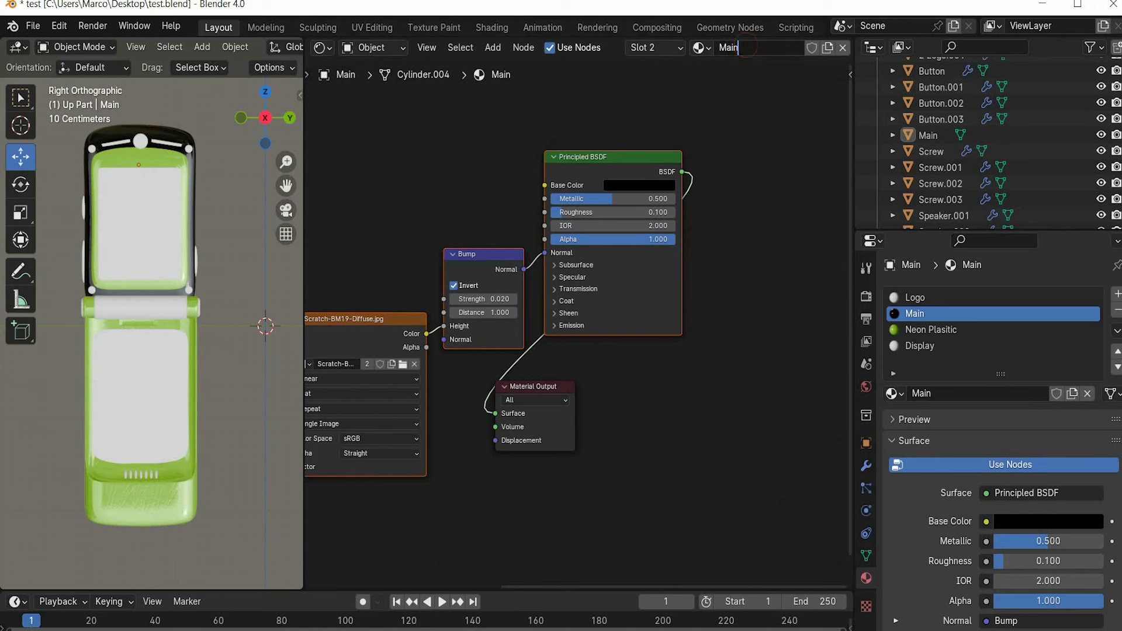
{"action": "key", "text": "BackSpace"}
{"action": "key", "text": "BackSpace"}
{"action": "key", "text": "BackSpace"}
{"action": "key", "text": "BackSpace"}
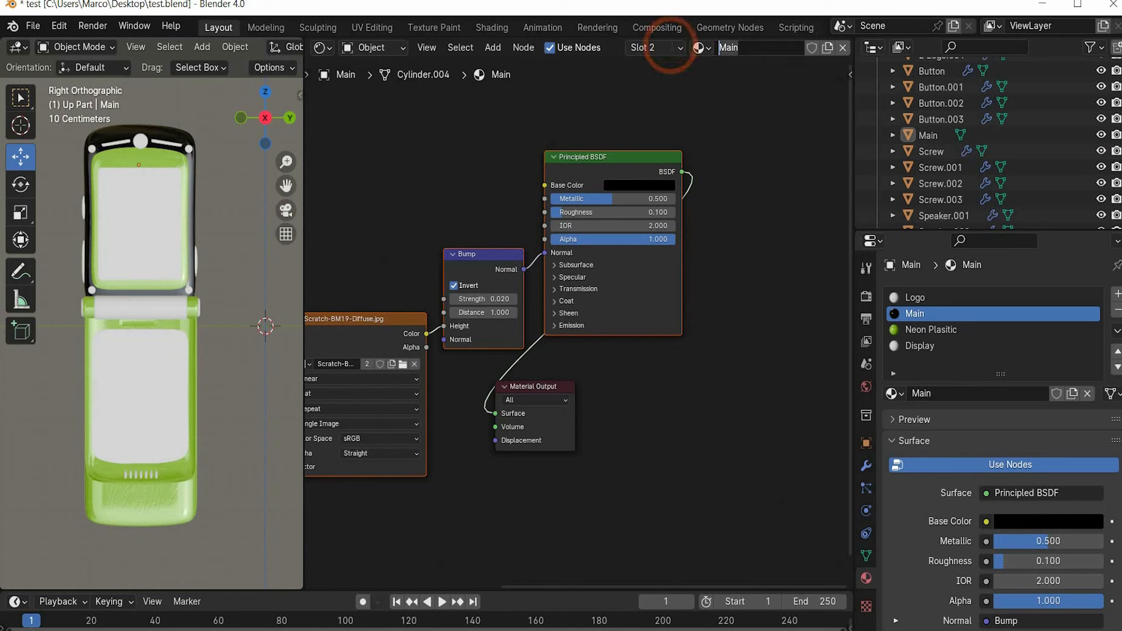
{"action": "type", "text": "Black Pl"}
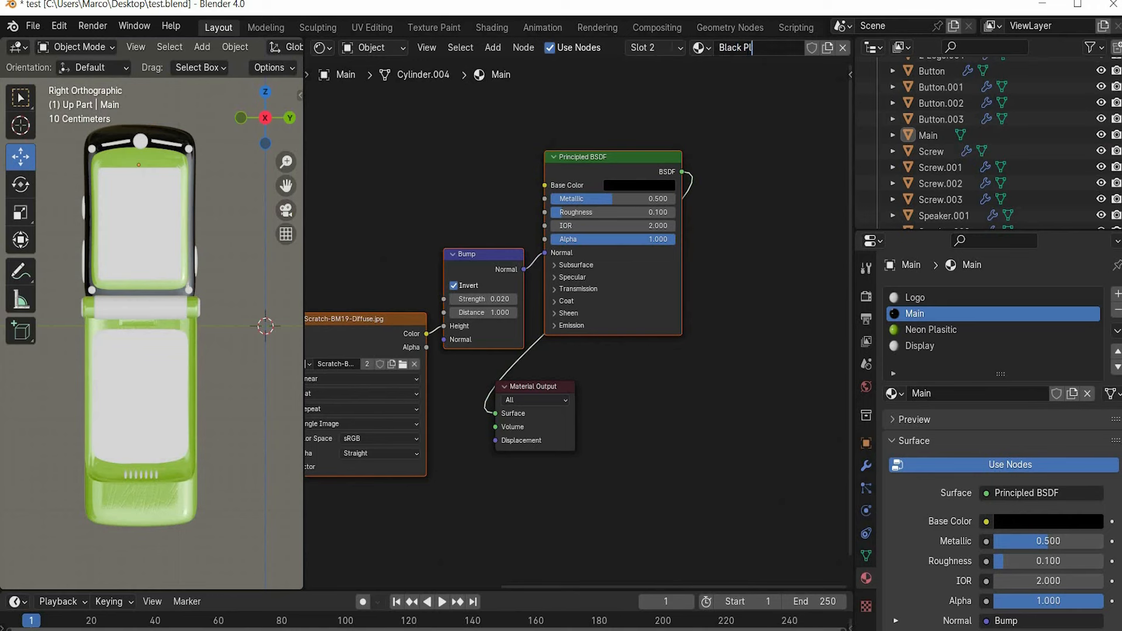
{"action": "type", "text": "astic"}
{"action": "key", "text": "Return"}
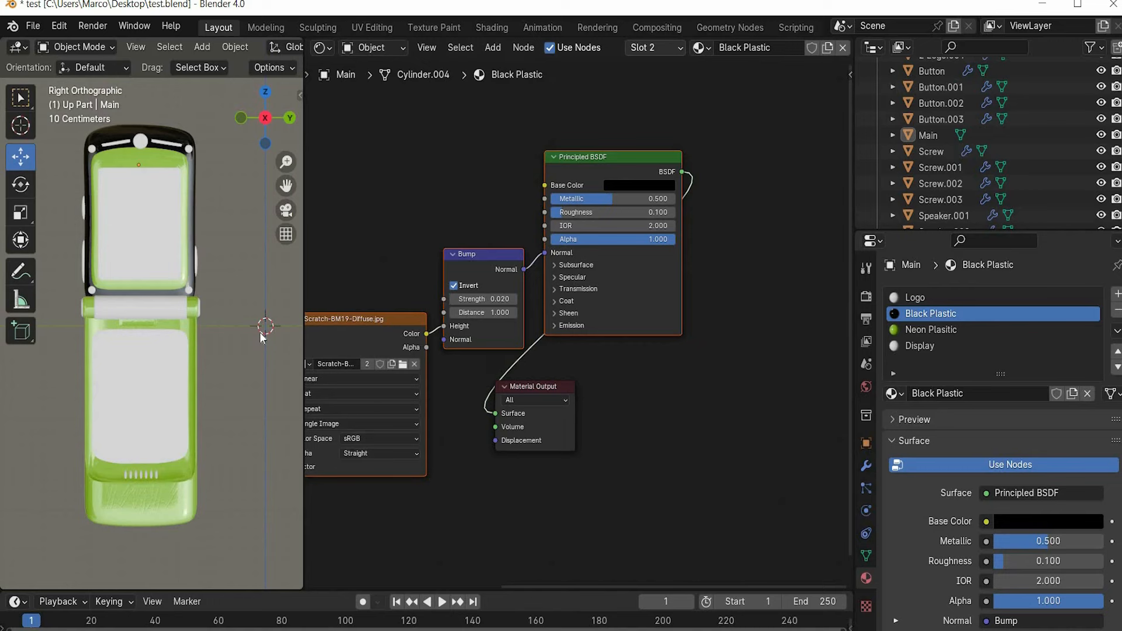
Assign the Black Plastic material to the small hinge cylinder, link. Small, and to the Detail piece above it
{"action": "left_click", "coordinate": [165, 303]}
{"action": "left_click", "coordinate": [627, 47]}
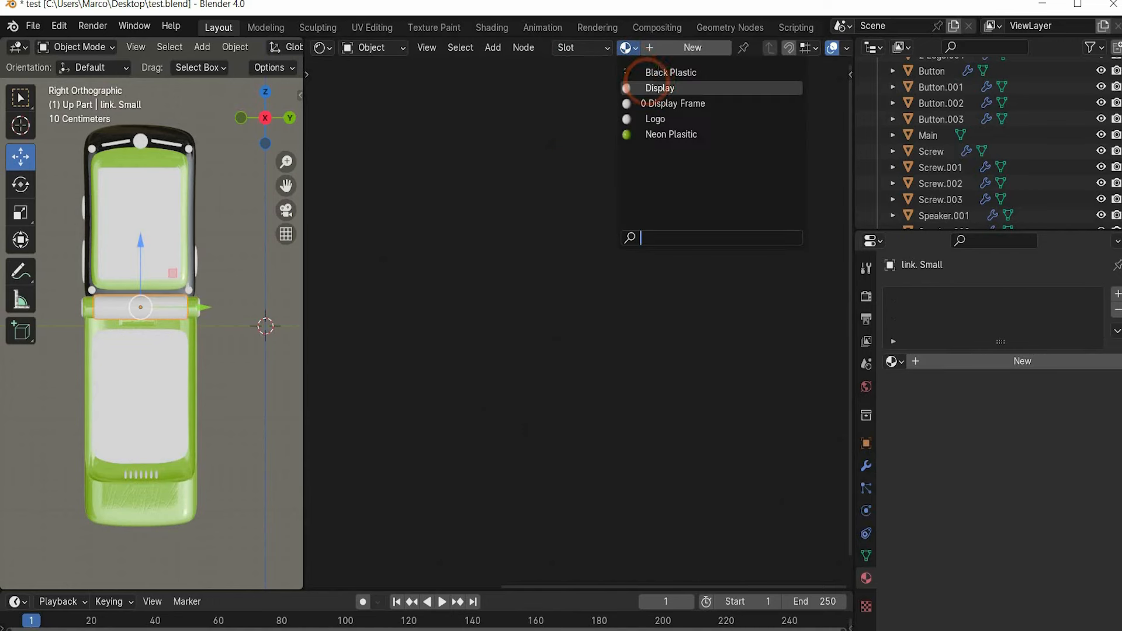
{"action": "left_click", "coordinate": [127, 300]}
{"action": "left_click", "coordinate": [127, 299]}
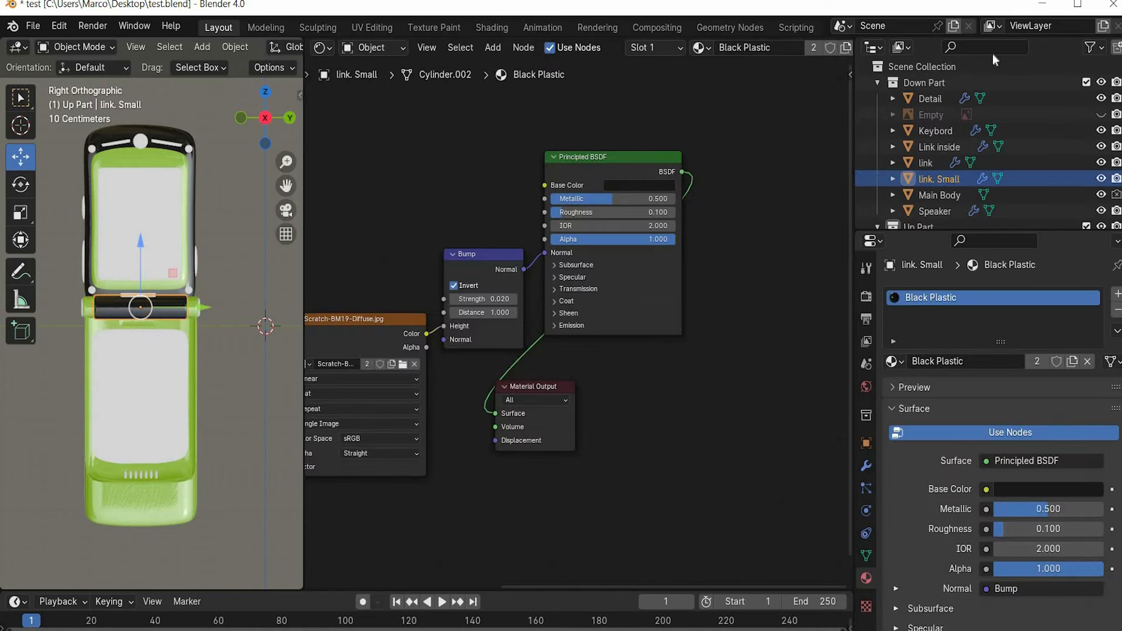
{"action": "key", "text": "ctrl+z"}
{"action": "left_click", "coordinate": [652, 48]}
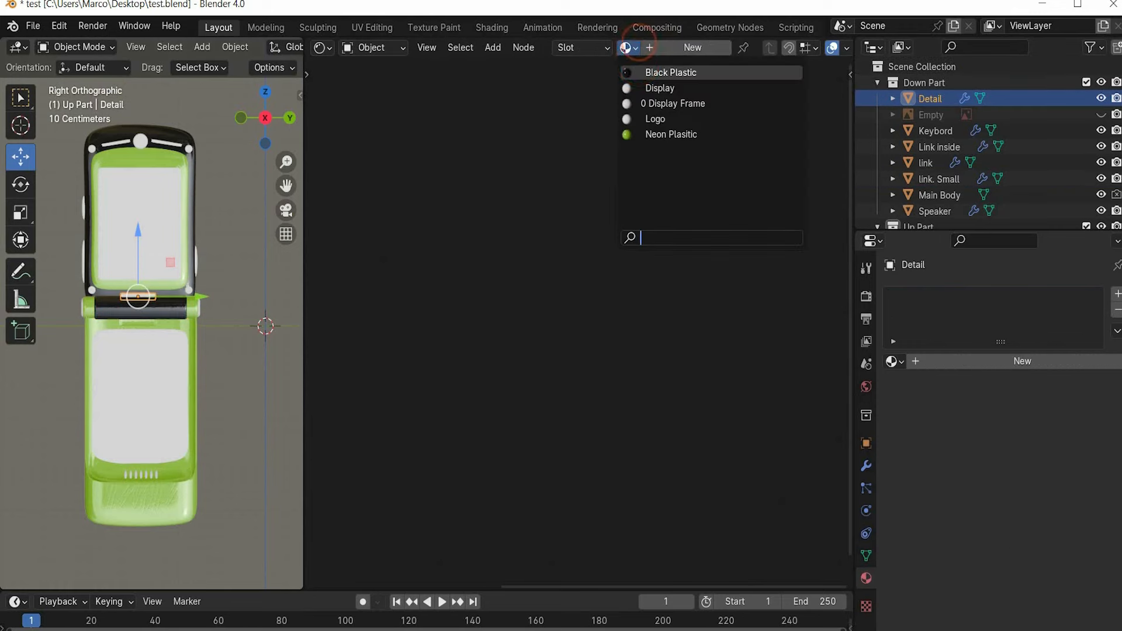
{"action": "left_click", "coordinate": [648, 72]}
Give the first corner screw, Screw, a new material named Silver with Metallic 1.0 and Roughness 0.1
{"action": "left_click", "coordinate": [91, 149]}
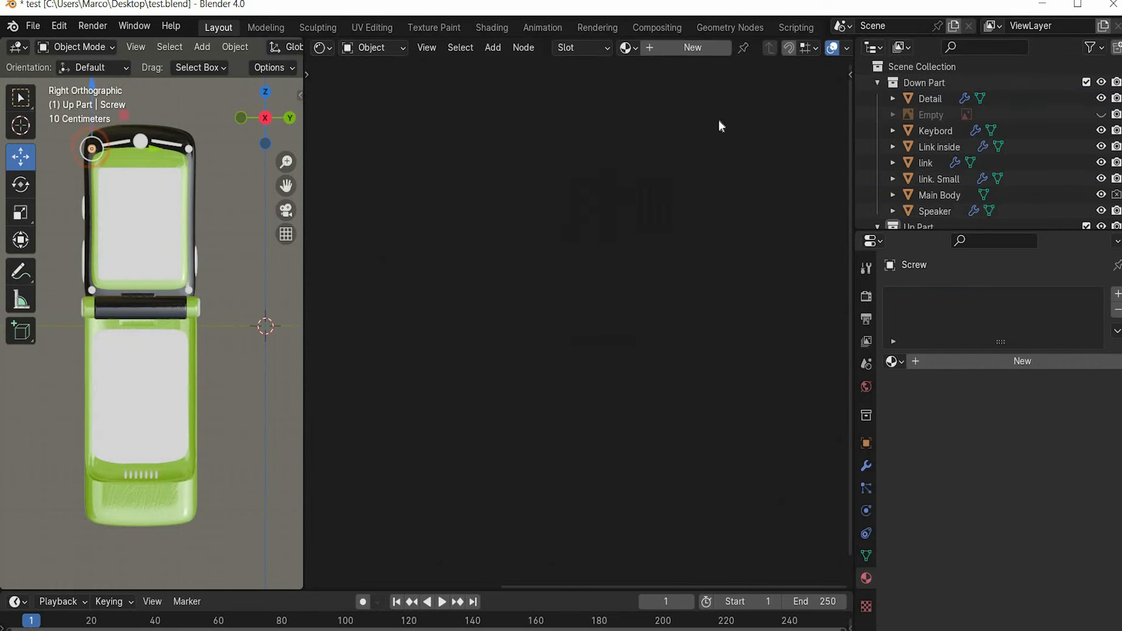
{"action": "left_click", "coordinate": [662, 49]}
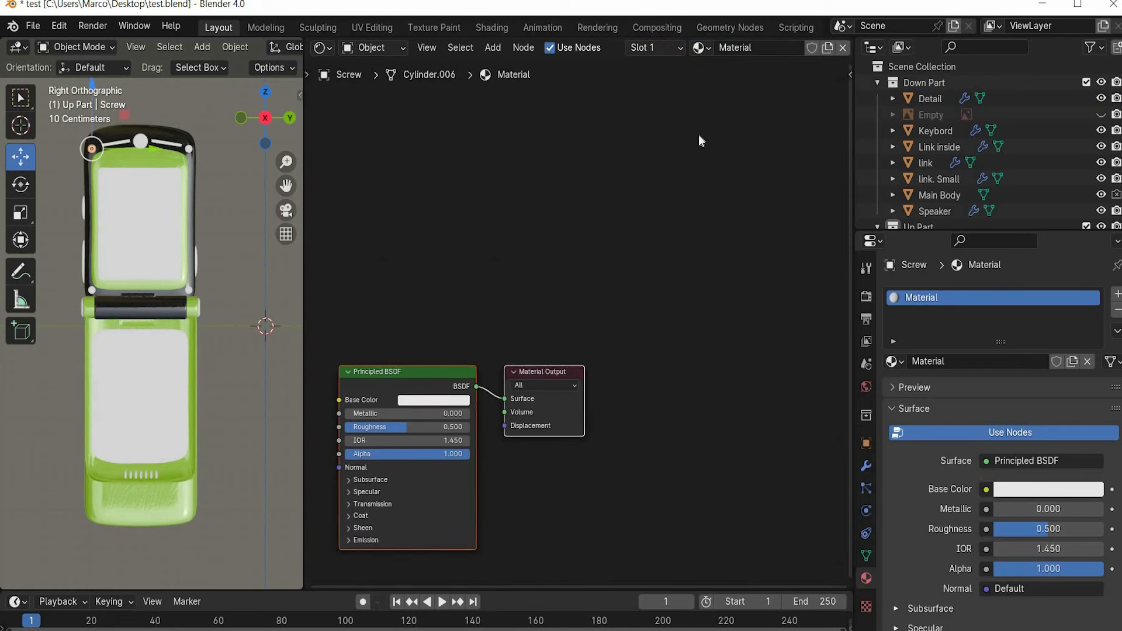
{"action": "key", "text": "Home"}
{"action": "mouse_move", "coordinate": [473, 302]}
{"action": "left_mouse_down"}
{"action": "mouse_move", "coordinate": [656, 296]}
{"action": "mouse_move", "coordinate": [370, 310]}
{"action": "mouse_move", "coordinate": [474, 304]}
{"action": "left_mouse_up"}
{"action": "left_click", "coordinate": [474, 314]}
{"action": "type", "text": "0.1"}
{"action": "key", "text": "Return"}
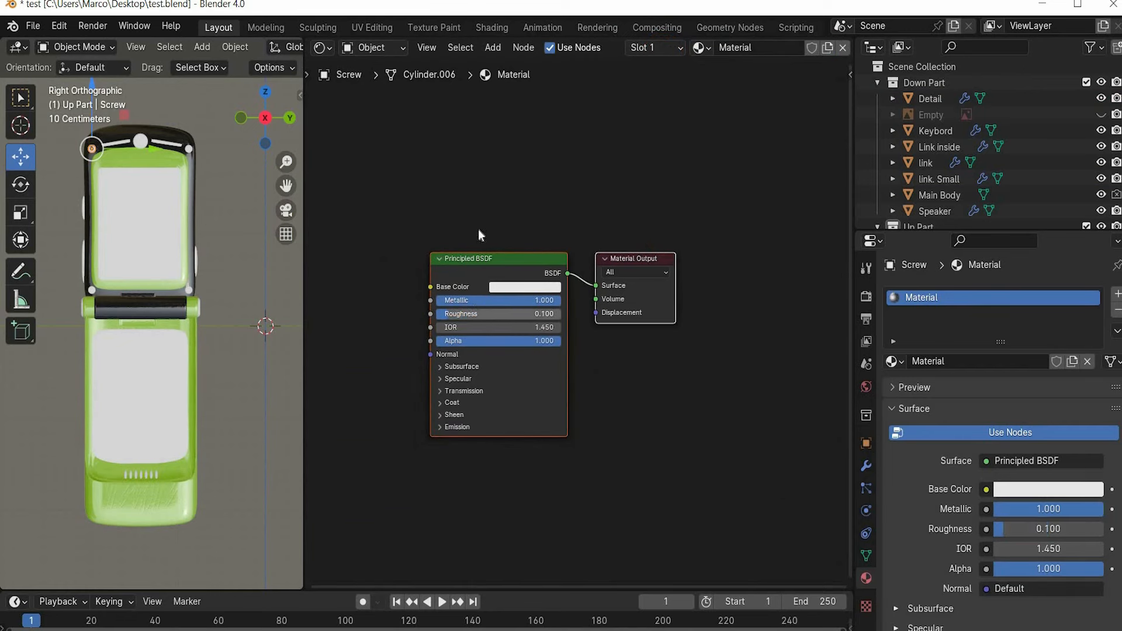
{"action": "double_click", "coordinate": [730, 47]}
{"action": "type", "text": "Silver"}
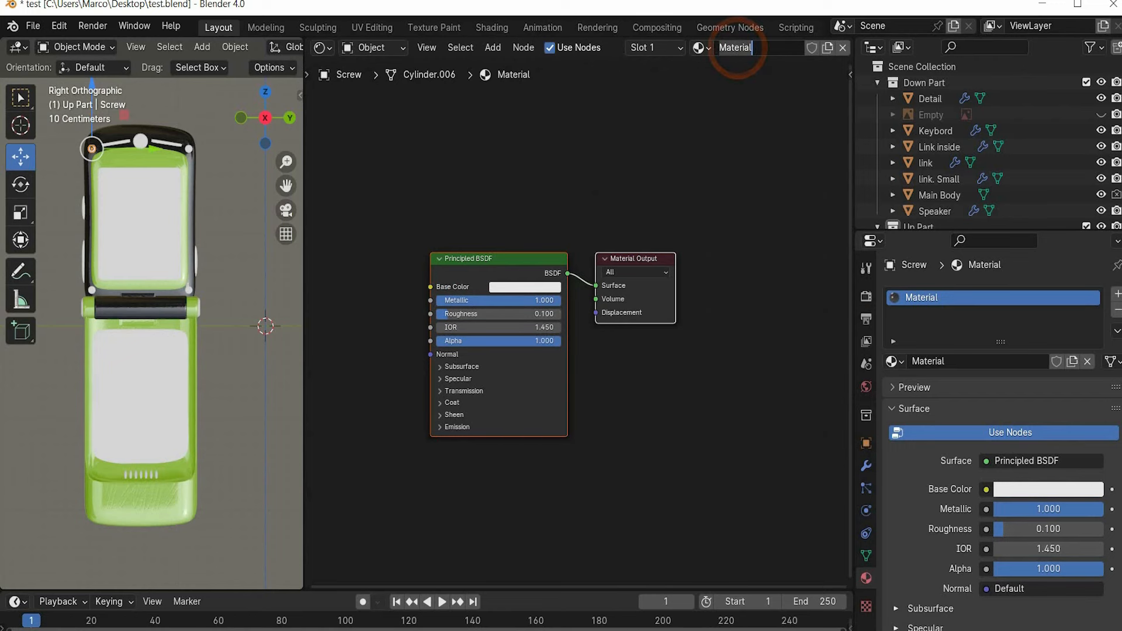
{"action": "key", "text": "Return"}
Assign the Silver material to the remaining three corner screws and the side buttons of the upper part
{"action": "scroll", "coordinate": [931, 149], "scroll_direction": "down", "scroll_amount": 5}
{"action": "left_click", "coordinate": [932, 150]}
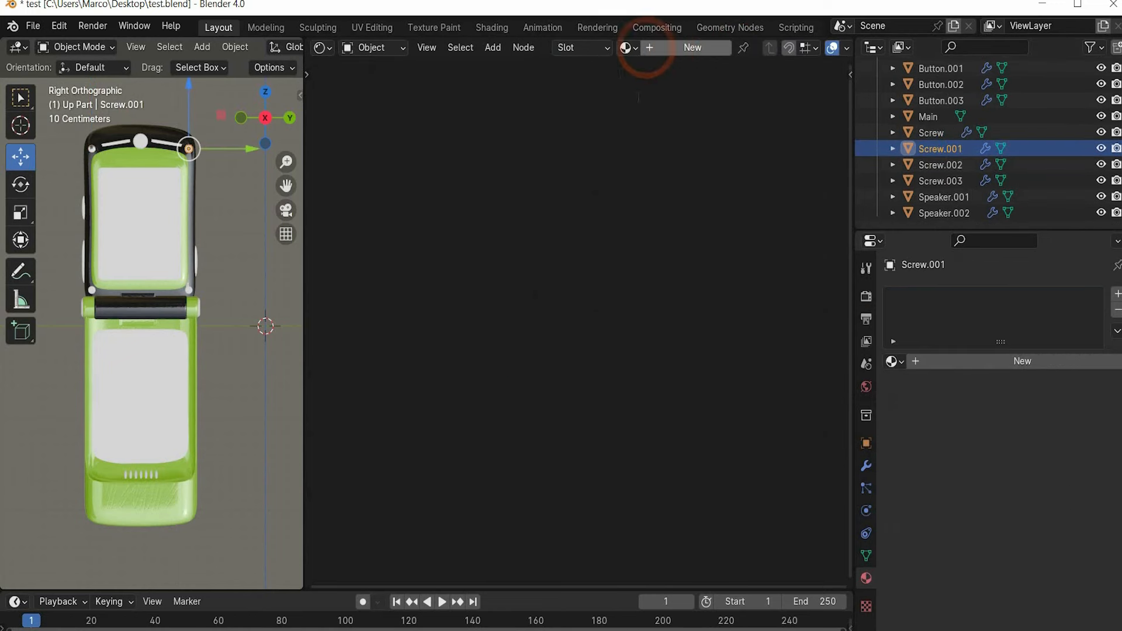
{"action": "left_click", "coordinate": [628, 47]}
{"action": "left_click", "coordinate": [672, 154]}
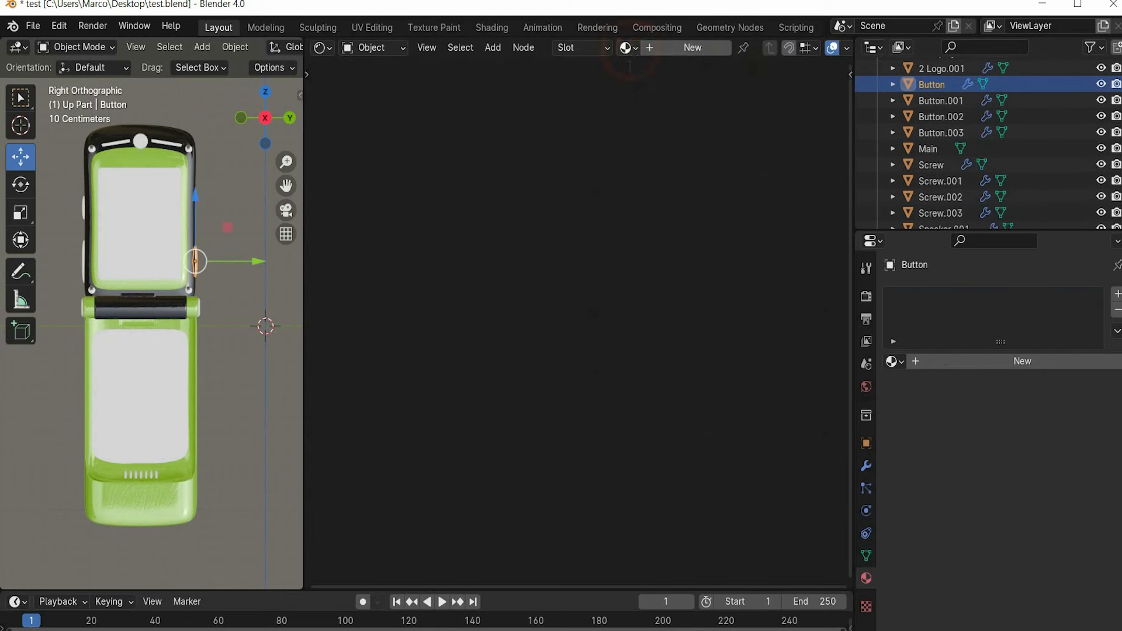
{"action": "left_click", "coordinate": [628, 48]}
{"action": "left_click", "coordinate": [657, 150]}
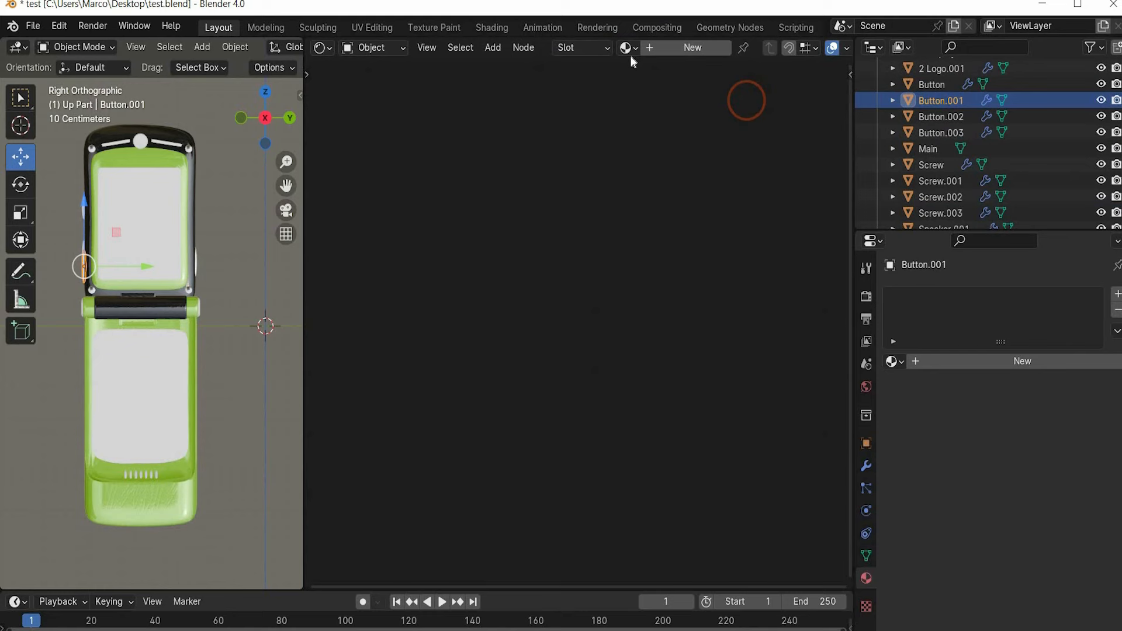
{"action": "left_click", "coordinate": [628, 48]}
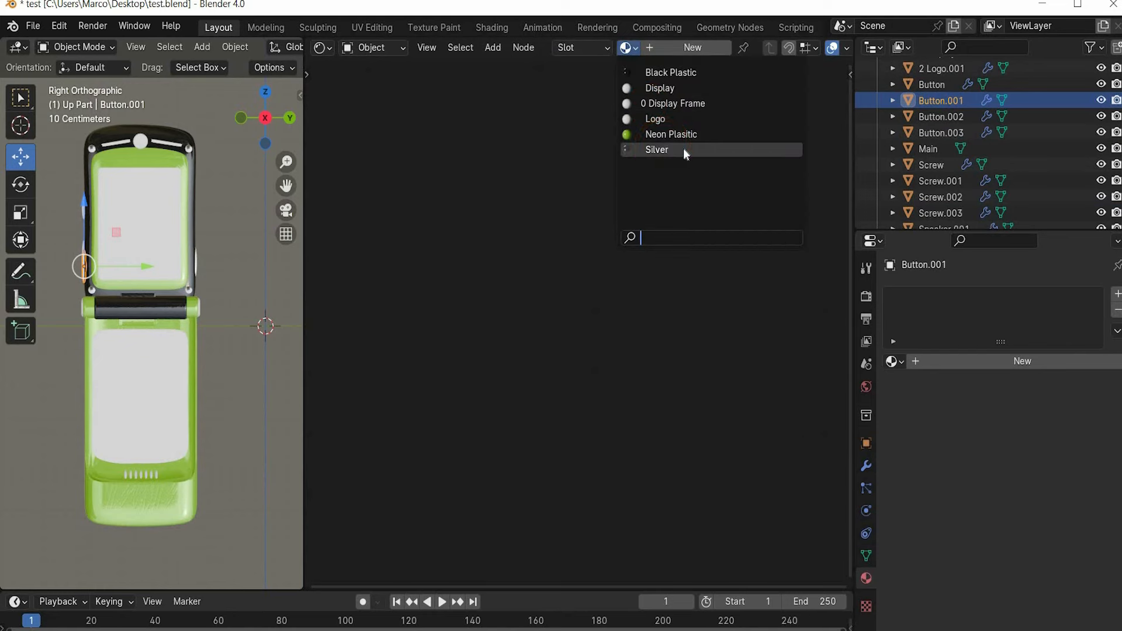
{"action": "left_click", "coordinate": [680, 150]}
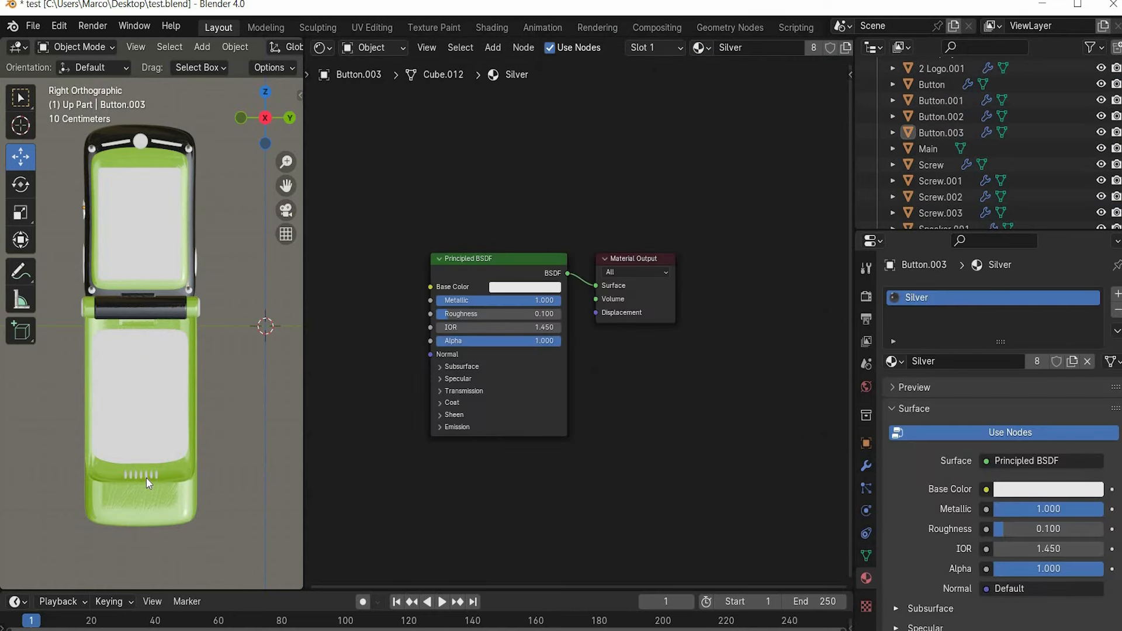
Create a new material named Black on the Speaker slots below the keypad
{"action": "left_click", "coordinate": [146, 478]}
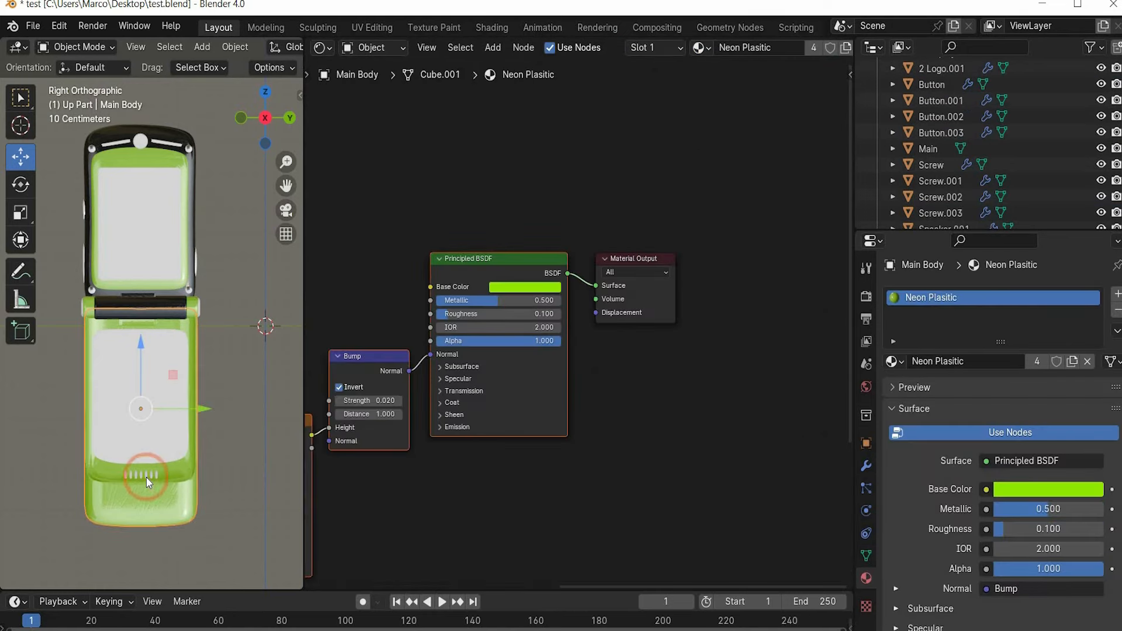
{"action": "left_click", "coordinate": [150, 476]}
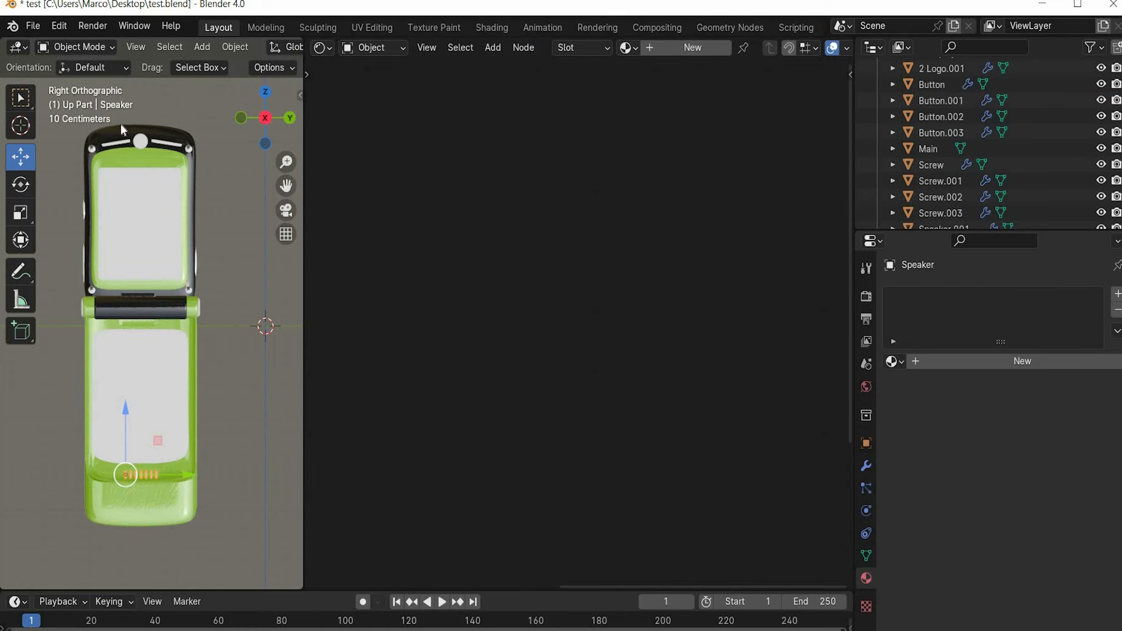
{"action": "left_click", "coordinate": [696, 51]}
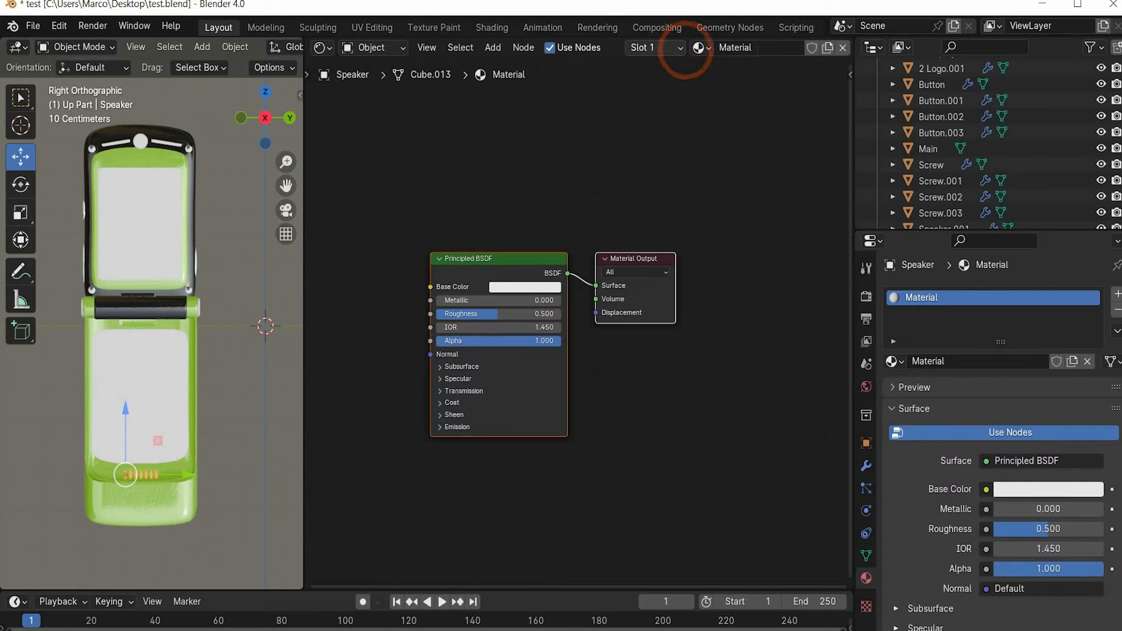
{"action": "double_click", "coordinate": [754, 48]}
{"action": "type", "text": "B"}
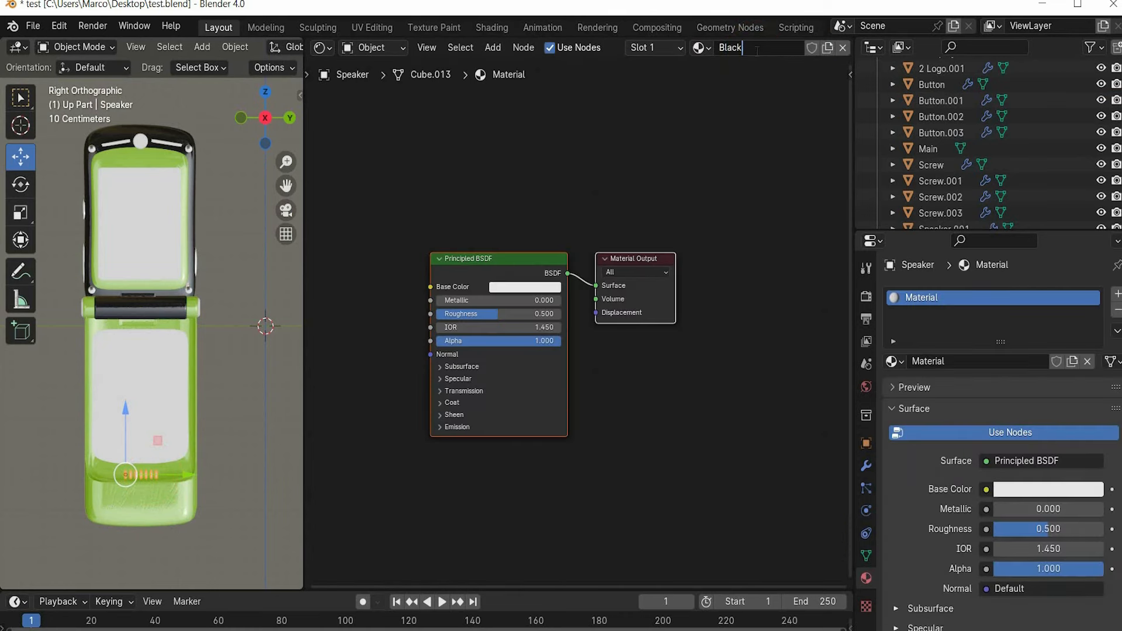
{"action": "type", "text": "lack"}
{"action": "key", "text": "Return"}
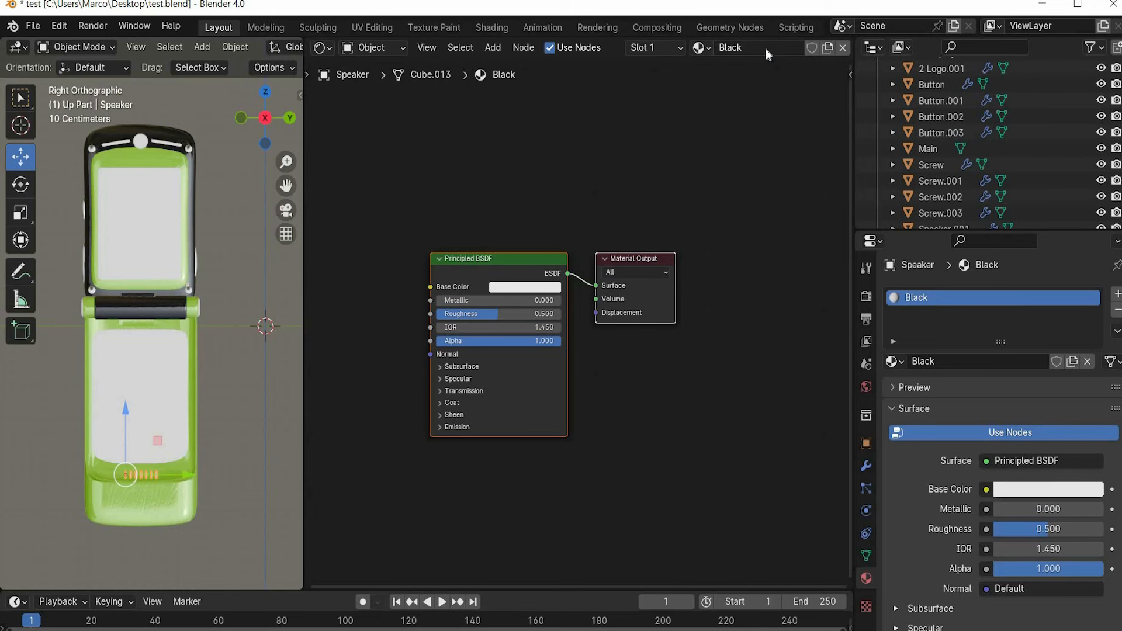
Set the Black material's base color to black and its Metallic and Roughness to 1.0
{"action": "left_click", "coordinate": [593, 244]}
{"action": "left_click_drag", "start_coordinate": [653, 148], "coordinate": [652, 166]}
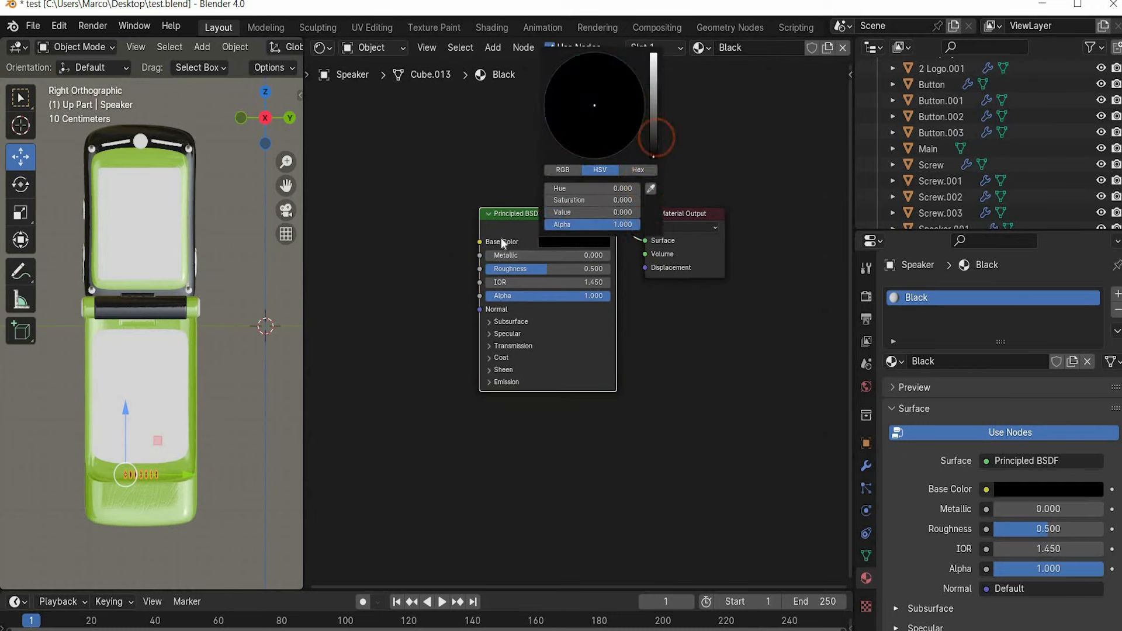
{"action": "left_click_drag", "start_coordinate": [518, 255], "coordinate": [745, 268]}
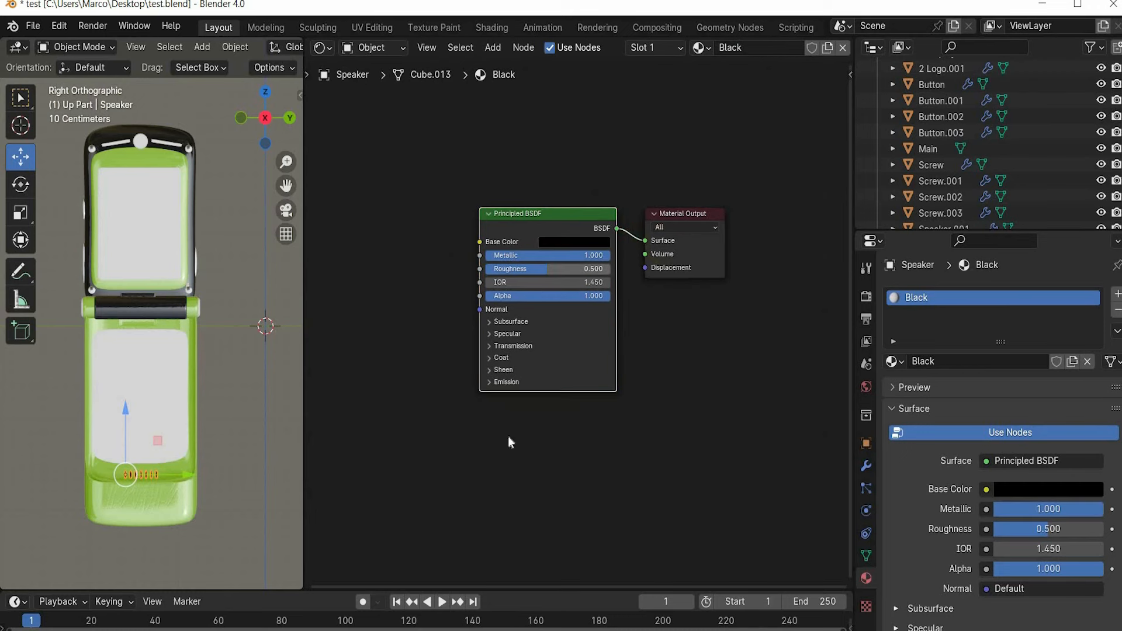
{"action": "left_click", "coordinate": [247, 520]}
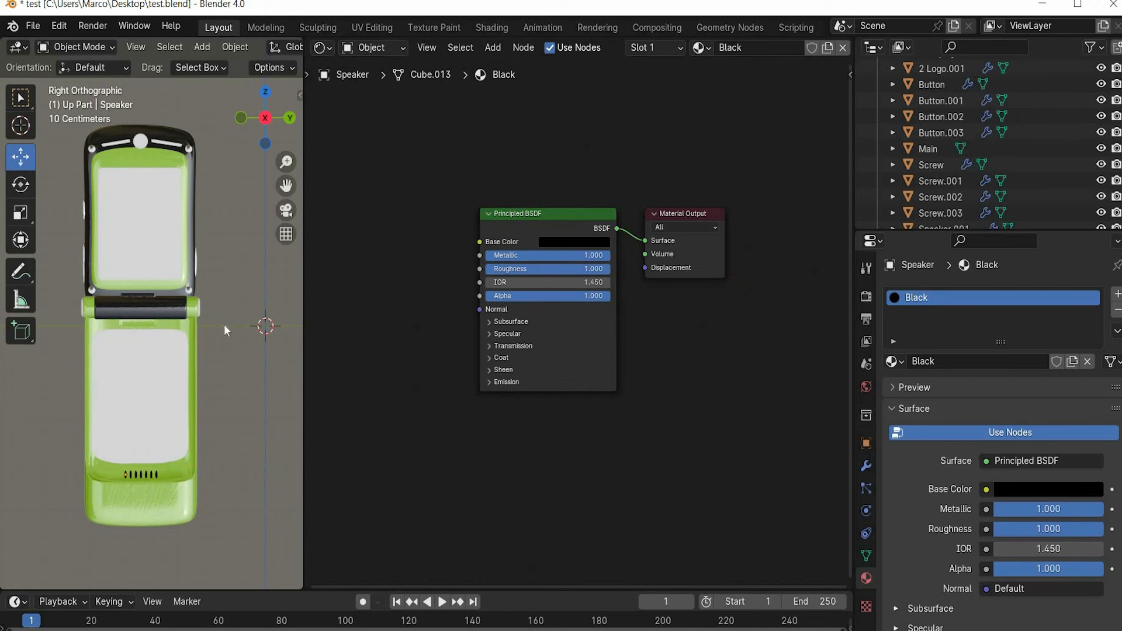
Assign the Black material to the two upper speaker slots, Speaker.001 and Speaker.002
{"action": "left_click", "coordinate": [140, 146]}
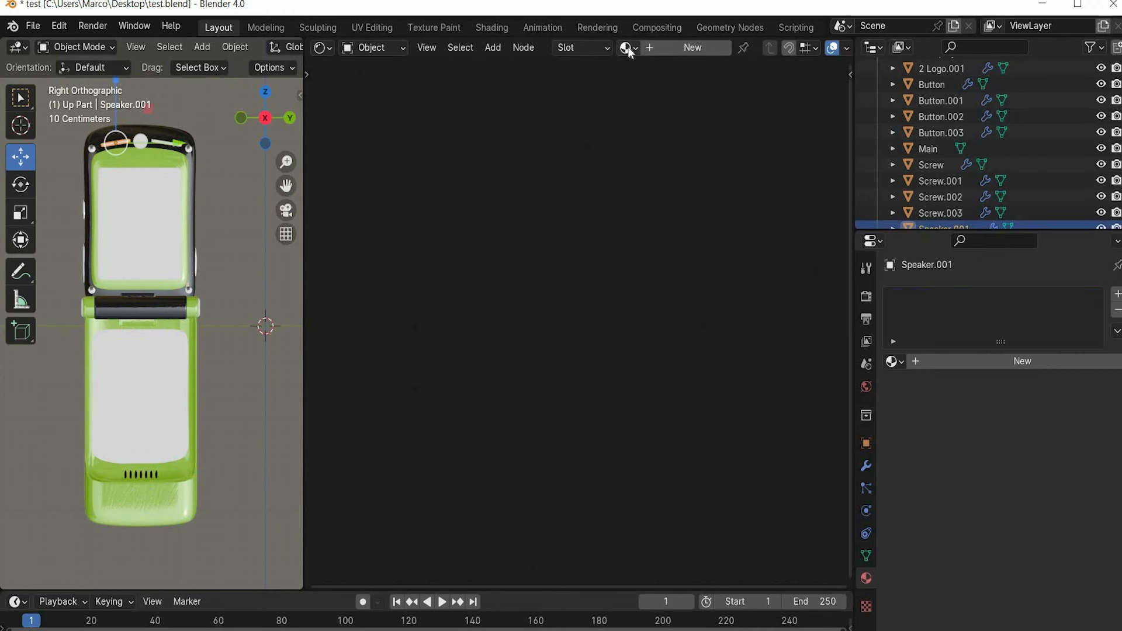
{"action": "left_click", "coordinate": [627, 48]}
{"action": "left_click", "coordinate": [656, 72]}
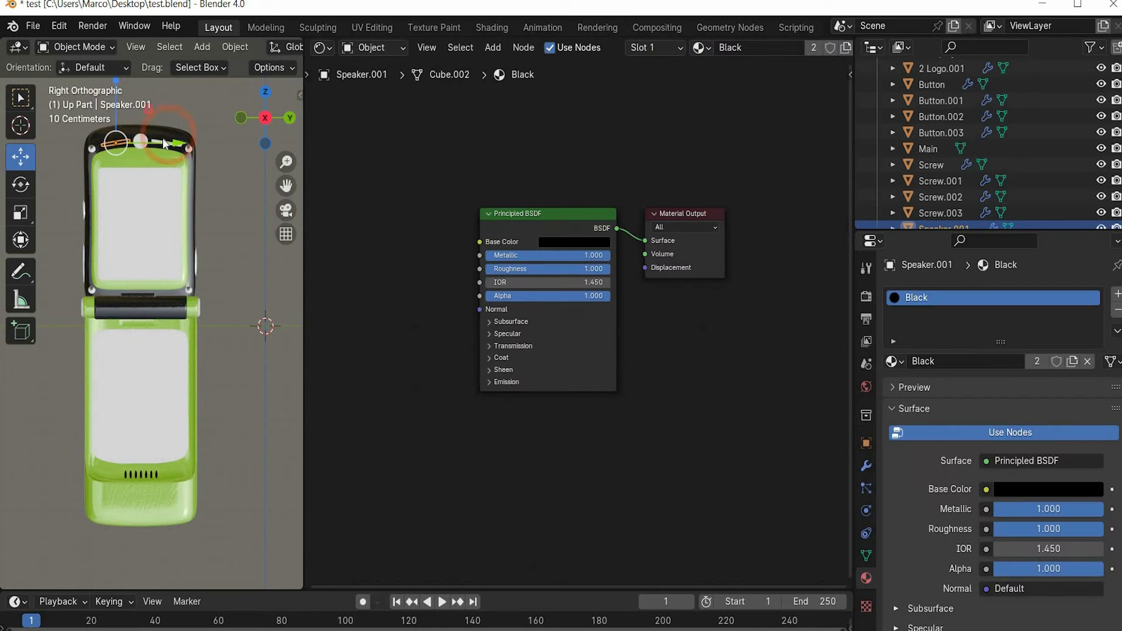
{"action": "left_click", "coordinate": [163, 140]}
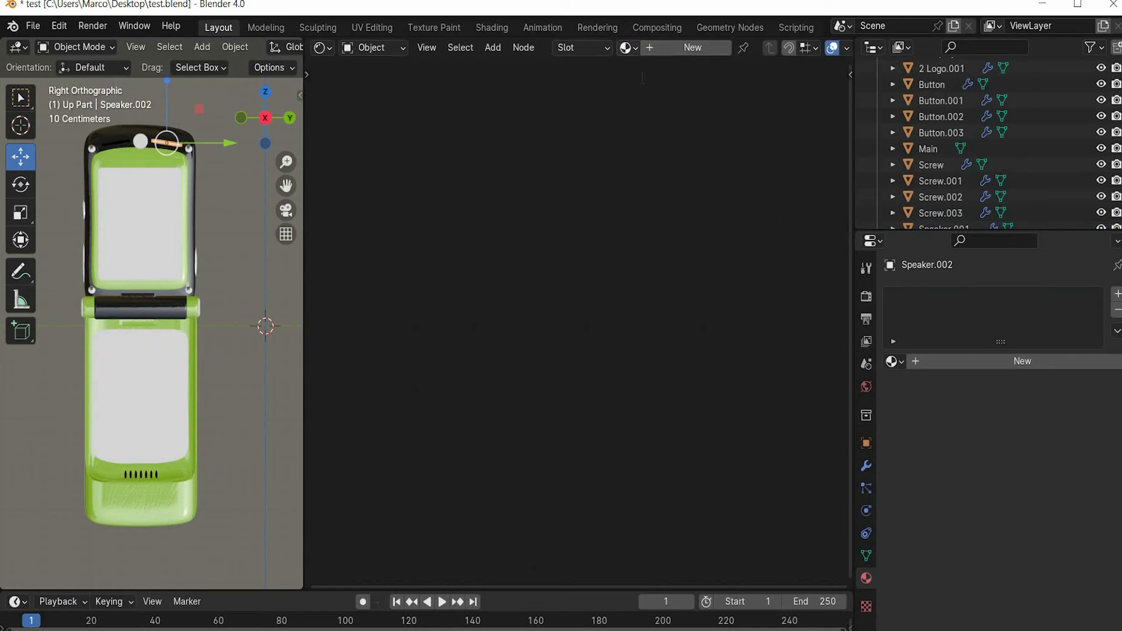
{"action": "left_click", "coordinate": [626, 48]}
{"action": "left_click", "coordinate": [640, 75]}
{"action": "left_click", "coordinate": [473, 402]}
{"action": "left_click", "coordinate": [318, 454]}
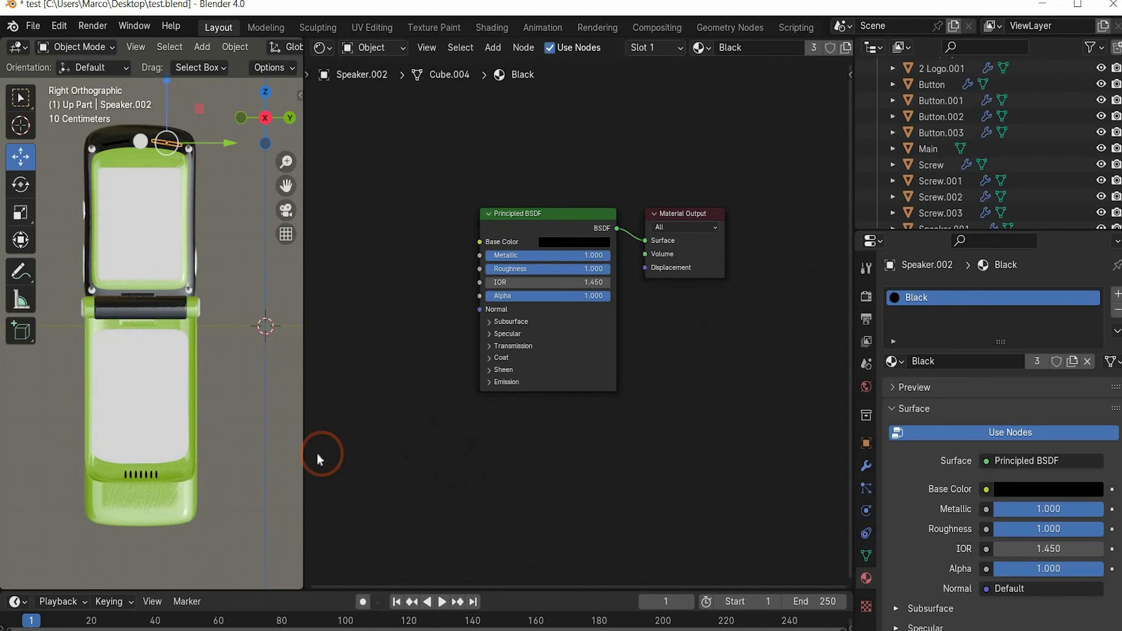
Give the Keybord object a new material with Metallic set to 1.0
{"action": "left_click", "coordinate": [143, 413]}
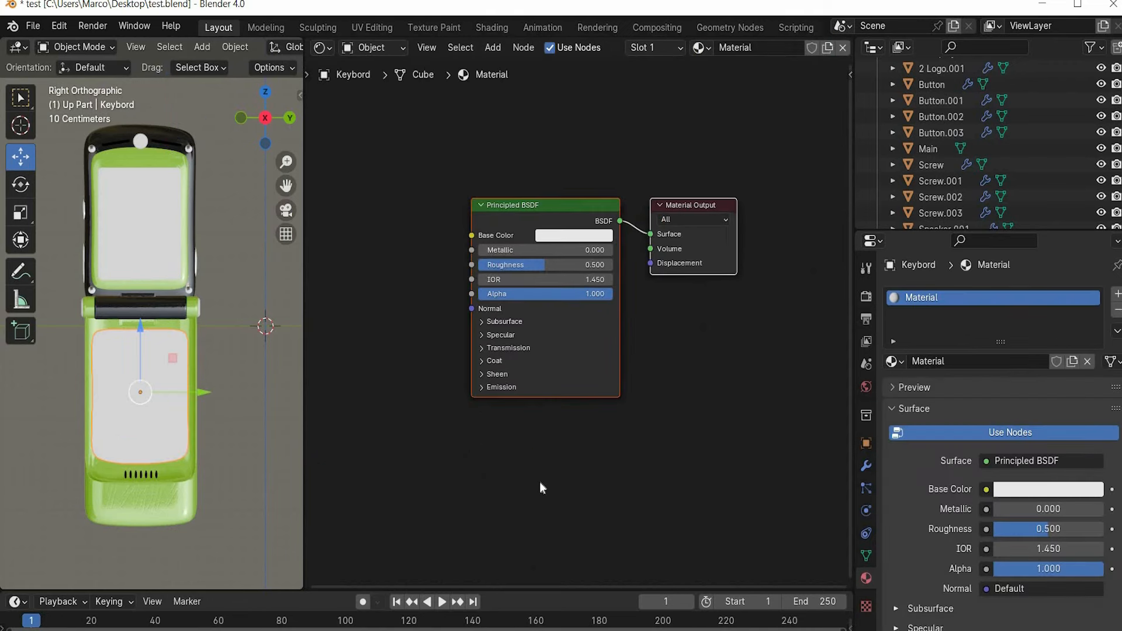
{"action": "left_click_drag", "start_coordinate": [519, 250], "coordinate": [818, 240]}
{"action": "left_click", "coordinate": [519, 262]}
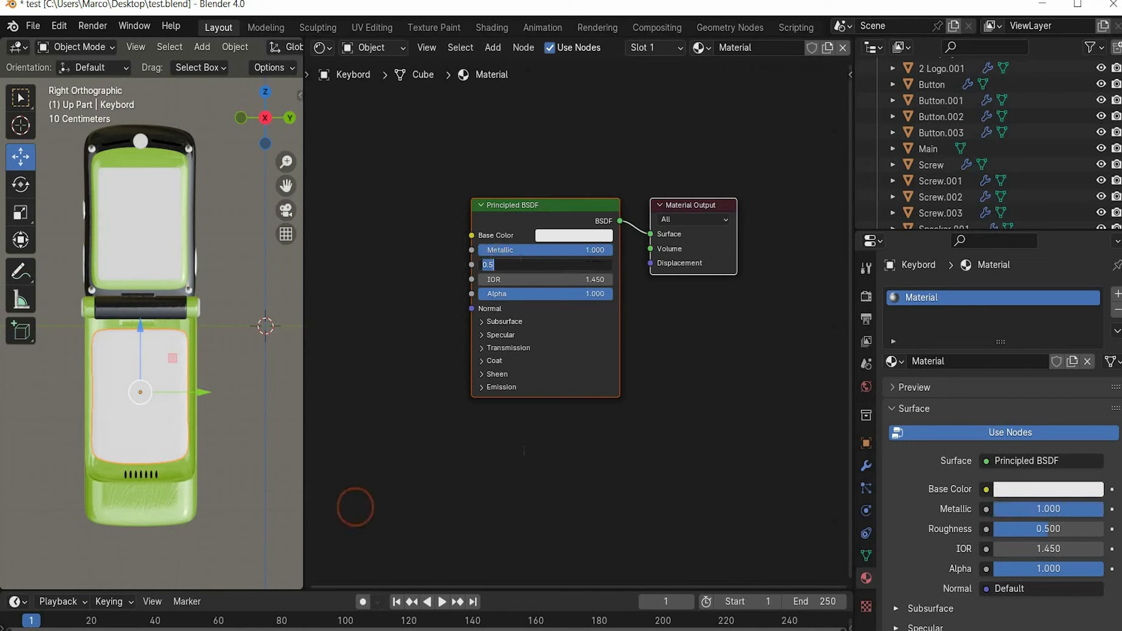
{"action": "left_click", "coordinate": [523, 451]}
Connect an Image Texture node to the keypad material's Base Color and load Bump.png into it
{"action": "middle_click_drag", "start_coordinate": [524, 451], "coordinate": [637, 409]}
{"action": "left_click_drag", "start_coordinate": [585, 193], "coordinate": [527, 215]}
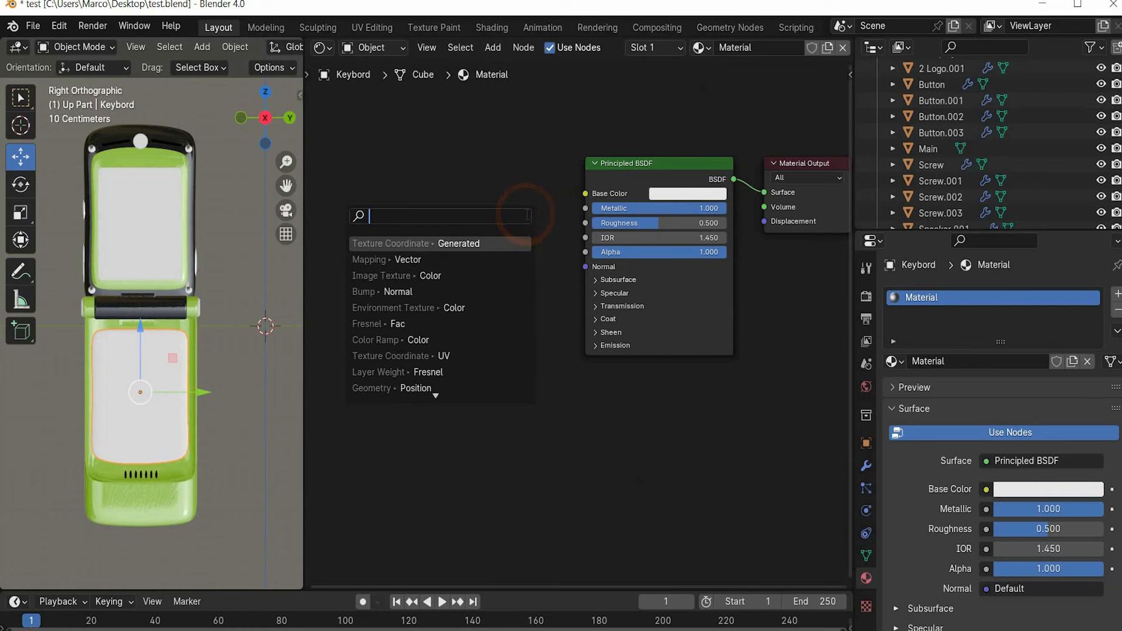
{"action": "type", "text": "image"}
{"action": "left_click", "coordinate": [522, 239]}
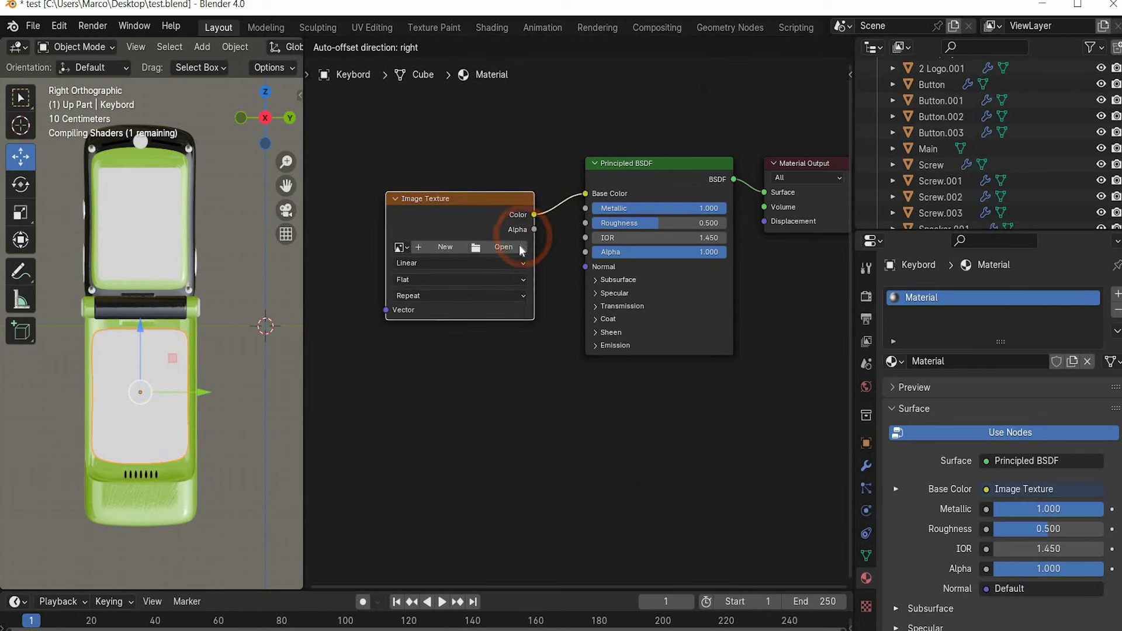
{"action": "left_click", "coordinate": [519, 244]}
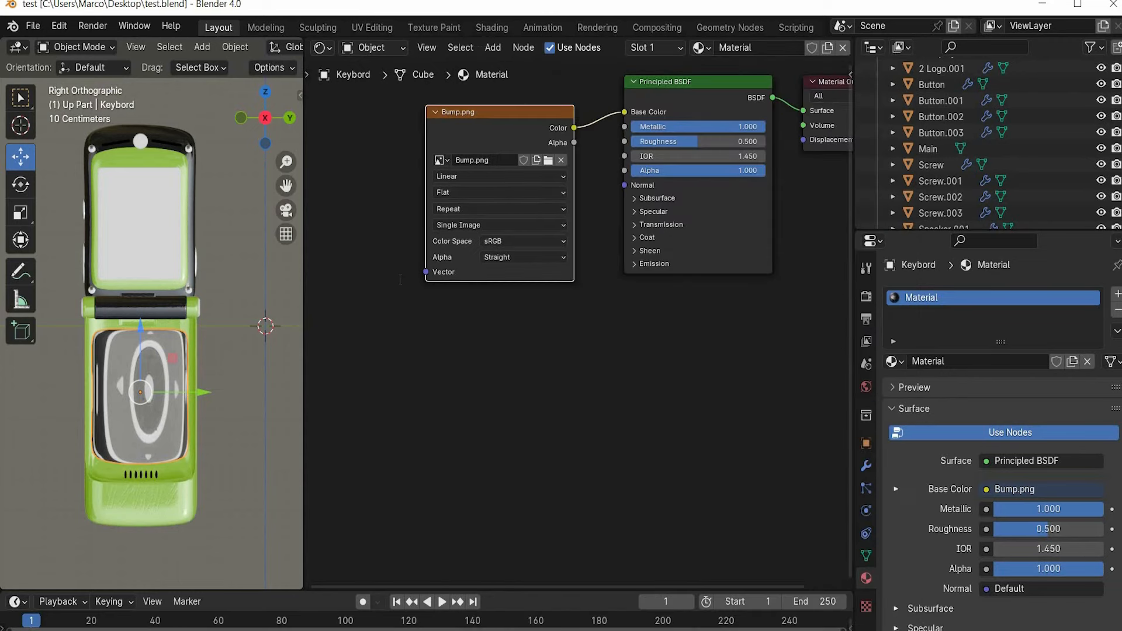
Feed Bump.png from Generated coordinates through a Mapping node: Location 5.15, 6.1, 0 m; Rotation 270°, -90°, 0°; Scale 3.4, 0.7, 0.75
{"action": "mouse_move", "coordinate": [425, 272]}
{"action": "left_mouse_down"}
{"action": "mouse_move", "coordinate": [395, 275]}
{"action": "mouse_move", "coordinate": [409, 275]}
{"action": "left_mouse_up"}
{"action": "type", "text": "mapp"}
{"action": "key", "text": "Return"}
{"action": "left_click", "coordinate": [409, 270]}
{"action": "type", "text": "texture c"}
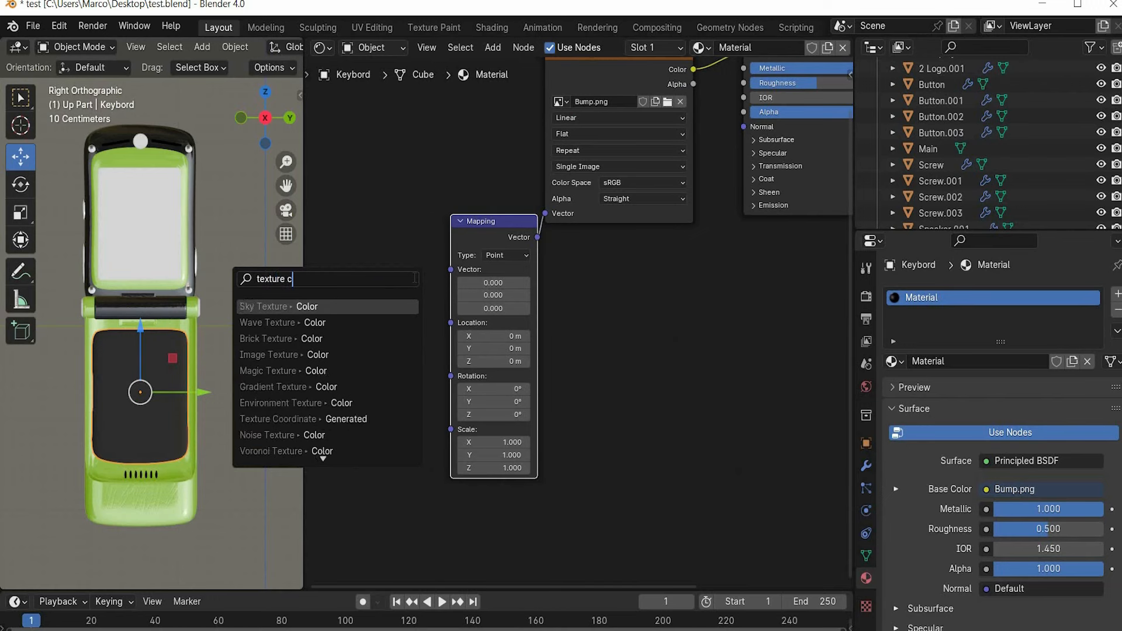
{"action": "key", "text": "Return"}
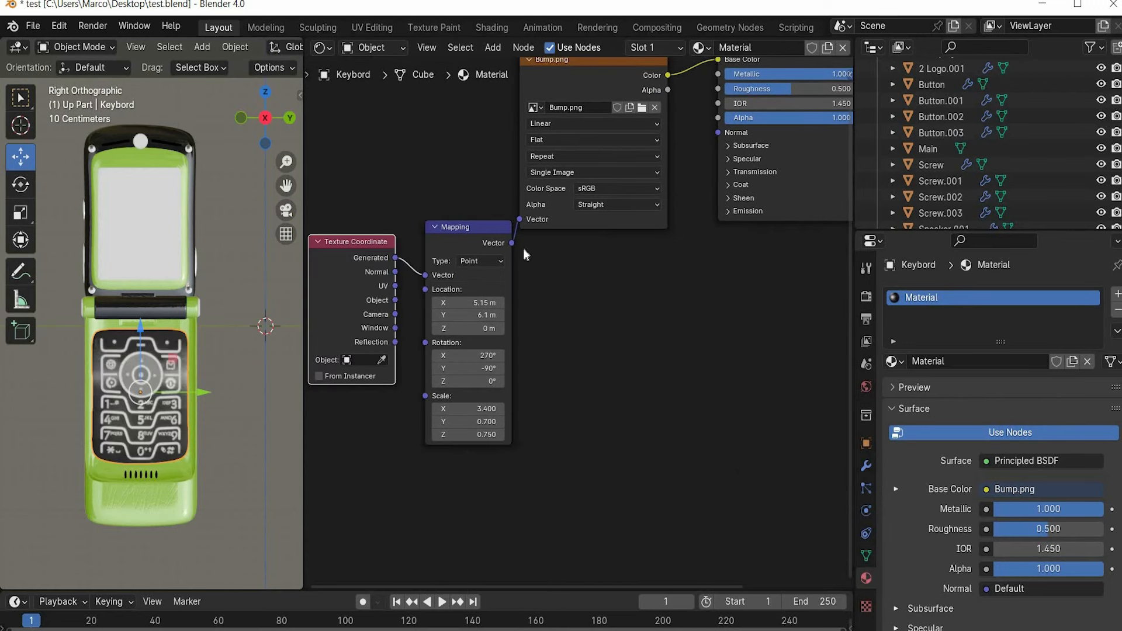
{"action": "left_click_drag", "start_coordinate": [543, 278], "coordinate": [521, 243]}
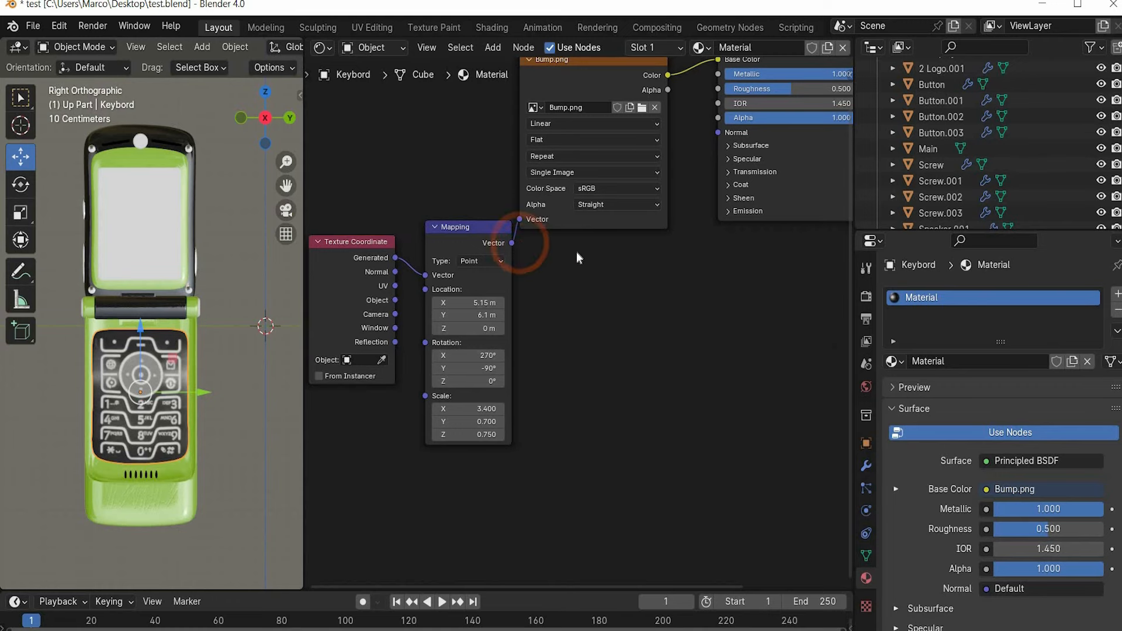
Add a Bump node, linking Bump.png's Color to its Height and its Normal output to the Principled BSDF's Normal
{"action": "type", "text": "bu"}
{"action": "left_click_drag", "start_coordinate": [590, 112], "coordinate": [622, 411]}
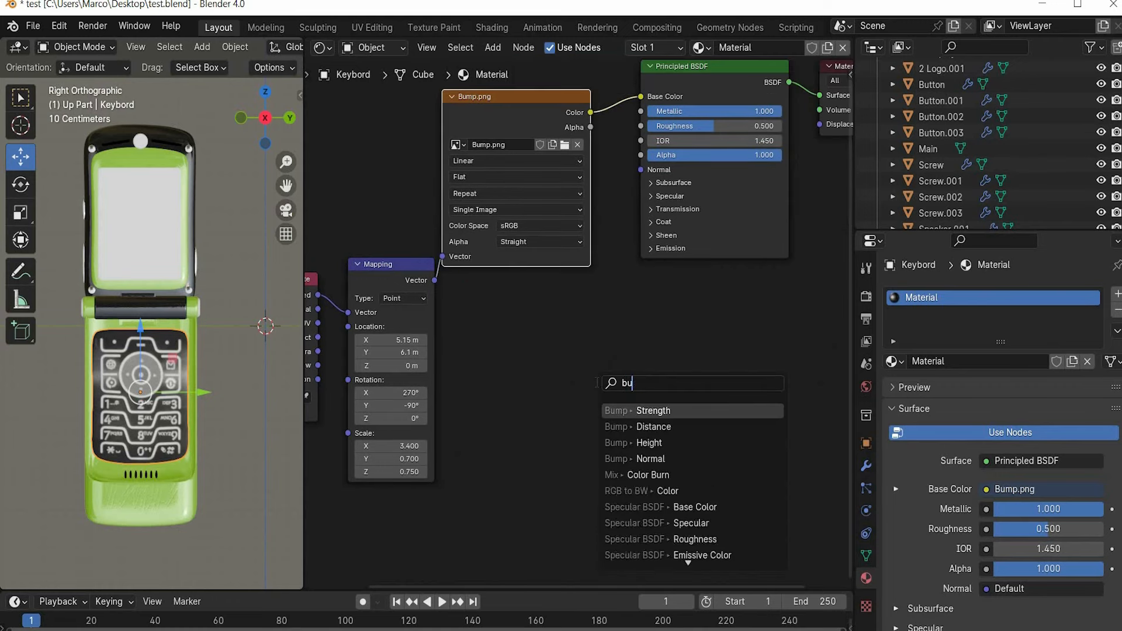
{"action": "type", "text": "mp"}
{"action": "key", "text": "Return"}
{"action": "left_click", "coordinate": [620, 386]}
{"action": "left_click_drag", "start_coordinate": [707, 353], "coordinate": [641, 169]}
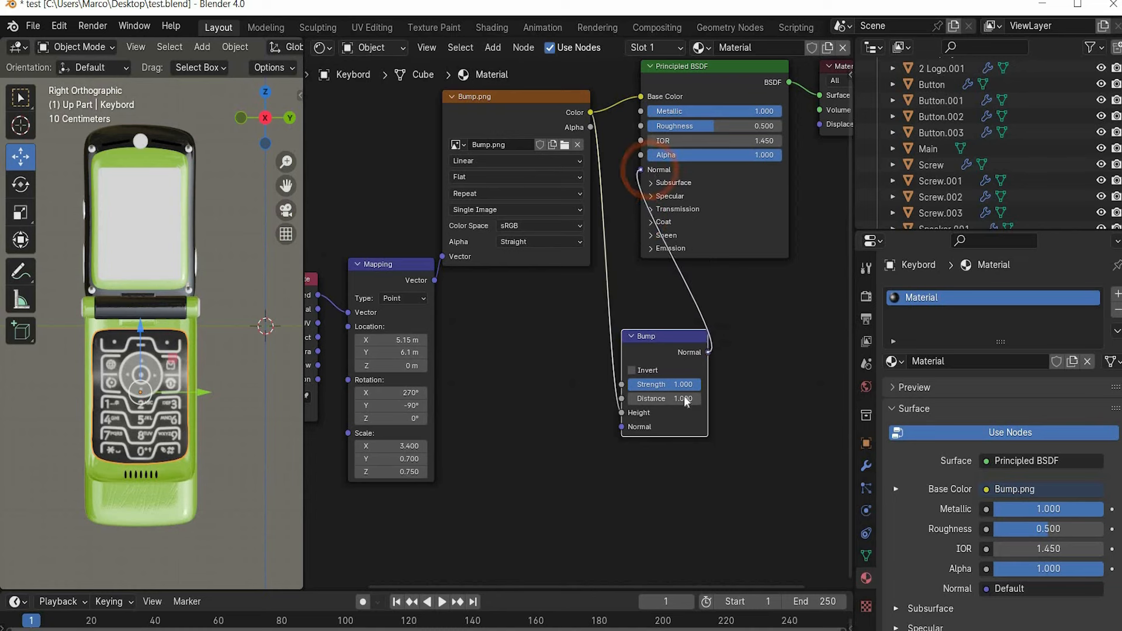
Set the Bump node's Strength to 0.1 and rename the material Keyboryd
{"action": "left_click", "coordinate": [684, 386]}
{"action": "type", "text": "0.1"}
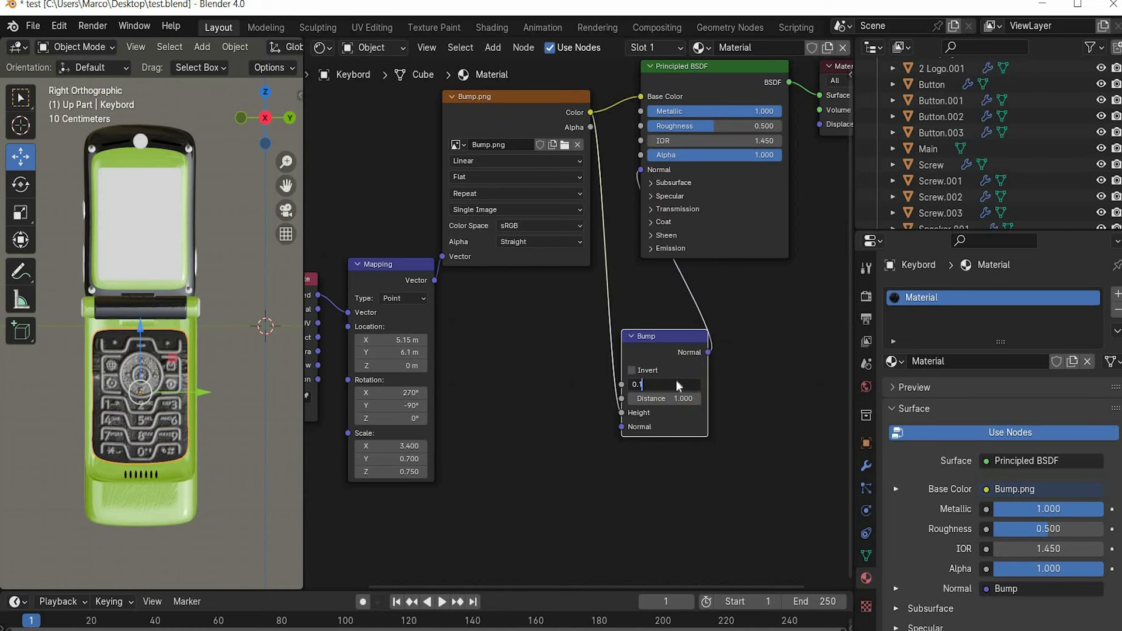
{"action": "key", "text": "Return"}
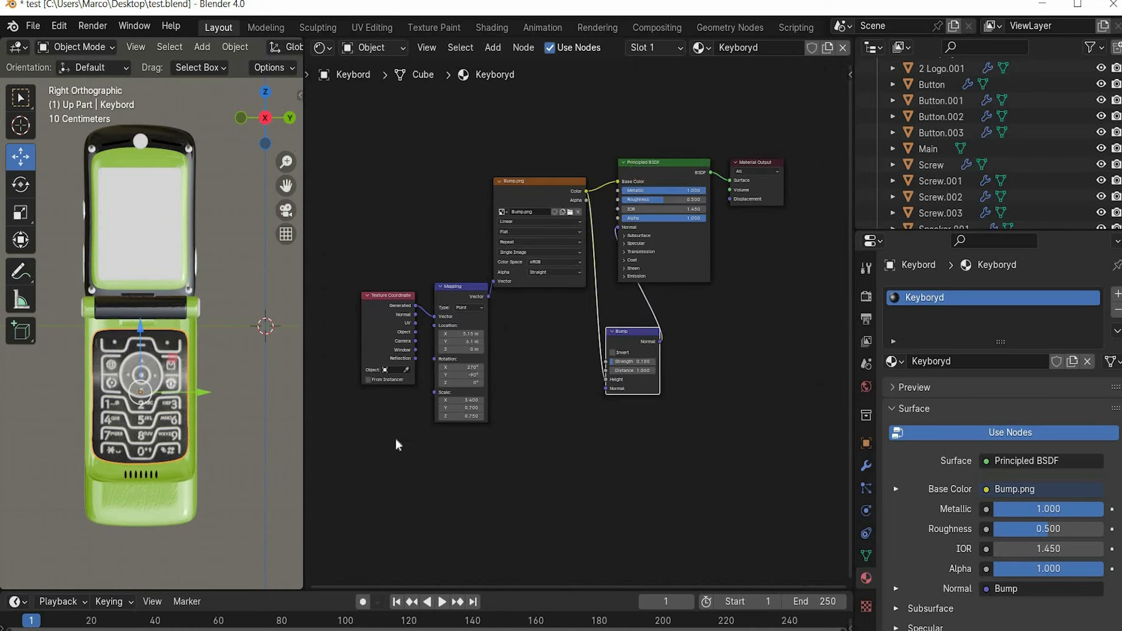
Replace the default nodes of the Main object's Logo material with a copy of the Keyboryd material's node setup
{"action": "left_click_drag", "start_coordinate": [666, 130], "coordinate": [391, 447]}
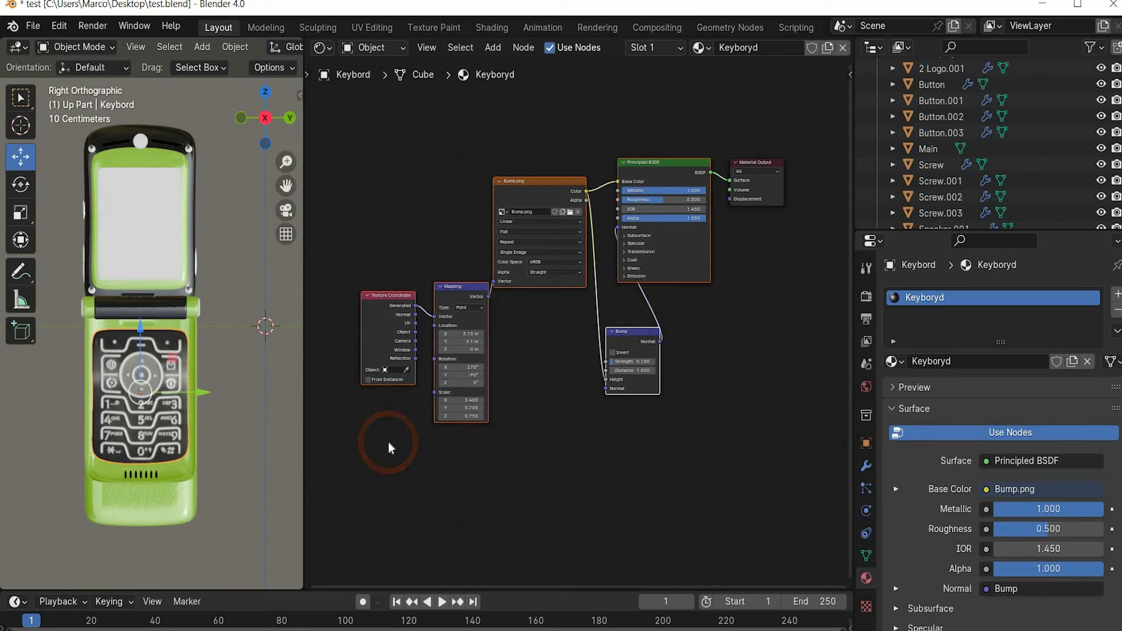
{"action": "left_click", "coordinate": [95, 138]}
{"action": "left_click", "coordinate": [264, 118]}
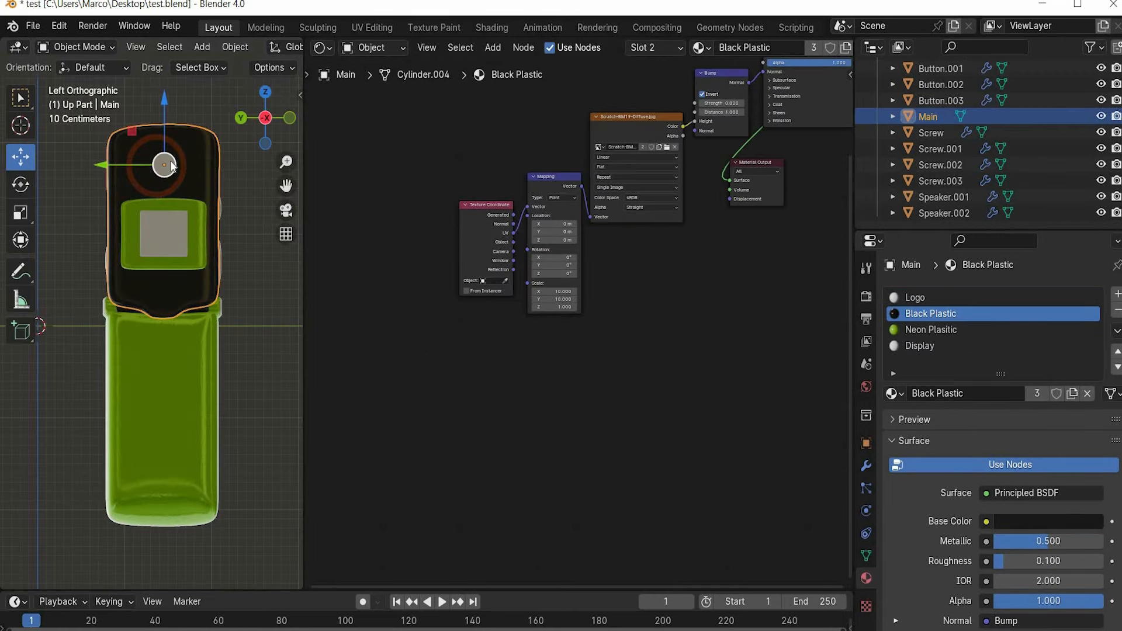
{"action": "left_click", "coordinate": [918, 292]}
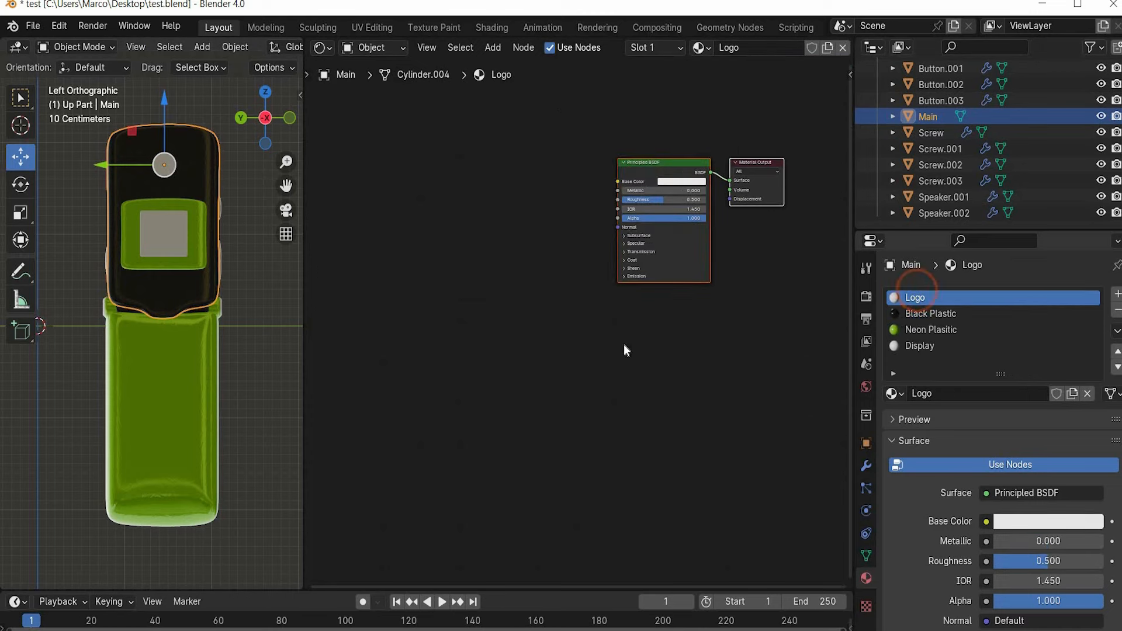
{"action": "middle_click_drag", "start_coordinate": [601, 350], "coordinate": [501, 414]}
{"action": "left_click", "coordinate": [558, 239]}
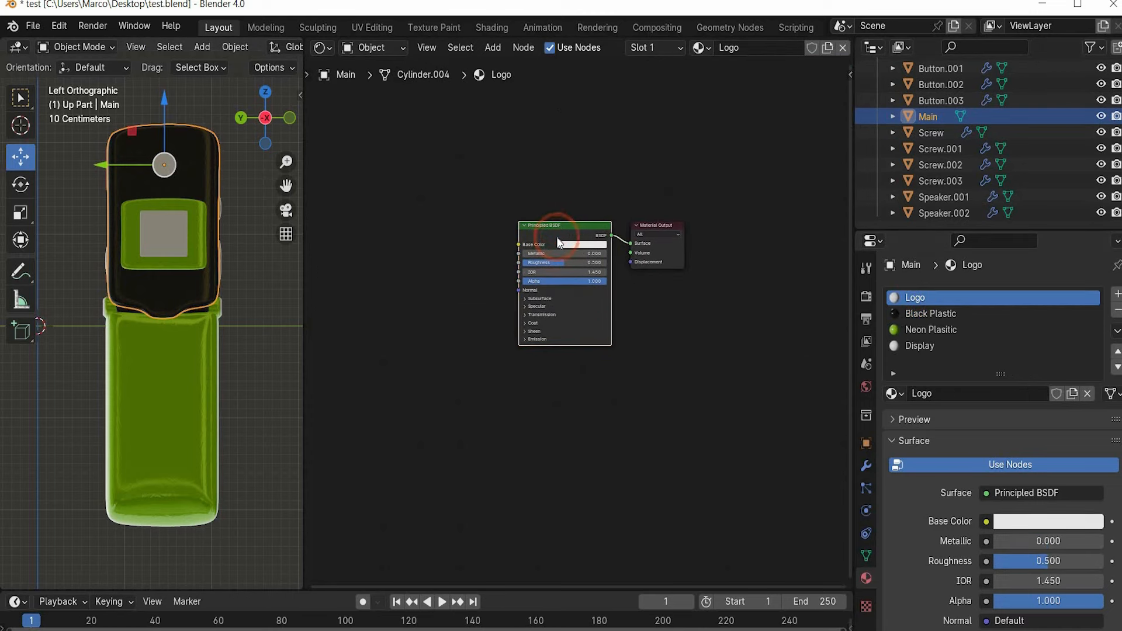
{"action": "key", "text": "x"}
{"action": "key", "text": "ctrl+v"}
{"action": "left_click_drag", "start_coordinate": [650, 96], "coordinate": [573, 292]}
Set the Logo material's Roughness to 0.3 and replace its Bump.png and Bump node setup with the LO.png image alone
{"action": "left_click", "coordinate": [685, 227]}
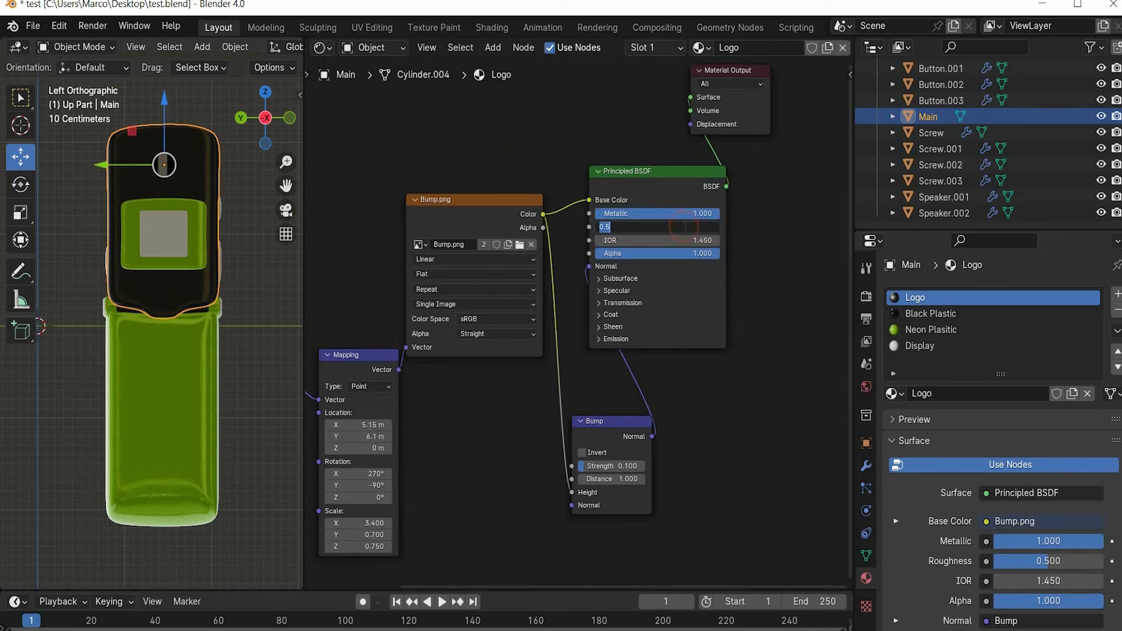
{"action": "type", "text": "0.3"}
{"action": "key", "text": "Return"}
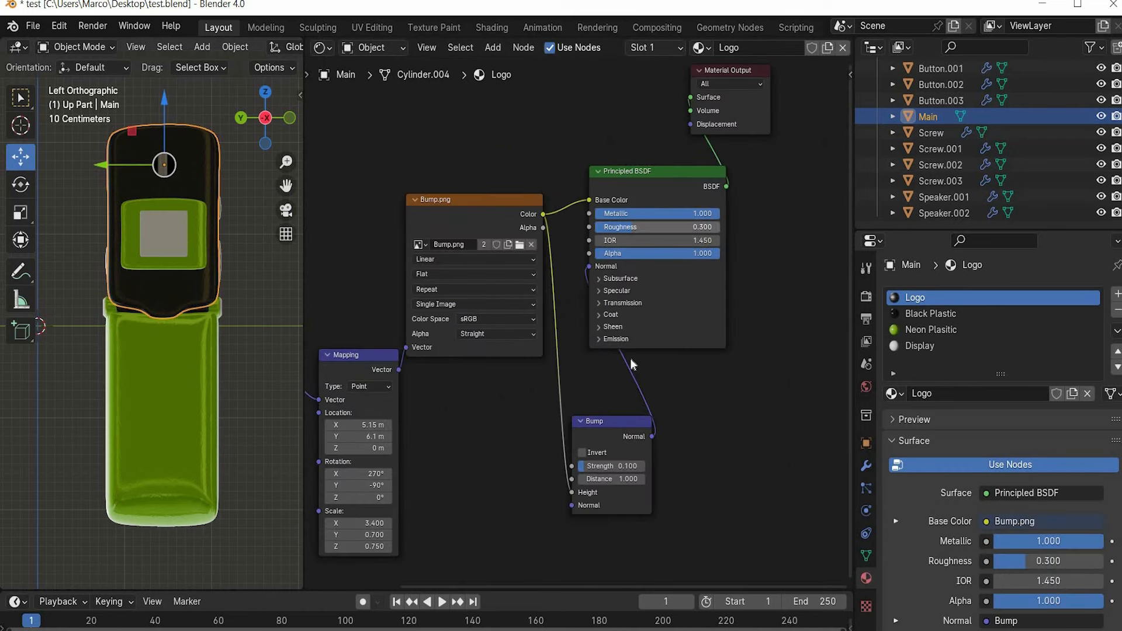
{"action": "left_click", "coordinate": [597, 434]}
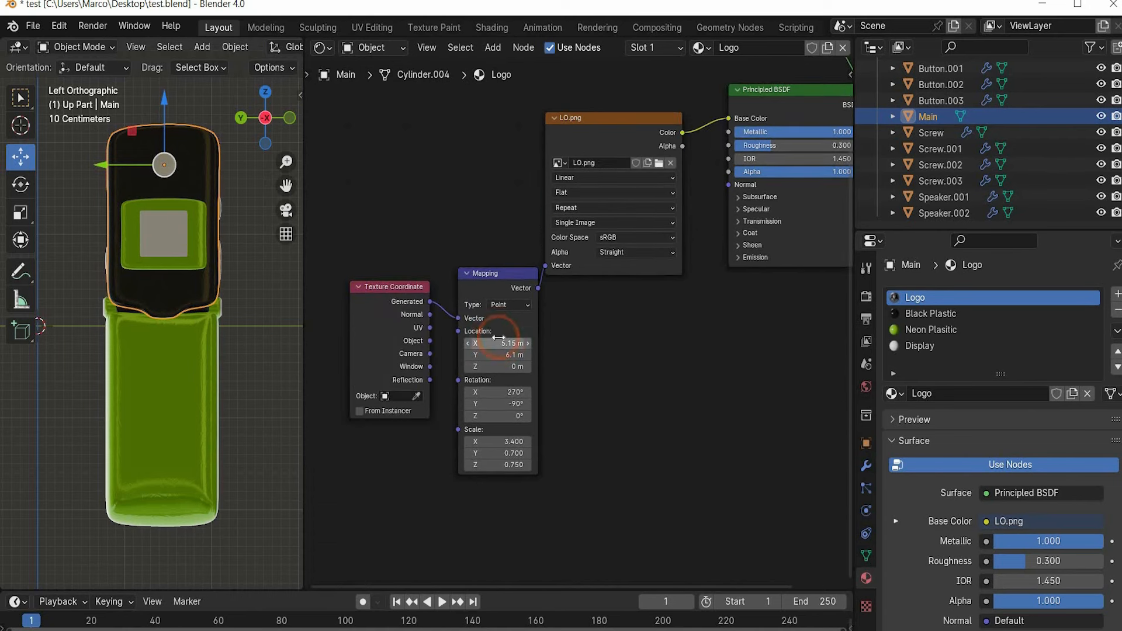
Set the LO.png Mapping node to Location 4, 0.1, 0 m; Rotation 0°, 0°, -90°; Scale 7.1, 7.1, 1
{"action": "double_click", "coordinate": [498, 340]}
{"action": "type", "text": "0"}
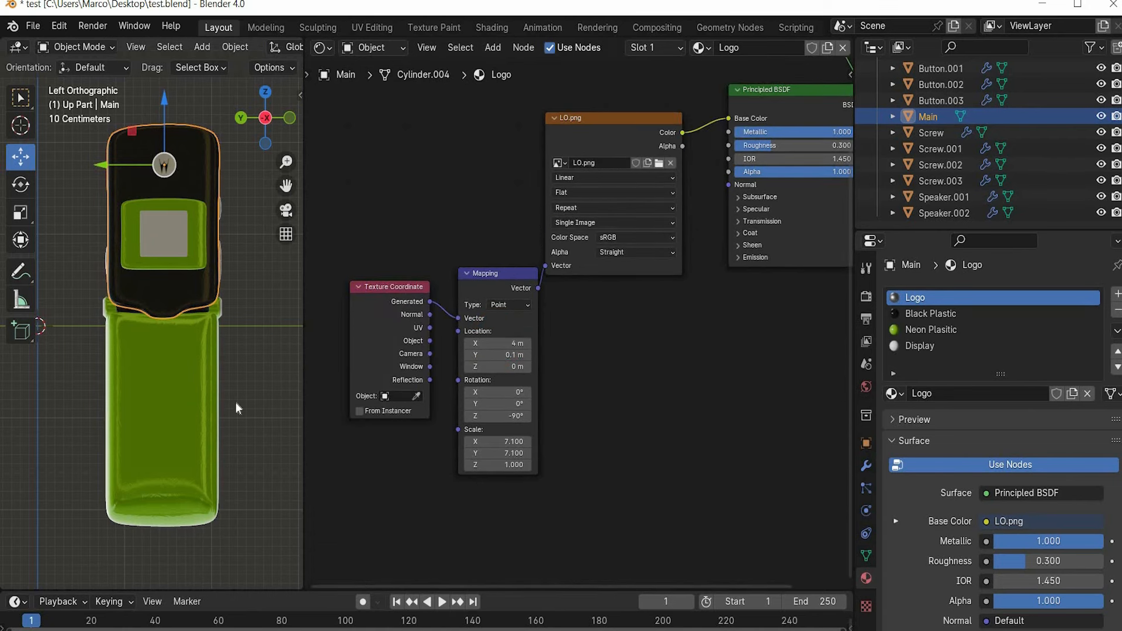
Copy the Logo material's texture and shader nodes into a new material on 2 Logo.001, the round logo above the inner screen
{"action": "left_click", "coordinate": [99, 175]}
{"action": "left_click_drag", "start_coordinate": [355, 224], "coordinate": [586, 507]}
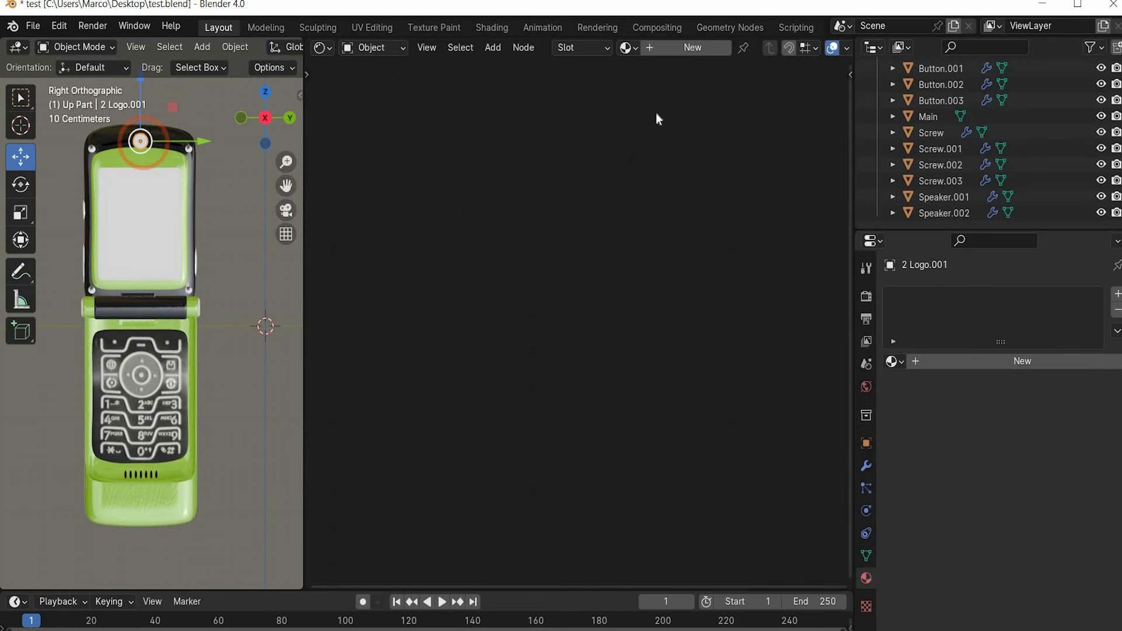
{"action": "left_click", "coordinate": [669, 49]}
{"action": "key", "text": "ctrl+v"}
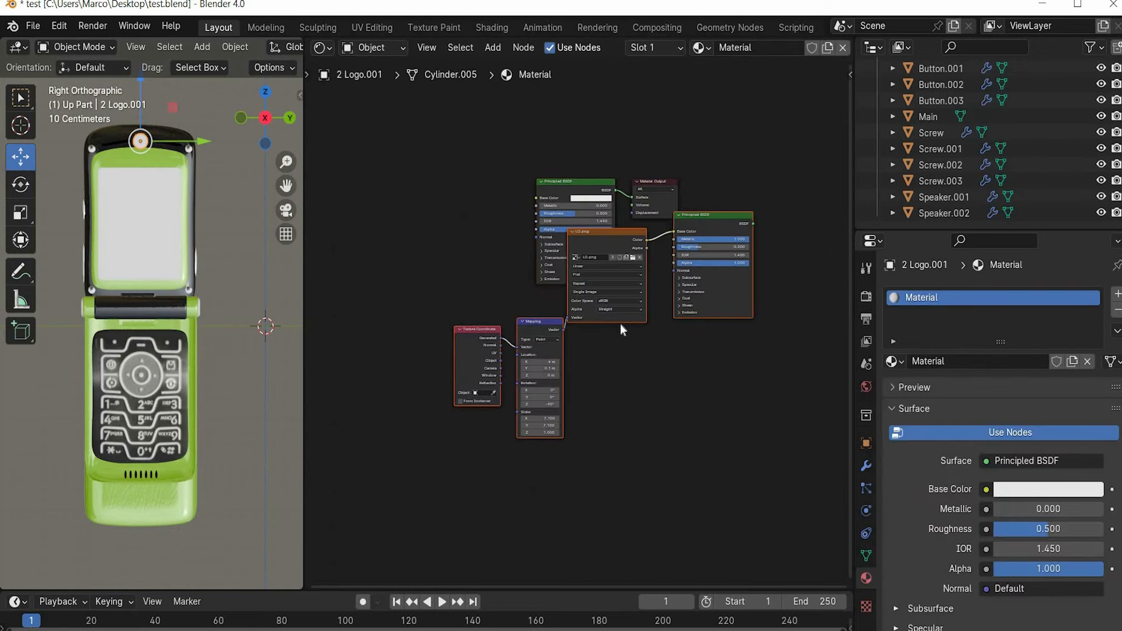
Link the pasted Principled BSDF to the Material Output's Surface and delete the default Principled BSDF
{"action": "key", "text": "Home"}
{"action": "left_click_drag", "start_coordinate": [767, 266], "coordinate": [599, 231]}
{"action": "left_click", "coordinate": [494, 221]}
{"action": "key", "text": "x"}
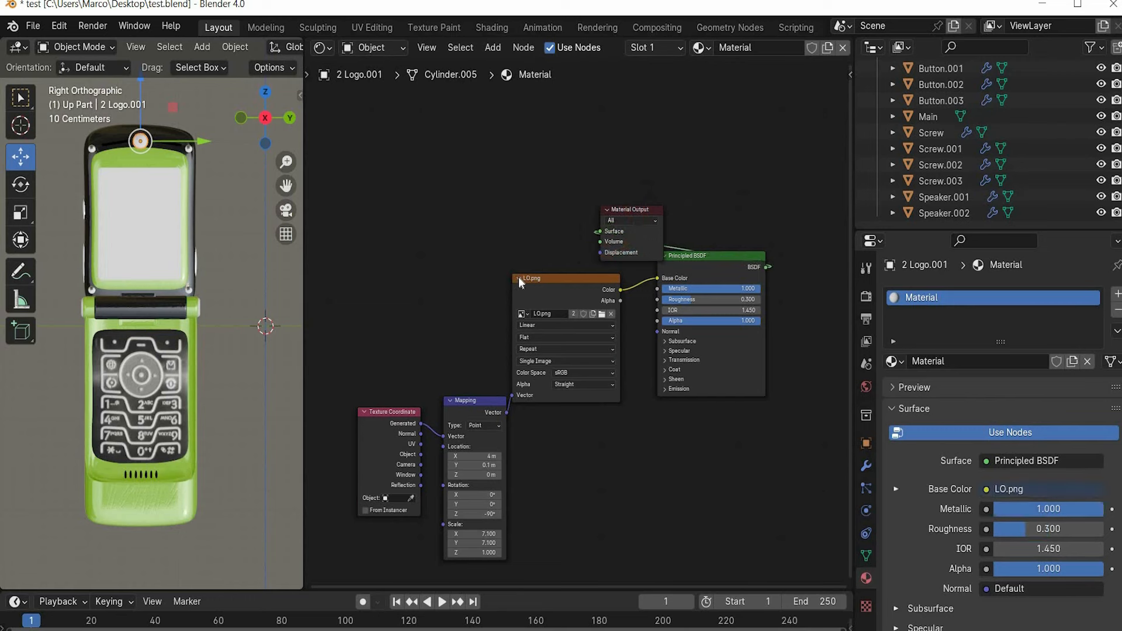
Set the inner logo's Mapping node to Location 0, 0, 0 m; Rotation 0°, 180°, 90°; Scale 1, 1, 2
{"action": "left_click", "coordinate": [542, 282]}
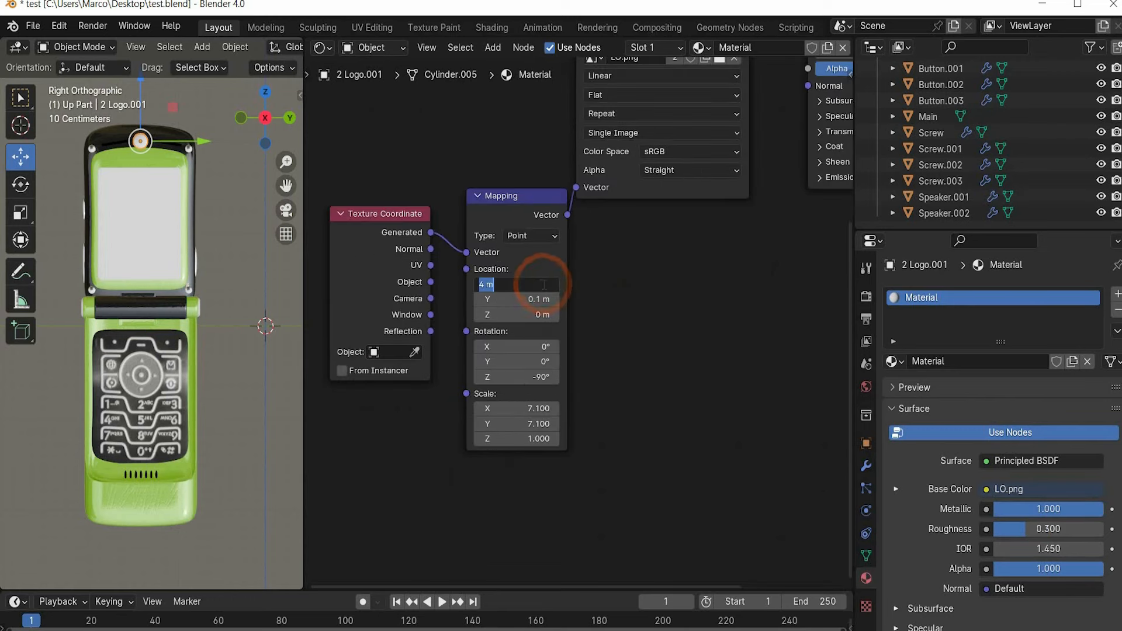
{"action": "type", "text": "0"}
{"action": "key", "text": "Return"}
{"action": "left_click", "coordinate": [529, 299]}
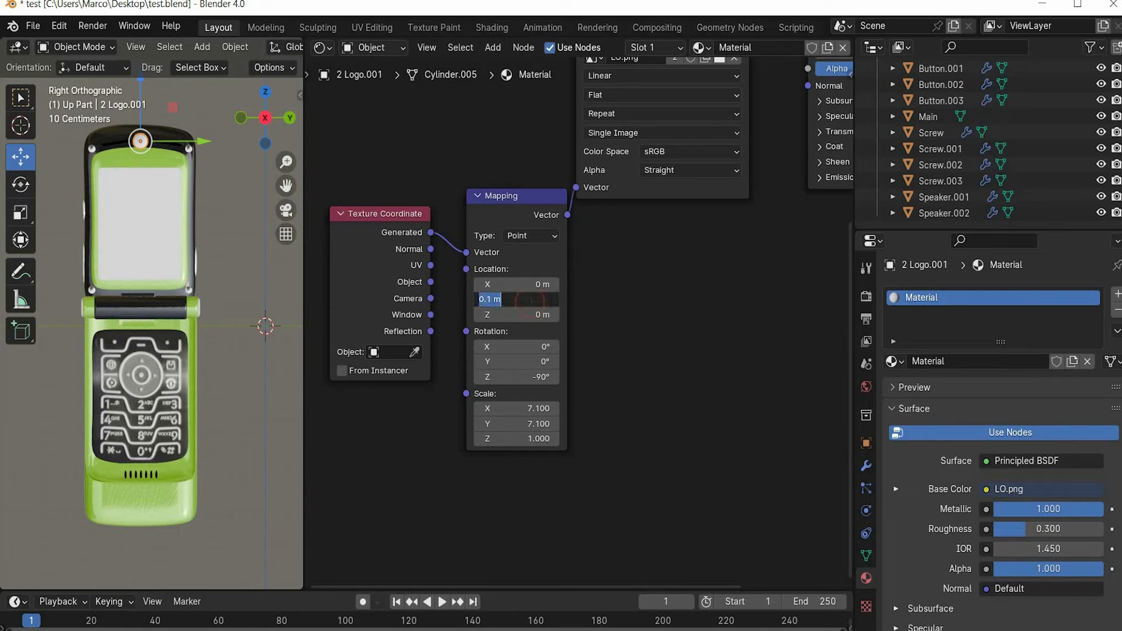
{"action": "type", "text": "0"}
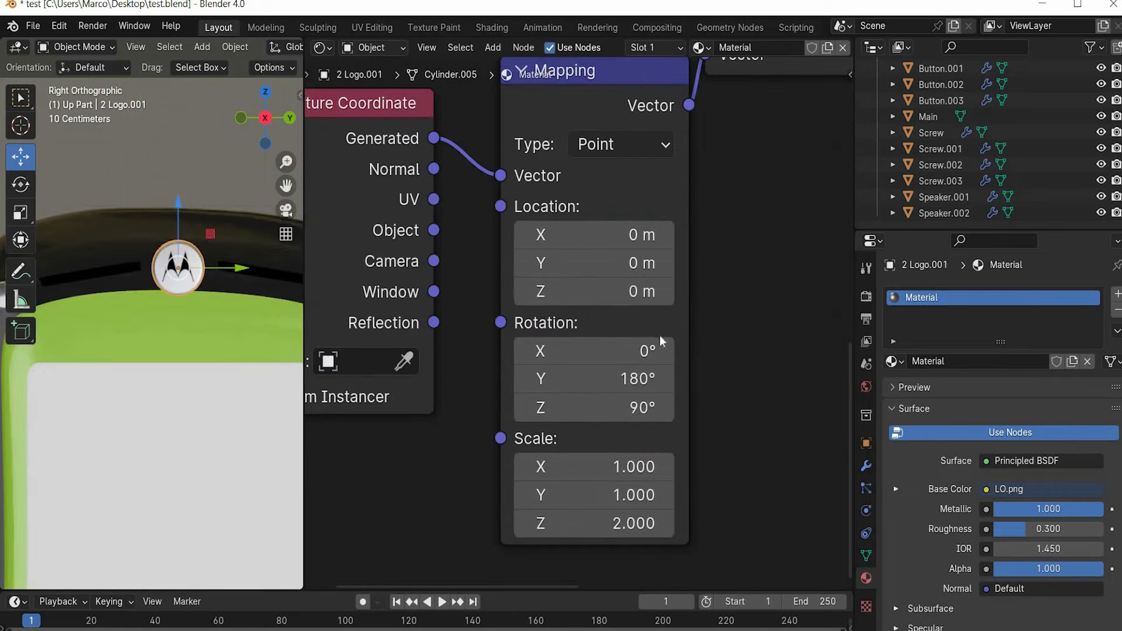